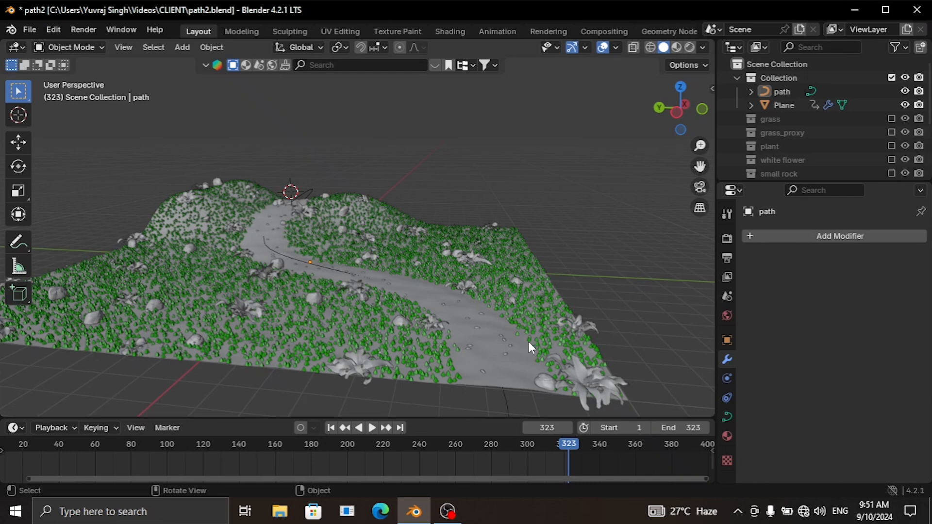
Step: Delete all control points of the path curve in Edit Mode, viewed from the top
left_click(782, 91)
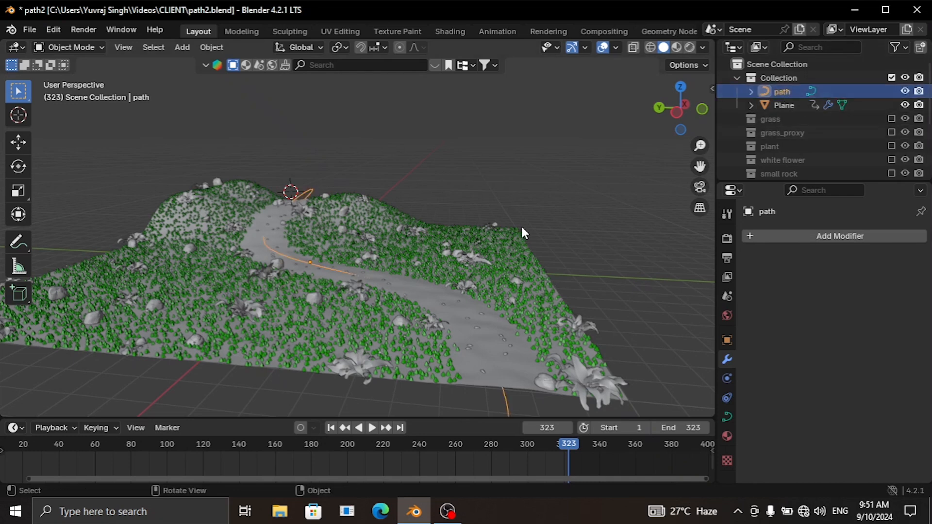
key("KP_7")
scroll(535, 237, "down", 3)
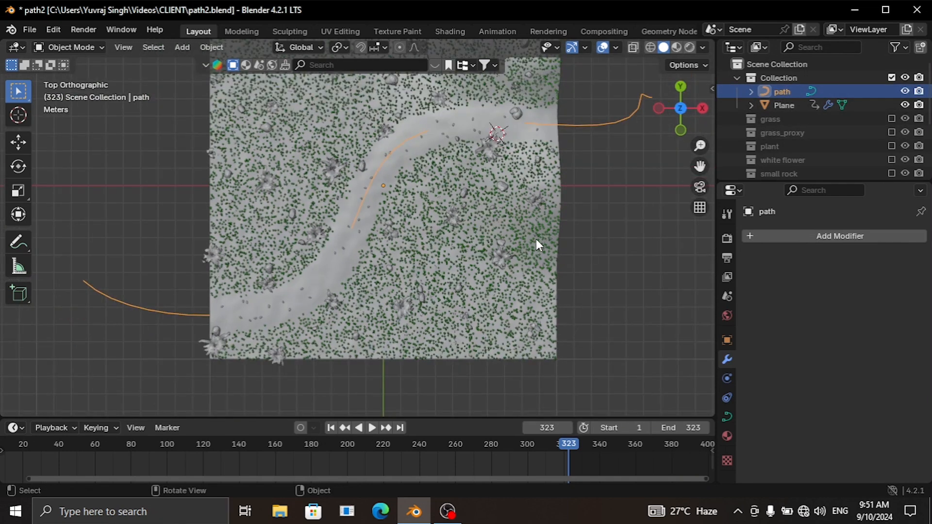
key("Tab")
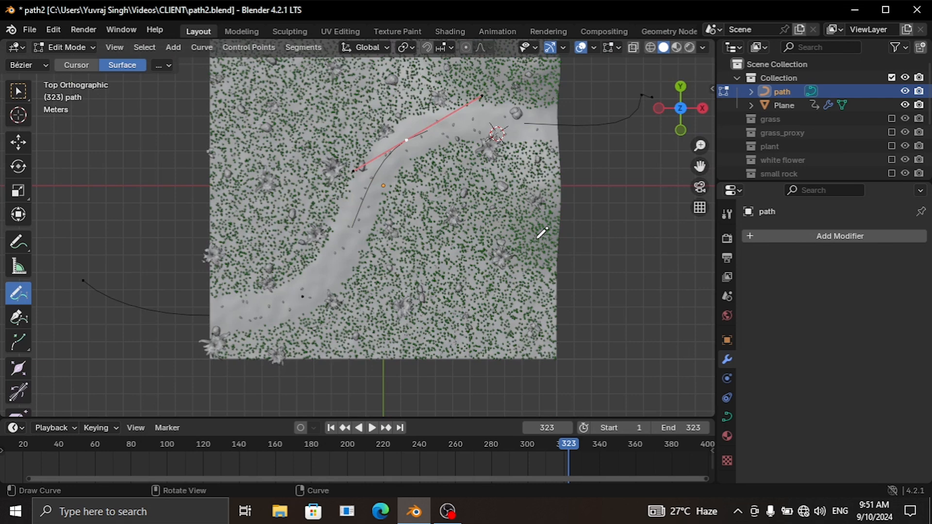
key("a")
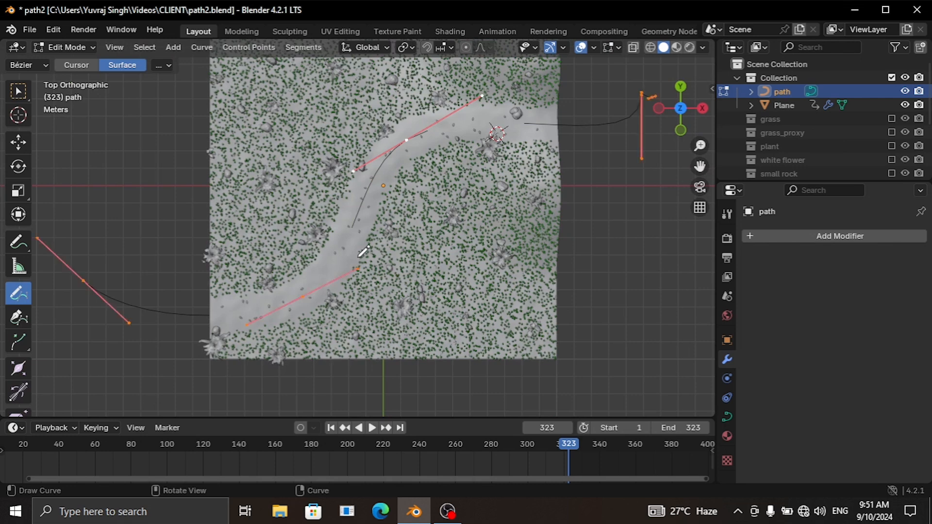
key("x")
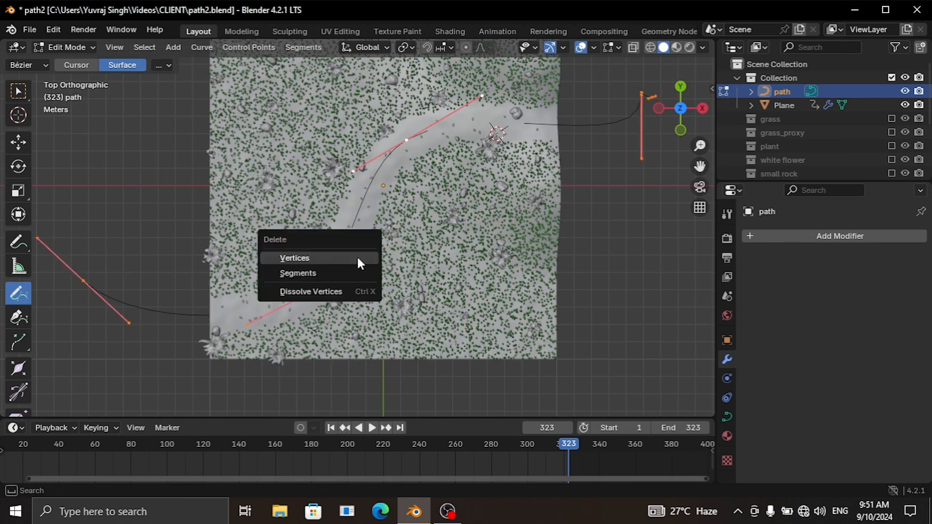
left_click(306, 258)
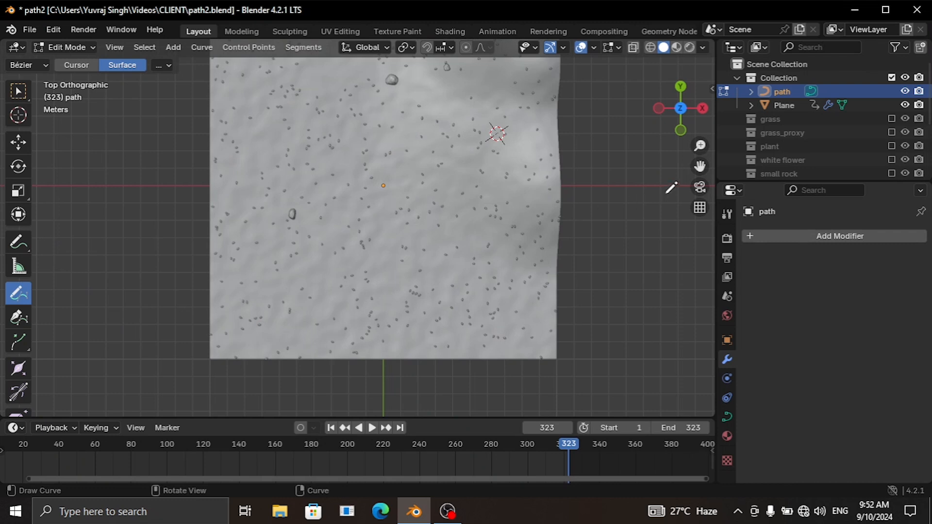
Step: Draw a new S-shaped path curve across the terrain, from beyond its upper +X edge to beyond its lower -X edge
left_click_drag(700, 167, 705, 218)
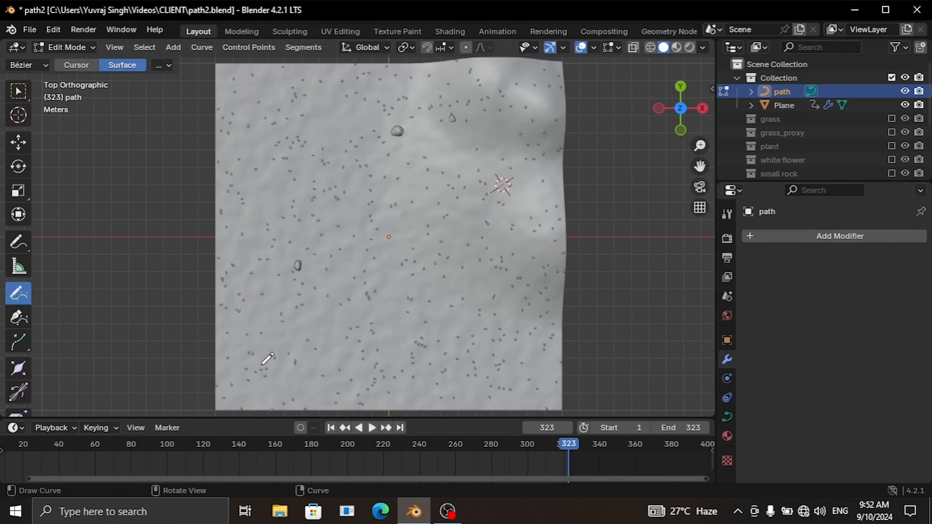
scroll(568, 147, "down", 1)
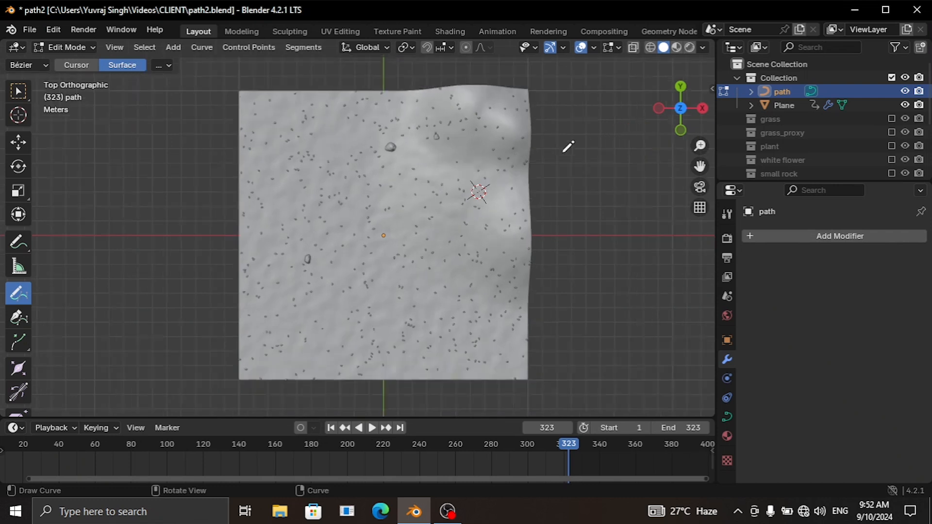
mouse_move(556, 125)
left_mouse_down()
mouse_move(434, 146)
mouse_move(405, 305)
mouse_move(299, 344)
mouse_move(216, 277)
left_mouse_up()
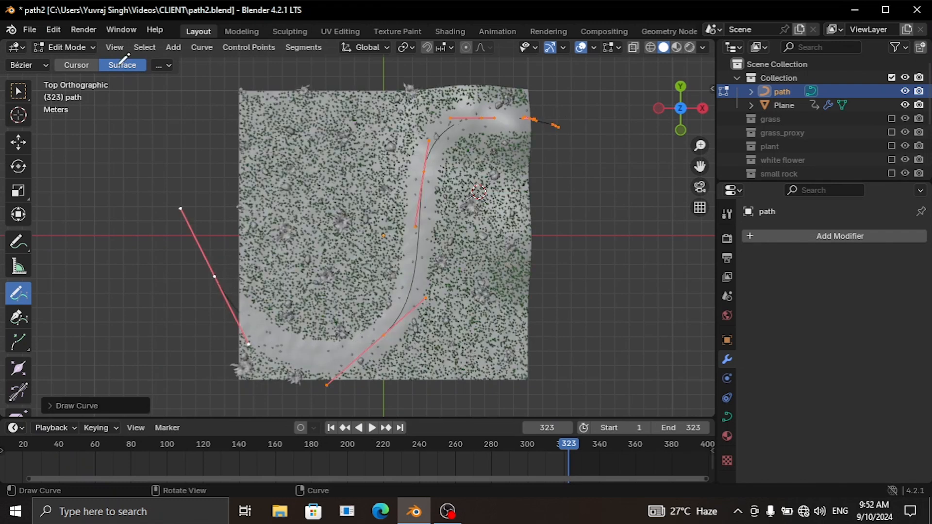
Step: Move the control point at the path's lower bend inward toward the terrain's centre, then return to Object Mode
left_click(19, 91)
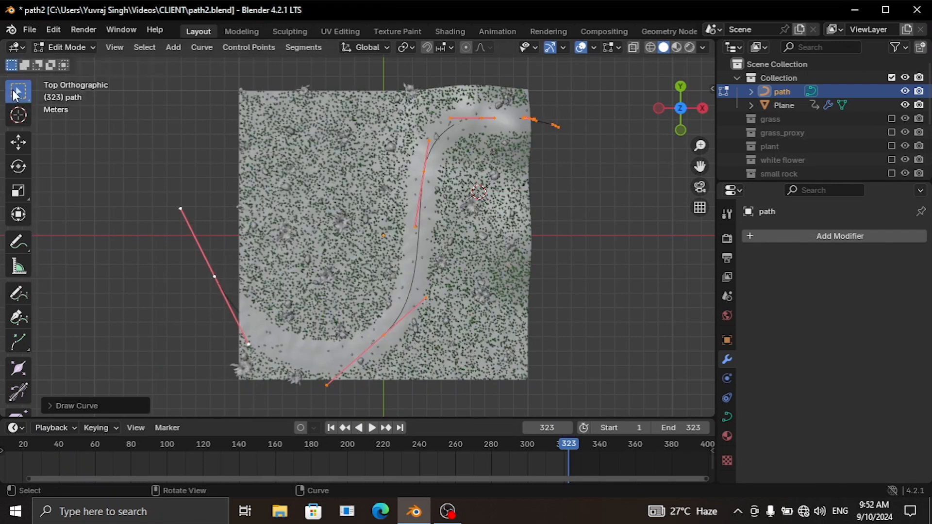
left_click(388, 337)
key("g")
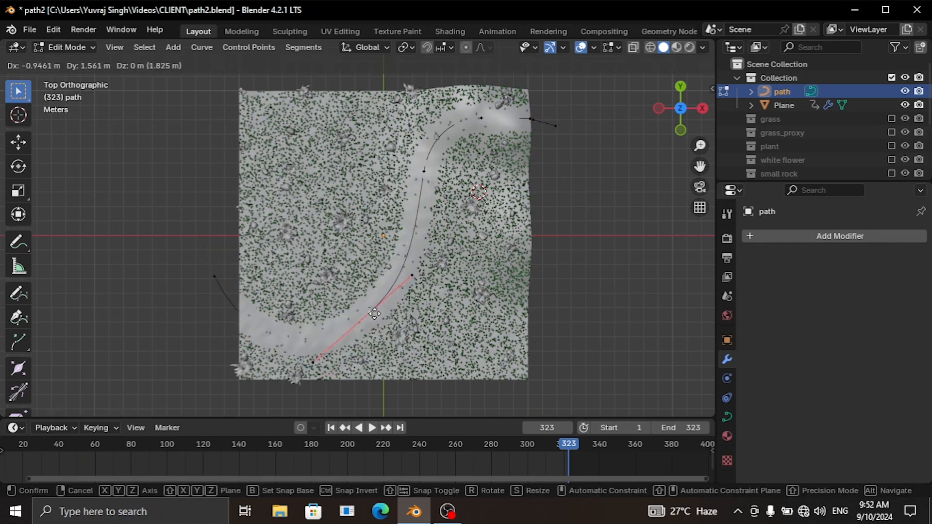
left_click(392, 305)
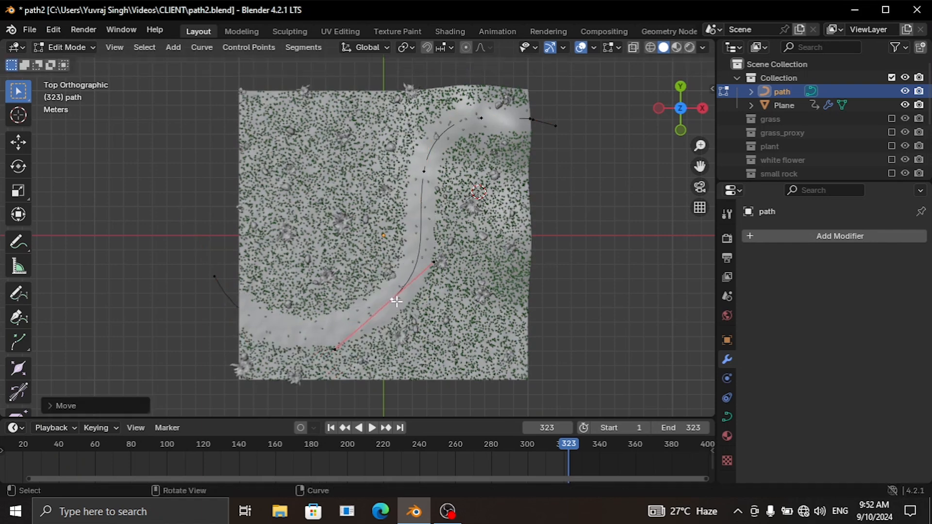
middle_click_drag(396, 301, 444, 187)
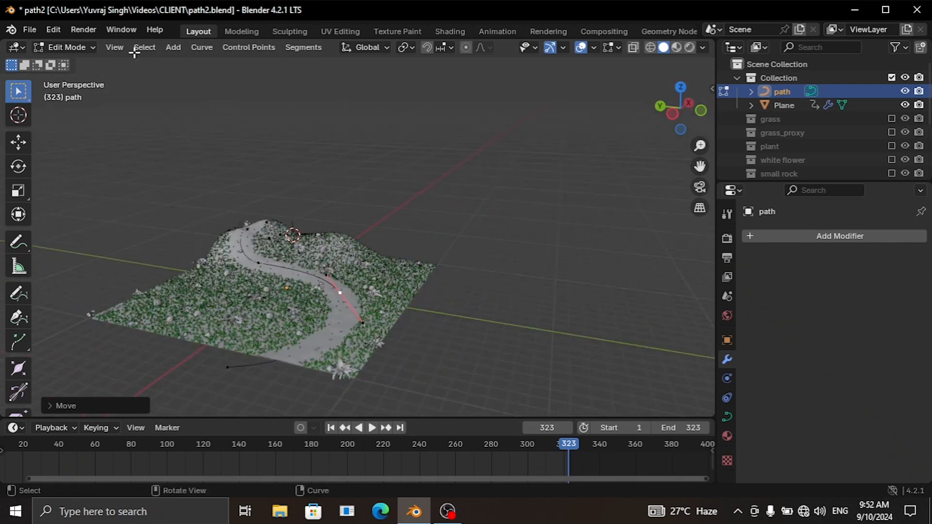
left_click(66, 49)
left_click(73, 64)
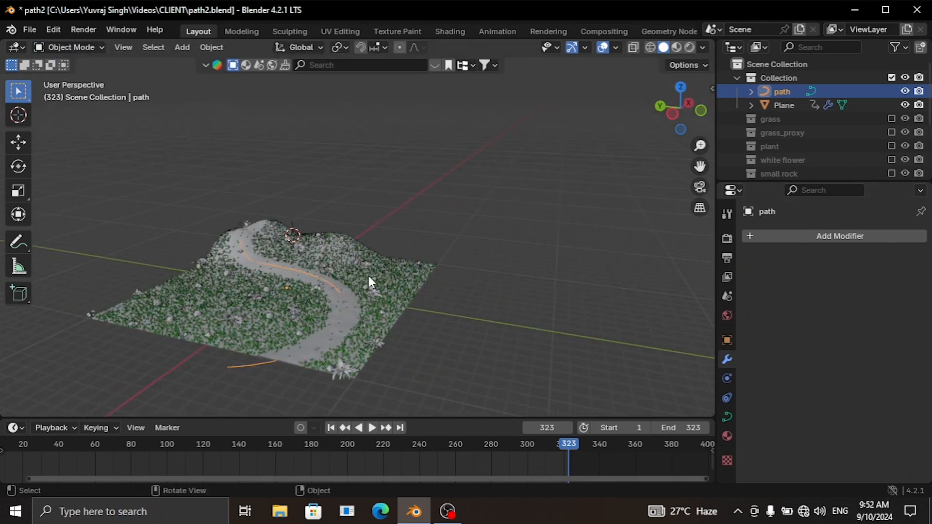
Step: Set the terrain plane's path_width to 0.390 and path_depth to -0.310 in its path genrator modifier
left_click(402, 278)
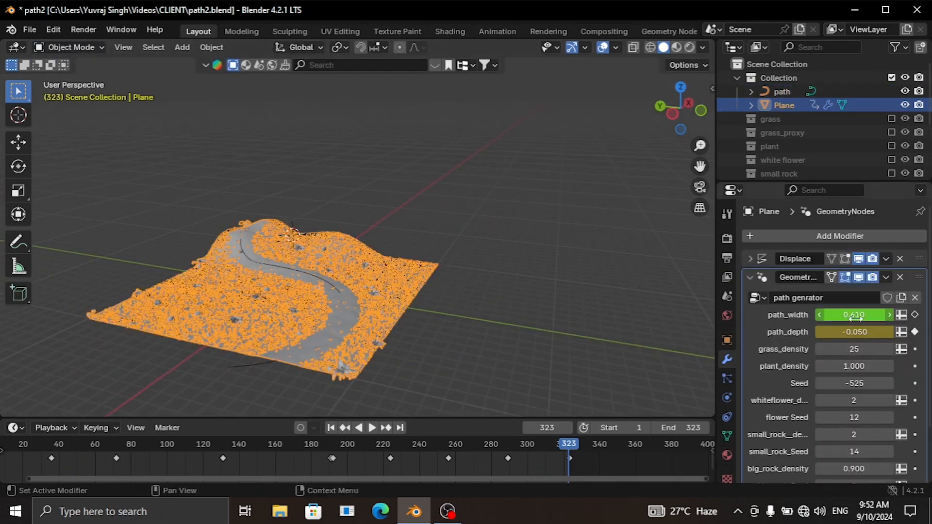
mouse_move(853, 314)
left_mouse_down()
mouse_move(879, 315)
mouse_move(861, 327)
mouse_move(882, 332)
mouse_move(849, 331)
left_mouse_up()
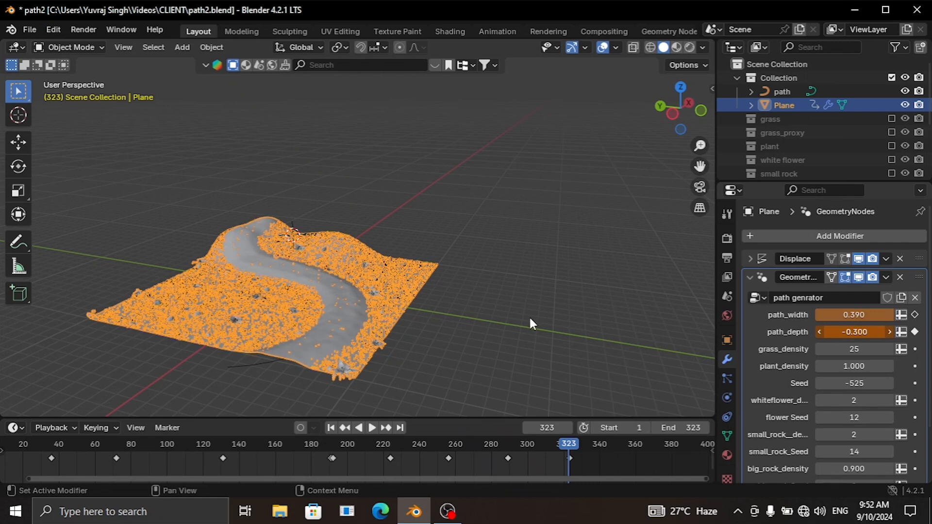
middle_click_drag(465, 290, 493, 276)
scroll(494, 276, "up", 3)
left_click(490, 311)
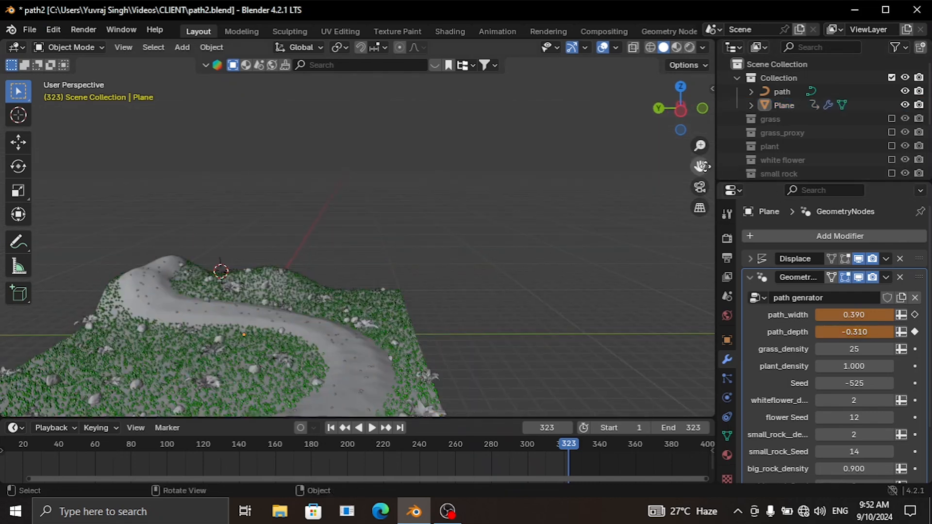
left_click_drag(699, 167, 736, 111)
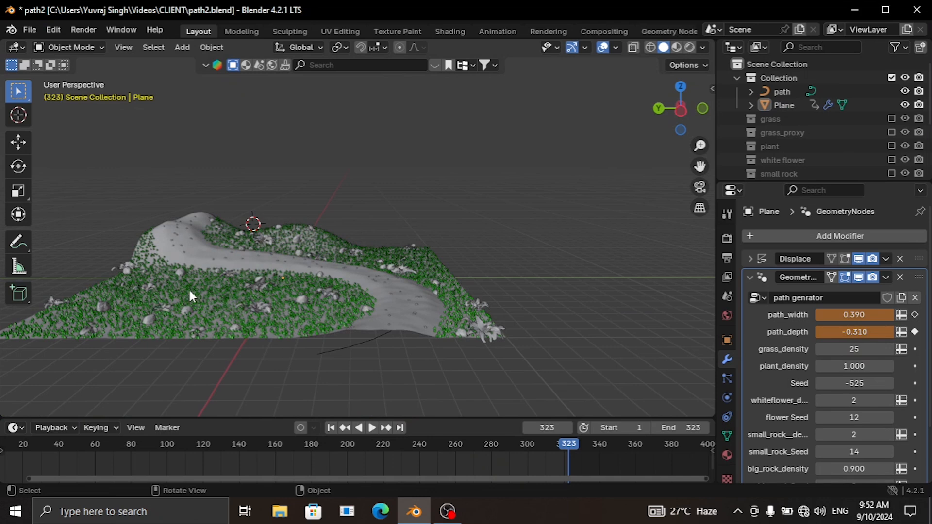
scroll(200, 288, "up", 2)
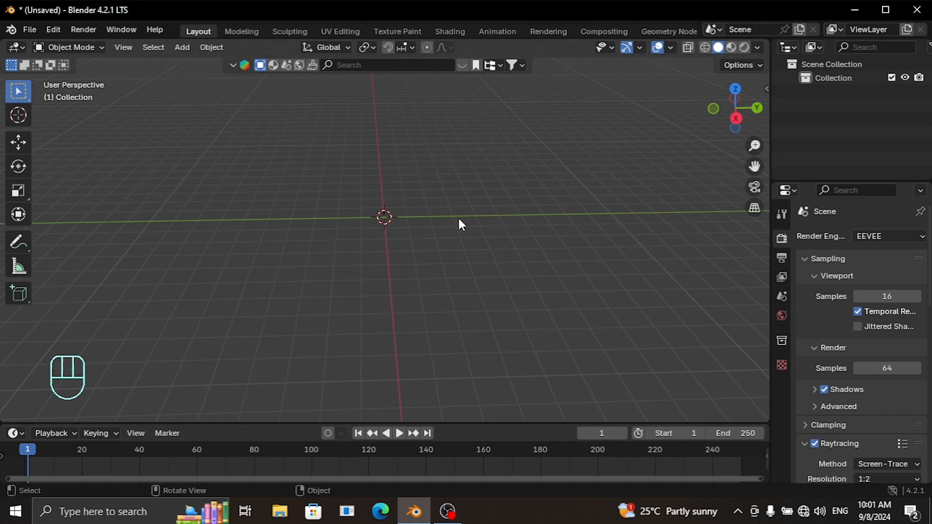
Step: Add a mesh plane at the origin of the empty scene and scale it by 10
key("shift")
key("shift+a")
mouse_move(467, 205)
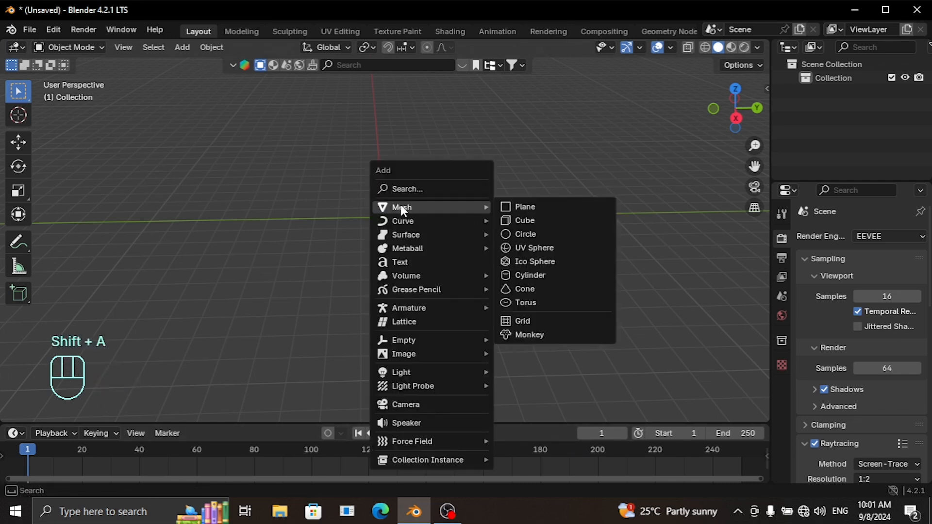
left_click(534, 210)
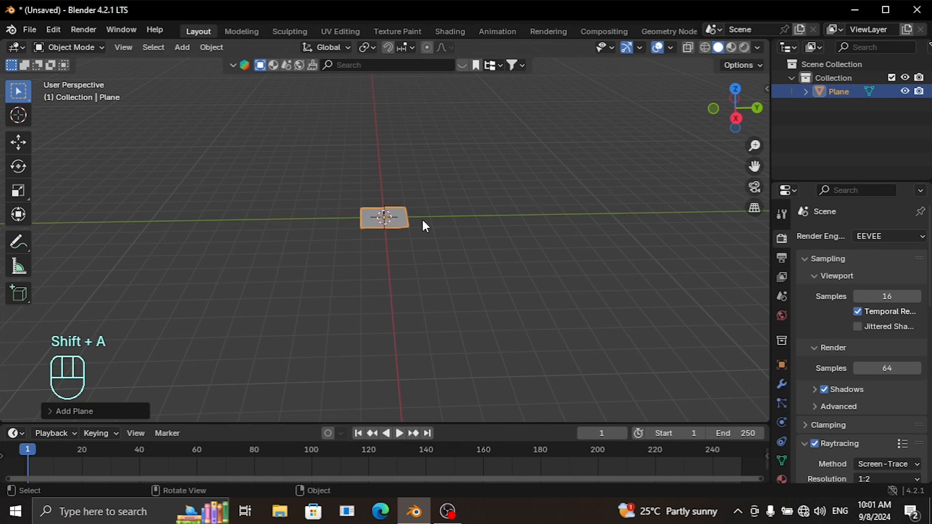
type("s10")
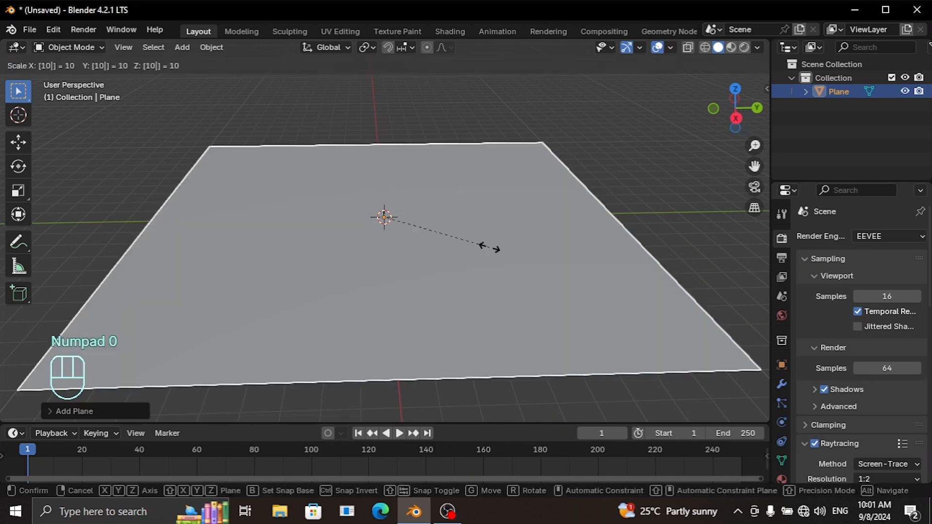
left_click(485, 256)
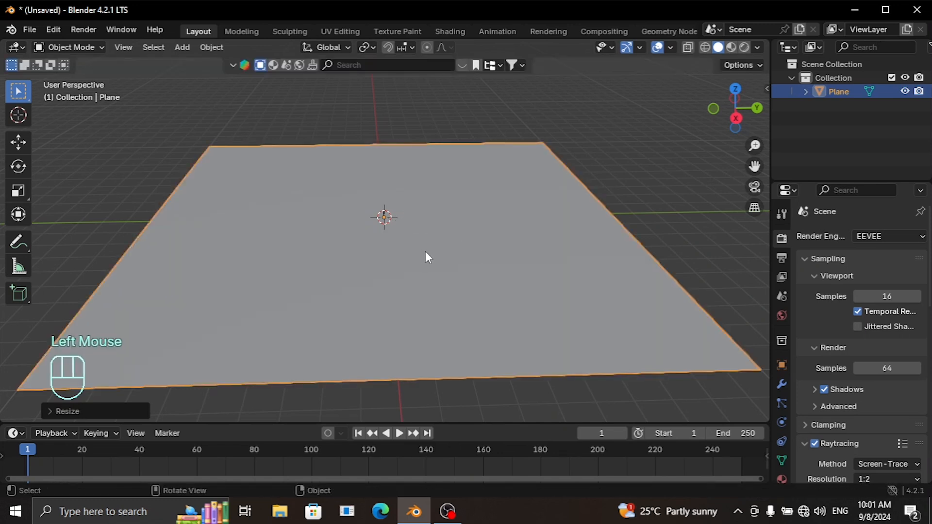
Step: Subdivide the plane with 100 cuts in Edit Mode, then return to Object Mode
key("Tab")
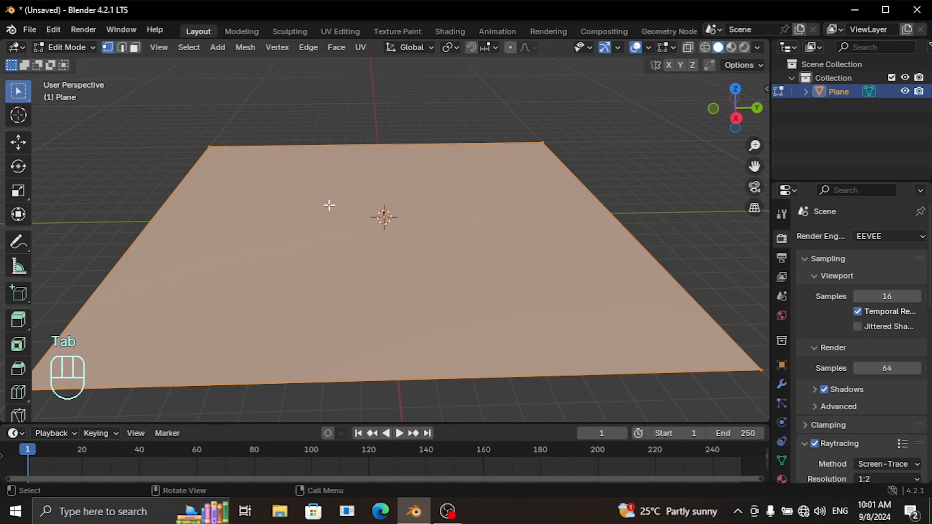
right_click(369, 210)
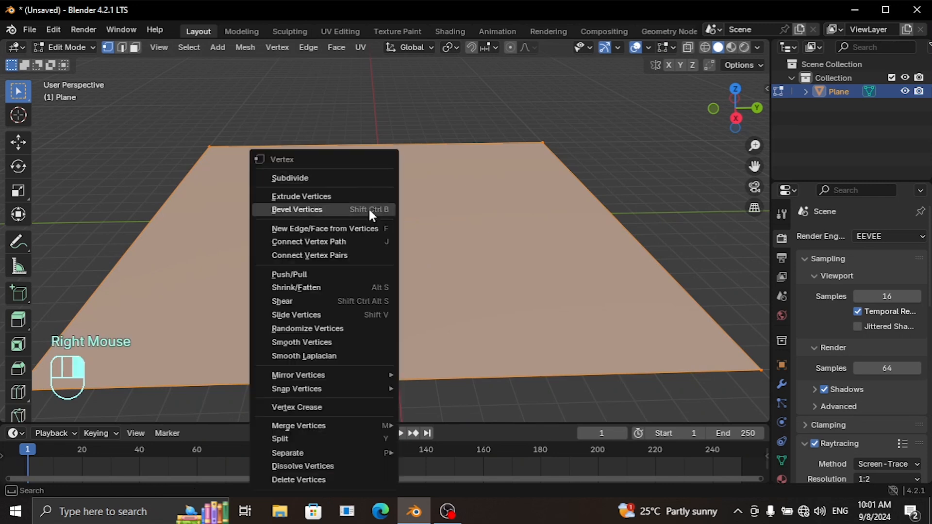
left_click(306, 180)
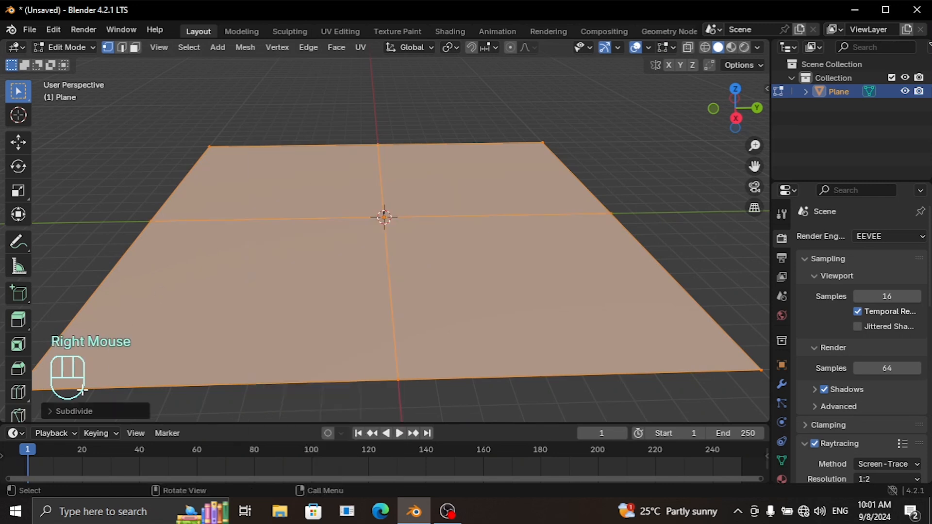
left_click(53, 412)
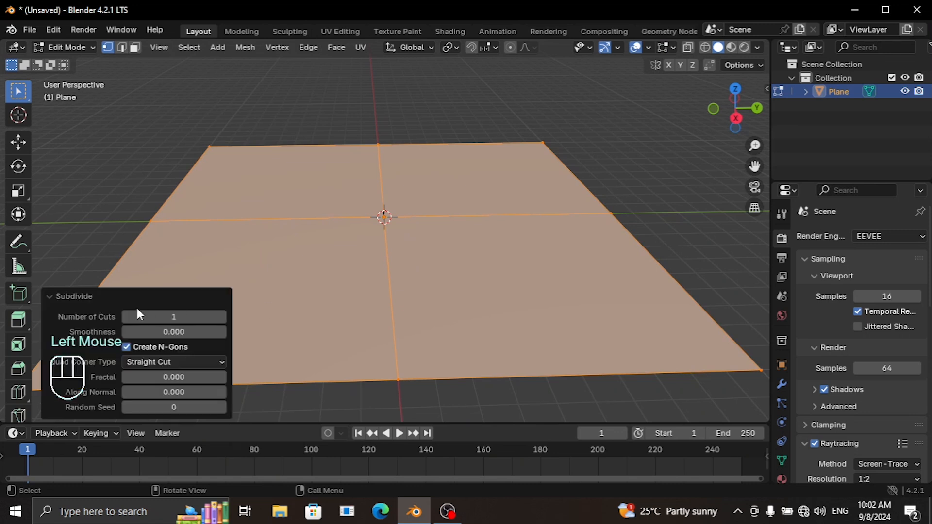
double_click(171, 318)
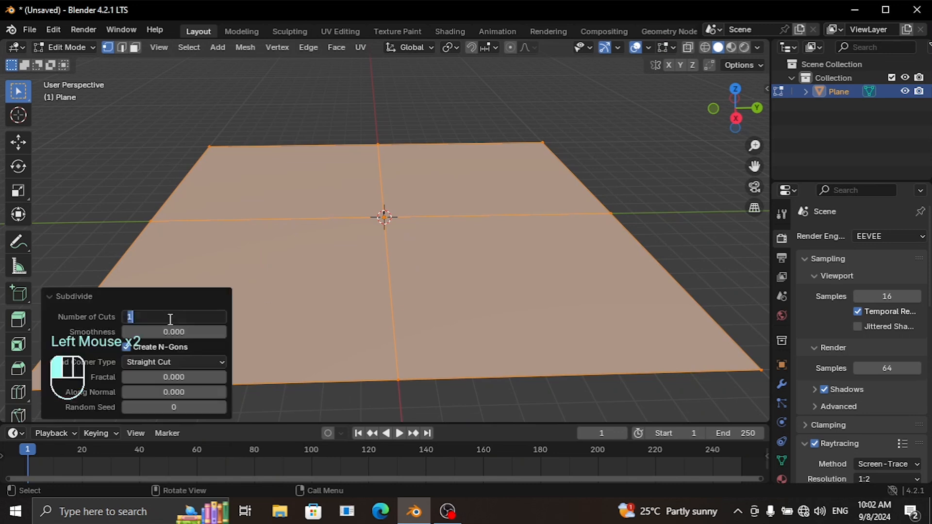
type("100")
key("Return")
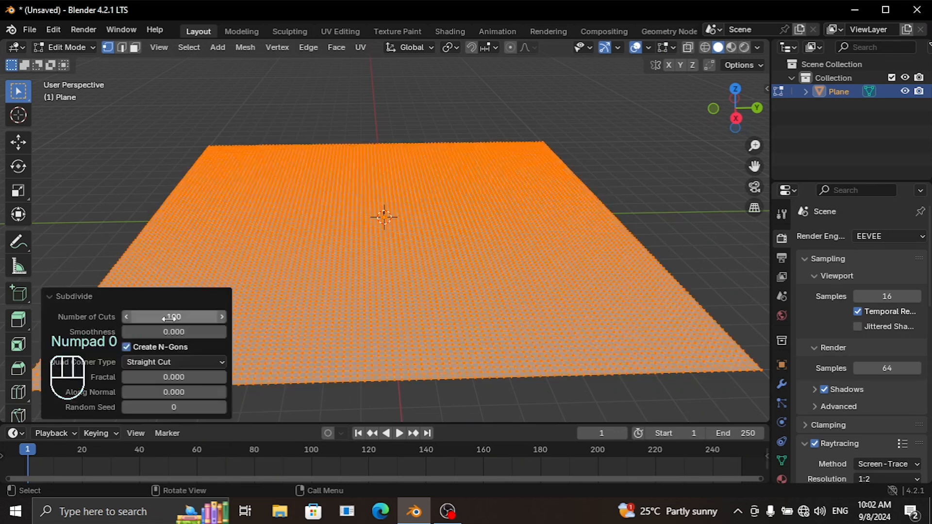
left_click(52, 302)
middle_click_drag(252, 285, 287, 292)
key("Tab")
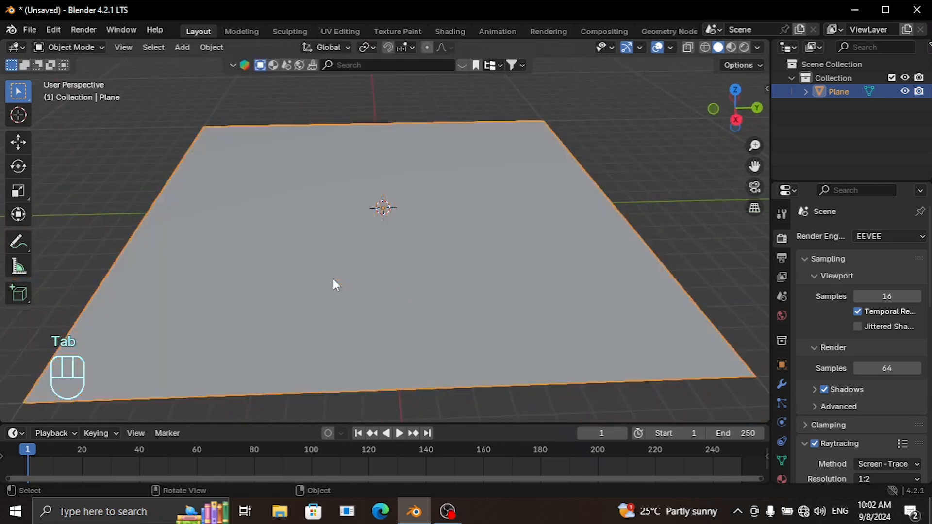
Step: Apply all transforms to the plane
scroll(341, 272, "down", 2)
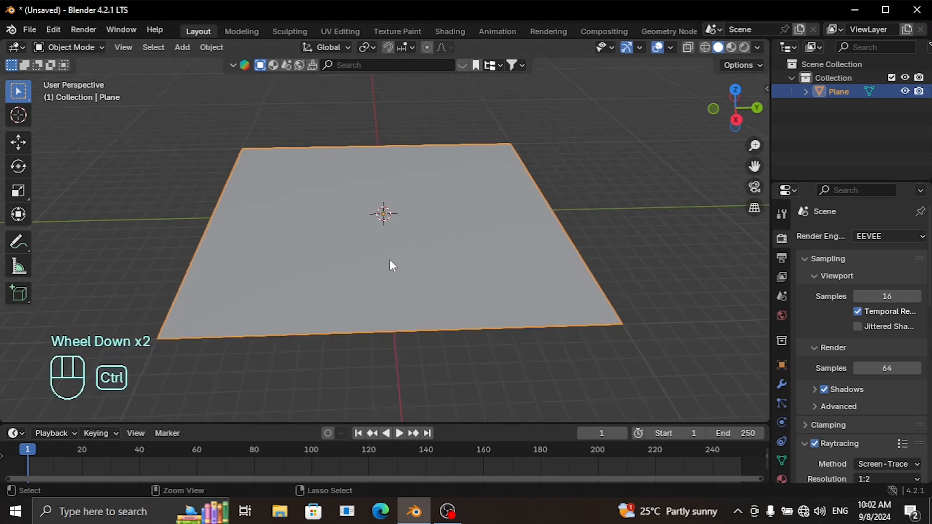
key("ctrl+a")
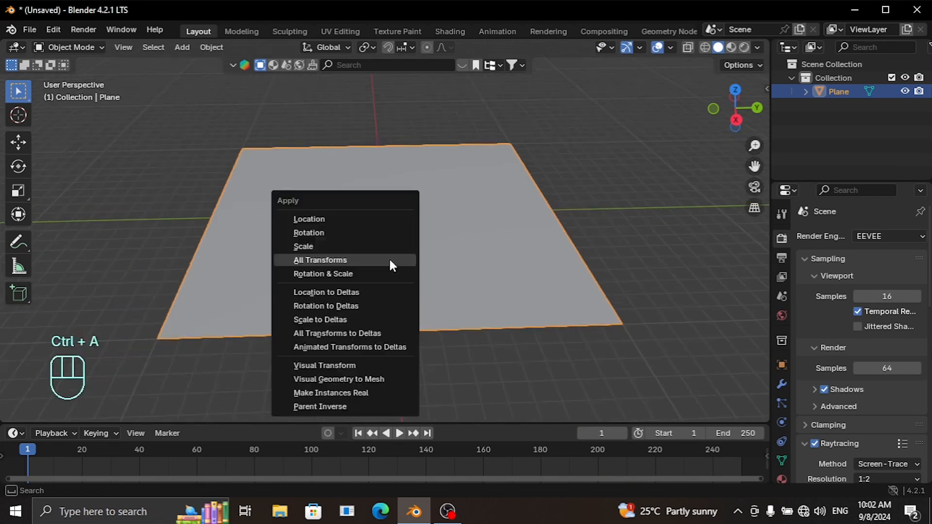
left_click(326, 259)
mouse_move(371, 260)
middle_mouse_down()
mouse_move(454, 232)
mouse_move(389, 214)
mouse_move(343, 256)
mouse_move(426, 235)
mouse_move(362, 247)
middle_mouse_up()
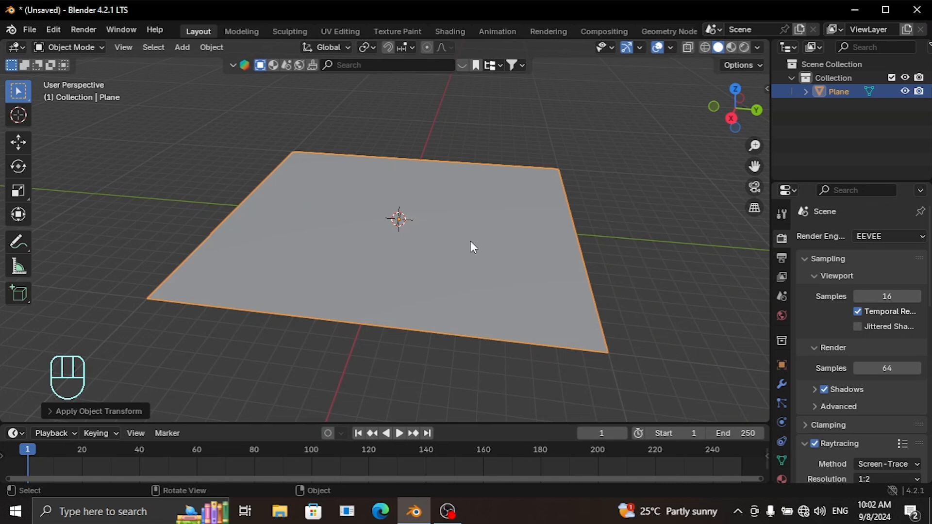
scroll(439, 252, "up", 2)
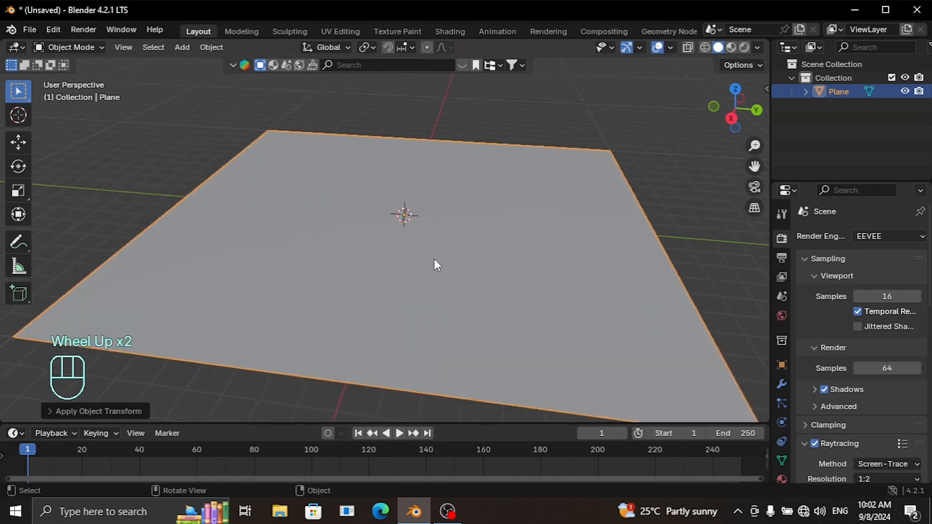
middle_click_drag(406, 265, 438, 248)
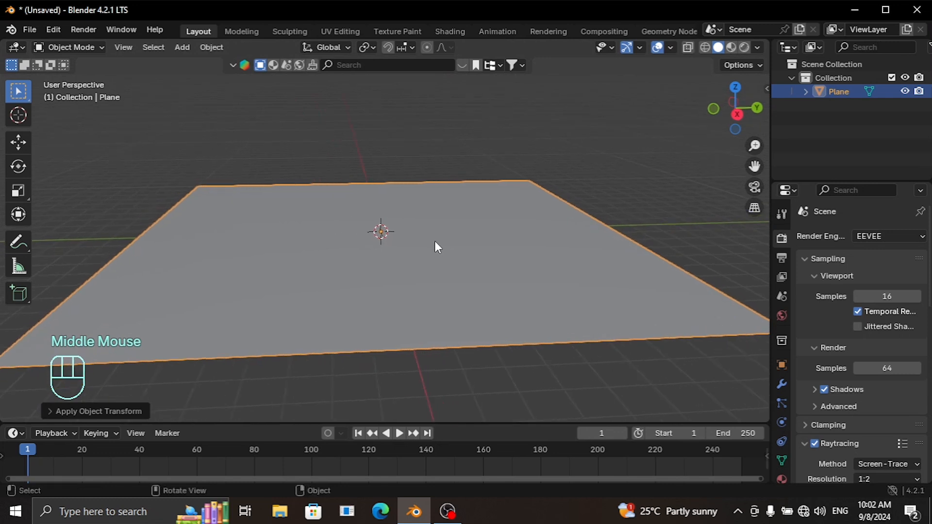
Step: Add a Displace modifier to the plane
left_click(782, 384)
left_click(846, 238)
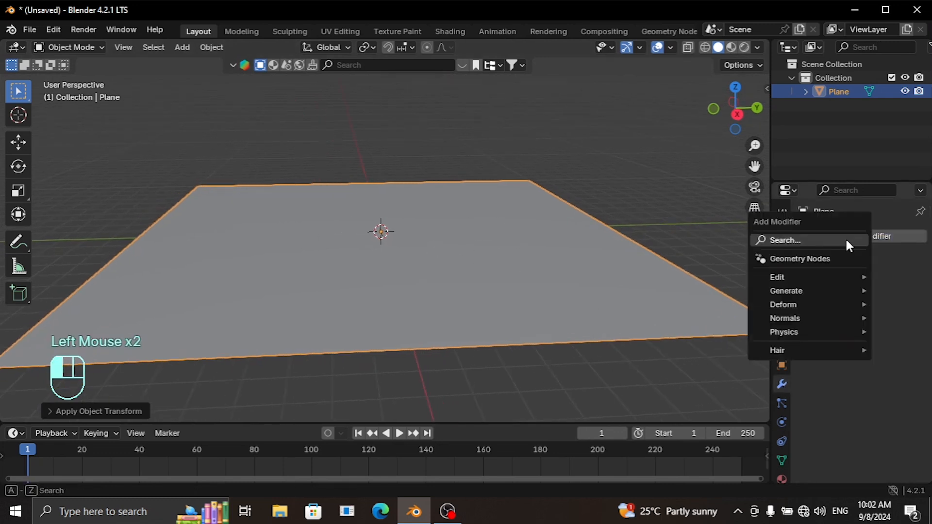
left_click(828, 241)
left_click(682, 262)
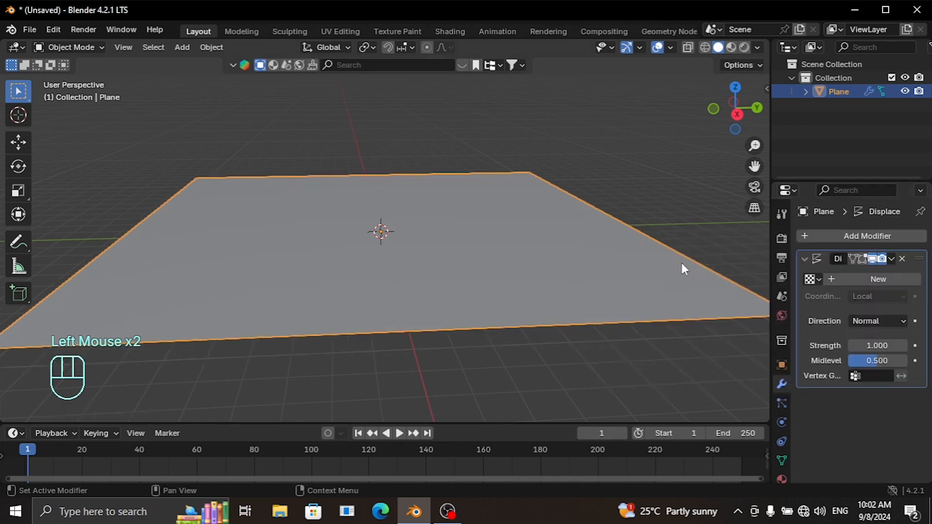
Step: Create a new texture for the Displace modifier and set its type to Clouds
left_click(865, 281)
left_click(914, 281)
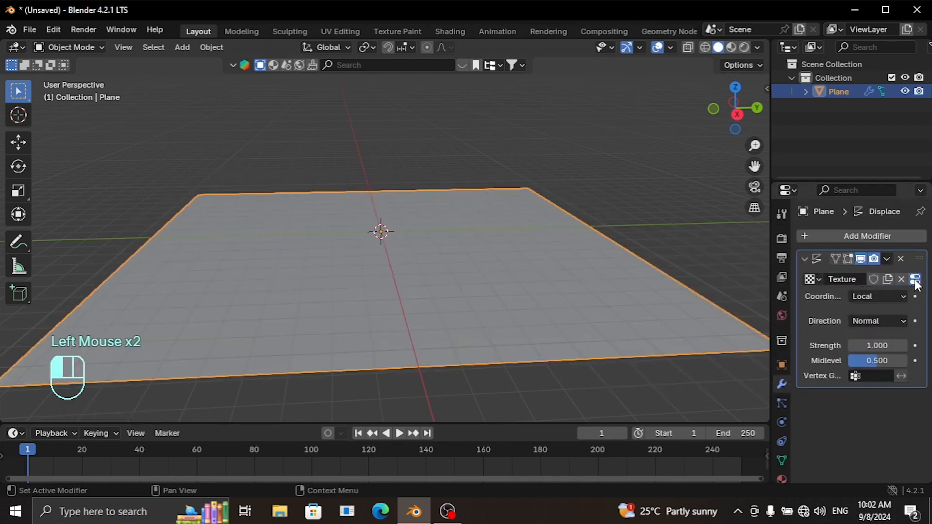
left_click(872, 273)
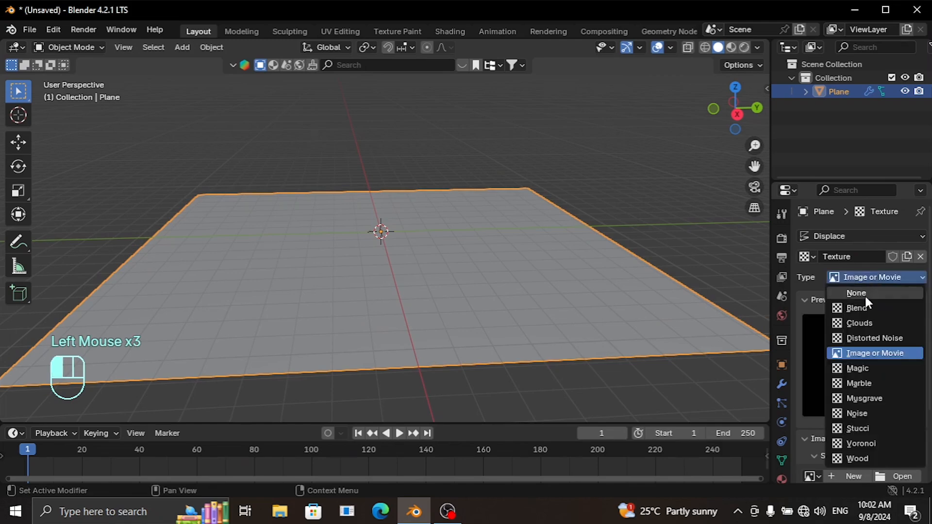
left_click(862, 322)
middle_click_drag(374, 275, 404, 257)
scroll(393, 276, "down", 2)
scroll(386, 270, "up", 3)
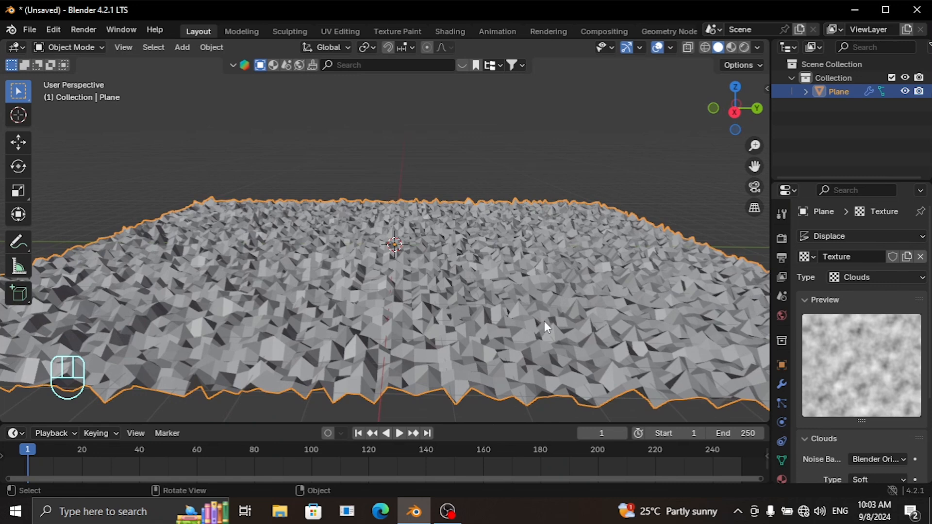
Step: Set the Displace modifier's strength to 0.1
left_click(781, 386)
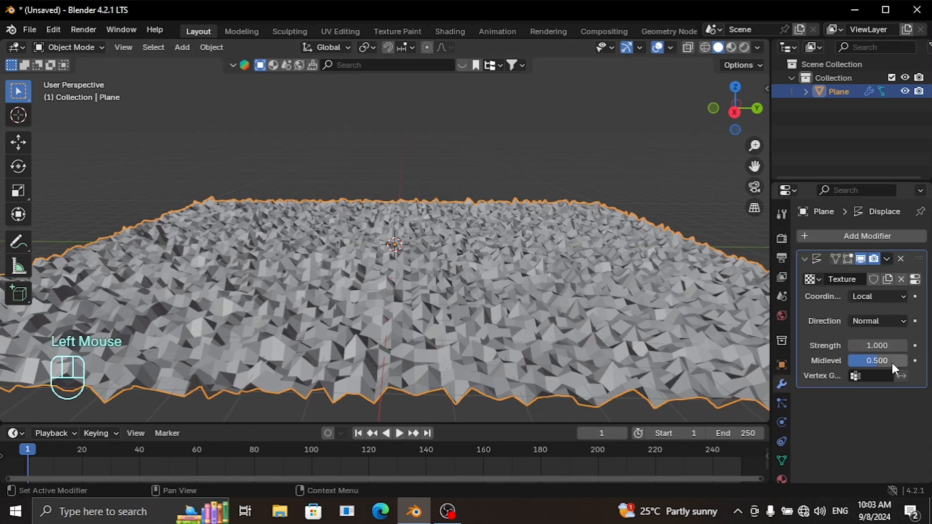
double_click(877, 345)
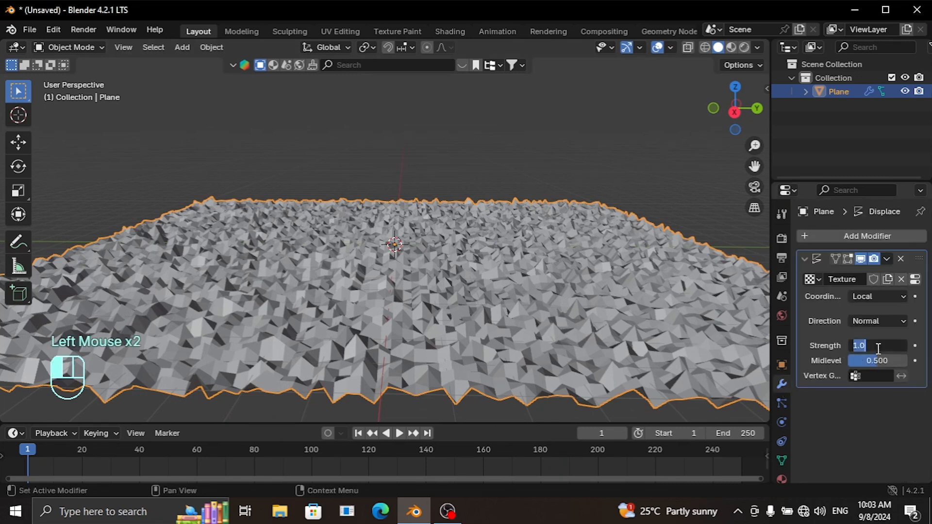
type("0.1")
key("Return")
scroll(376, 320, "up", 1)
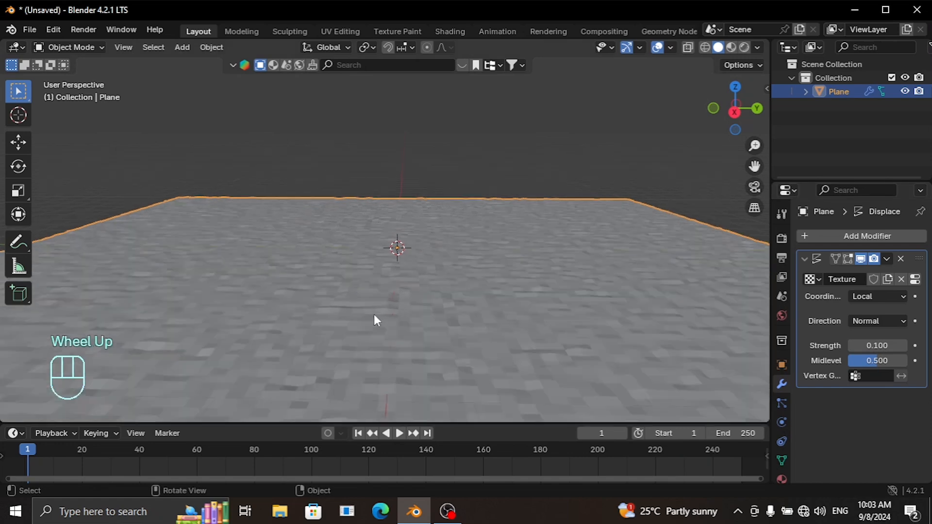
Step: Open the displacement texture's settings and set the Clouds size to 0.75
middle_click_drag(377, 320, 509, 322)
left_click(915, 279)
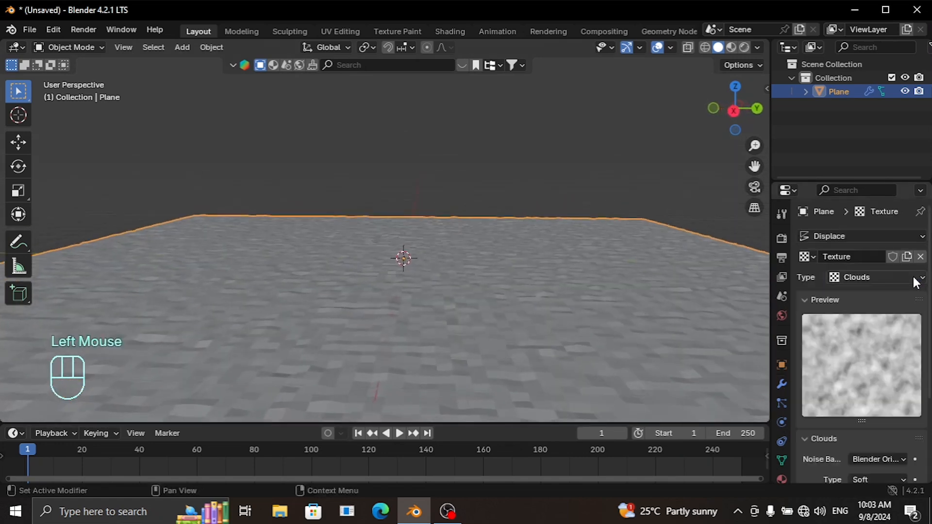
scroll(882, 440, "down", 3)
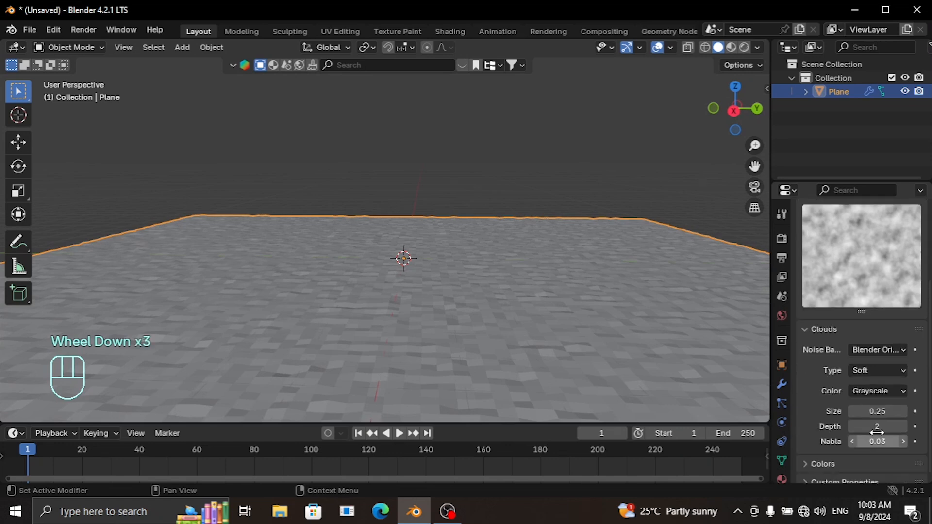
mouse_move(877, 411)
left_mouse_down()
mouse_move(898, 411)
mouse_move(854, 412)
mouse_move(900, 411)
mouse_move(891, 411)
left_mouse_up()
Step: Apply smooth shading to the displaced plane
right_click(396, 269)
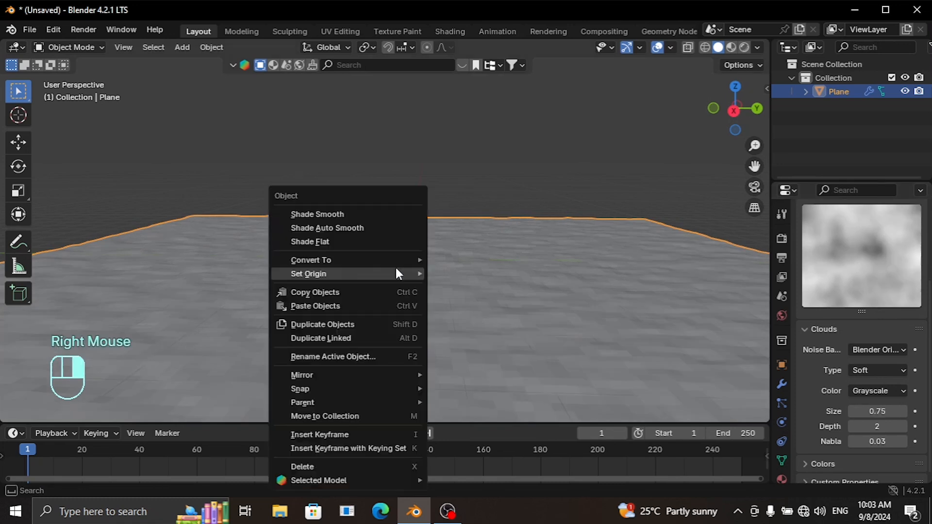
left_click(332, 215)
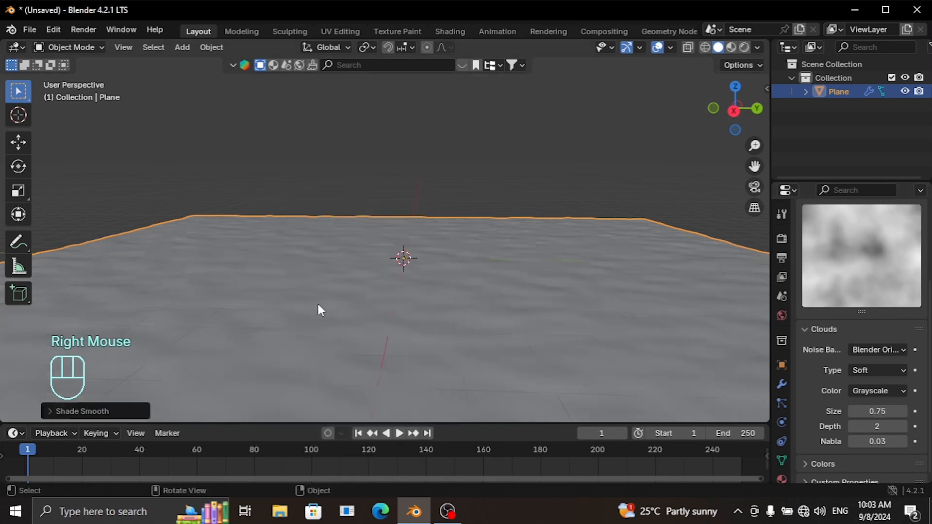
middle_click_drag(320, 310, 343, 328)
scroll(380, 318, "down", 2)
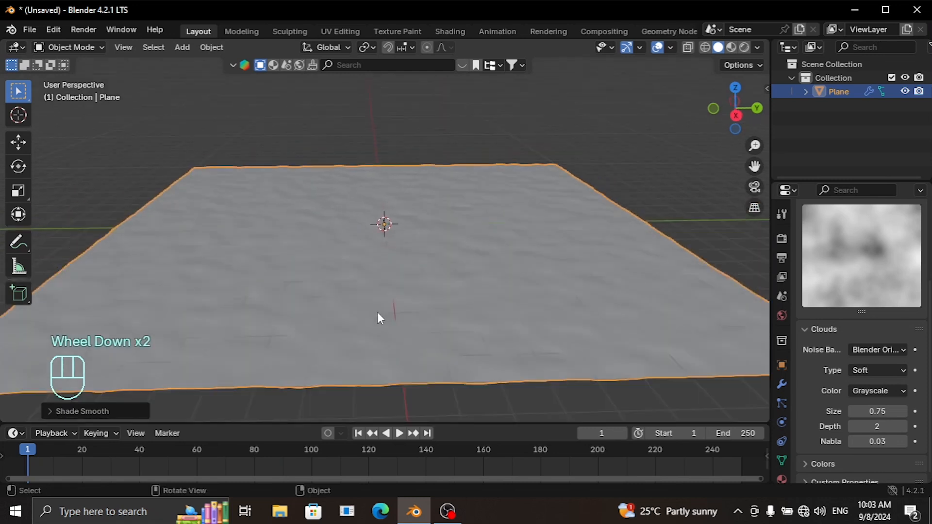
Step: Fine-tune the Clouds texture size to 0.77
left_click(853, 411)
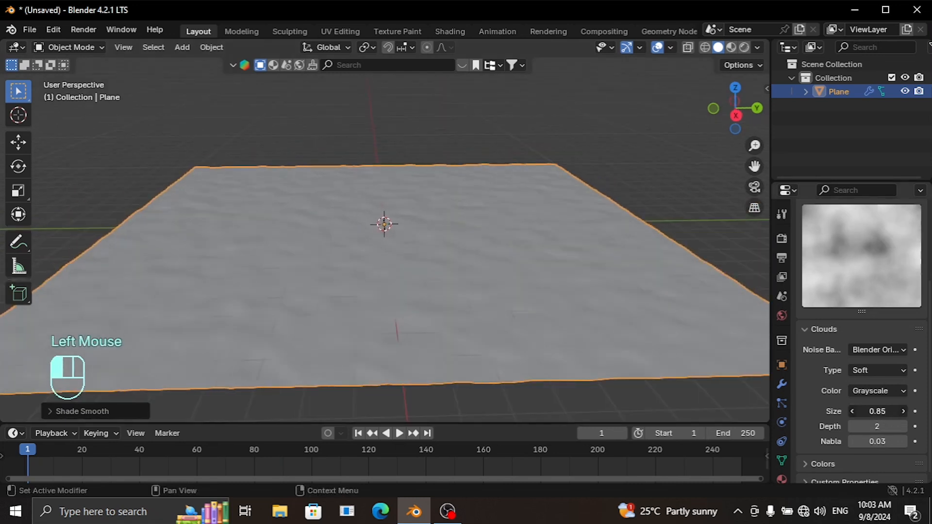
left_click_drag(876, 411, 904, 412)
left_click_drag(877, 411, 840, 411)
scroll(468, 223, "down", 2)
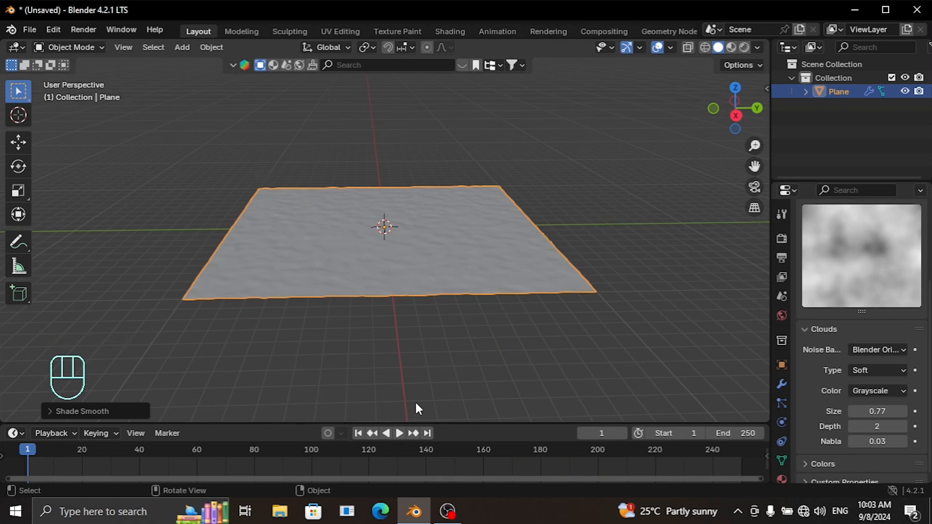
Step: Split the 3D viewport vertically and turn the second area into a Geometry Node Editor with its sidebar hidden
right_click(395, 422)
left_click(353, 424)
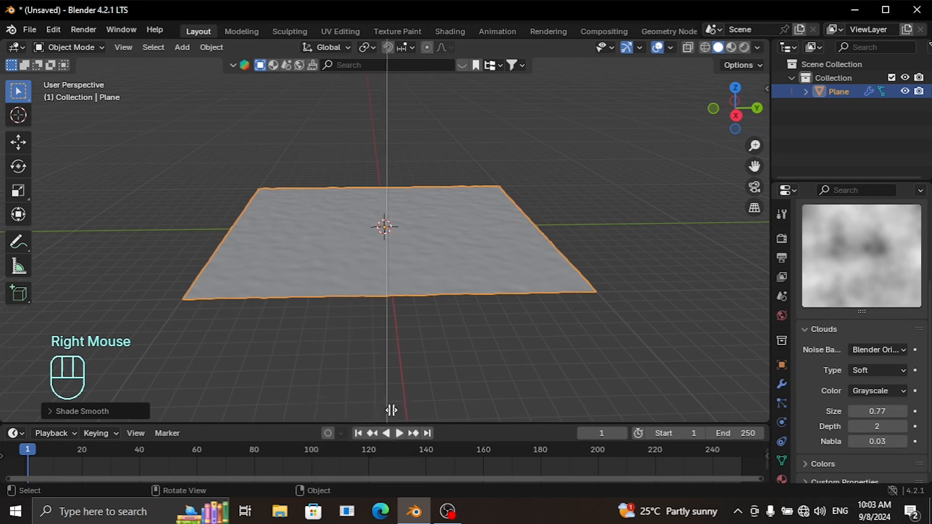
left_click(395, 408)
left_click(416, 49)
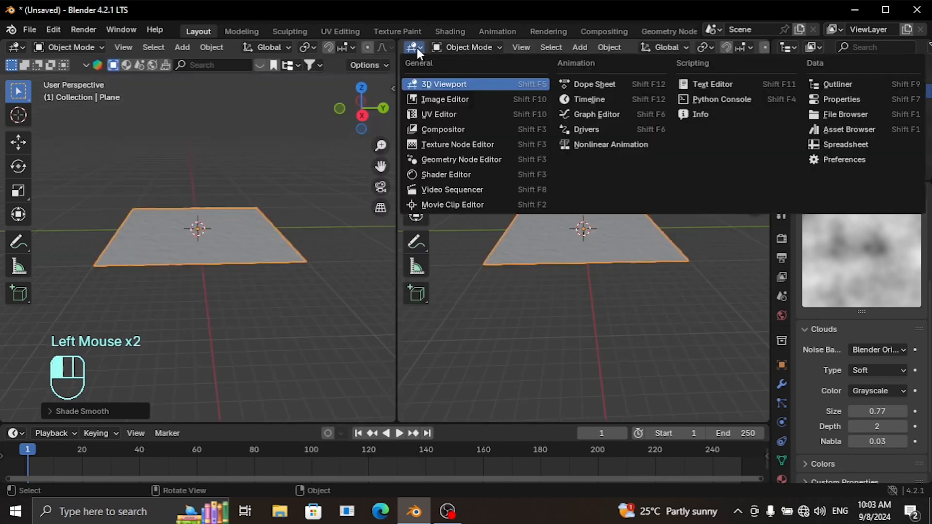
left_click(454, 159)
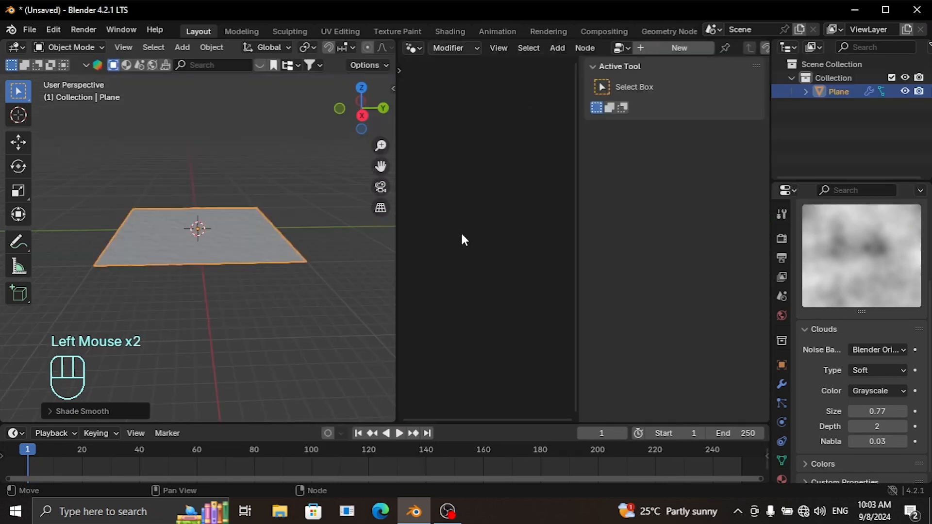
key("n")
scroll(237, 262, "up", 2)
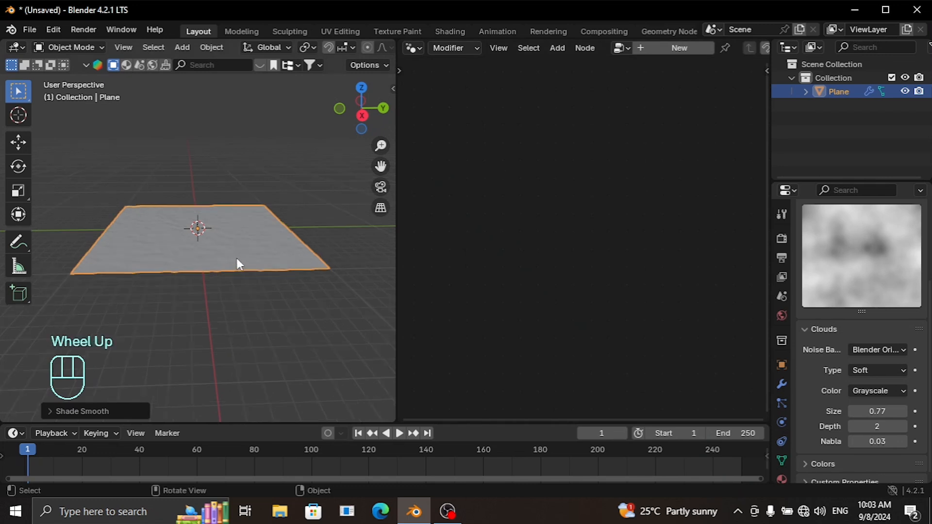
scroll(216, 255, "up", 1)
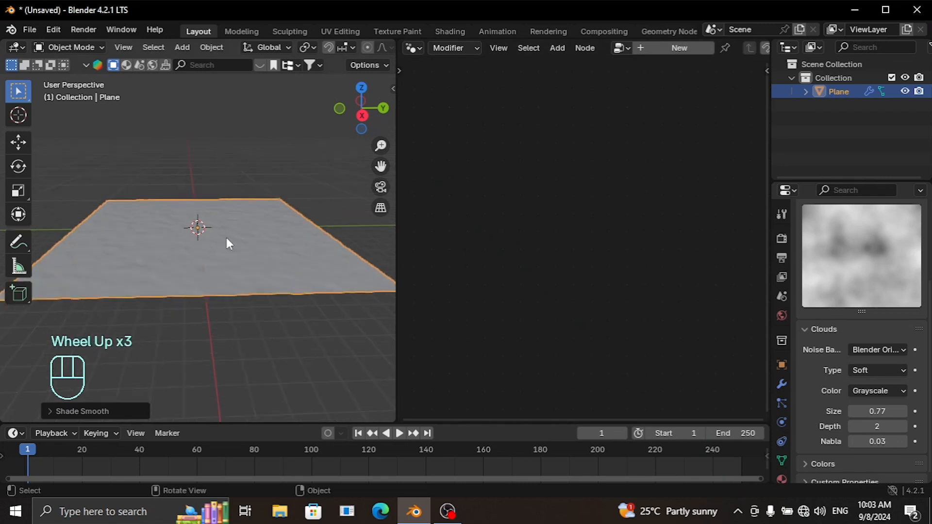
Step: Create a new geometry node tree on the plane and name it "path genrator"
left_click(680, 48)
left_click(678, 49)
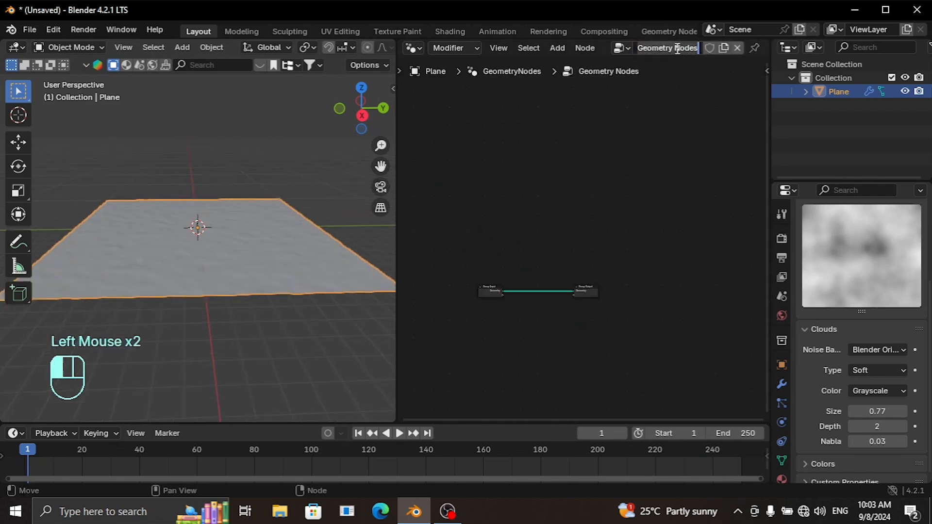
type("path")
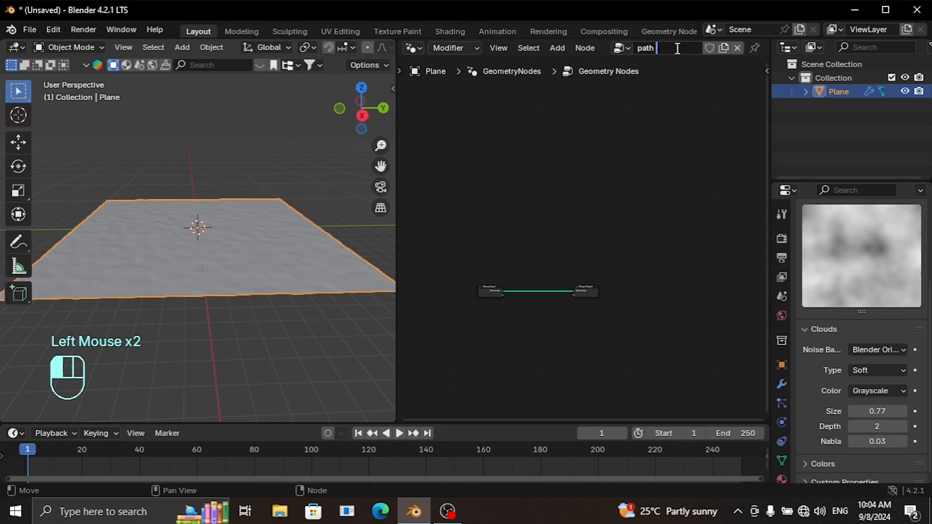
type(" genrator")
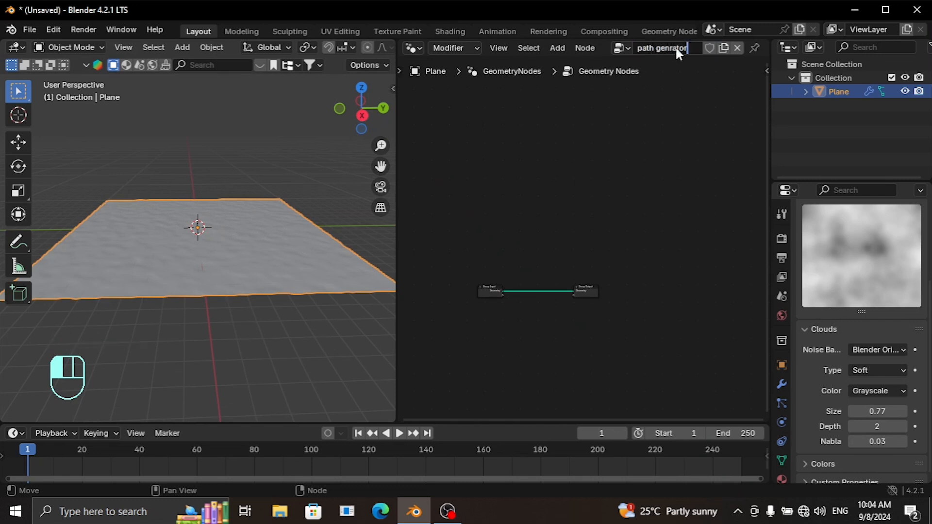
key("Return")
middle_click_drag(555, 247, 596, 184)
scroll(605, 177, "up", 3)
scroll(581, 193, "up", 2)
scroll(581, 193, "up", 3)
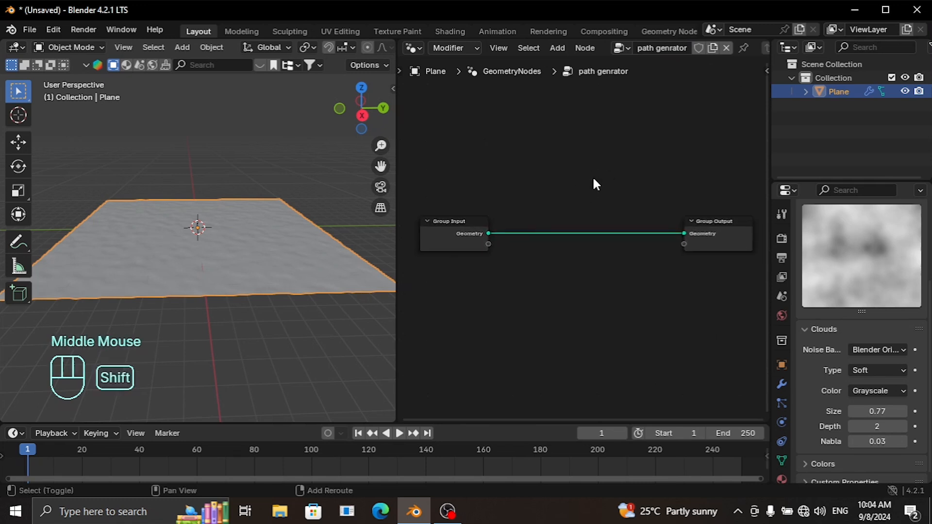
Step: Insert a Set Position node on the link between Group Input and Group Output
key("shift+a")
type("set")
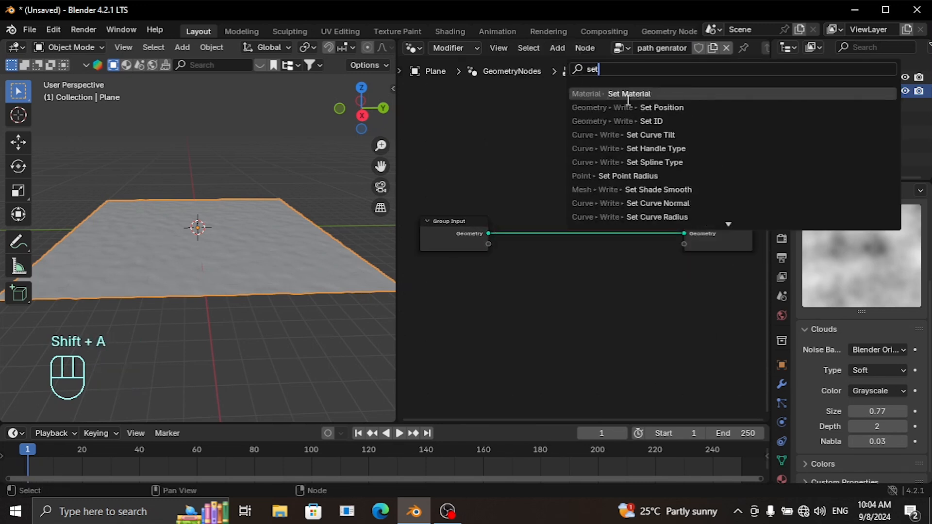
left_click(633, 106)
left_click(597, 187)
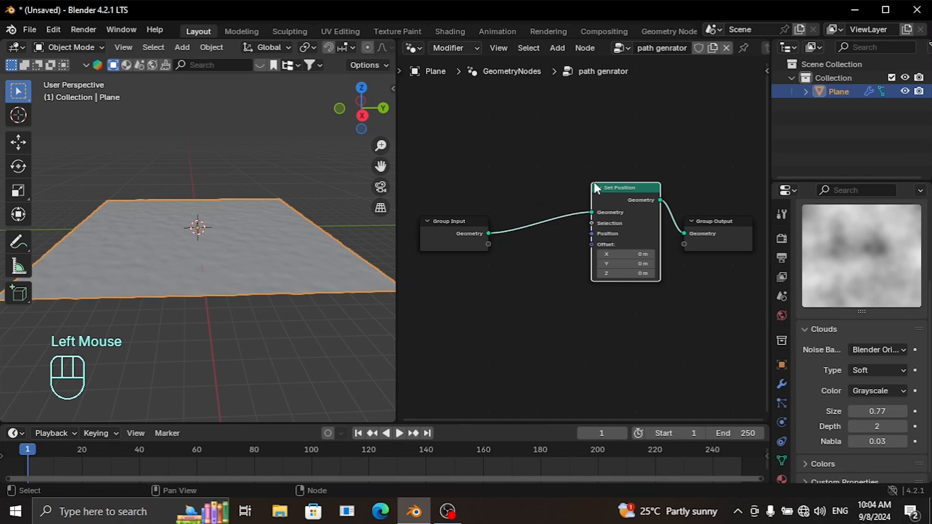
Step: Try negative Z offsets such as -3 m on the Set Position node, then reset the Z offset to 0 m
mouse_move(631, 273)
left_mouse_down()
mouse_move(651, 273)
mouse_move(612, 274)
mouse_move(668, 273)
mouse_move(627, 274)
left_mouse_up()
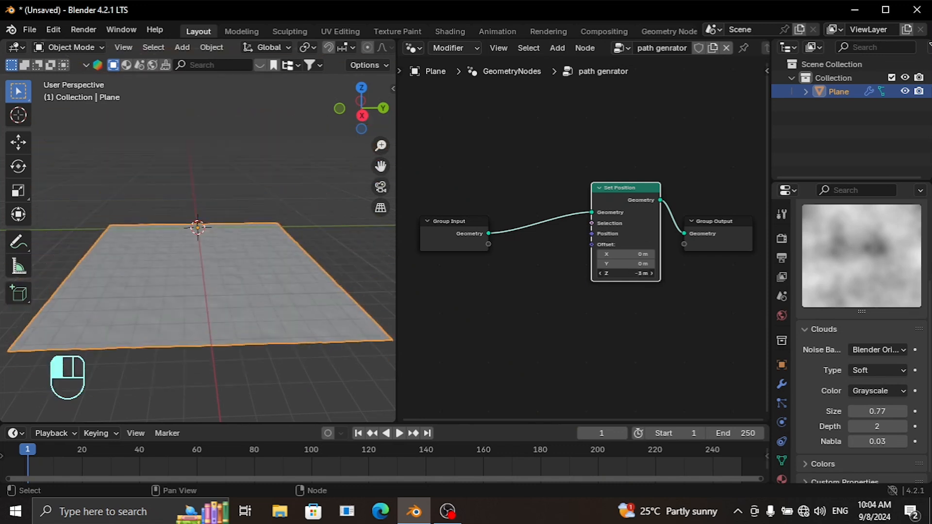
left_click(626, 273)
type("0")
key("Return")
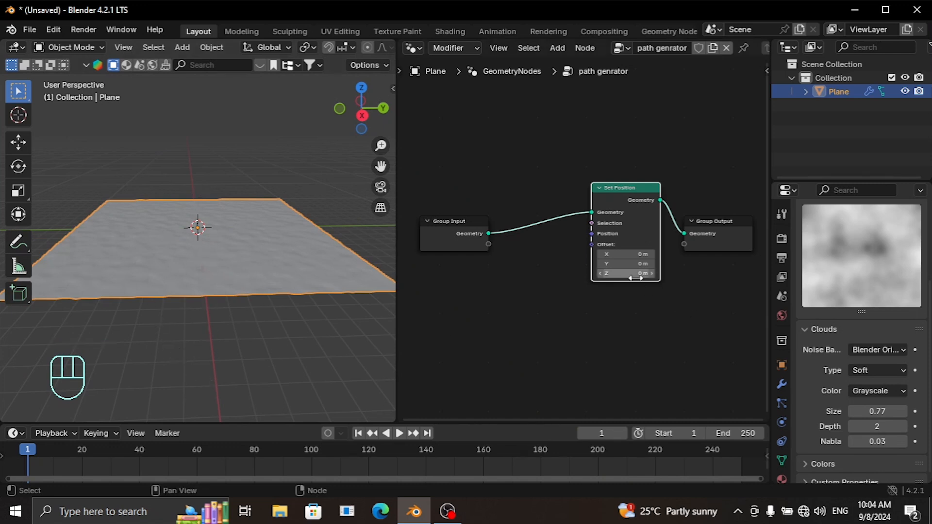
left_click_drag(643, 274, 627, 273)
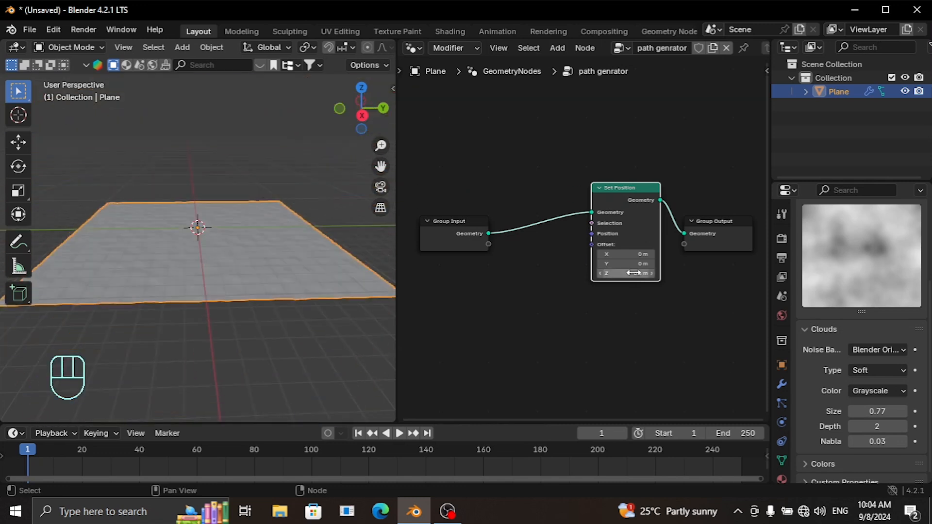
left_click(636, 274)
type("0")
key("Return")
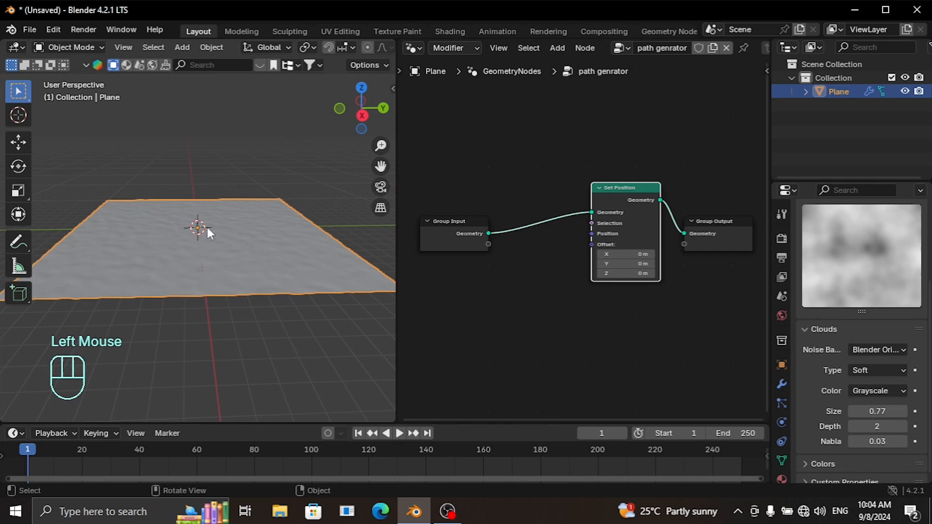
key("g")
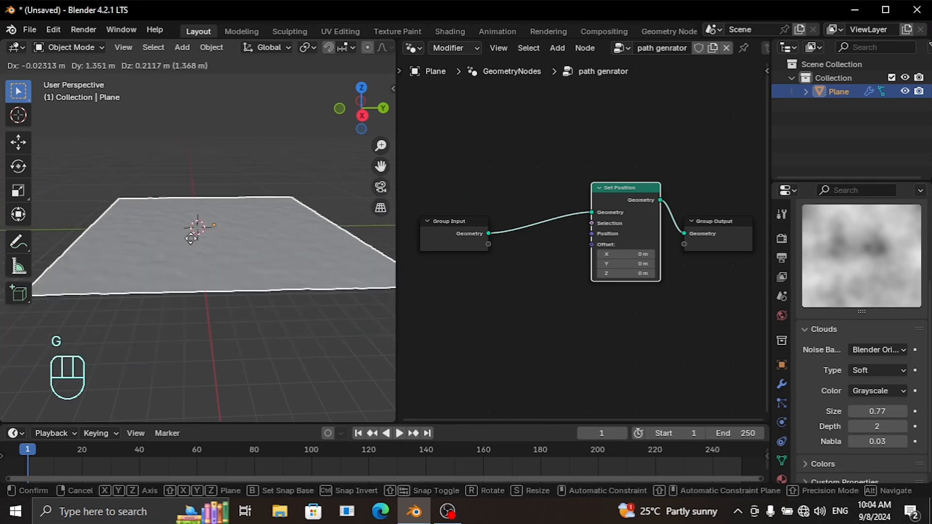
right_click(189, 217)
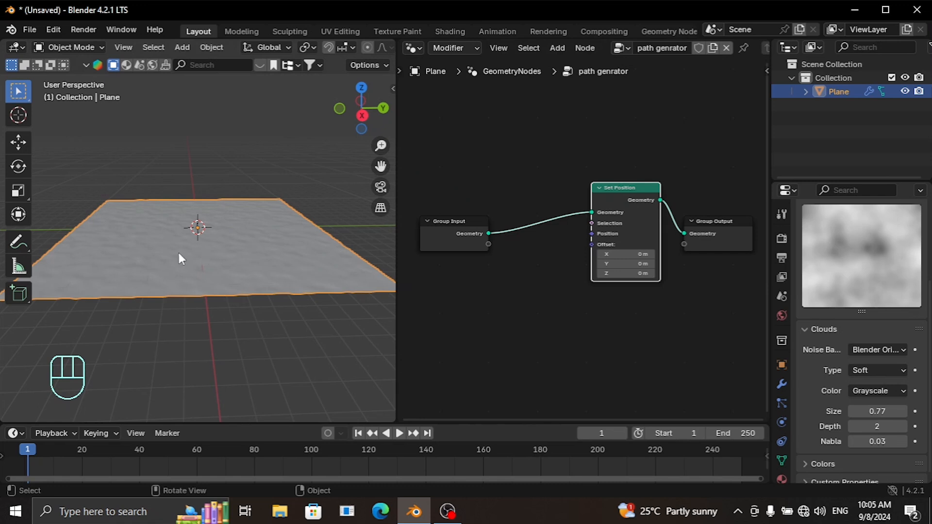
Step: Add a Bézier curve to the scene at the plane's centre
middle_click_drag(541, 318, 619, 213)
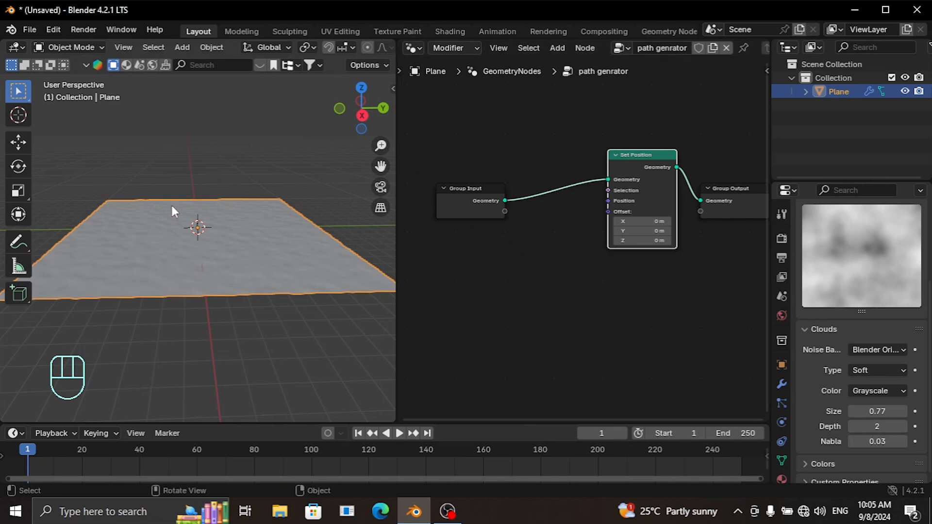
key("shift+a")
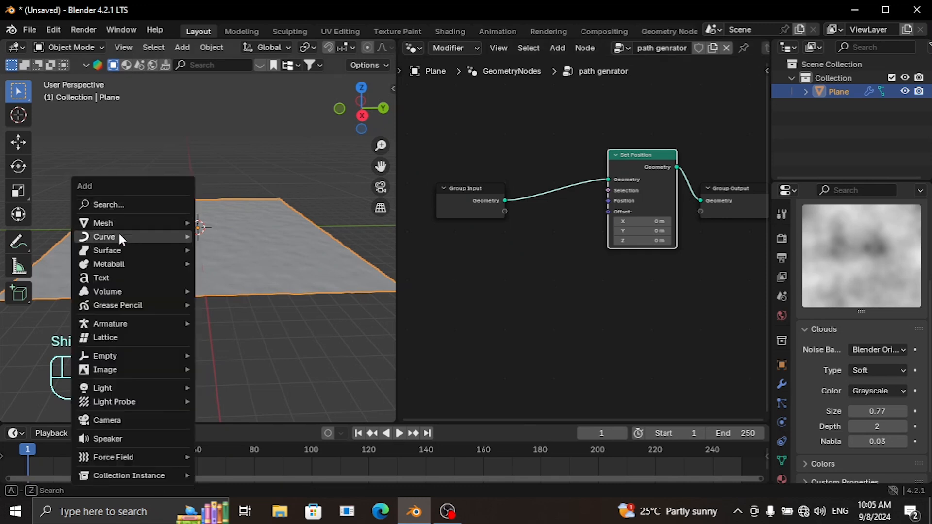
mouse_move(119, 236)
left_click(226, 236)
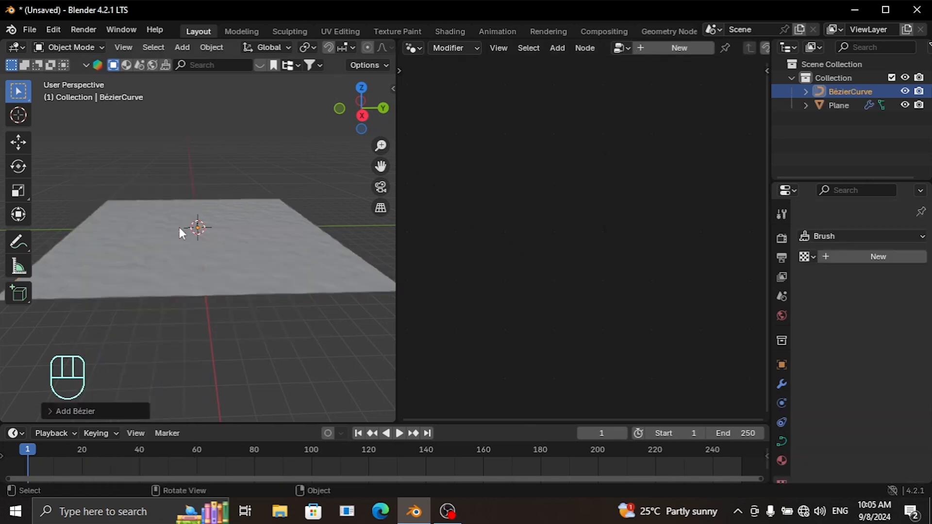
Step: Rename the Bézier curve object as "path"
double_click(864, 92)
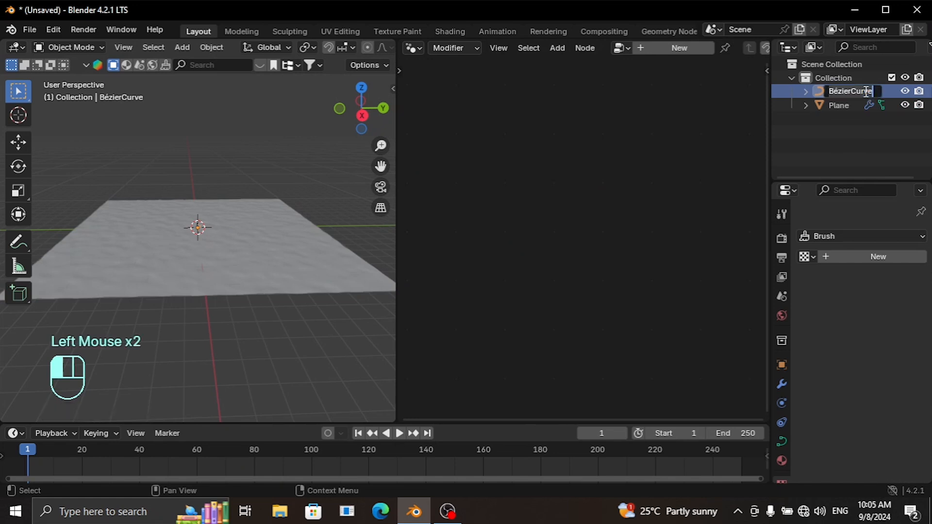
type("Path")
key("Return")
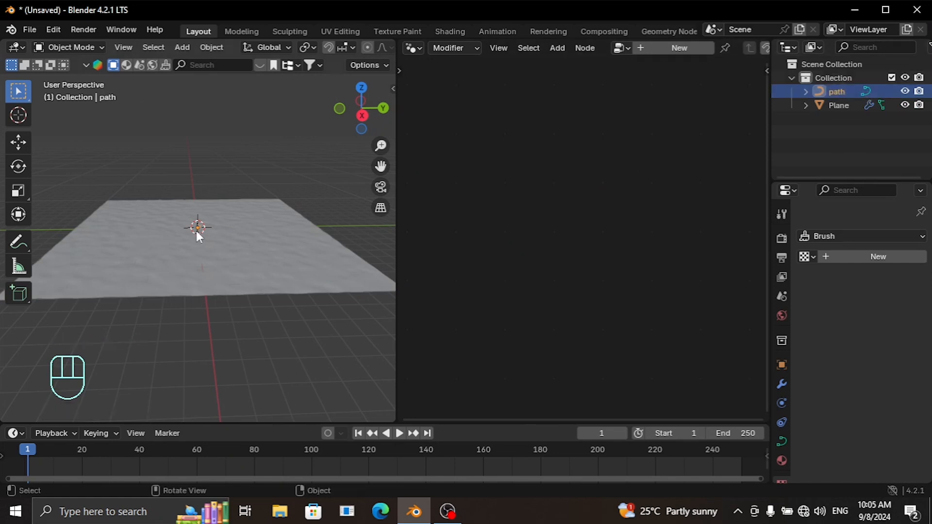
Step: Bring the path curve into the plane's node tree as an Object Info node below Group Input
scroll(198, 236, "up", 3)
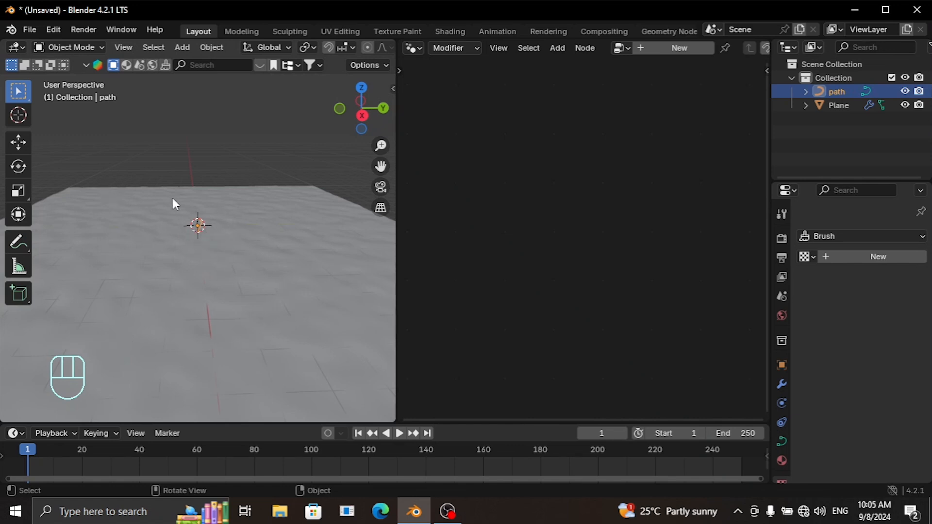
middle_click_drag(216, 259, 185, 254)
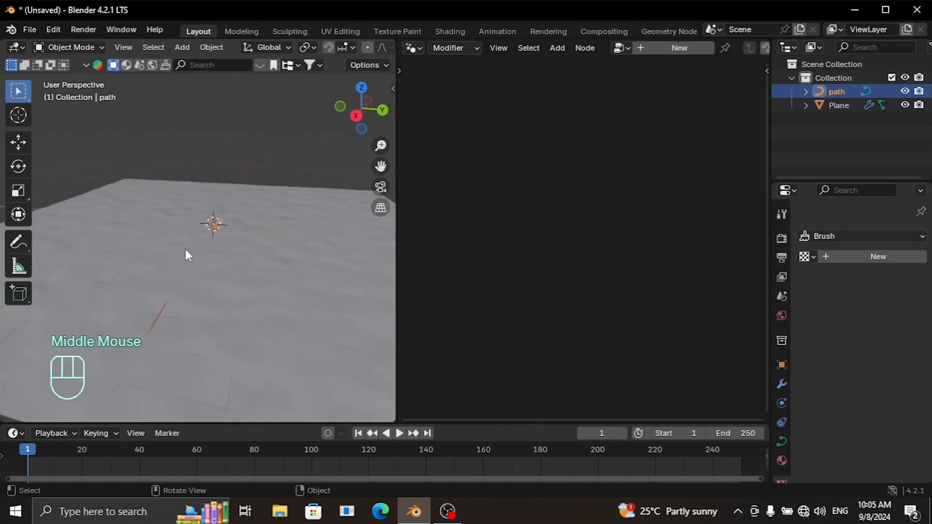
scroll(223, 242, "down", 2)
left_click(262, 263)
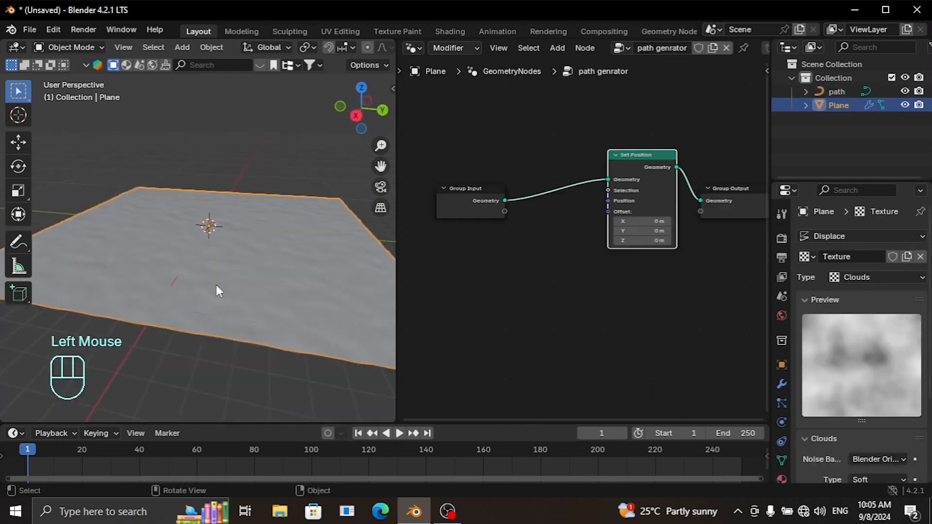
left_click(841, 91)
left_click_drag(841, 88, 450, 303)
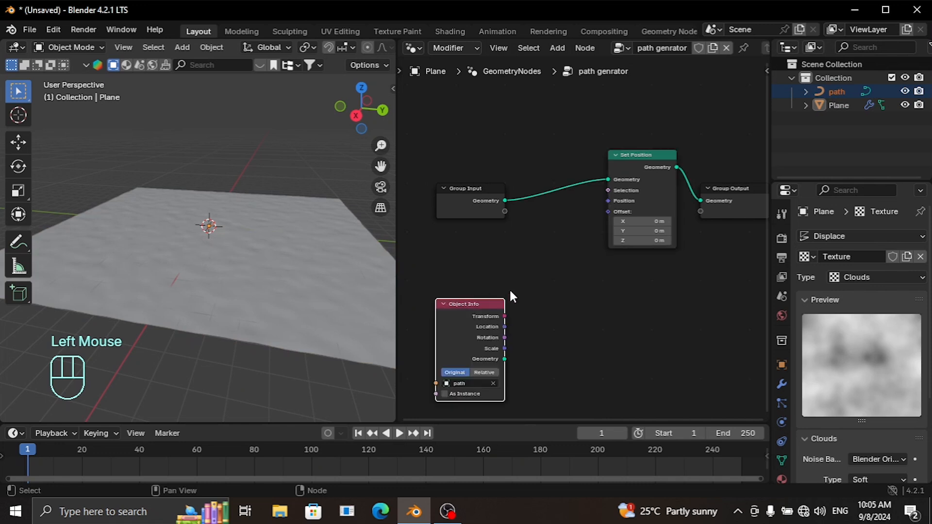
Step: Add a Geometry Proximity node beside Object Info and feed Object Info's Geometry output into its Geometry input
middle_click_drag(553, 287, 579, 246)
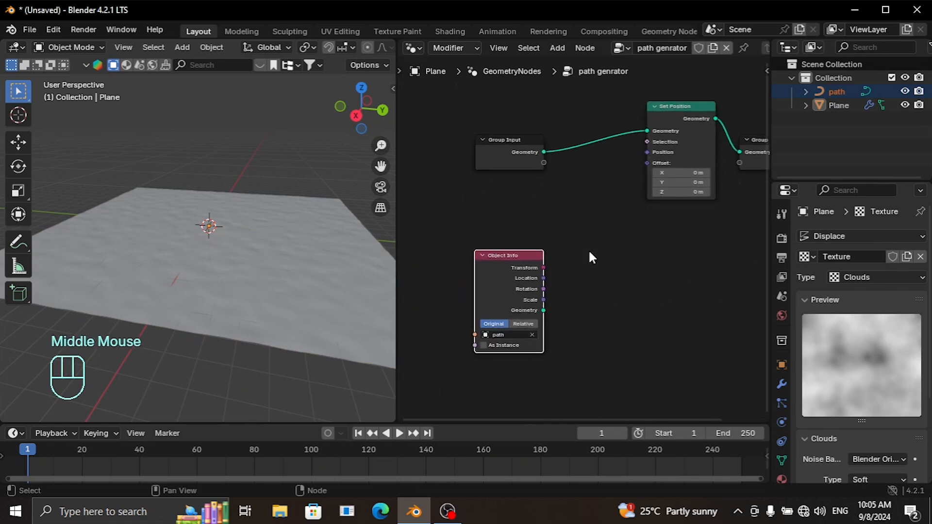
key("shift+a")
left_click(531, 168)
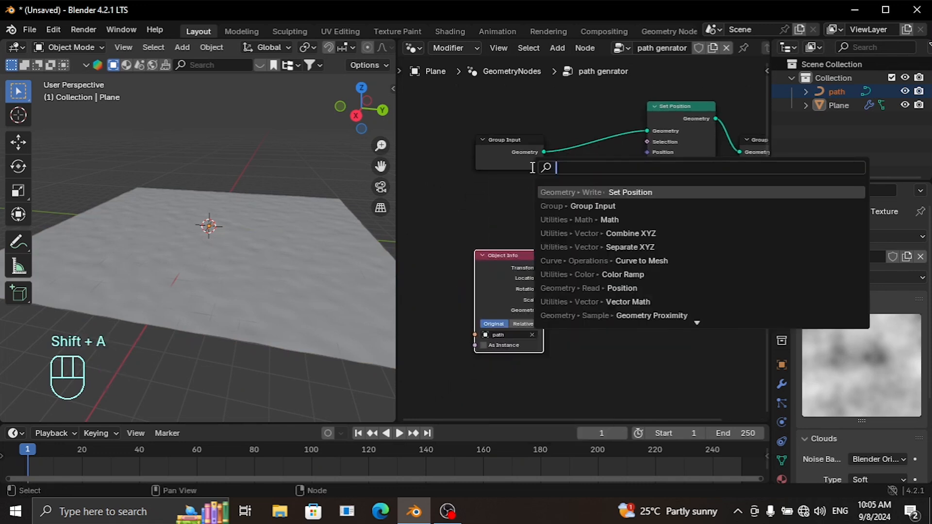
type("ge")
left_click(654, 247)
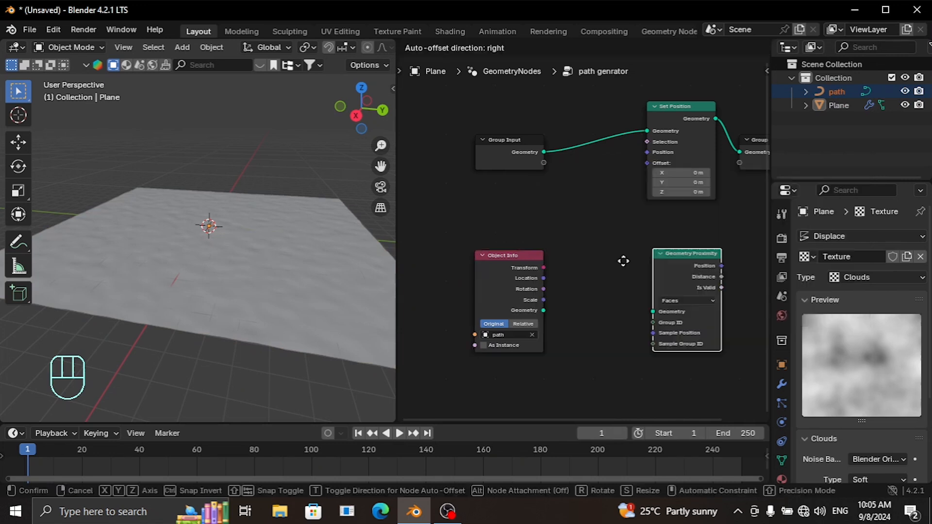
left_click(544, 248)
left_click_drag(543, 310, 572, 299)
left_click_drag(602, 254, 607, 265)
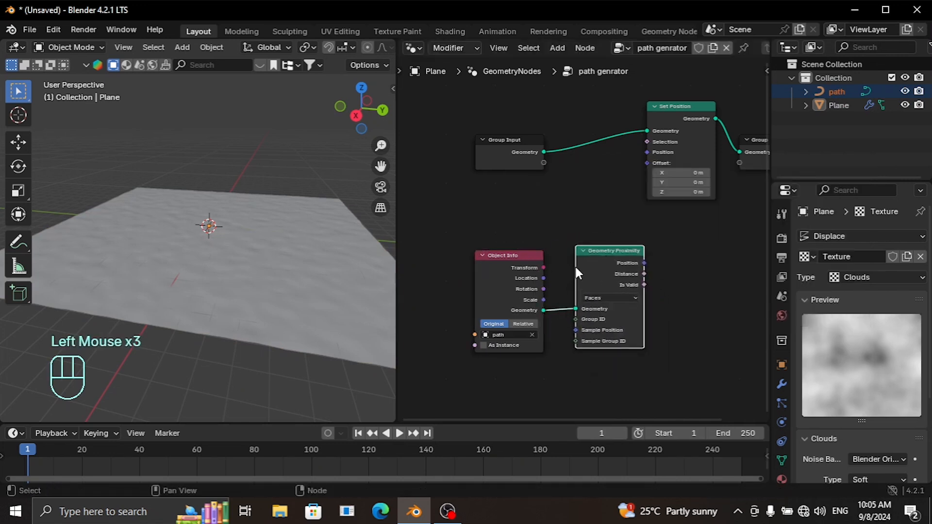
Step: Add a Vector Math node in Add mode beside the Geometry Proximity node
scroll(580, 267, "up", 2)
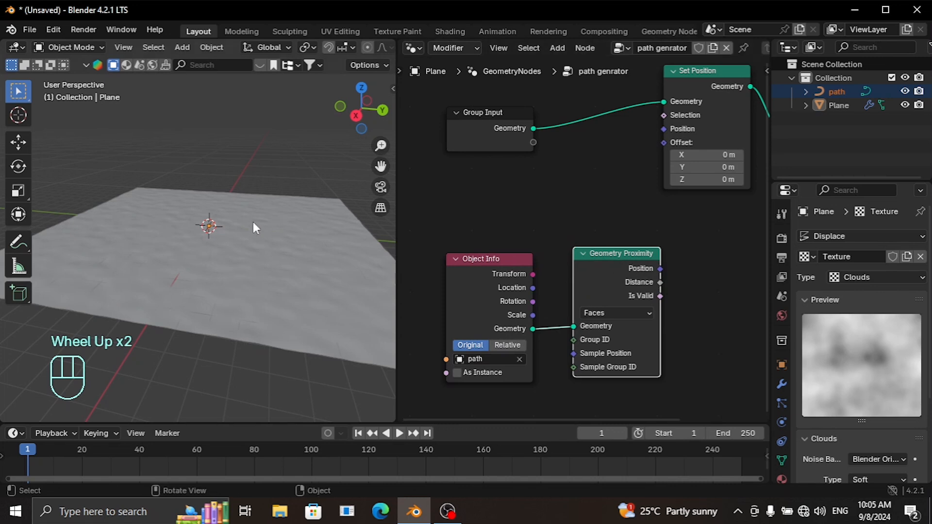
scroll(248, 223, "up", 6)
middle_click_drag(222, 208, 218, 232)
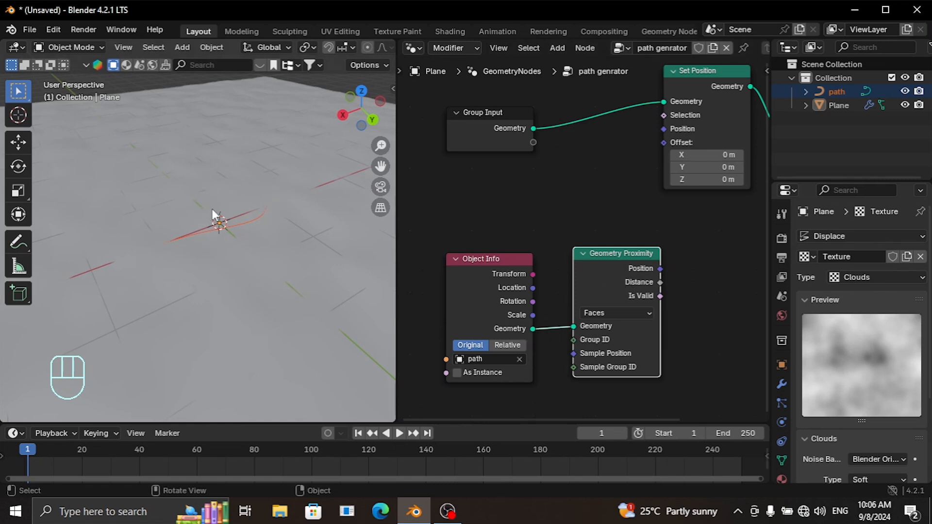
scroll(553, 251, "down", 1)
middle_click_drag(545, 250, 488, 254)
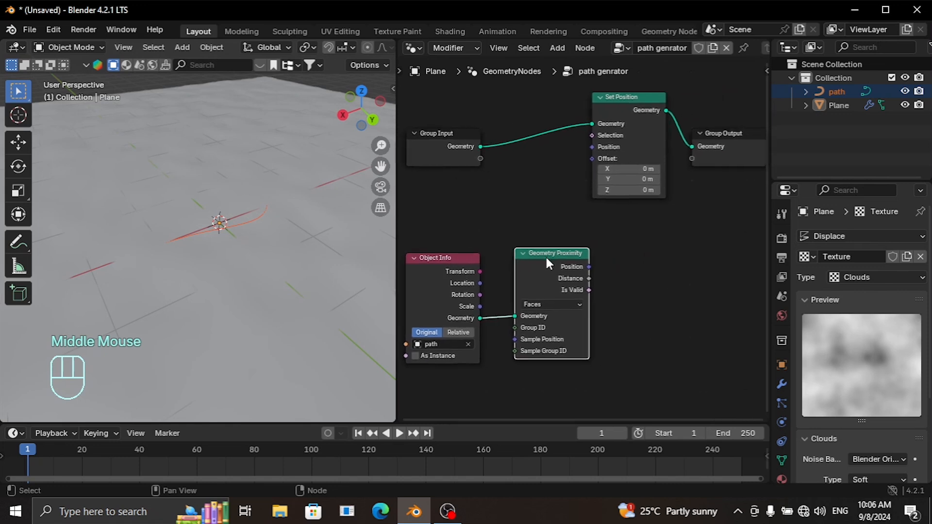
left_click_drag(546, 259, 545, 265)
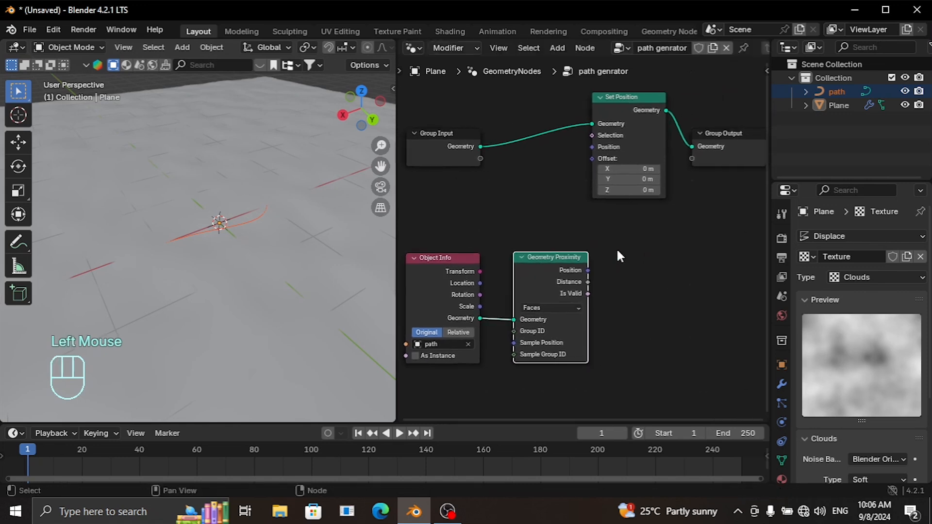
key("shift+a")
left_click(566, 214)
type("ve")
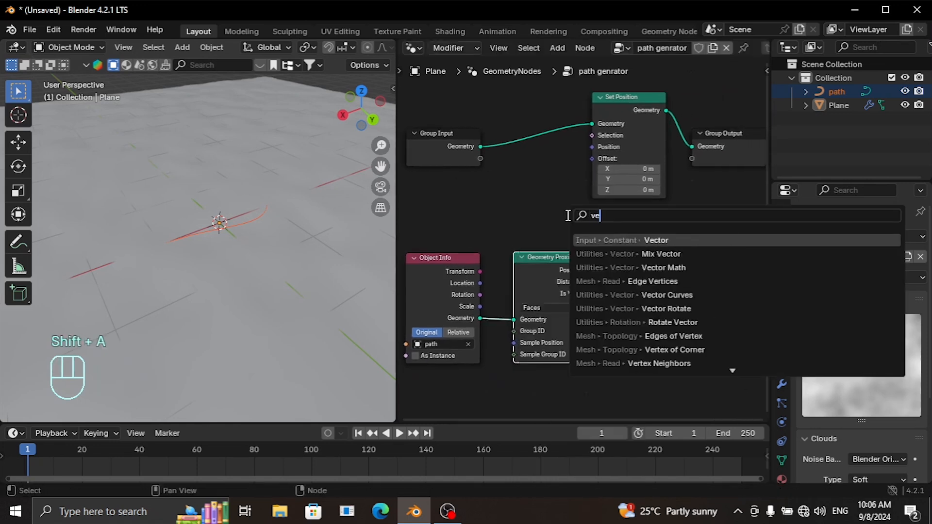
left_click(665, 267)
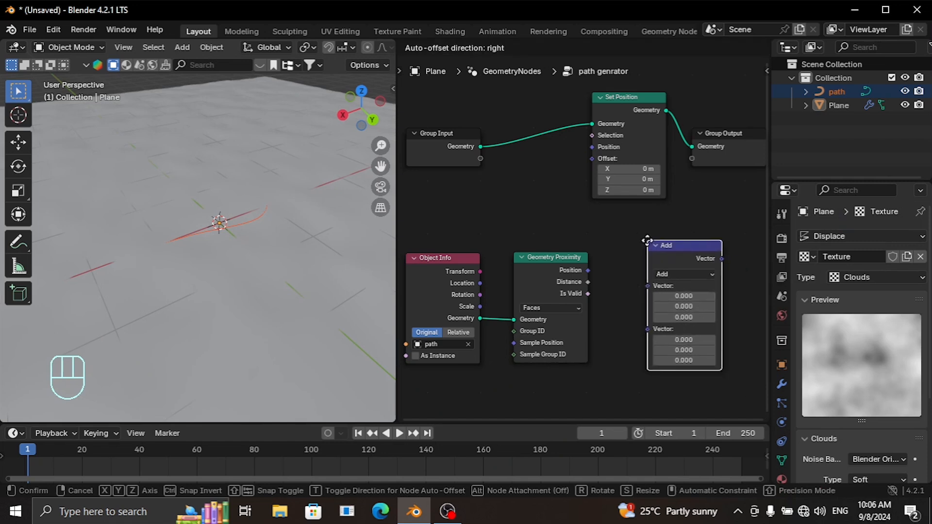
left_click(647, 241)
Step: Link Geometry Proximity's Distance to the Add node's second vector, and the Add node's output to Set Position's Position input
left_click_drag(589, 281, 646, 329)
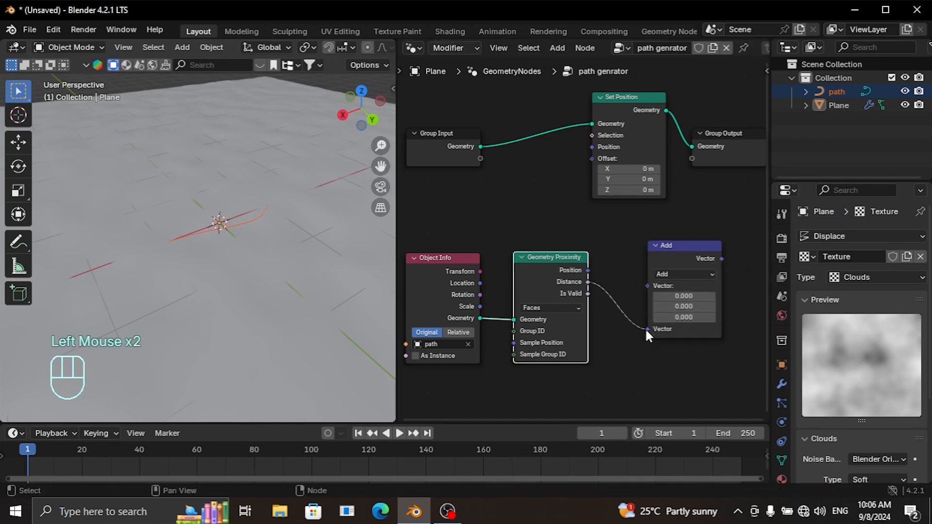
left_click_drag(722, 258, 595, 144)
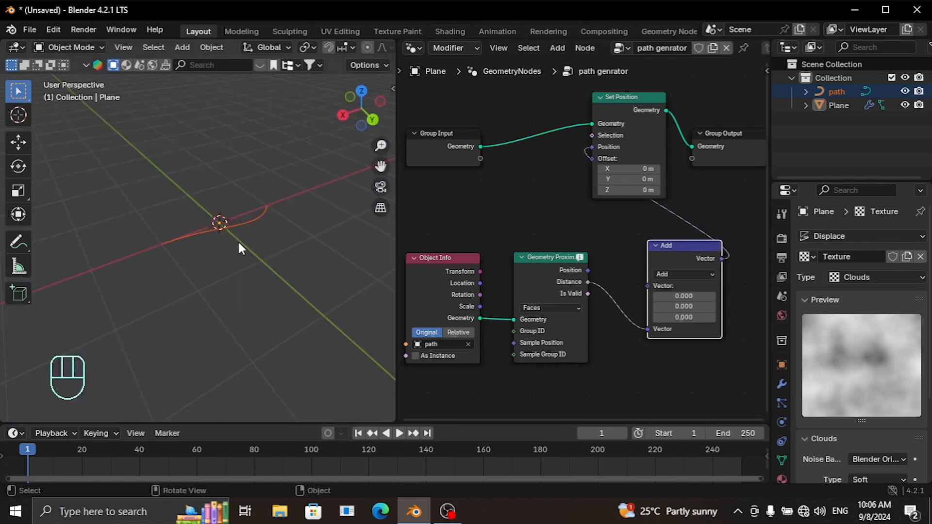
mouse_move(239, 244)
middle_mouse_down()
mouse_move(253, 178)
mouse_move(226, 242)
middle_mouse_up()
scroll(226, 234, "down", 1)
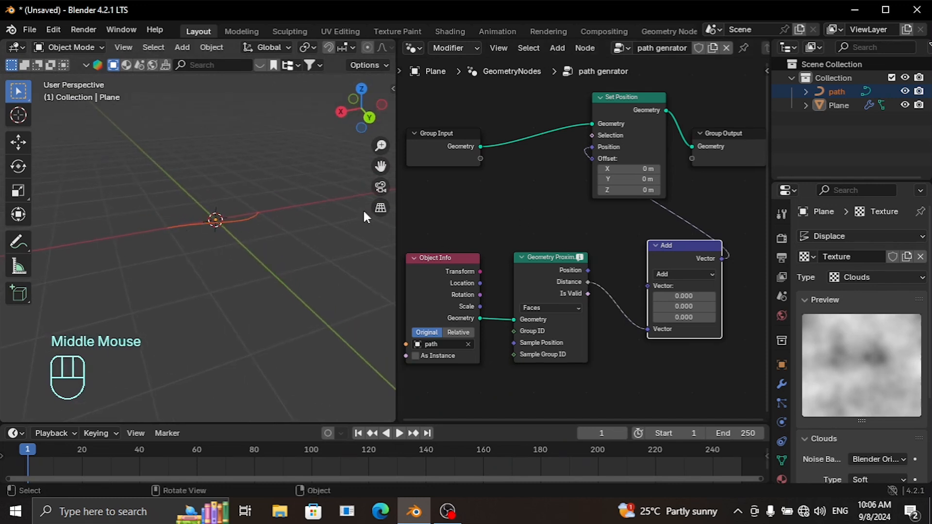
Step: Add a Position node below Group Input and link it to the Add node's first vector
key("shift+a")
left_click(504, 214)
type("po")
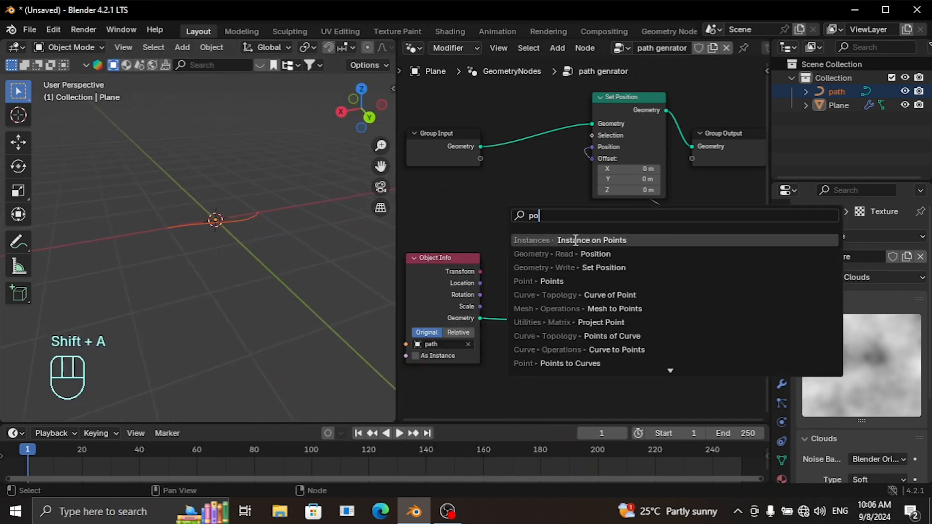
key("Down")
key("Return")
left_click(424, 199)
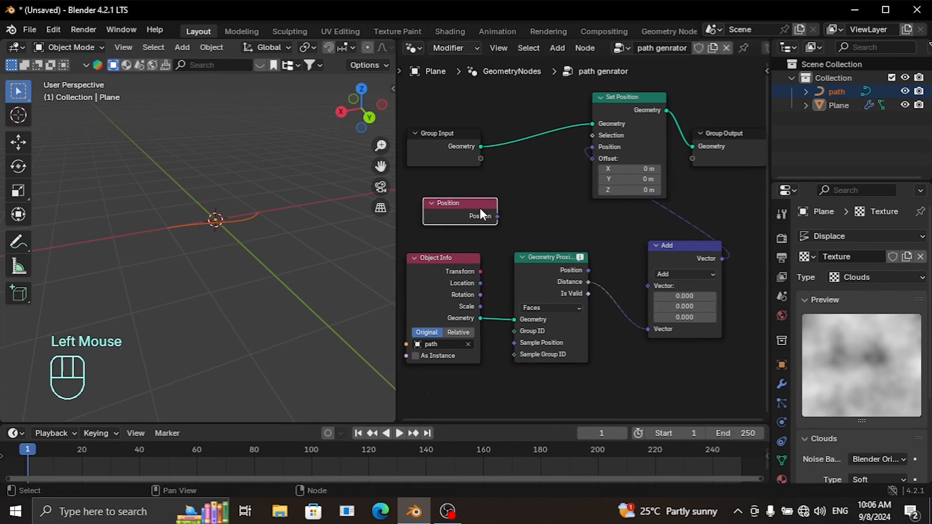
left_click_drag(498, 216, 647, 287)
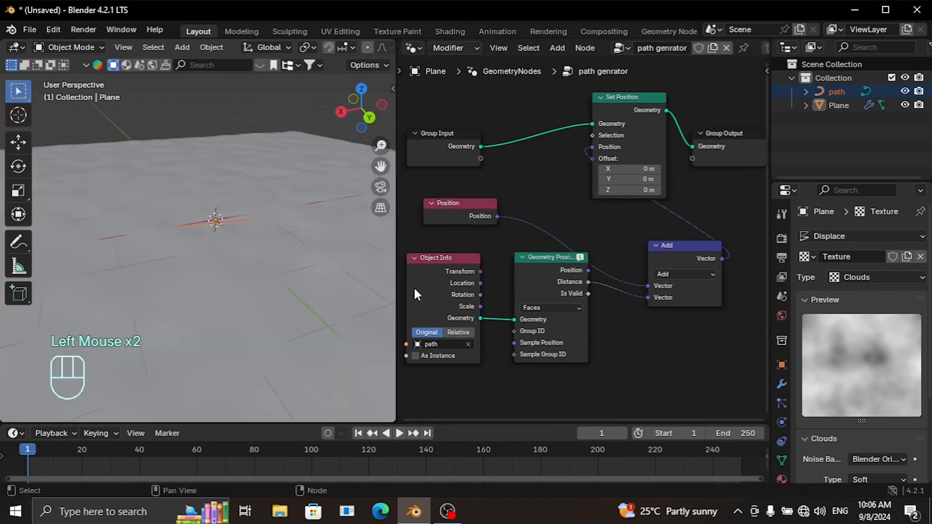
Step: Rearrange the Object Info and Geometry Proximity nodes to leave a wider gap between them
middle_click_drag(292, 264, 232, 200)
scroll(257, 242, "down", 2)
scroll(233, 236, "up", 3)
scroll(231, 189, "up", 1)
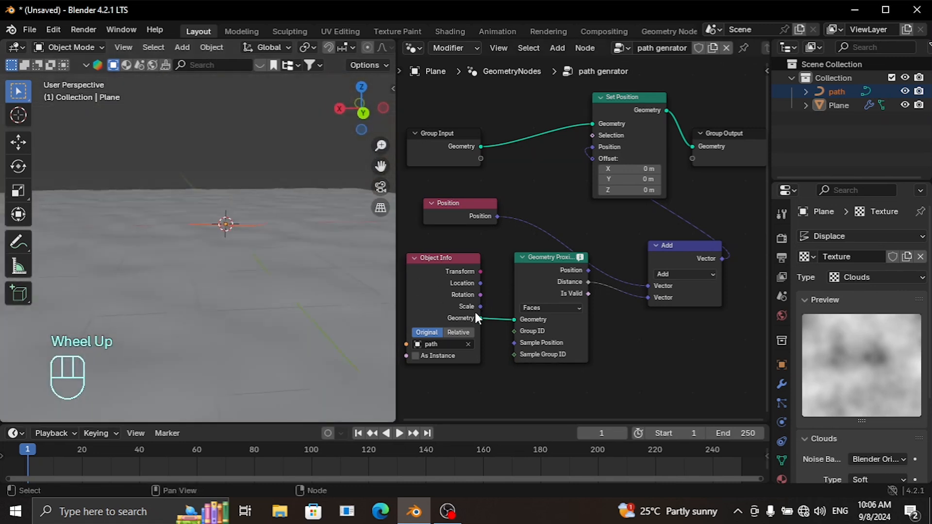
middle_click_drag(440, 267, 529, 267)
left_click_drag(510, 270, 413, 277)
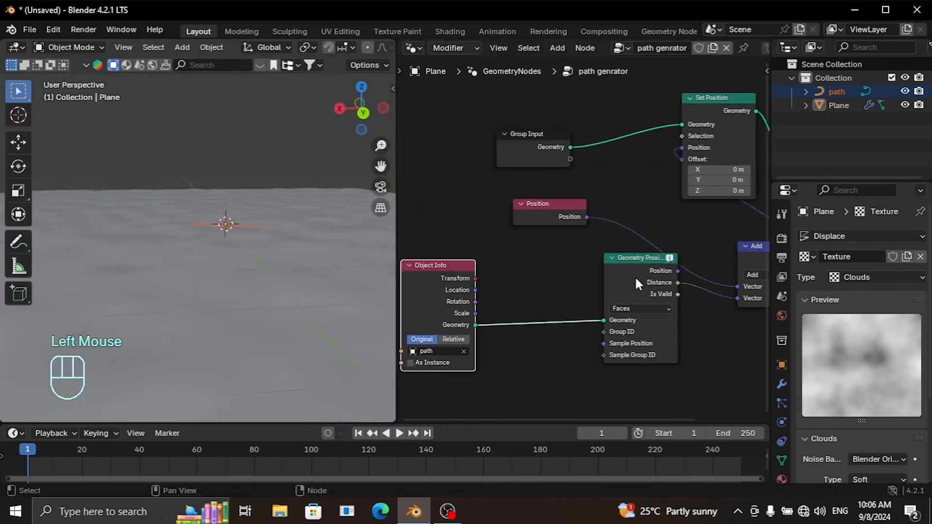
left_click_drag(632, 276, 605, 278)
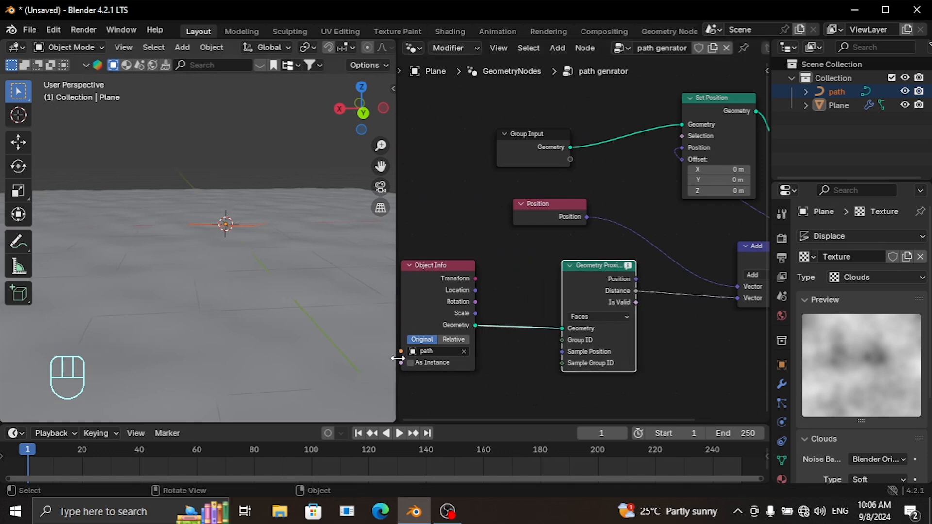
Step: Insert a Curve to Mesh node on the link between Object Info and Geometry Proximity
left_click(436, 275)
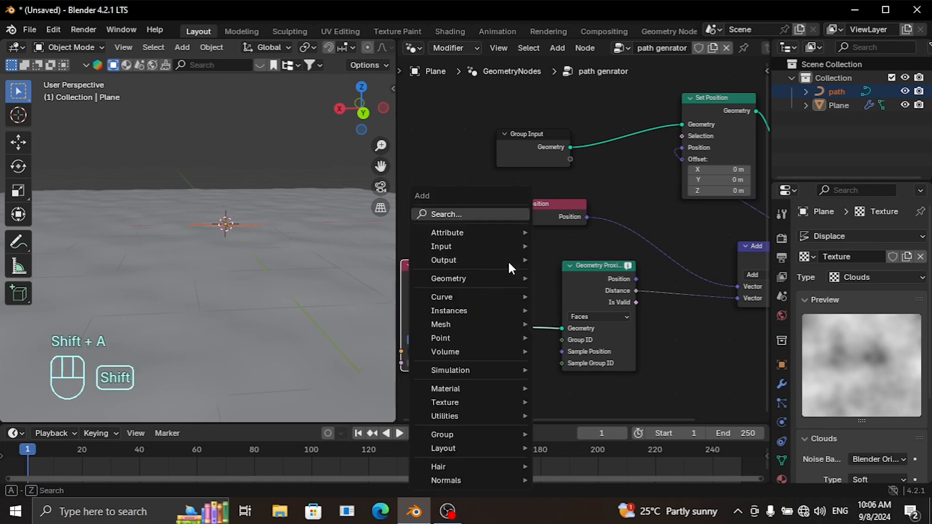
left_click(472, 211)
type("cu")
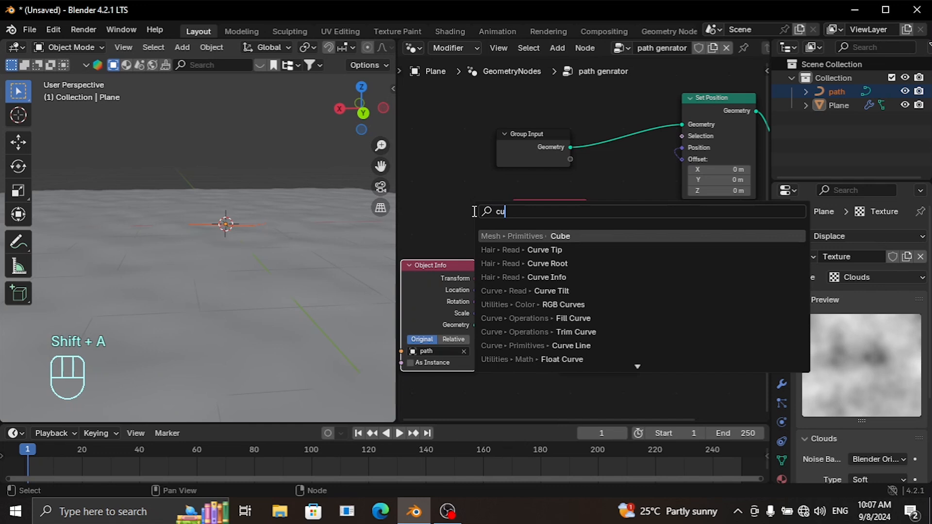
type("rv")
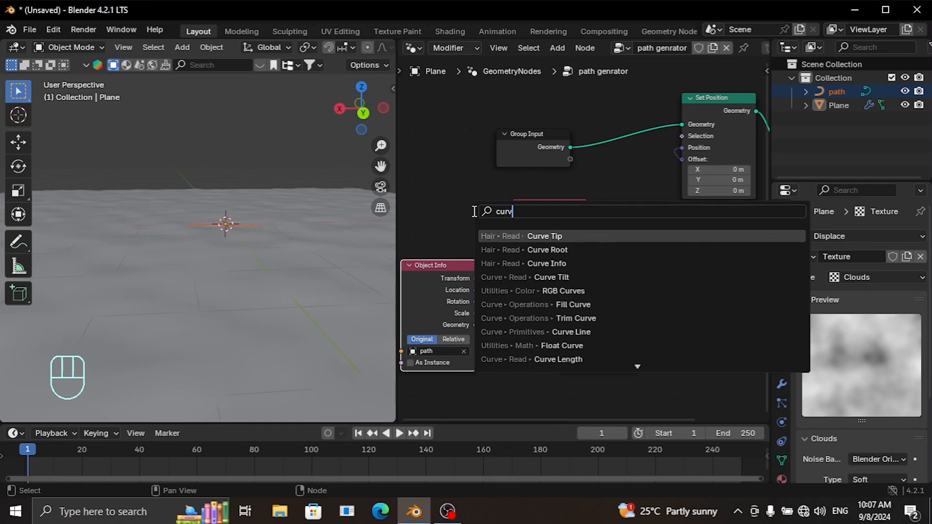
type("e t")
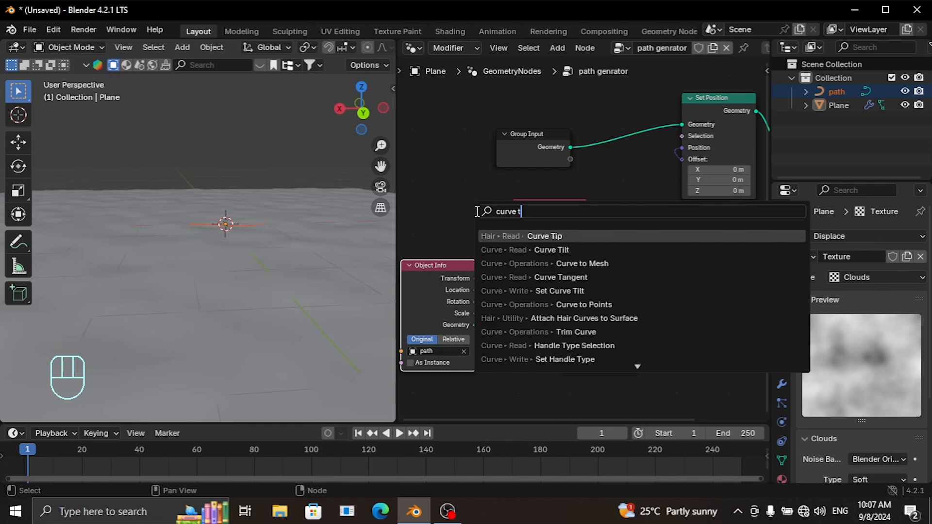
left_click(585, 264)
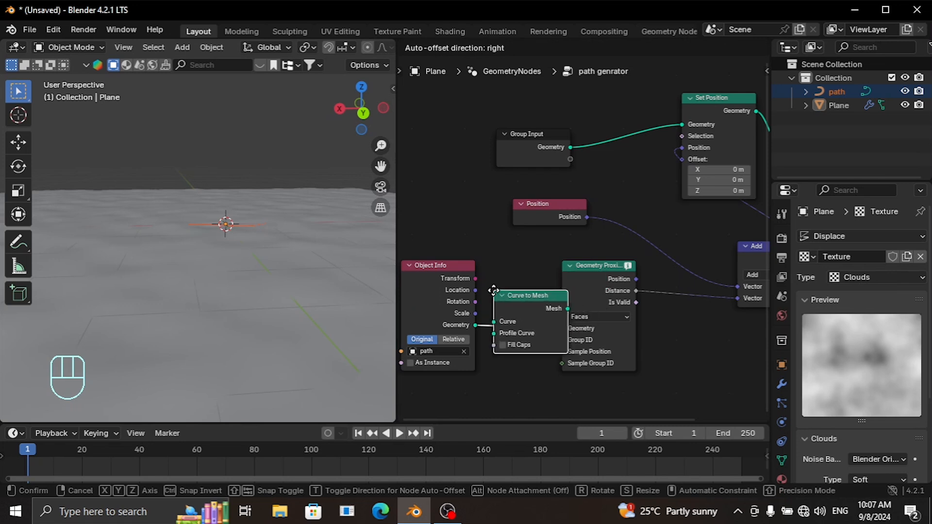
left_click(493, 289)
left_click(431, 280)
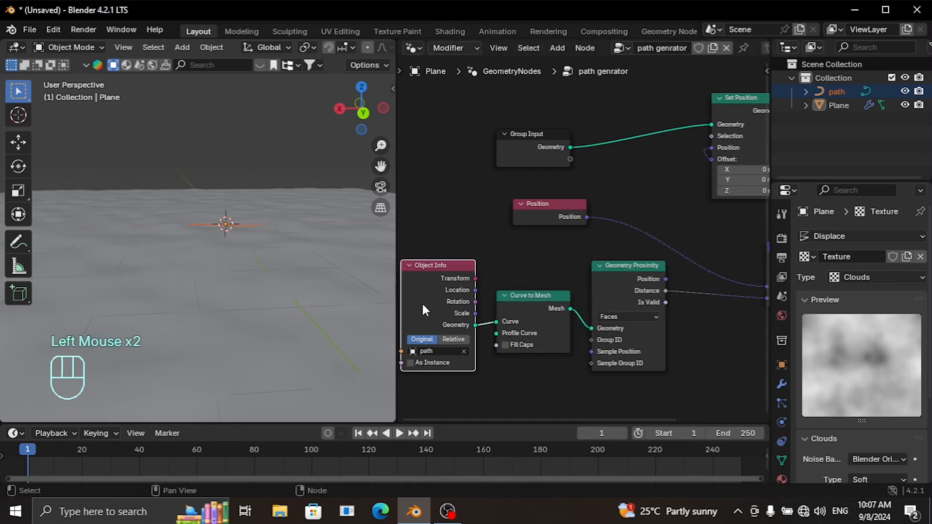
left_click(516, 297)
left_click(523, 295)
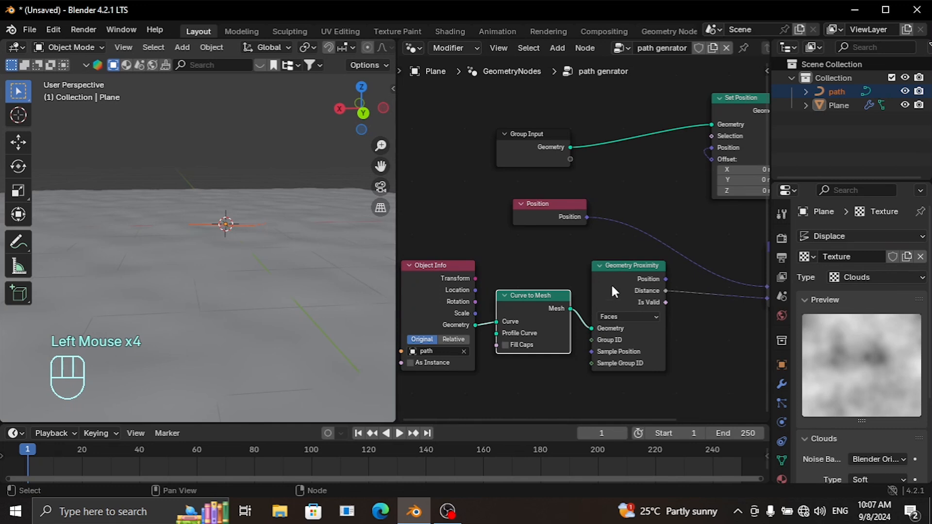
Step: Set the Geometry Proximity node's target geometry to Edges and inspect the plane's deformation around the curve
middle_click_drag(270, 246, 263, 264)
scroll(352, 251, "up", 1)
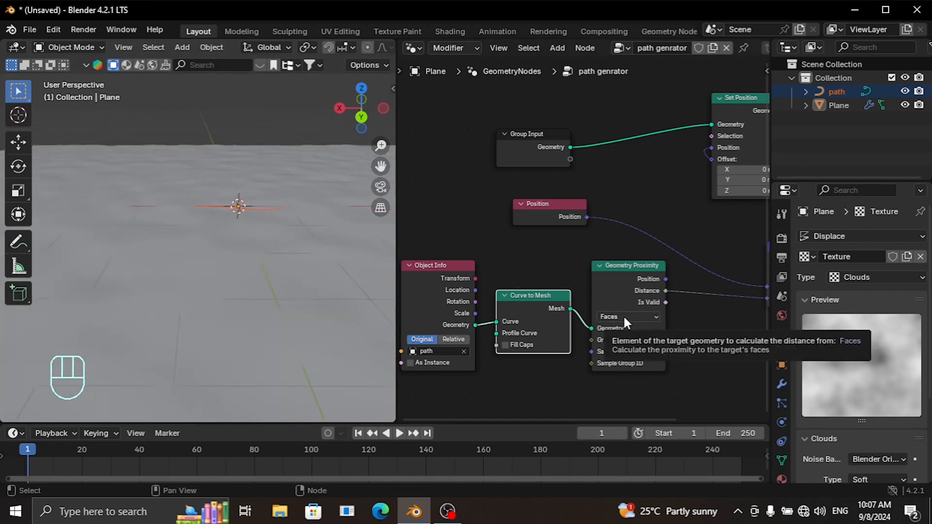
left_click(639, 316)
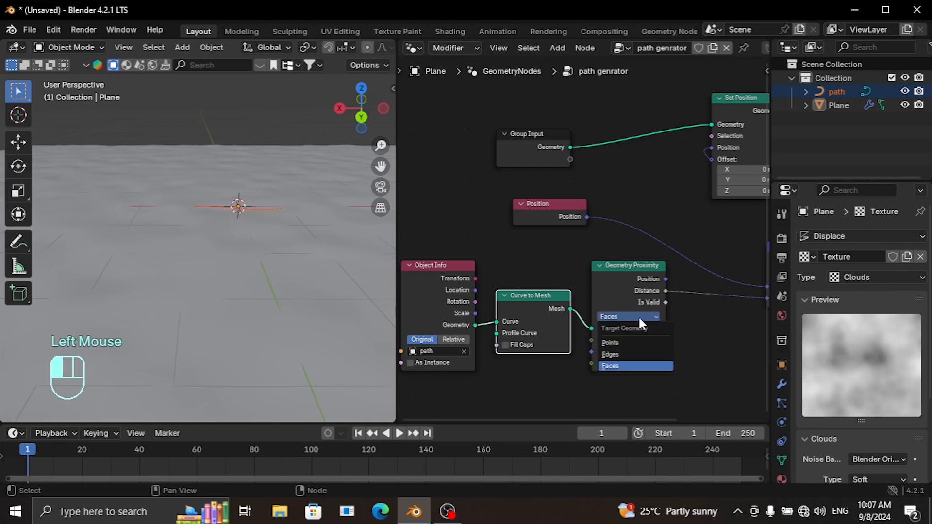
left_click(616, 354)
middle_click_drag(265, 197, 302, 243)
scroll(252, 214, "down", 7)
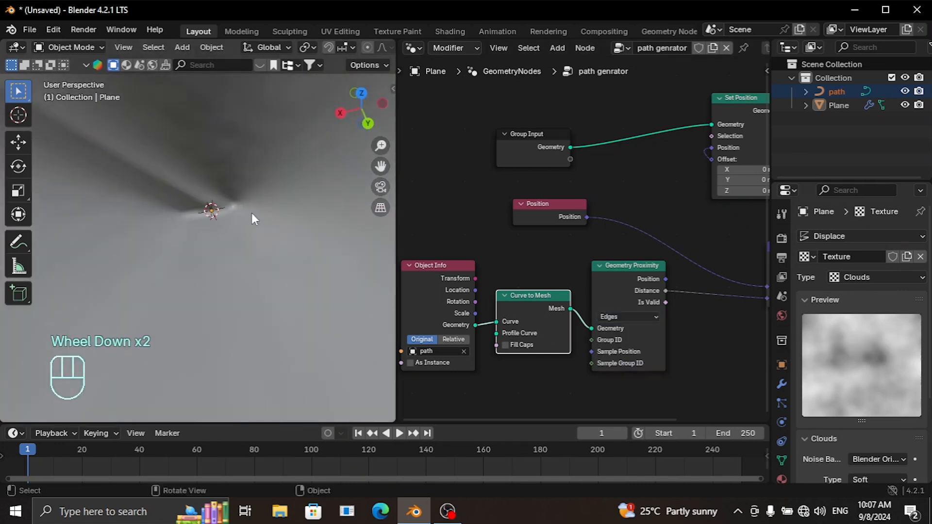
Step: Add a Combine XYZ node below the Add node, beside Geometry Proximity
middle_click_drag(245, 210, 205, 154)
scroll(203, 221, "up", 3)
scroll(210, 191, "down", 3)
middle_click_drag(211, 194, 382, 189)
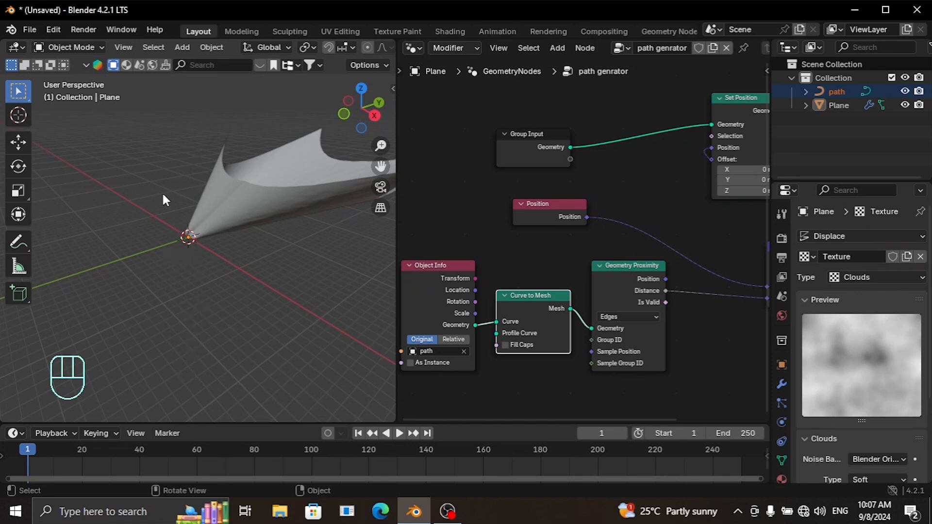
middle_click_drag(665, 384, 551, 349)
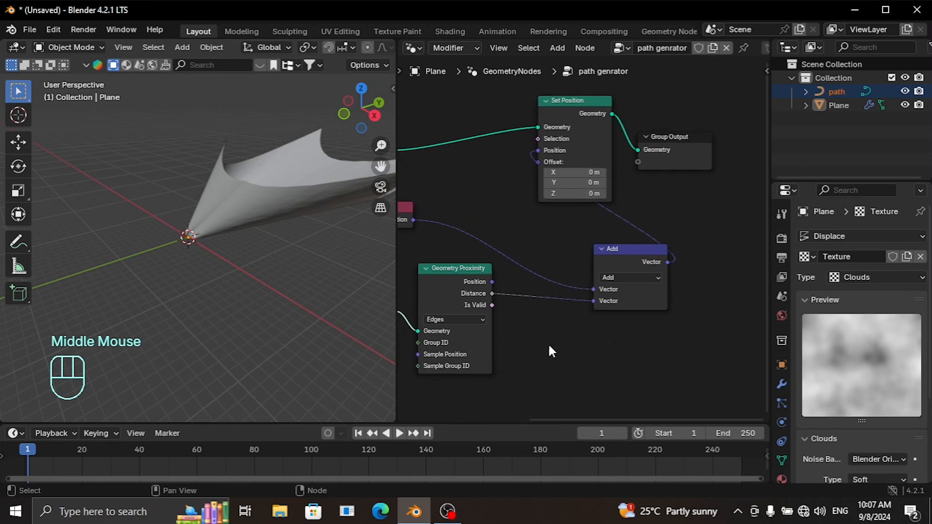
key("shift+a")
left_click(511, 219)
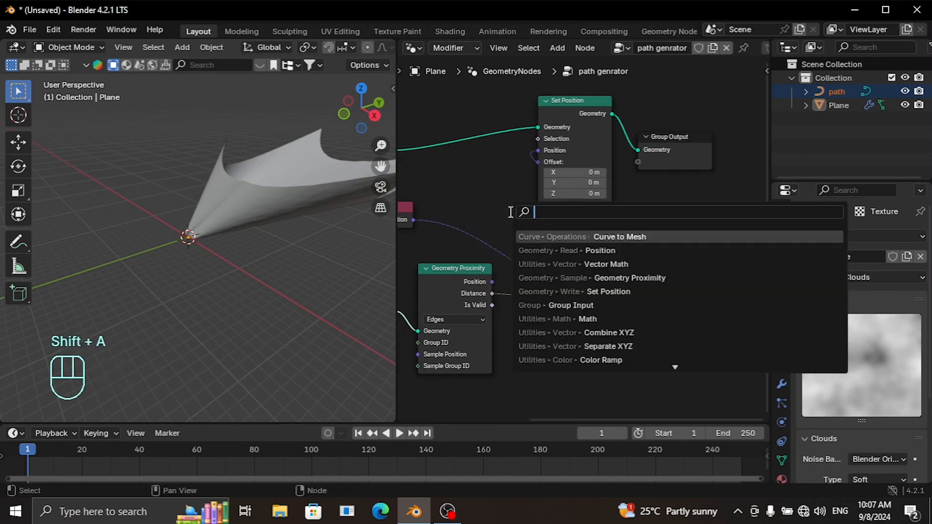
type("c")
left_click(597, 250)
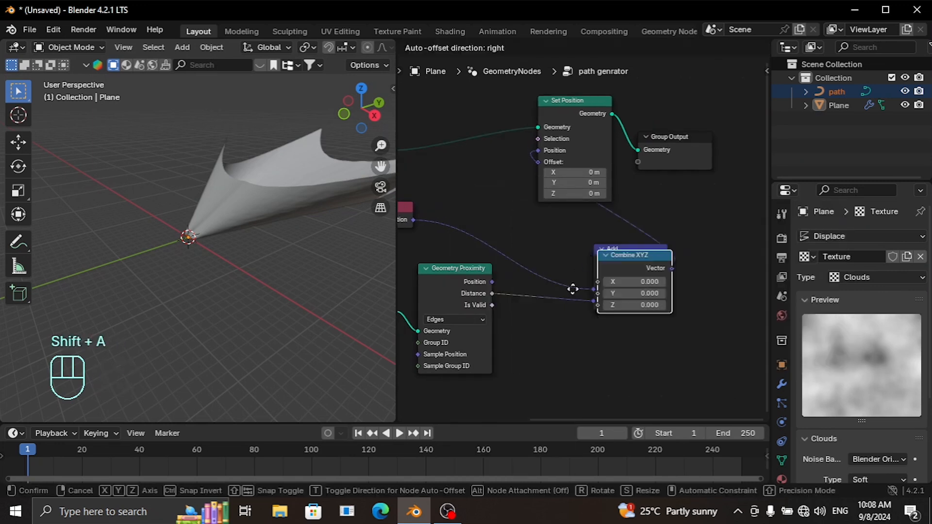
left_click(530, 324)
Step: Link Geometry Proximity's Distance to Combine XYZ's Z and its Vector output to the Add node's second vector, and inspect the plane
left_click_drag(492, 293, 521, 375)
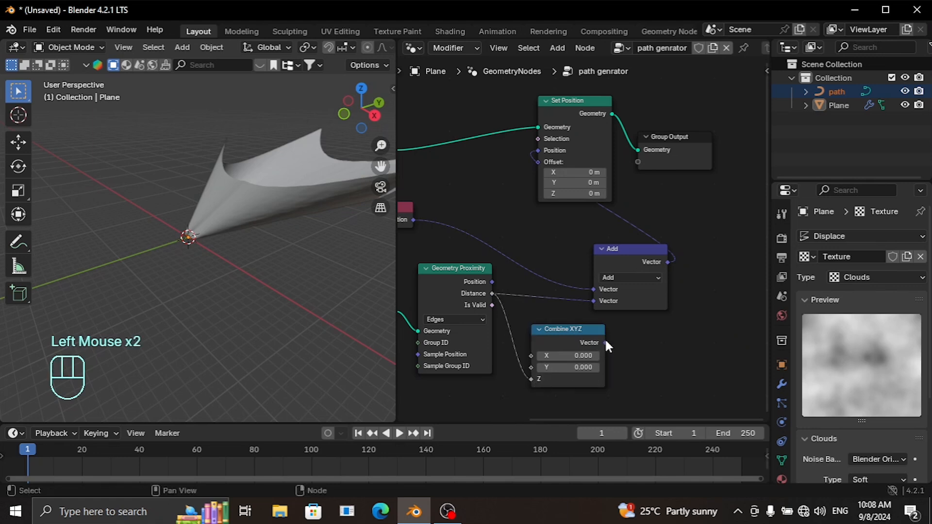
left_click_drag(605, 343, 592, 301)
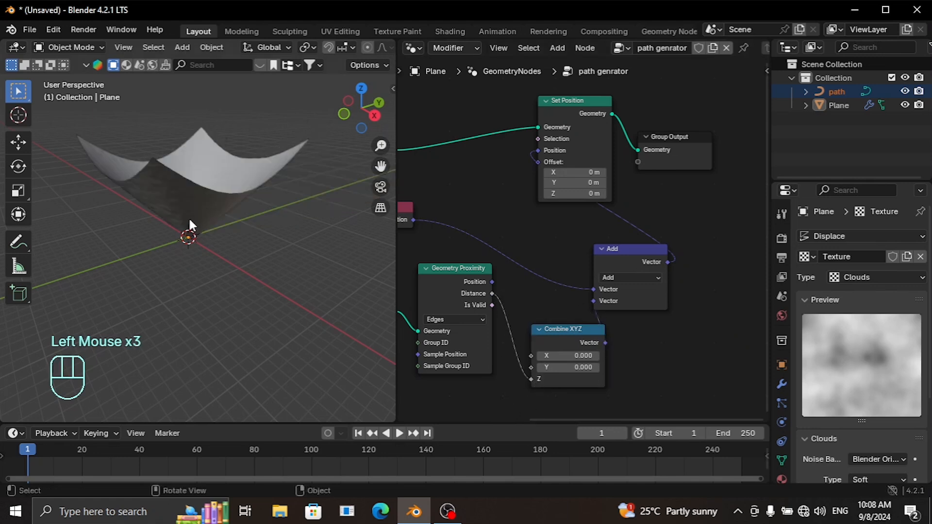
middle_click_drag(189, 221, 79, 236)
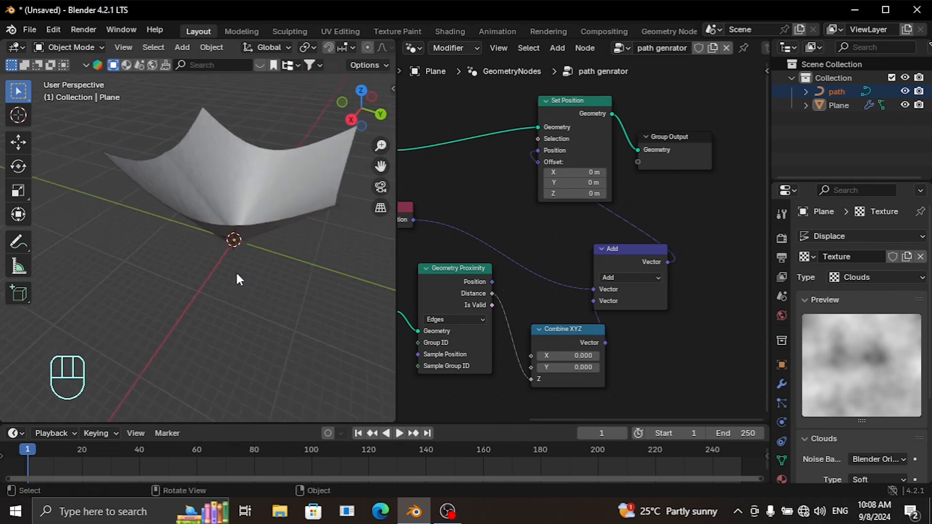
middle_click_drag(238, 280, 274, 260)
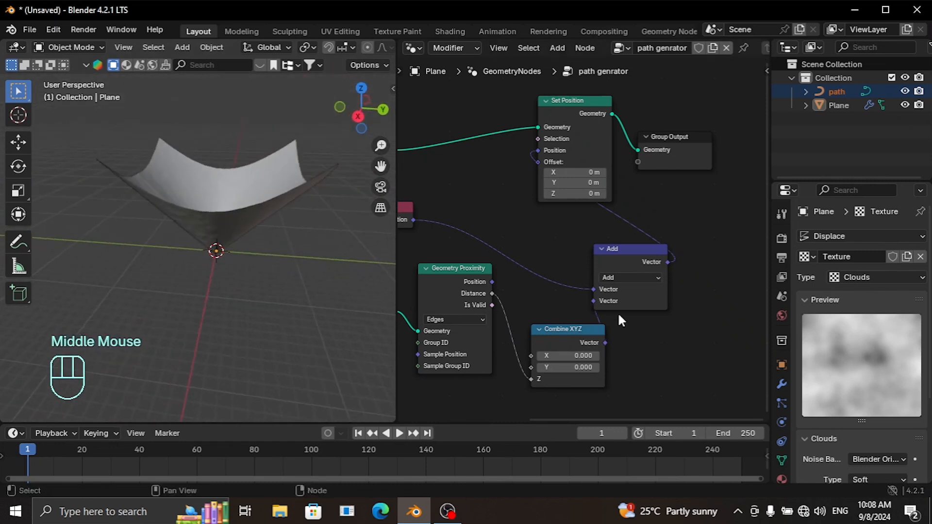
Step: Rearrange the nodes to leave a wide gap between Geometry Proximity and Combine XYZ
left_click_drag(640, 248, 661, 245)
scroll(565, 235, "down", 2)
mouse_move(565, 235)
middle_mouse_down()
mouse_move(591, 237)
mouse_move(578, 236)
middle_mouse_up()
middle_click_drag(575, 289, 635, 283)
scroll(479, 322, "down", 2)
left_click_drag(604, 357, 456, 265)
left_click_drag(584, 260, 479, 286)
left_click(563, 281)
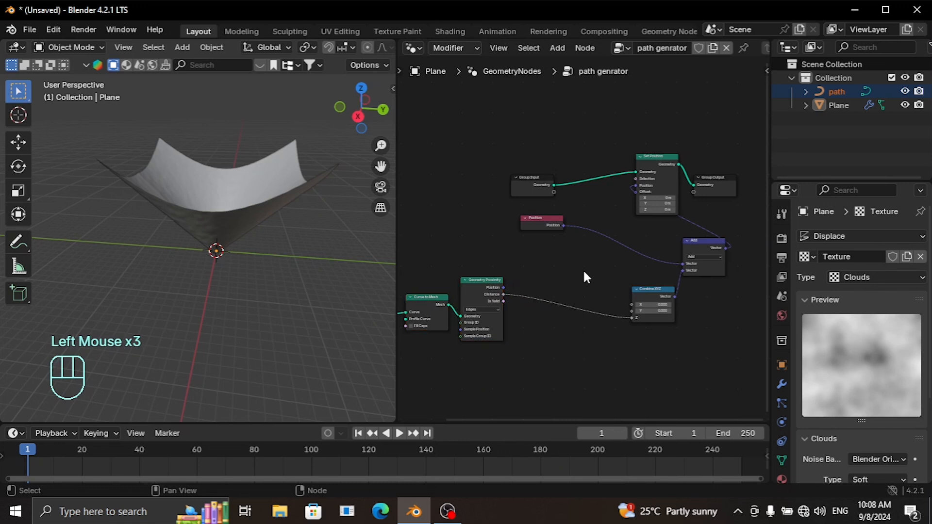
middle_click_drag(586, 278, 549, 308)
scroll(549, 316, "up", 2)
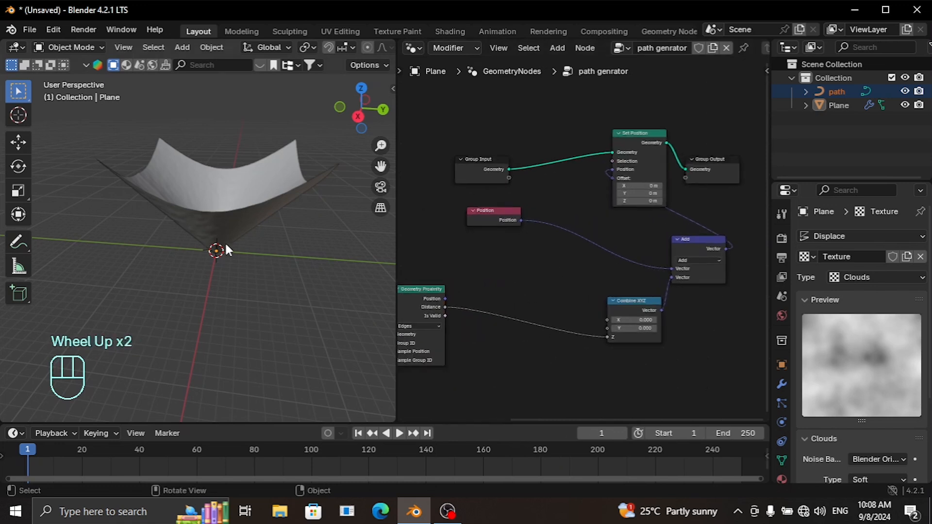
Step: Insert a Color Ramp node on the link between Geometry Proximity and Combine XYZ
scroll(223, 234, "up", 2)
middle_click_drag(223, 234, 339, 262)
scroll(340, 264, "up", 1)
key("shift+a")
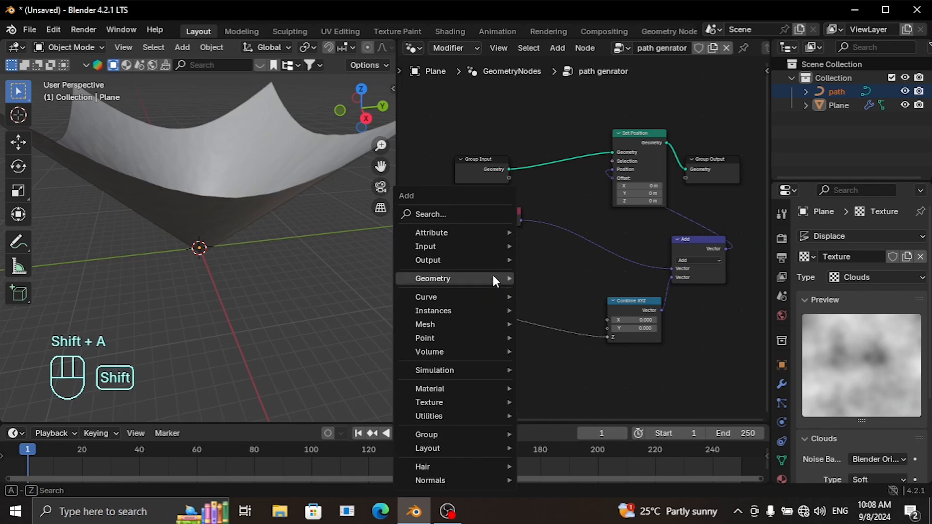
left_click(441, 215)
type("c")
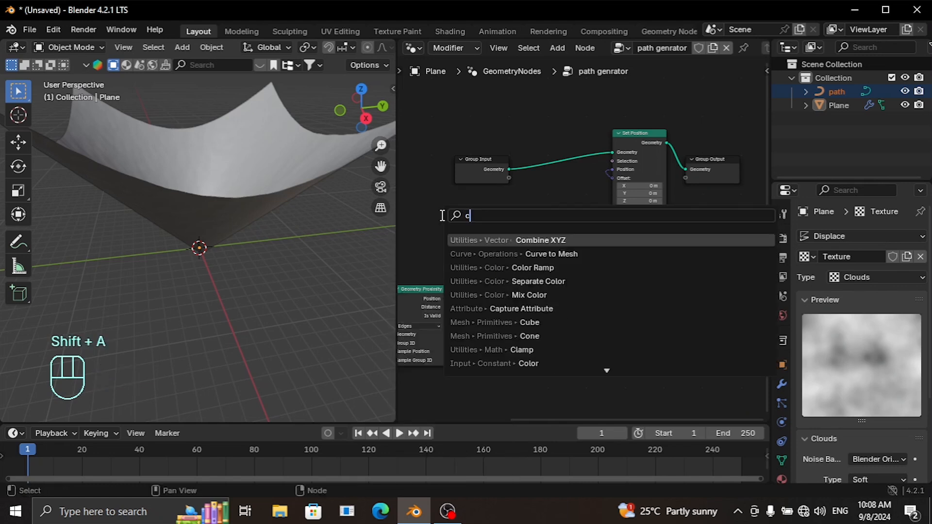
left_click(541, 267)
left_click(501, 280)
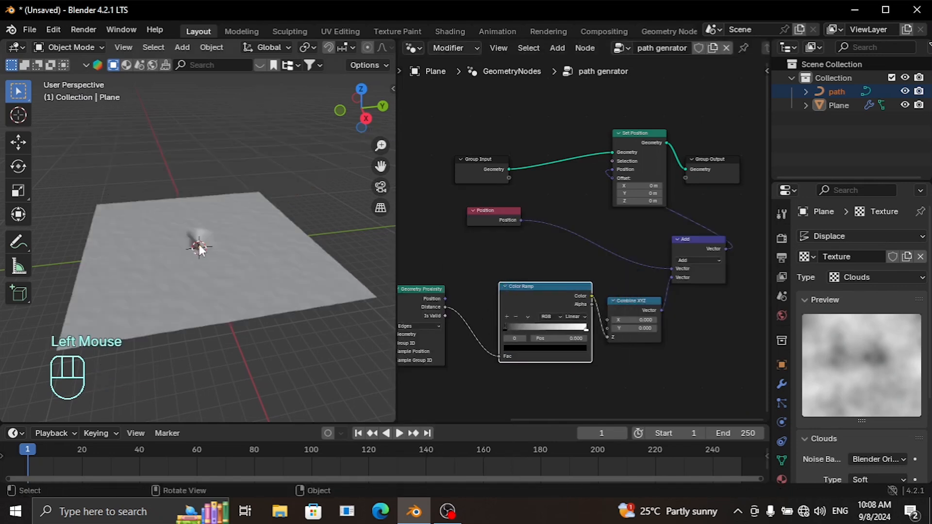
Step: Inspect the deformation around the curve and switch the vector math node's operation to Subtract
scroll(199, 247, "up", 7)
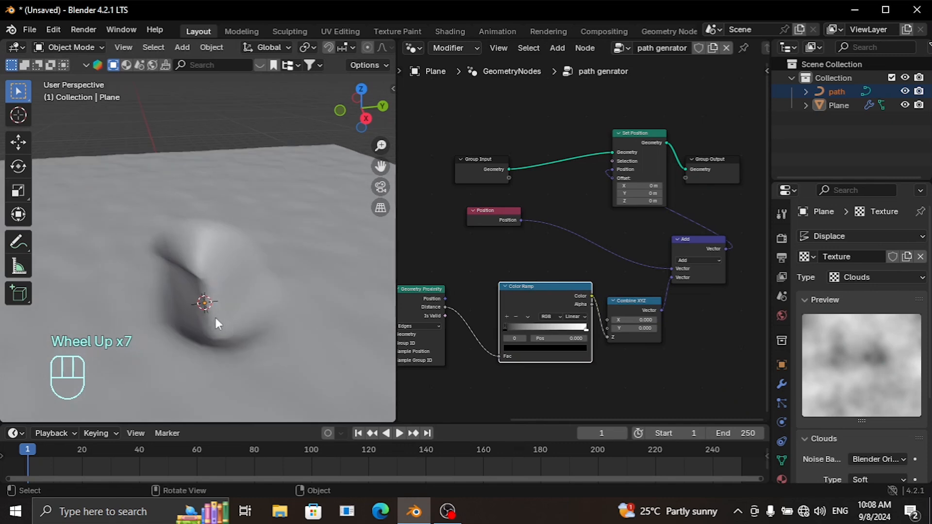
middle_click_drag(216, 318, 181, 312)
middle_click_drag(254, 320, 250, 370)
scroll(250, 369, "down", 2)
middle_click_drag(222, 308, 207, 380)
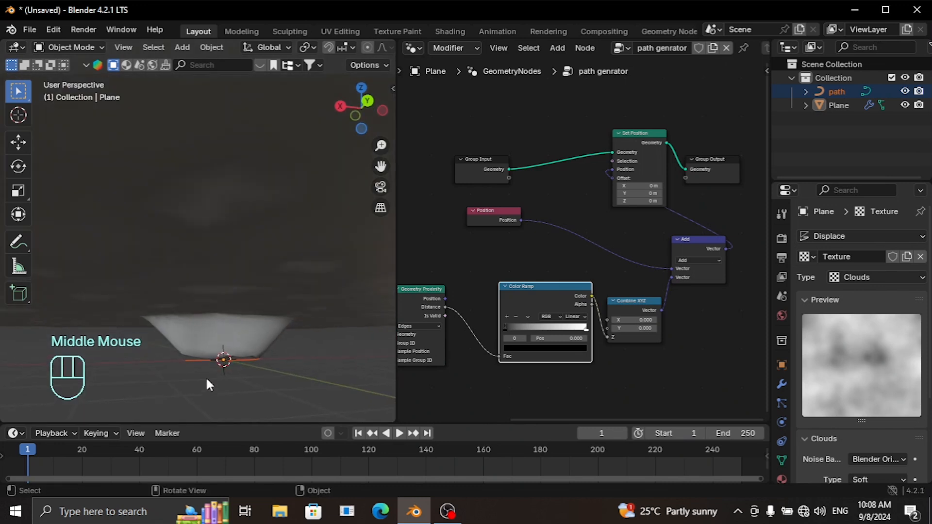
middle_click_drag(248, 322, 270, 361)
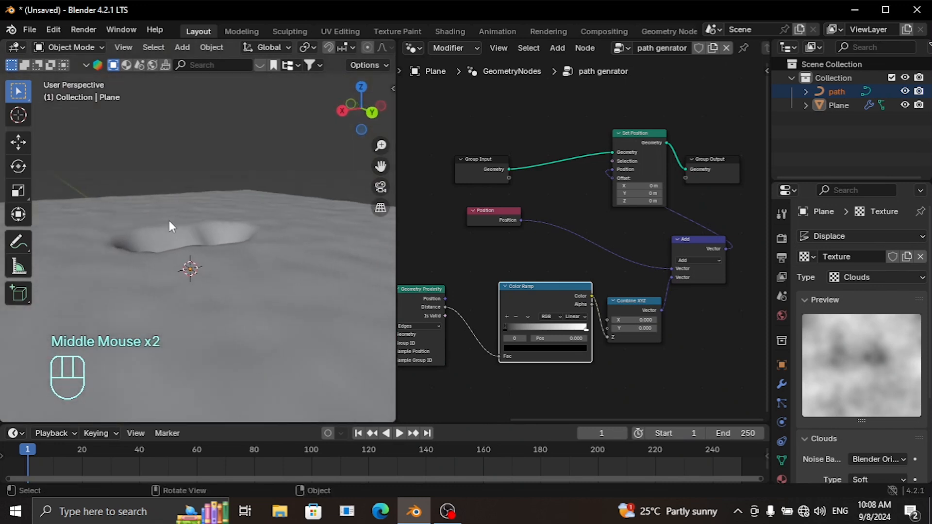
middle_click_drag(593, 276, 471, 297)
scroll(628, 282, "up", 2)
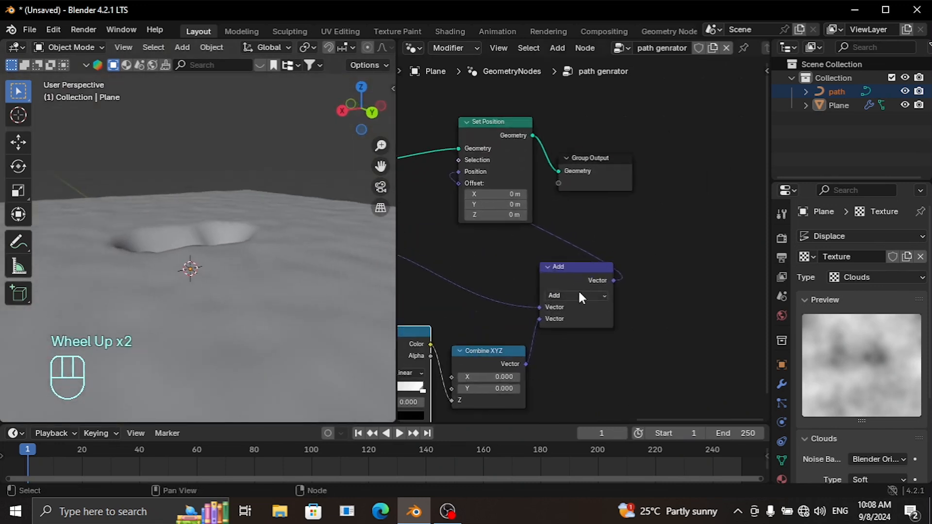
left_click(578, 296)
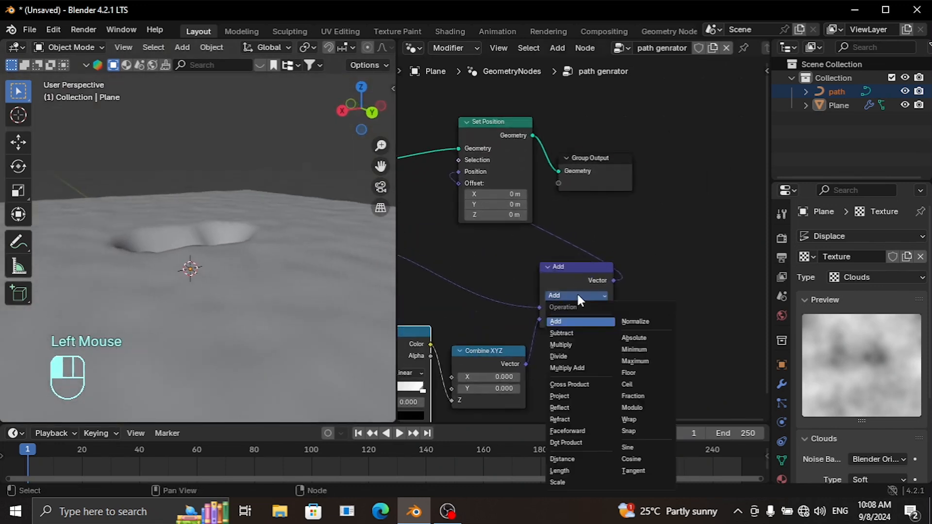
left_click(570, 328)
Step: Insert a Math node on the link between Geometry Proximity's Distance and the Color Ramp's Fac
middle_click_drag(162, 324, 123, 295)
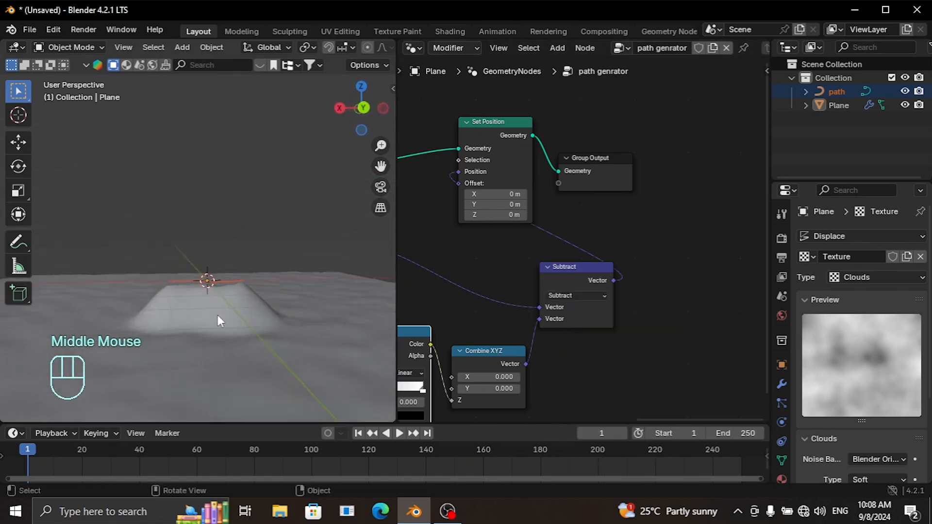
scroll(218, 315, "down", 2)
middle_click_drag(184, 289, 239, 295)
scroll(495, 341, "down", 2)
middle_click_drag(495, 341, 710, 270)
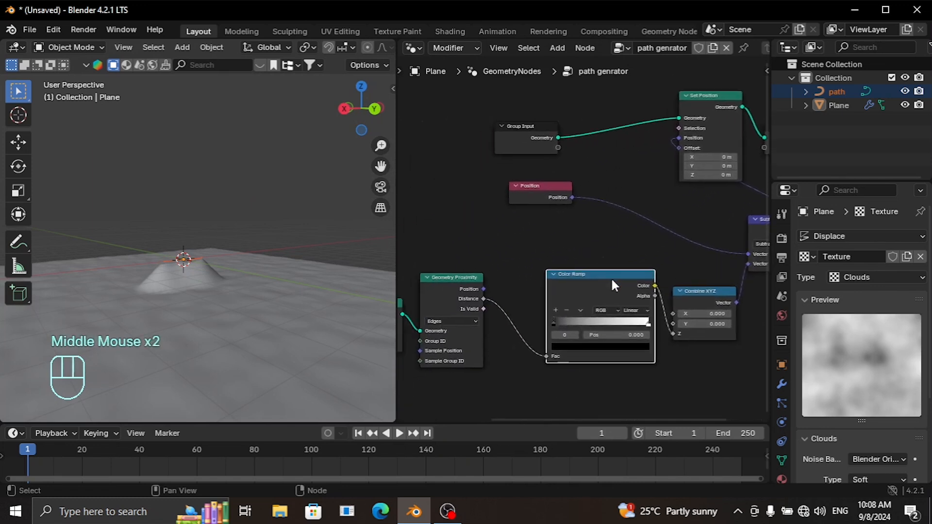
left_click_drag(613, 284, 578, 283)
key("shift+a")
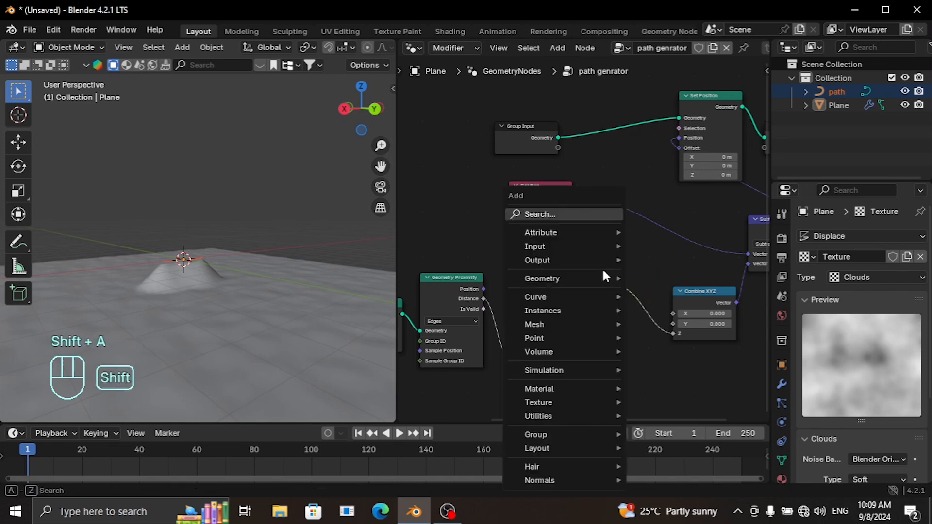
left_click(554, 213)
type("m")
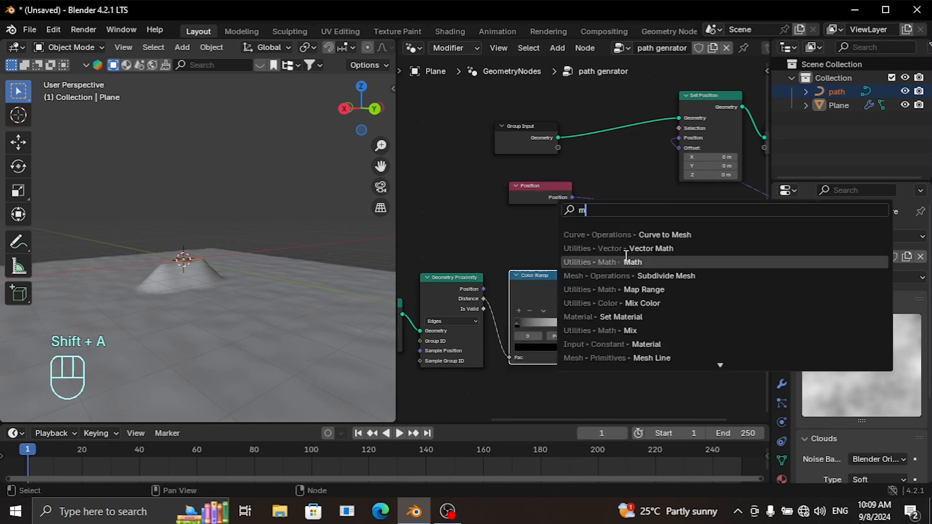
left_click(627, 261)
left_click(488, 309)
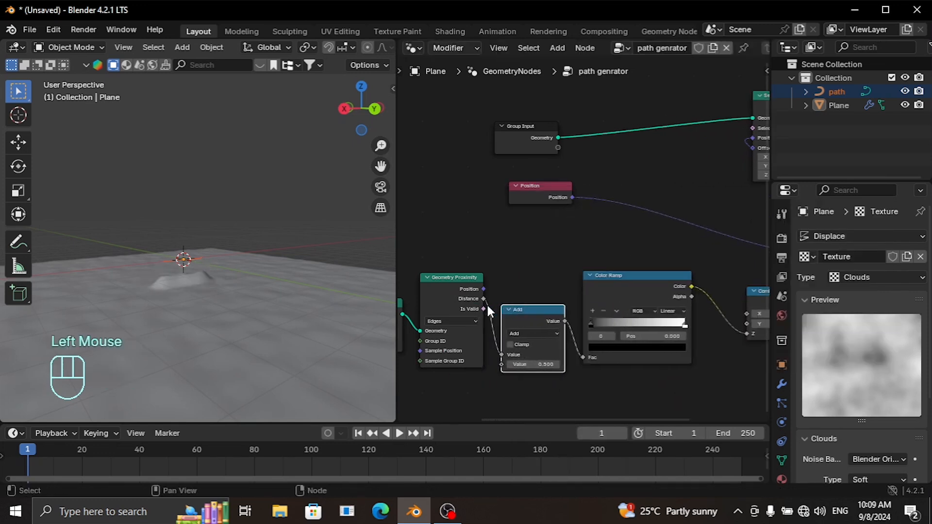
Step: Try a value of -1.300 on the Math node set to Add and inspect the mound from the side
scroll(208, 318, "up", 2)
middle_click_drag(197, 316, 257, 316)
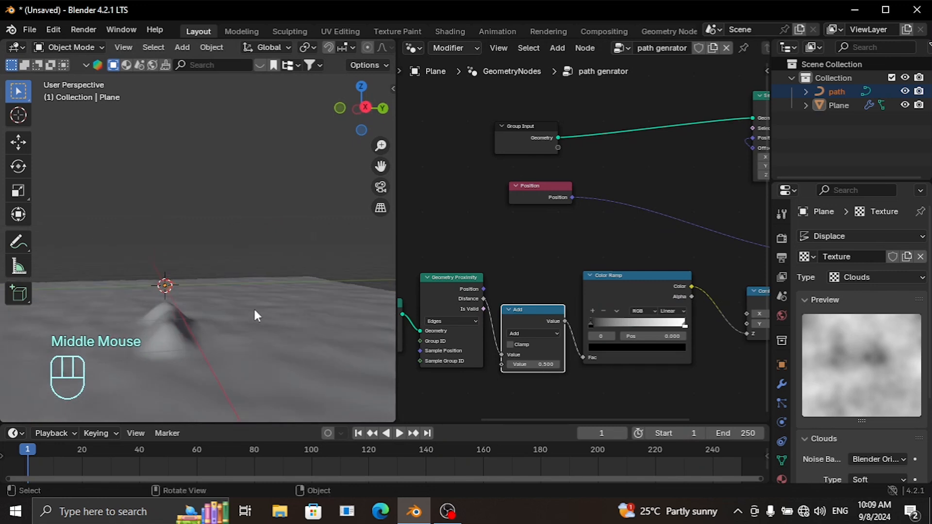
left_click_drag(539, 366, 504, 367)
middle_click_drag(185, 322, 184, 330)
scroll(394, 337, "down", 2)
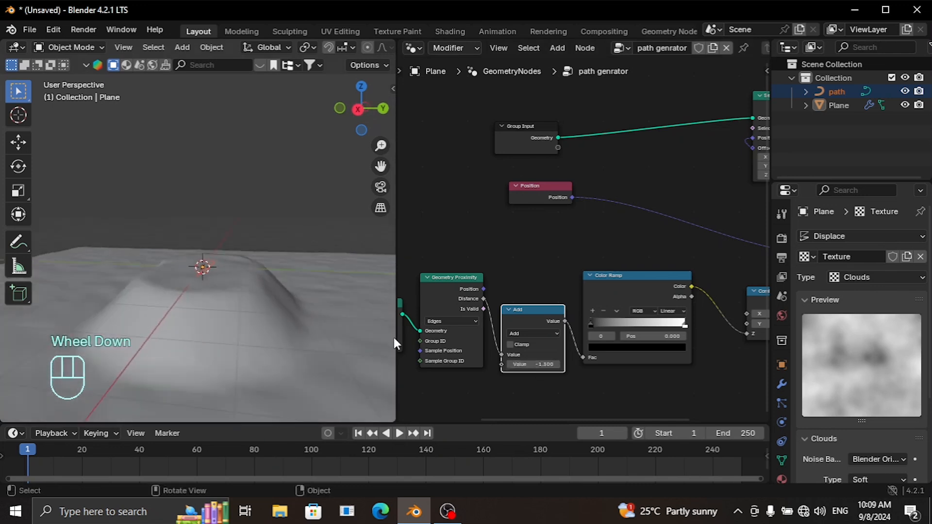
Step: Switch the Math node before the Color Ramp to Multiply and set its value to 1.000
left_click(526, 339)
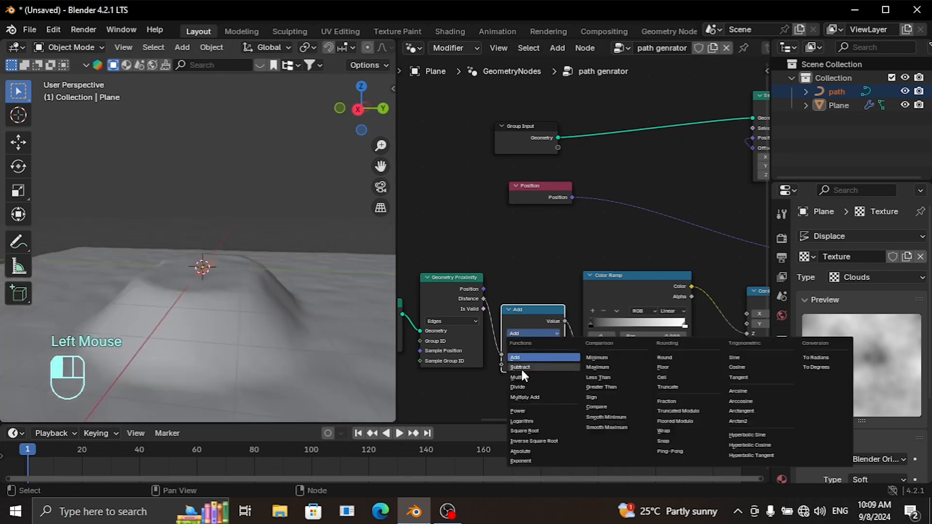
left_click(527, 377)
mouse_move(529, 365)
left_mouse_down()
mouse_move(563, 364)
mouse_move(537, 365)
left_mouse_up()
scroll(144, 304, "up", 1)
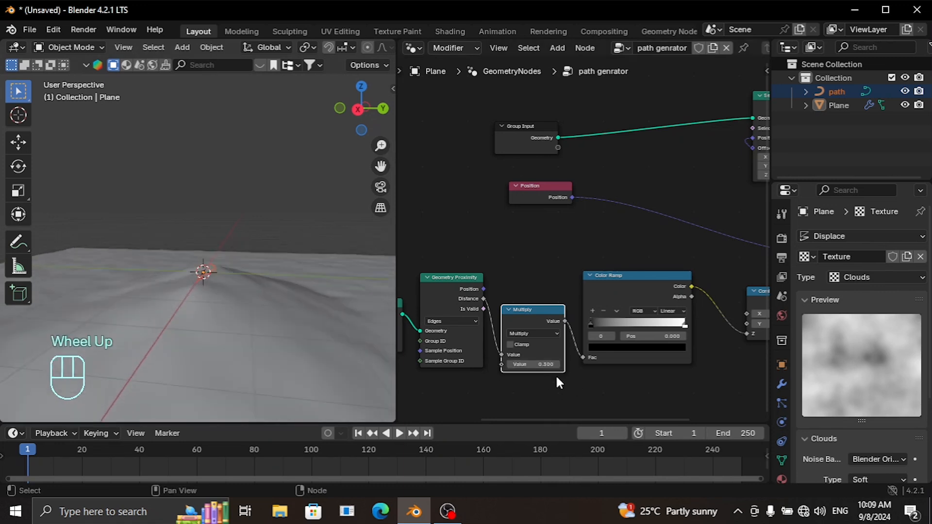
middle_click_drag(540, 367, 534, 342)
left_click_drag(534, 341, 561, 342)
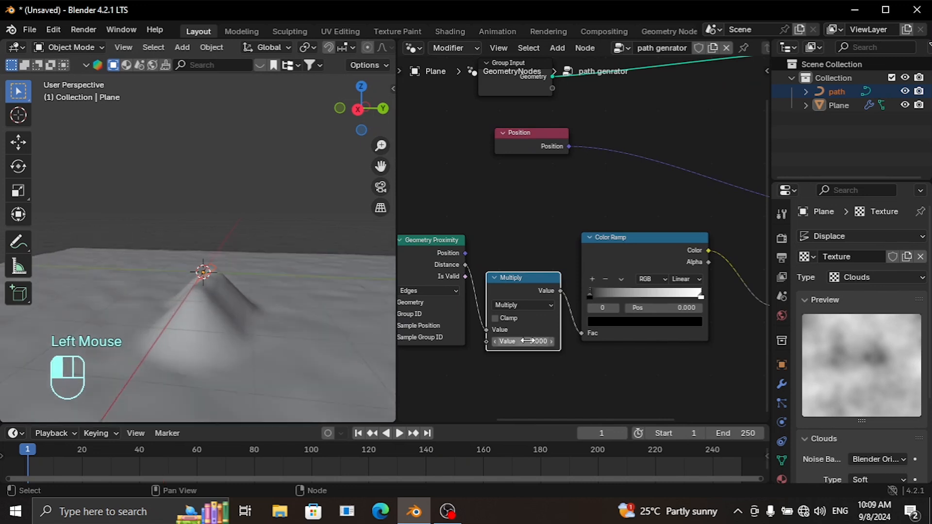
Step: Duplicate the Multiply node and insert the copy on the link between Color Ramp and Combine XYZ
middle_click_drag(649, 370, 593, 369)
left_click(450, 279)
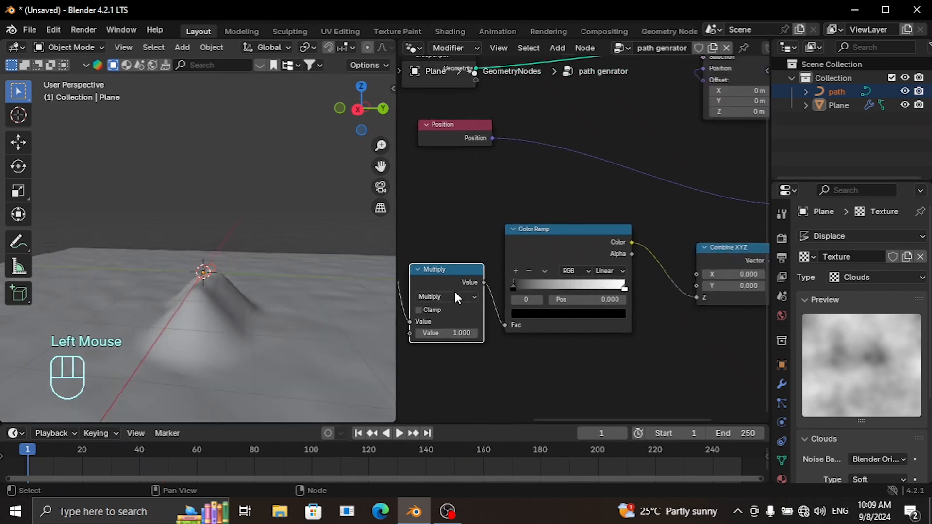
key("shift+d")
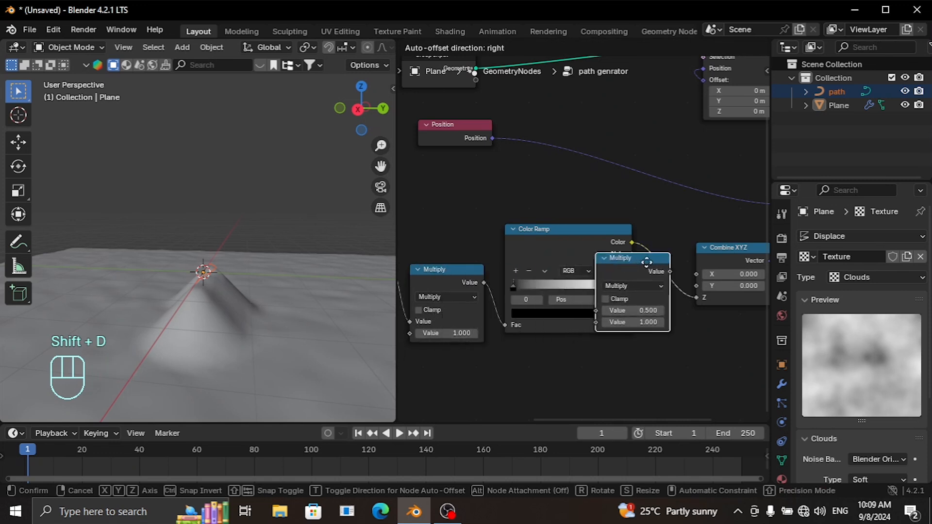
left_click(672, 250)
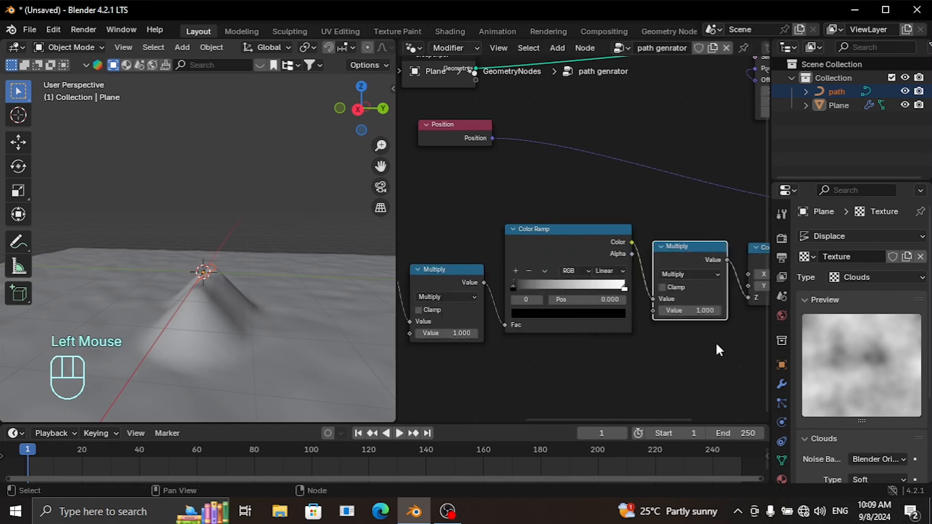
Step: Set the value of the Multiply node after the Color Ramp to 0.1
middle_click_drag(715, 342, 670, 328)
mouse_move(683, 305)
left_mouse_down()
mouse_move(665, 305)
mouse_move(698, 305)
mouse_move(653, 305)
mouse_move(676, 306)
left_mouse_up()
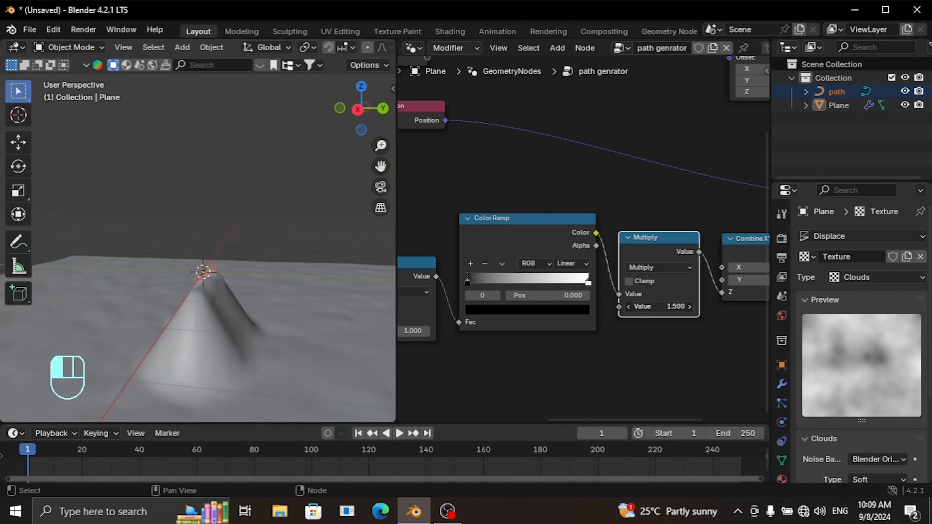
left_click(675, 307)
key("Return")
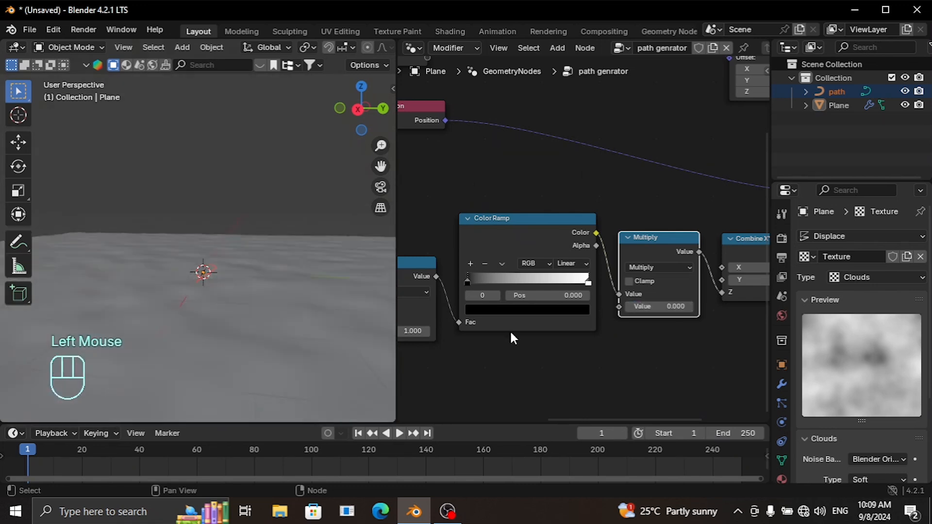
scroll(530, 350, "down", 2)
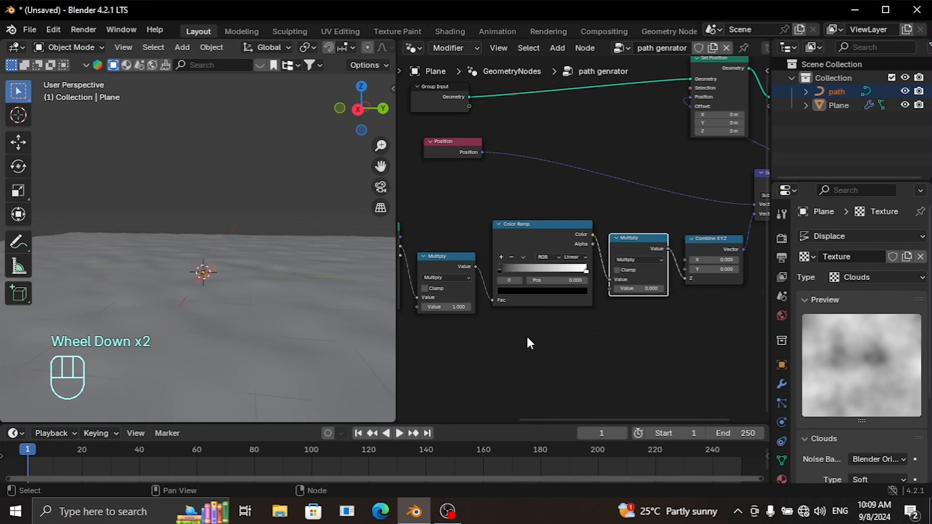
left_click(657, 289)
type("0.1")
key("Return")
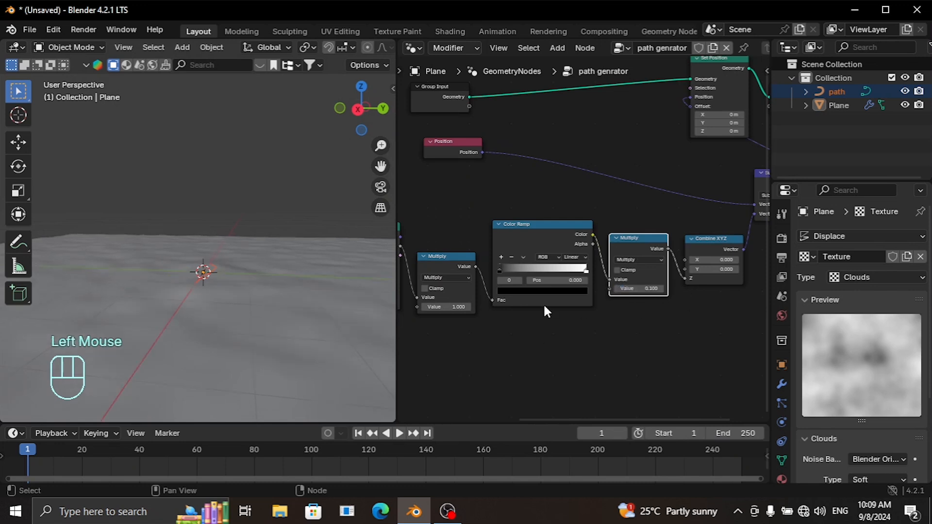
Step: Try a value of 0.700 on the Multiply node after the Color Ramp and inspect the mound
left_click_drag(650, 288, 670, 288)
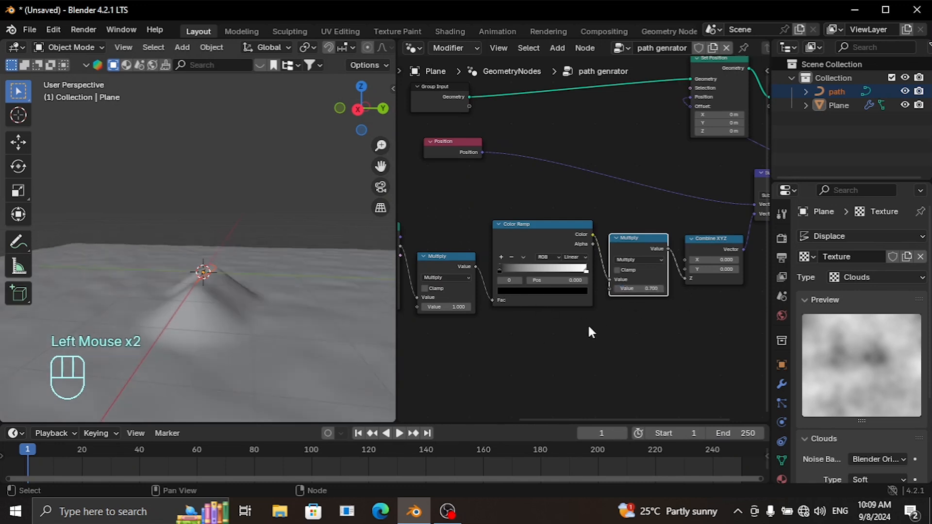
middle_click_drag(511, 310, 481, 321)
mouse_move(253, 345)
middle_mouse_down()
mouse_move(168, 345)
mouse_move(252, 348)
middle_mouse_up()
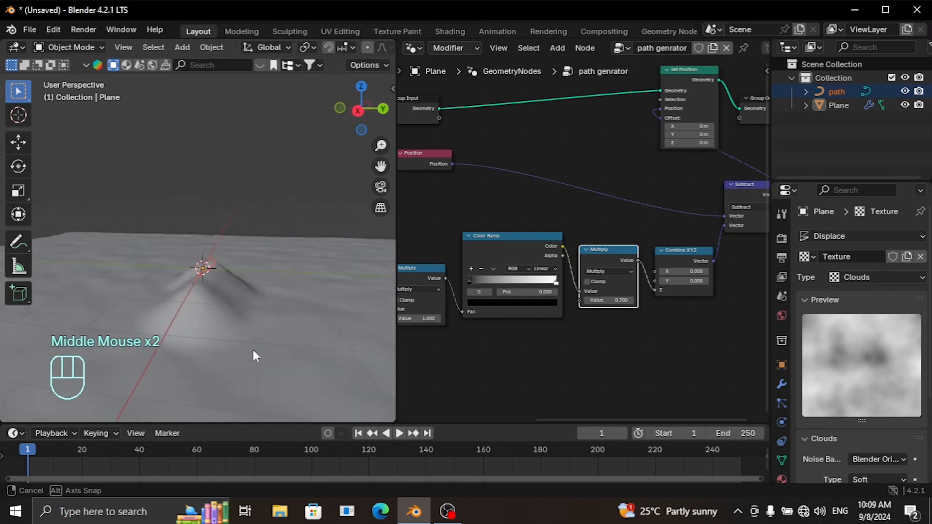
scroll(612, 351, "down", 2)
middle_click_drag(613, 351, 514, 348)
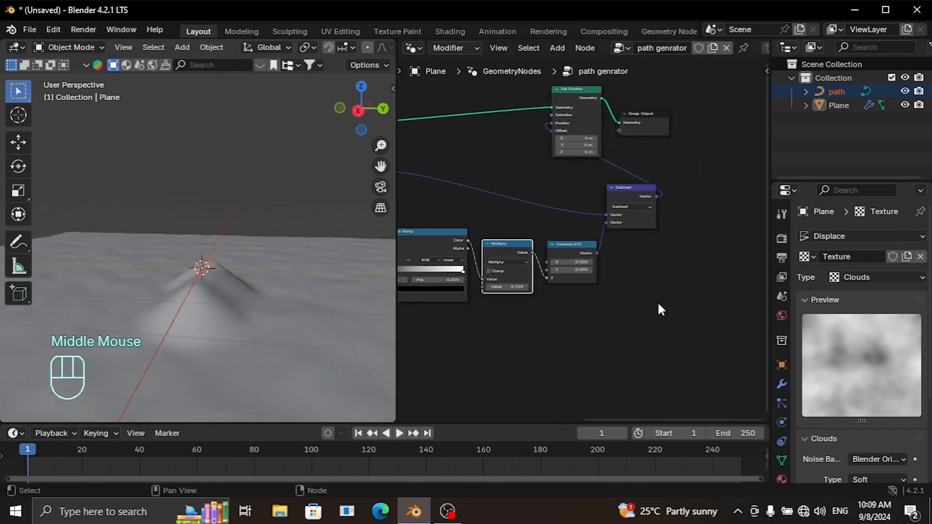
middle_click_drag(660, 311, 757, 311)
scroll(537, 319, "up", 3)
scroll(541, 327, "up", 3)
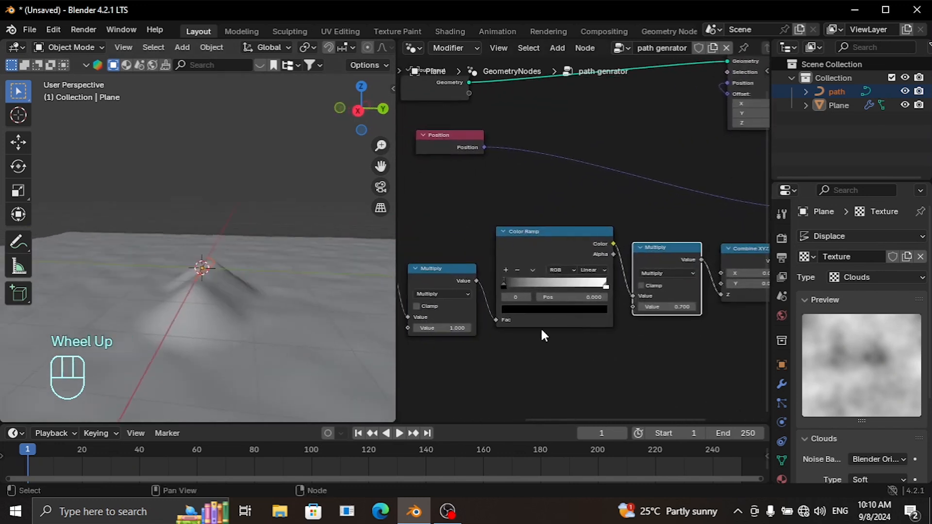
Step: Move the Color Ramp's black stop inward and its white stop to 0.764, and set the following Multiply node's value to 0.400
left_click_drag(480, 297, 519, 299)
left_click_drag(613, 297, 581, 300)
middle_click_drag(359, 299, 218, 286)
mouse_move(709, 325)
left_mouse_down()
mouse_move(670, 325)
mouse_move(705, 326)
left_mouse_up()
middle_click_drag(260, 324, 209, 323)
Step: Connect the Color Ramp's Color output to a new socket on the Group Output node
scroll(209, 322, "up", 1)
middle_click_drag(640, 366, 491, 390)
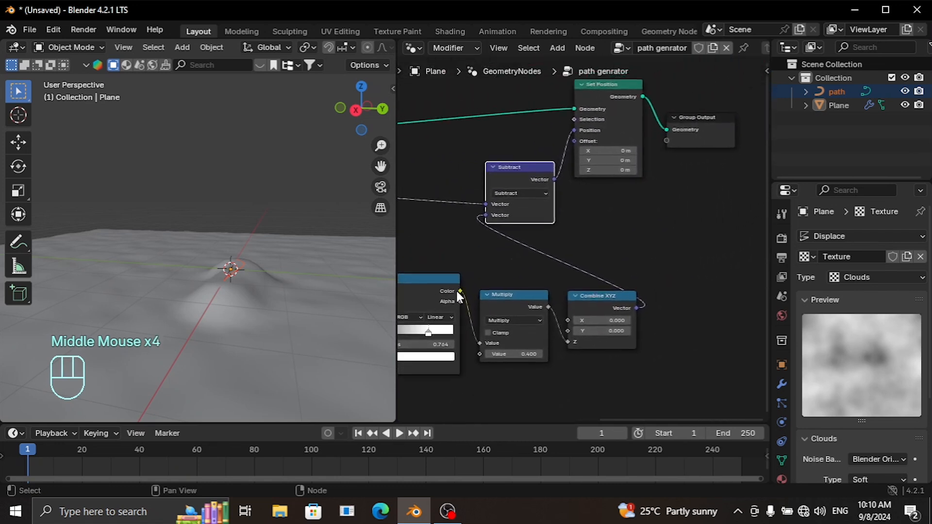
left_click_drag(459, 290, 675, 149)
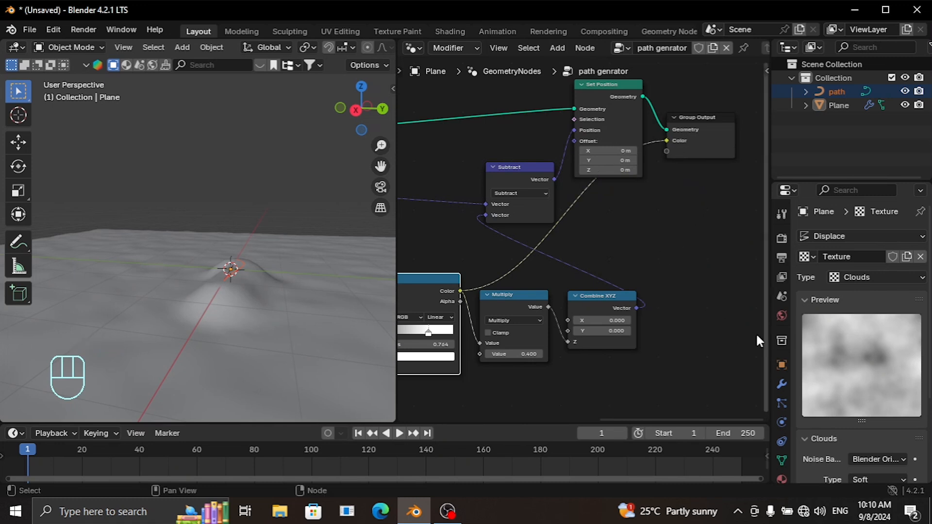
Step: Select the plane and add a vertex group named path to it
left_click(294, 308)
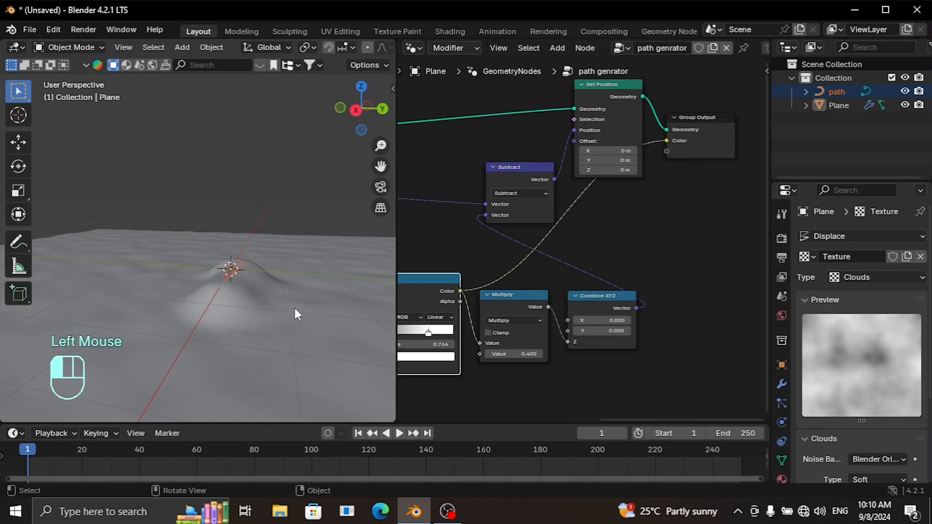
left_click(782, 461)
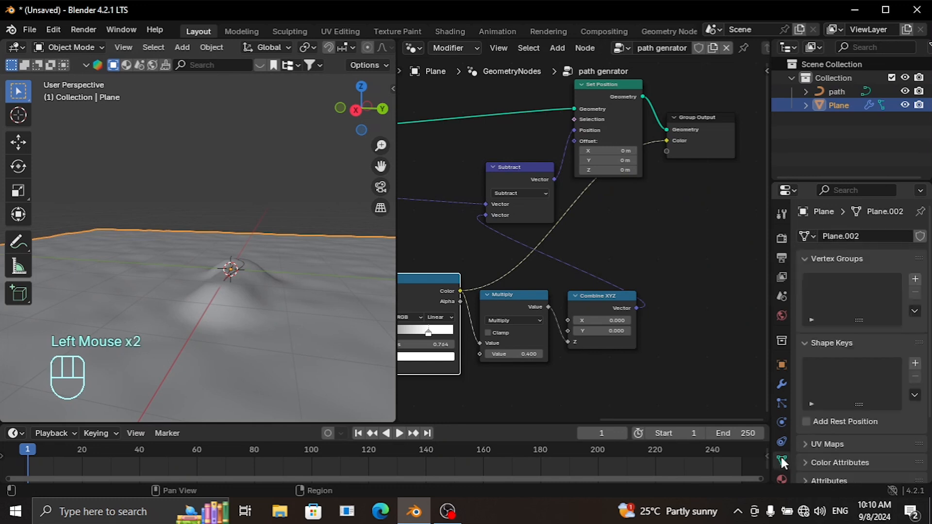
left_click(915, 279)
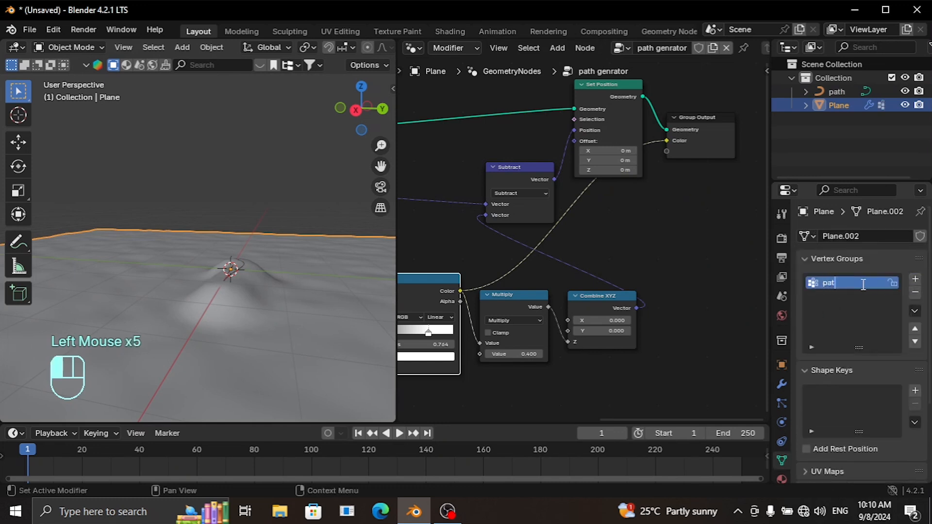
Step: Assign the path vertex group to the Color output attribute of the plane's Geometry Nodes modifier
left_click(779, 381)
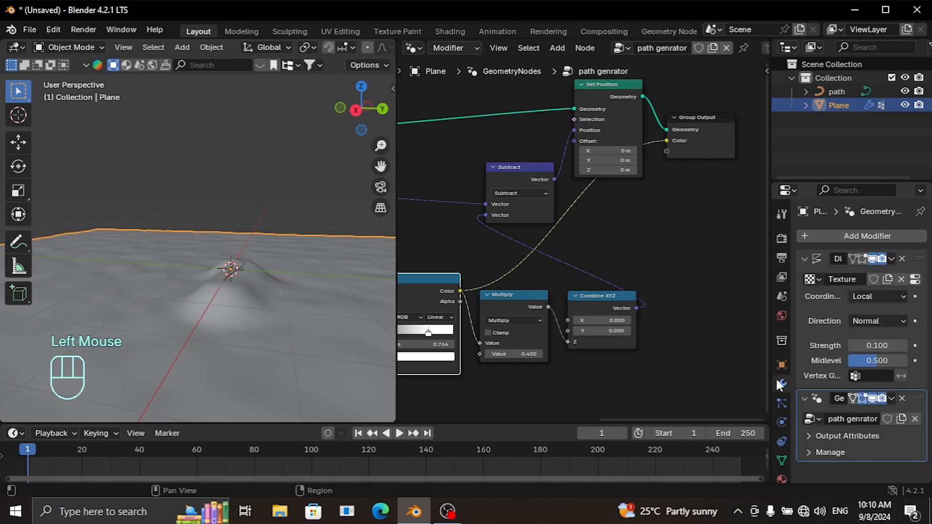
left_click(802, 258)
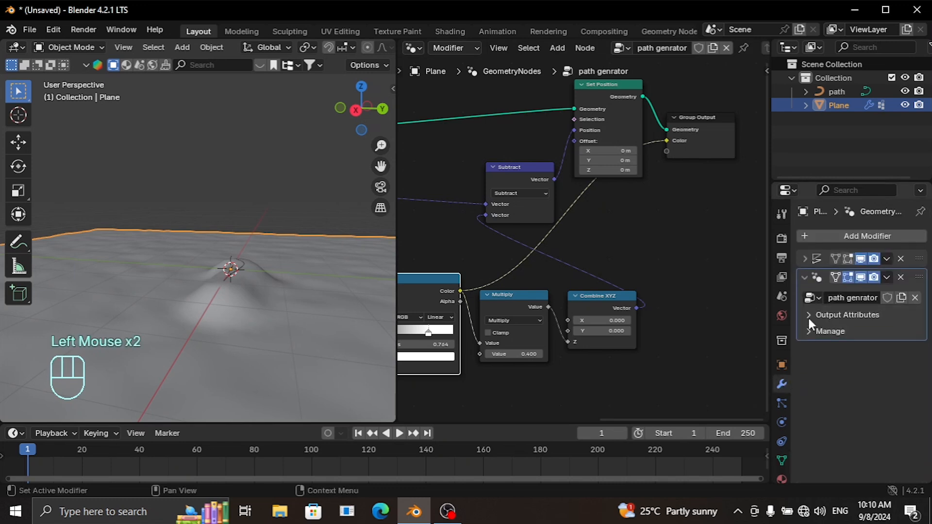
left_click(809, 315)
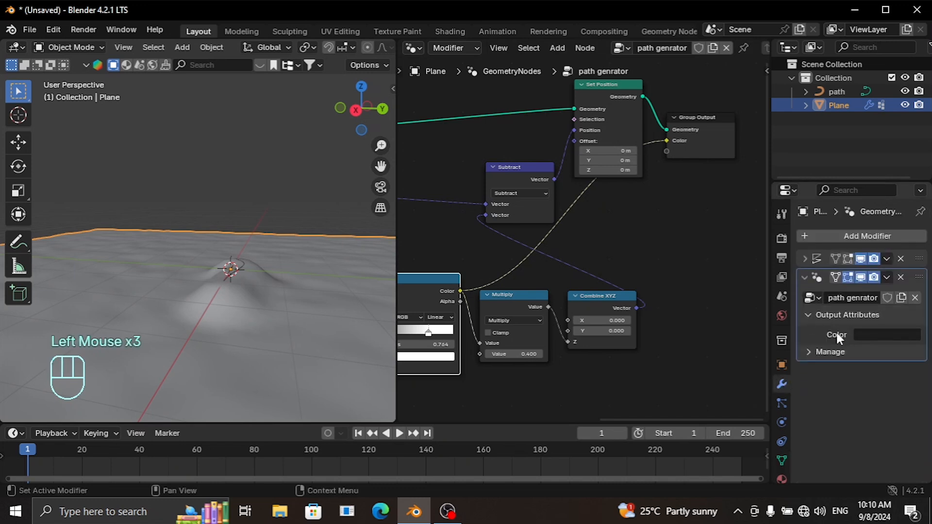
left_click(867, 335)
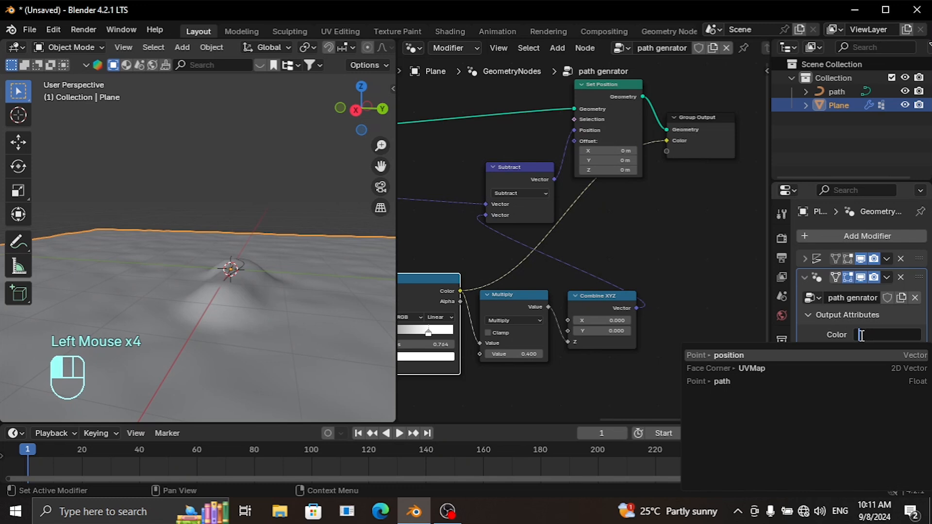
left_click(747, 379)
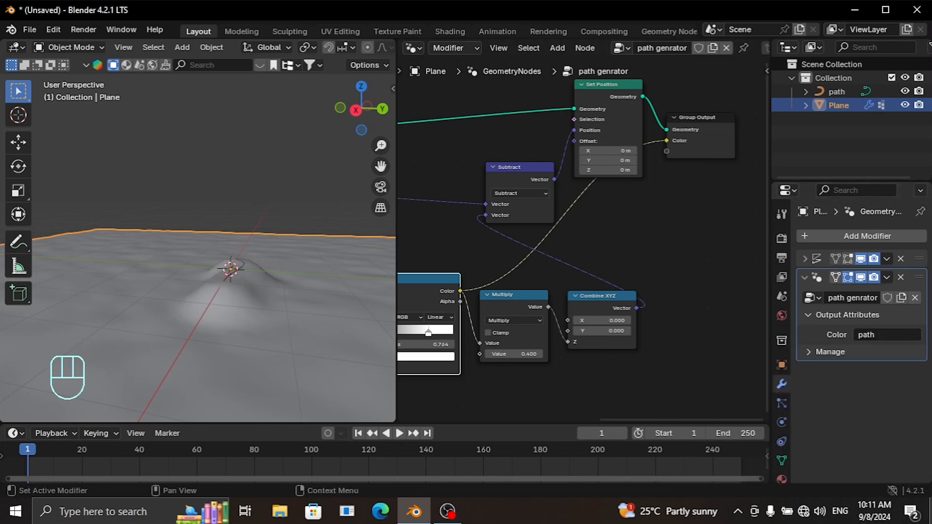
Step: Switch the plane to Weight Paint mode and change the type of the Color group socket to Float
left_click(68, 47)
left_click(76, 124)
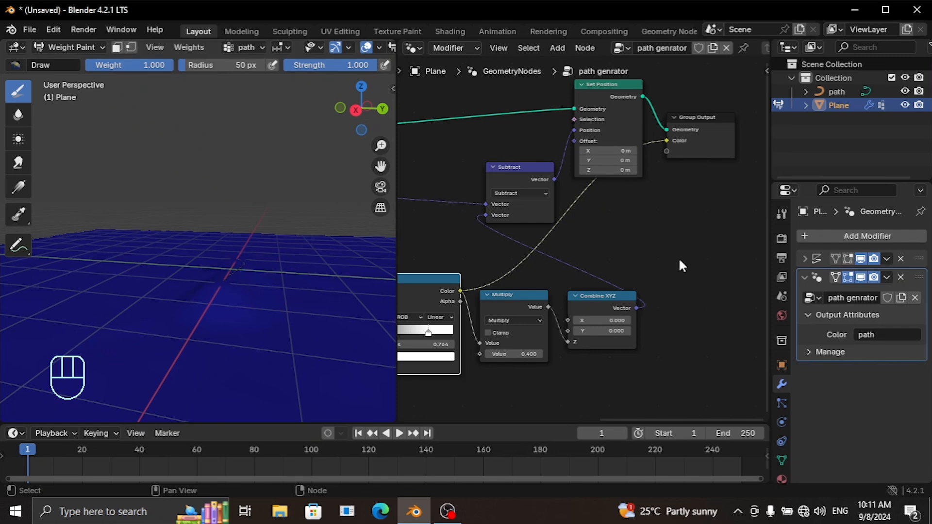
key("n")
left_click(633, 233)
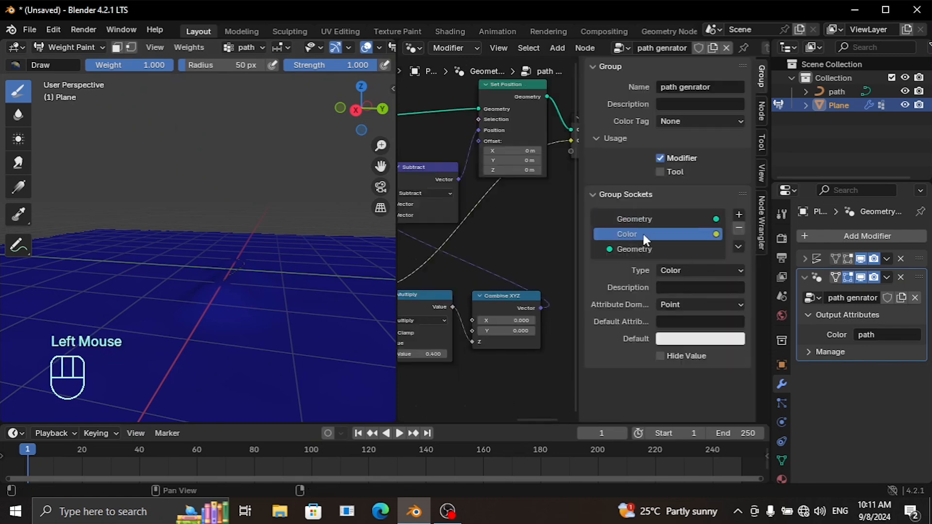
left_click(677, 271)
left_click(672, 179)
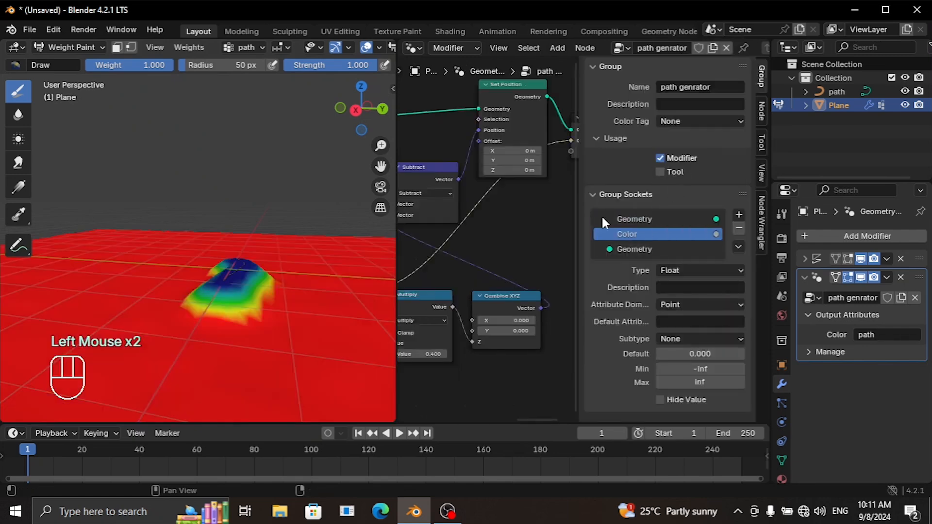
mouse_move(233, 315)
middle_mouse_down()
mouse_move(114, 331)
mouse_move(97, 320)
mouse_move(165, 333)
mouse_move(245, 318)
middle_mouse_up()
scroll(207, 321, "down", 5)
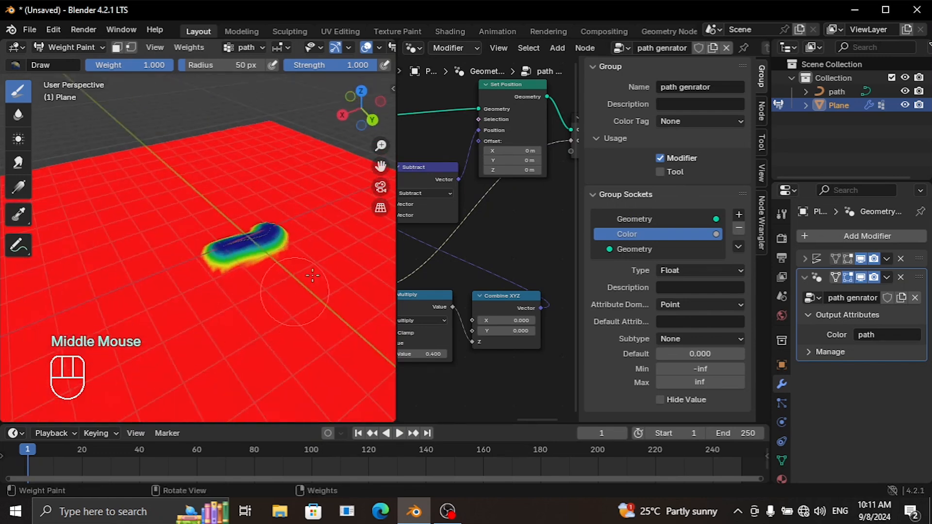
middle_click_drag(269, 356, 218, 312)
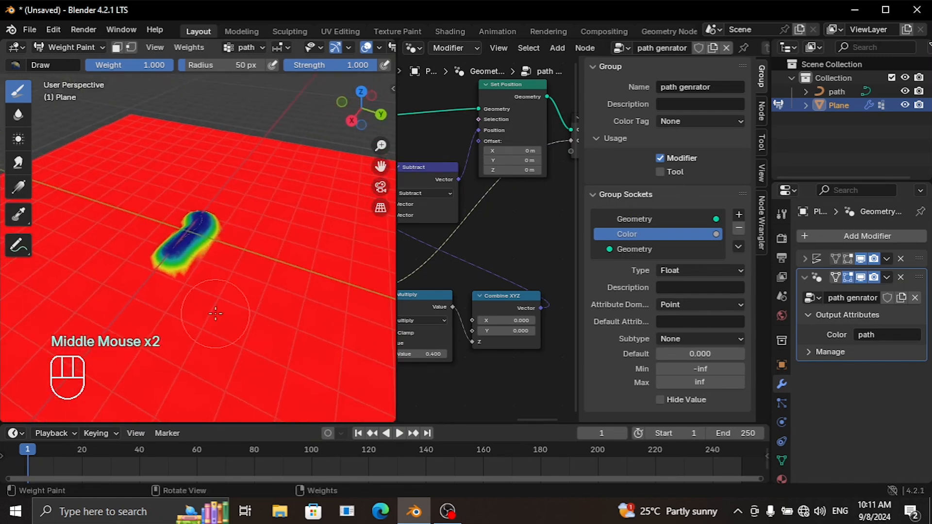
scroll(214, 303, "up", 3)
middle_click_drag(150, 268, 249, 243)
key("n")
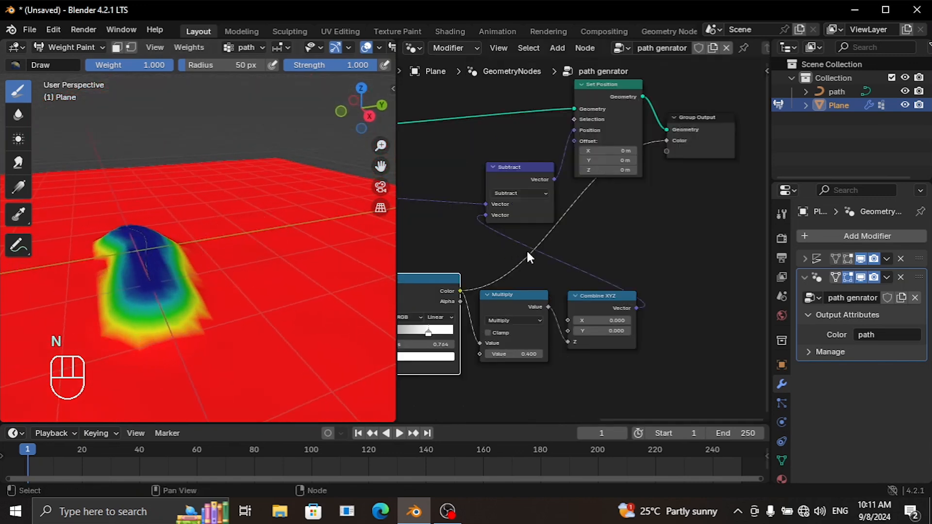
Step: Flip the Color Ramp so the weight falls along the curve instead of around it
middle_click_drag(464, 318, 593, 271)
scroll(590, 262, "up", 2)
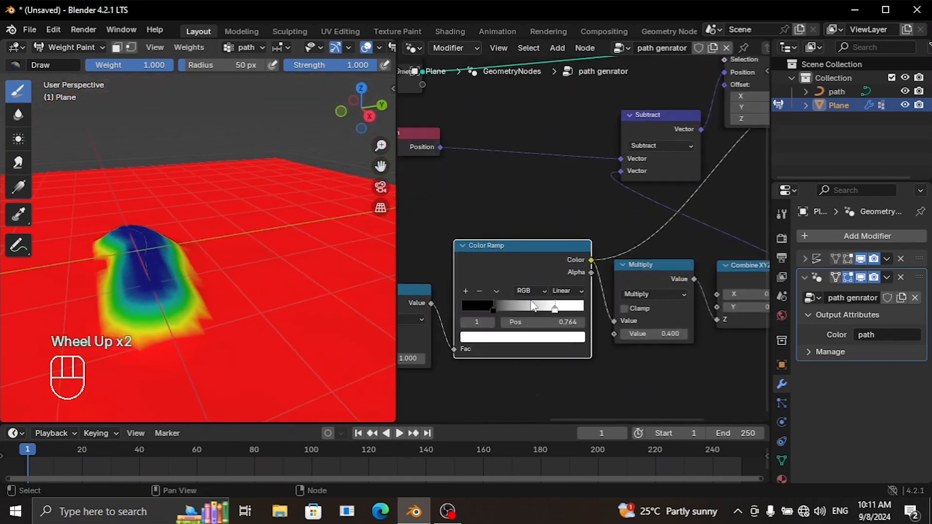
left_click(497, 290)
left_click(495, 290)
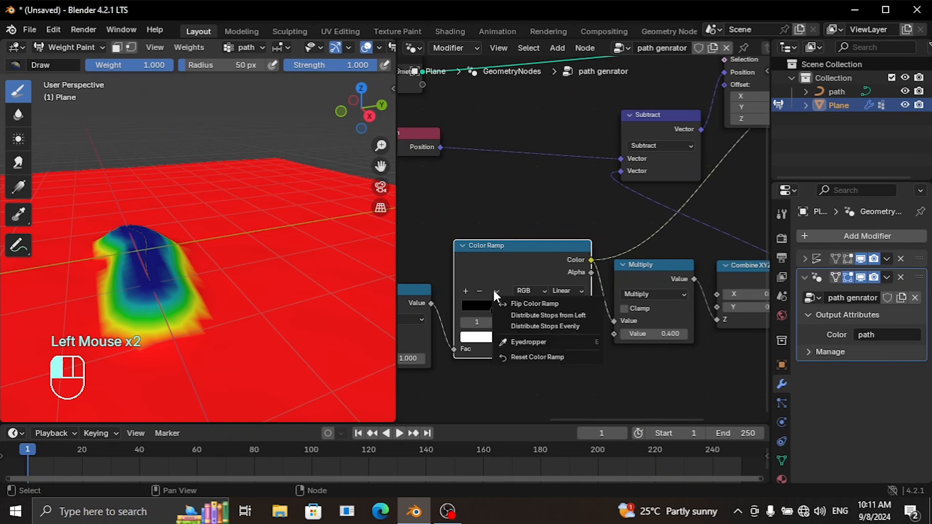
left_click(517, 305)
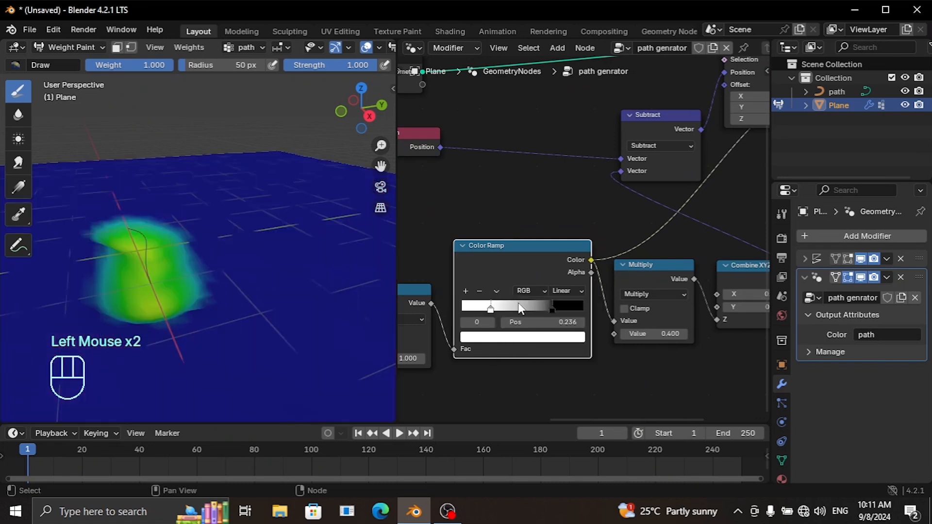
Step: Examine the weights along the curve from several angles and check the path vertex group in the plane's data properties
middle_click_drag(146, 281, 126, 305)
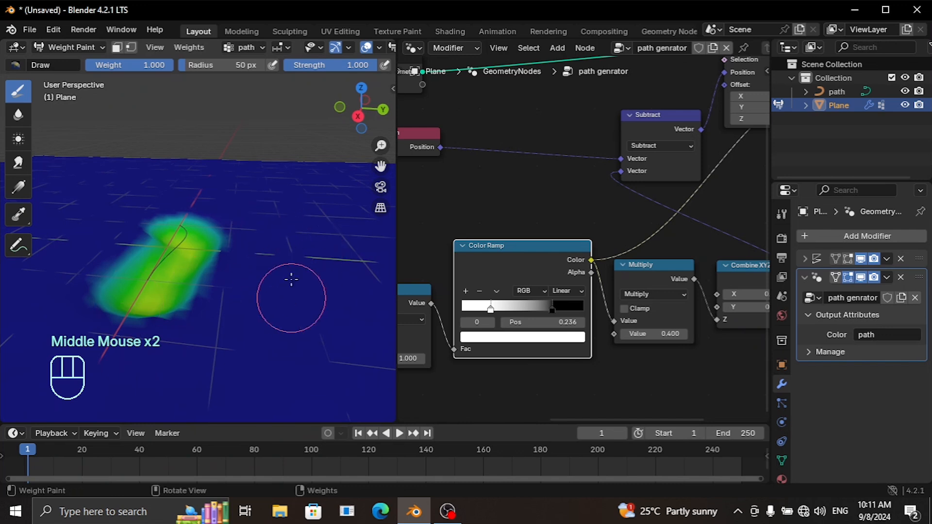
scroll(294, 276, "down", 4)
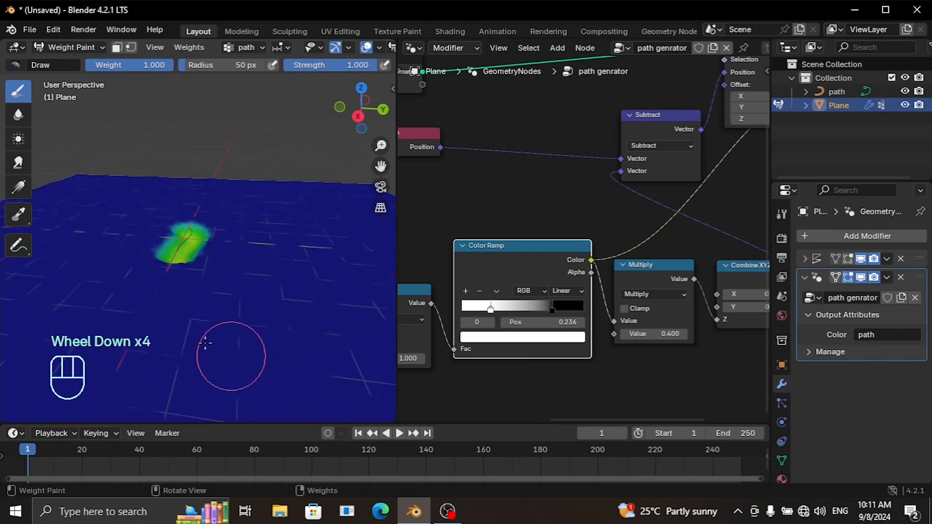
scroll(196, 289, "up", 3)
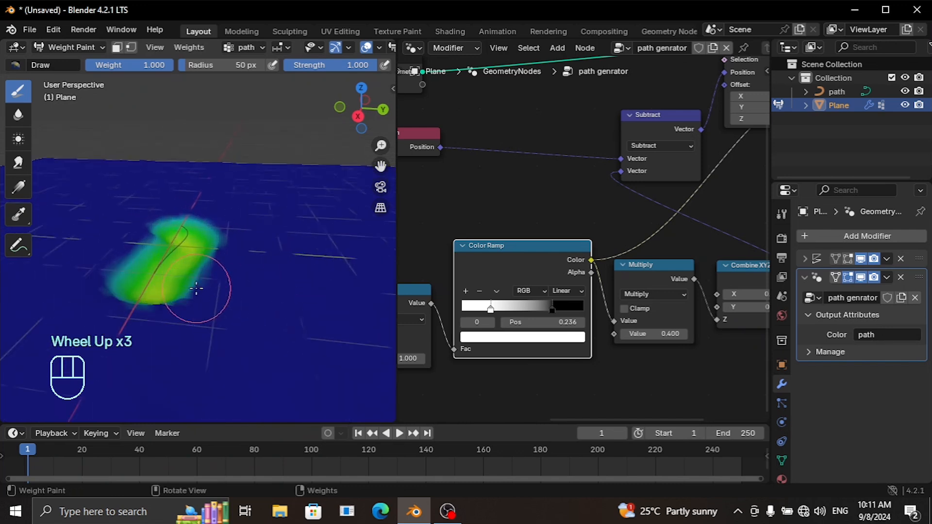
middle_click_drag(181, 276, 199, 239)
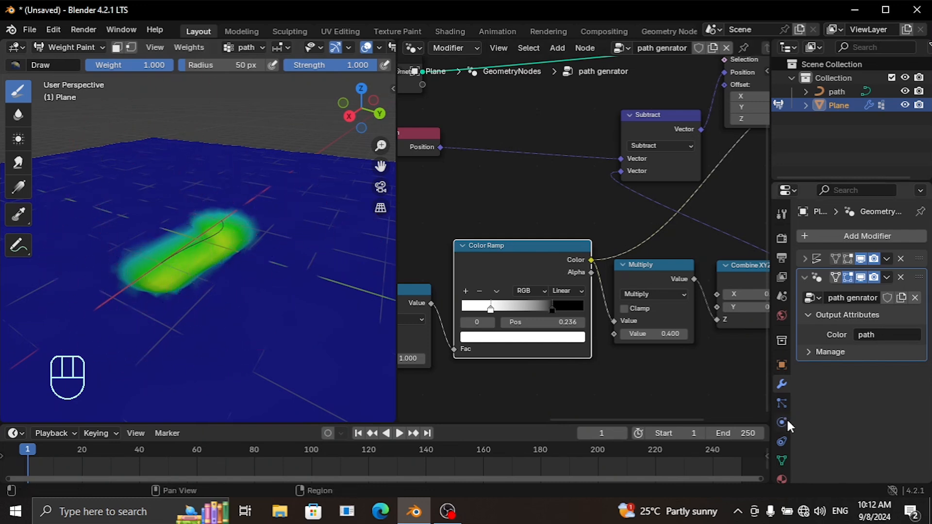
left_click(780, 458)
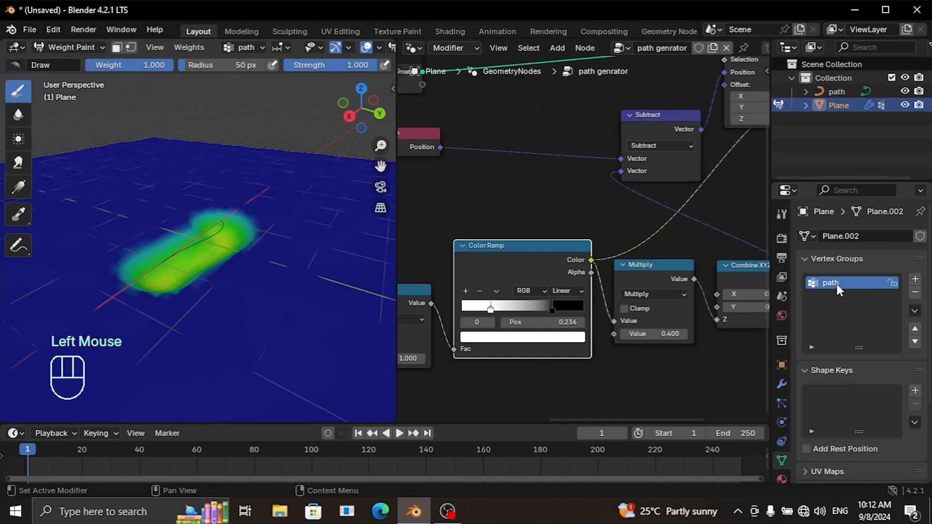
middle_click_drag(235, 264, 183, 258)
scroll(217, 255, "down", 3)
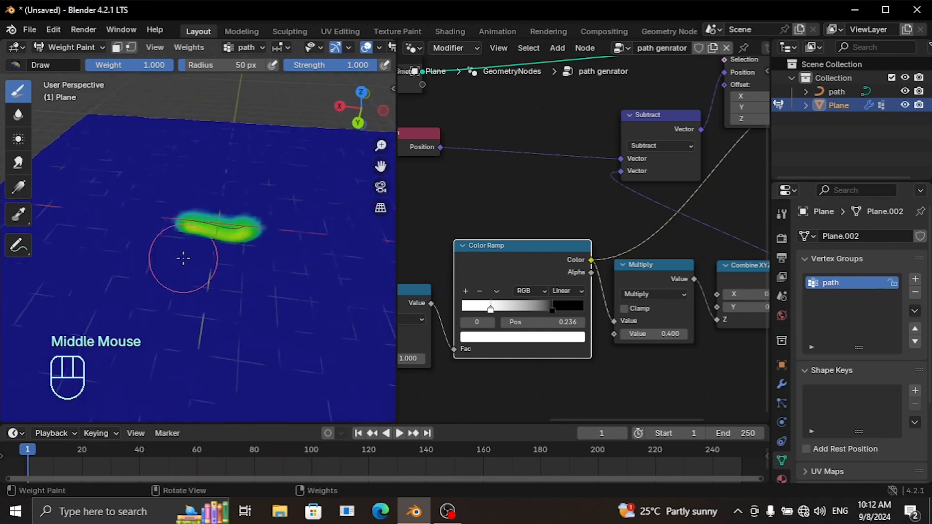
scroll(225, 254, "up", 3)
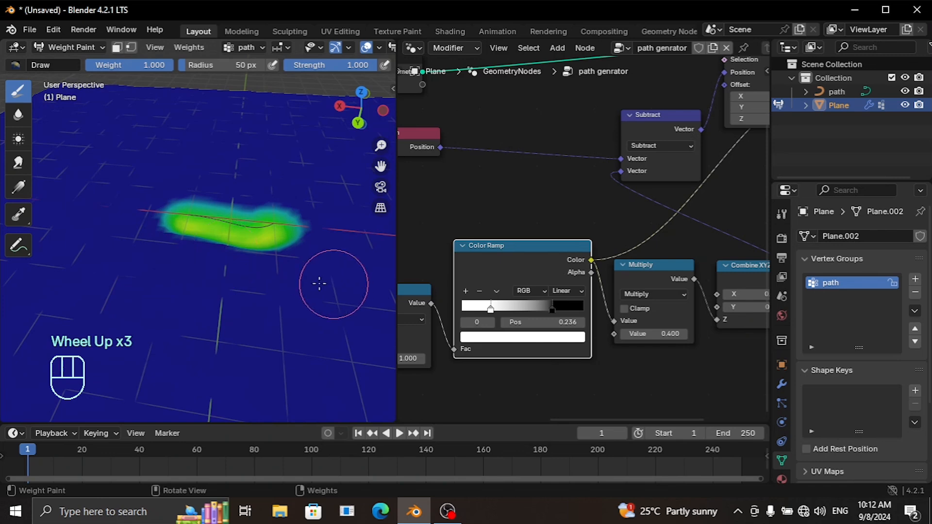
Step: Return the plane to Object Mode and collapse the Output Attributes section of its Geometry Nodes modifier
left_click(72, 49)
left_click(84, 59)
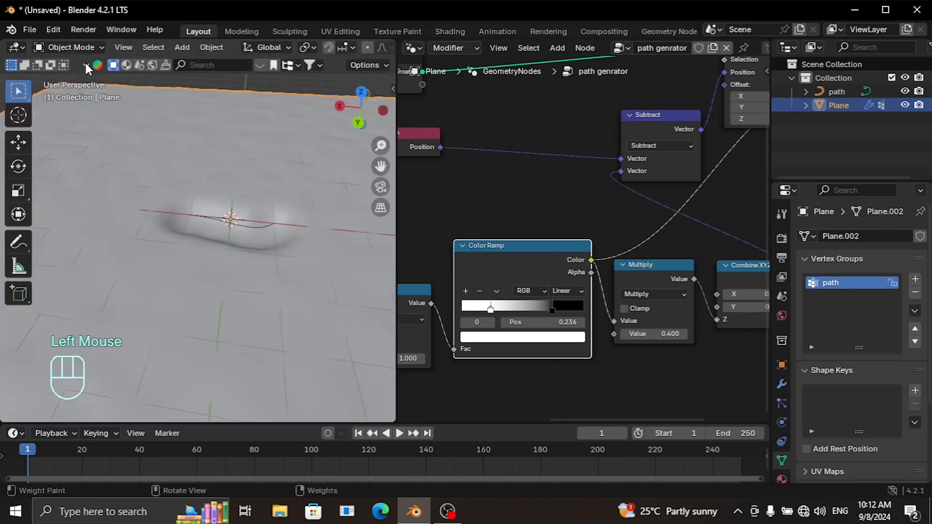
left_click(240, 225)
middle_click_drag(243, 220, 297, 242)
left_click(284, 289)
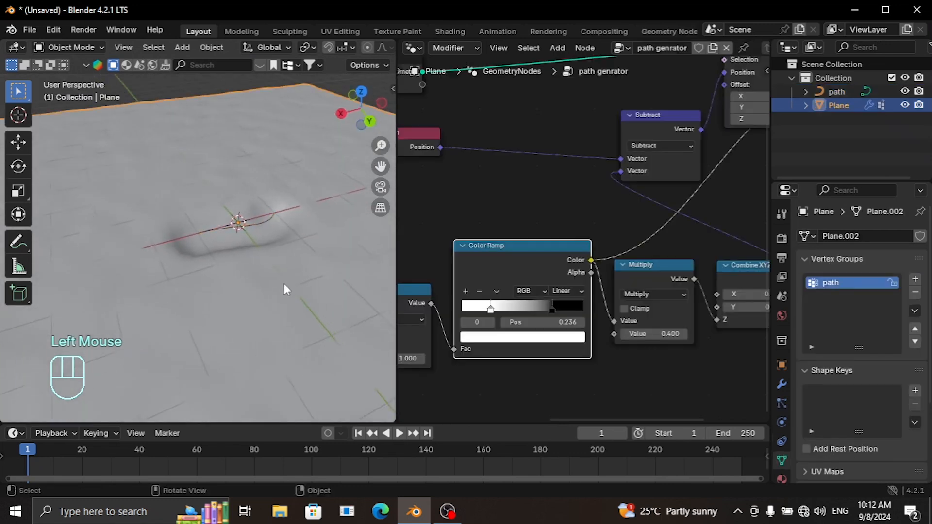
left_click(782, 384)
left_click(847, 314)
Step: Add a Group Input node below the Multiply node feeding the Color Ramp and link its empty socket to that Multiply's second value
middle_click_drag(603, 371, 726, 305)
scroll(643, 335, "down", 5)
middle_click_drag(641, 340, 527, 318)
scroll(577, 317, "up", 2)
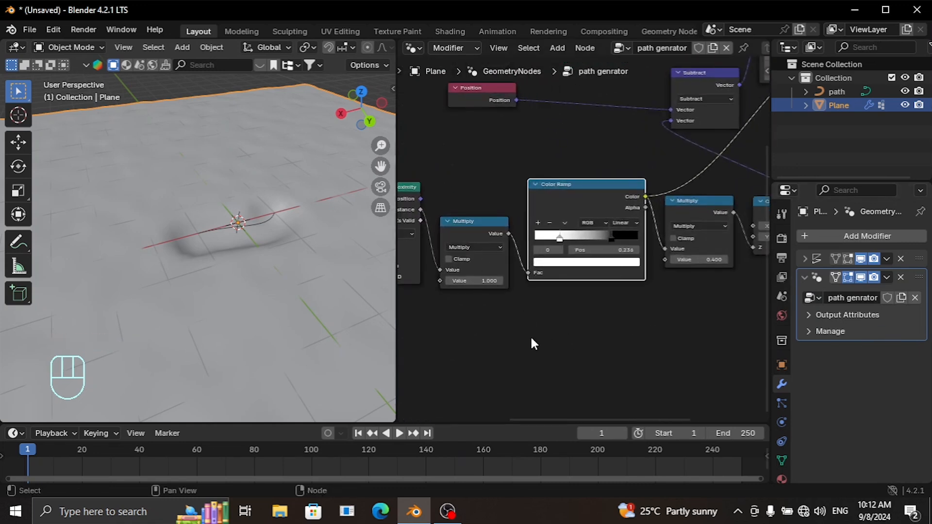
key("shift+a")
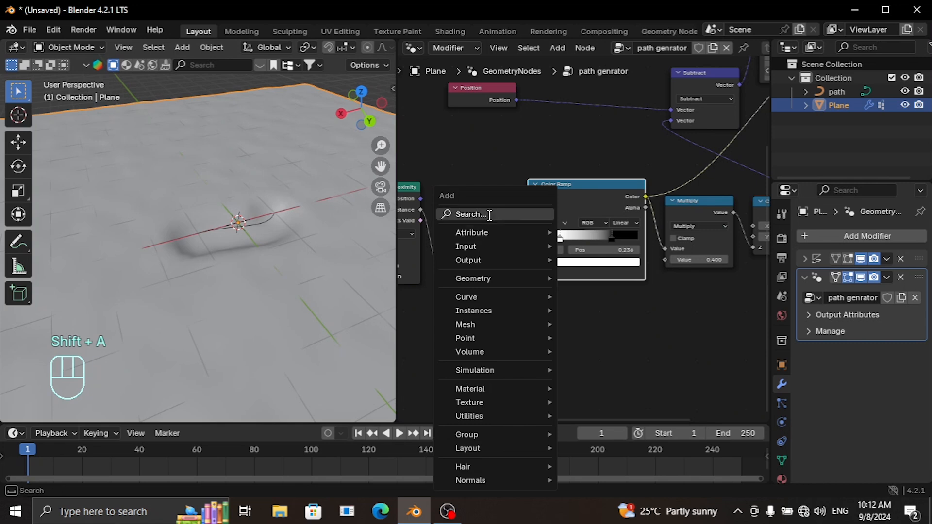
type("gr")
left_click(551, 254)
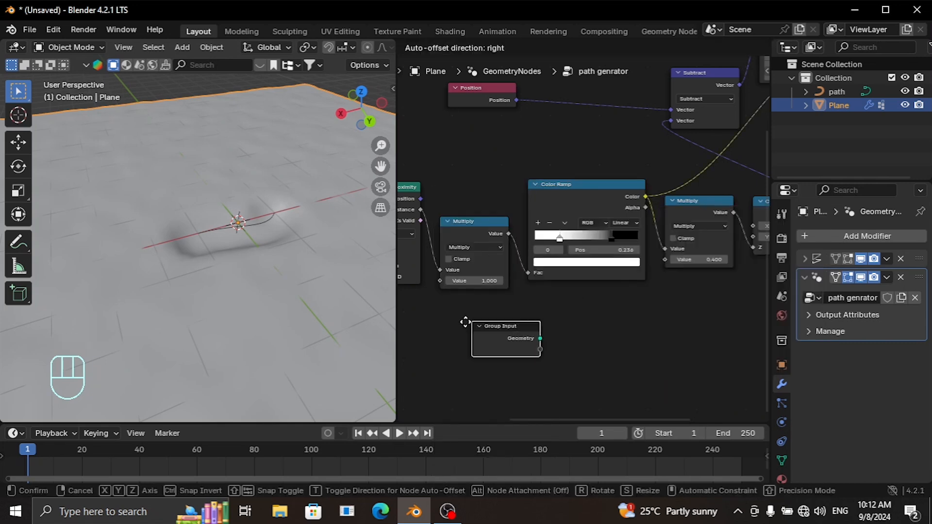
left_click(505, 324)
left_click_drag(440, 282, 427, 334)
Step: Rename the new Value group input to path_width and set it to 0.990 in the modifier
key("n")
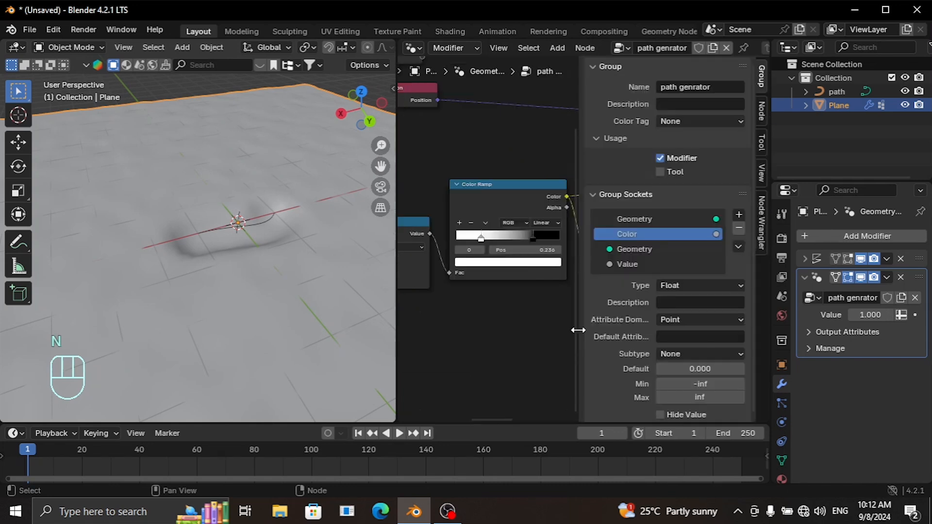
double_click(642, 263)
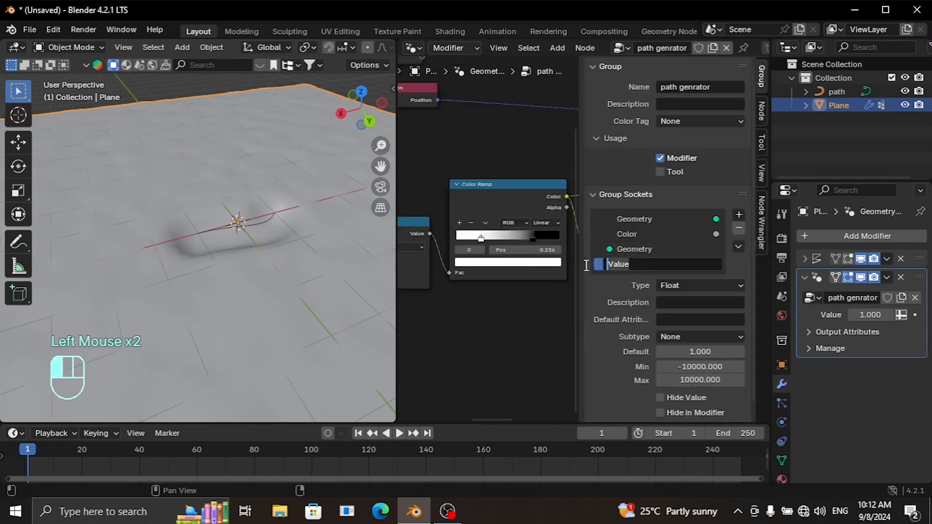
type("path_width")
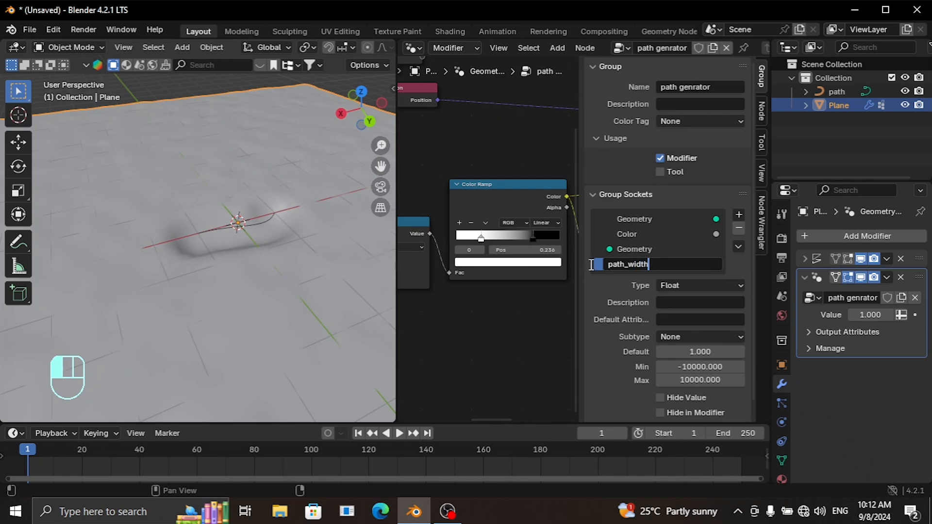
left_click(592, 264)
key("n")
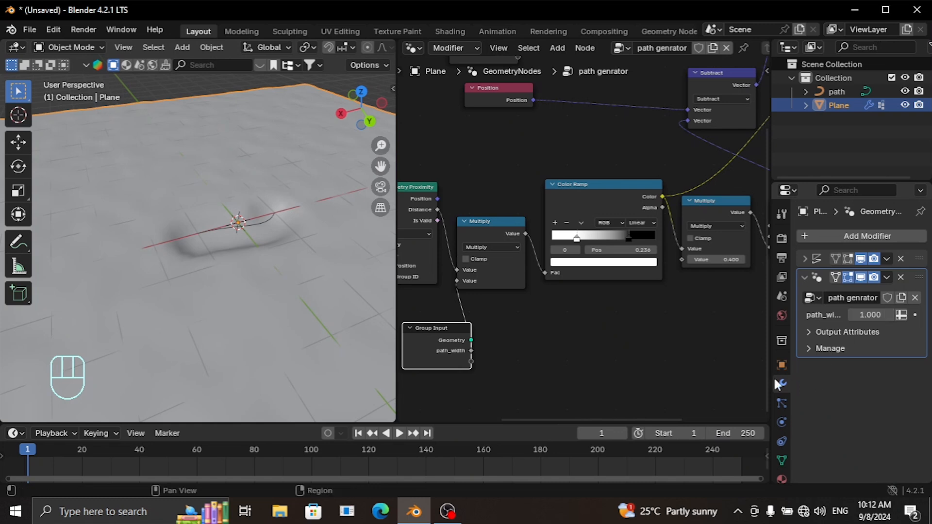
mouse_move(869, 315)
left_mouse_down()
mouse_move(883, 315)
mouse_move(868, 315)
left_mouse_up()
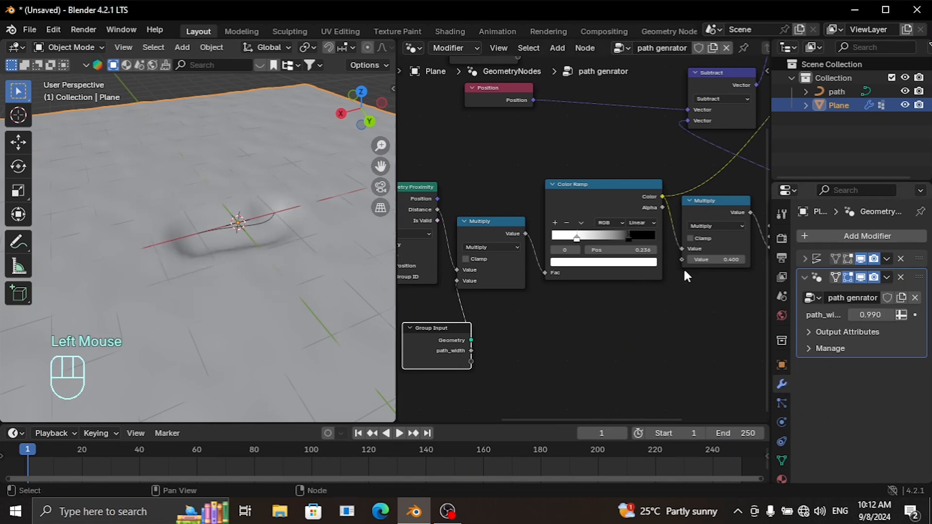
Step: Expose the second value of the Multiply node after the Color Ramp as a group input and rename it path_depth
left_click_drag(682, 260, 474, 369)
key("n")
double_click(631, 279)
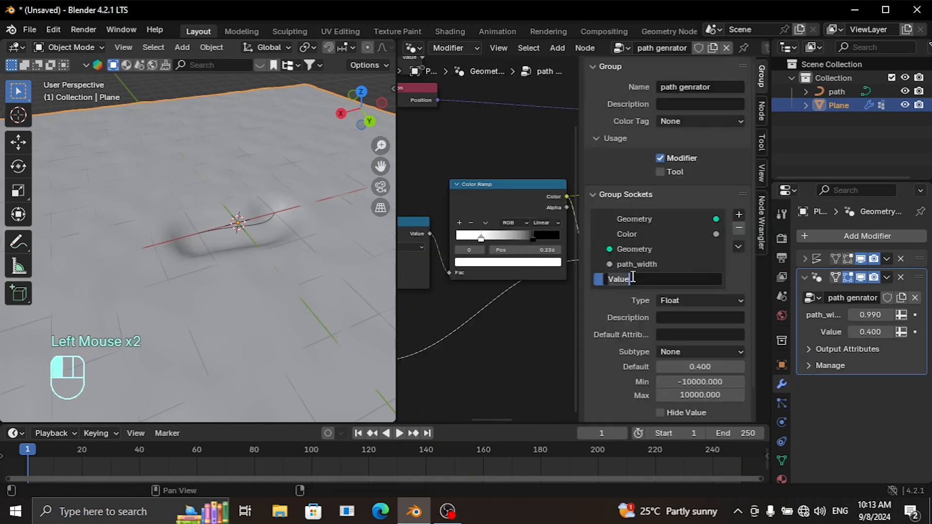
type("path_depth")
key("Return")
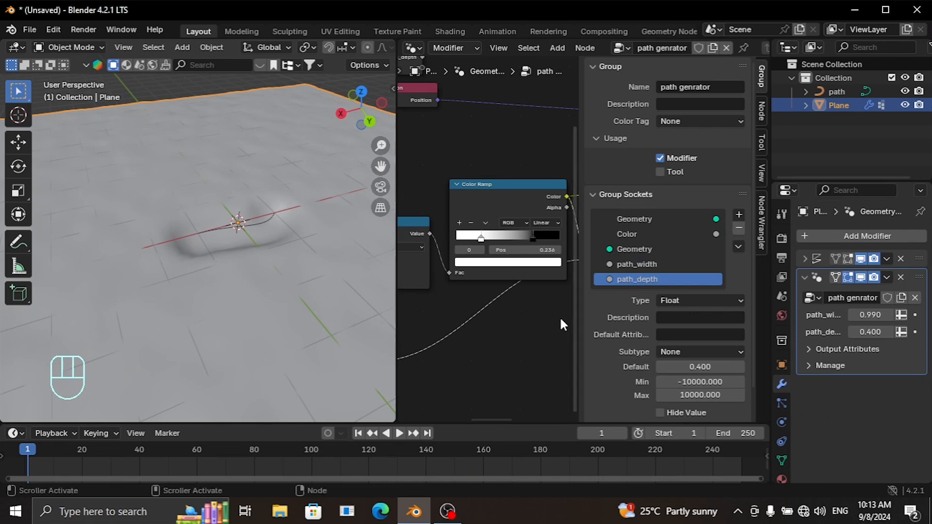
key("n")
Step: Try path_depth values of -0.400 and -0.220 in the modifier
left_click_drag(881, 332, 838, 331)
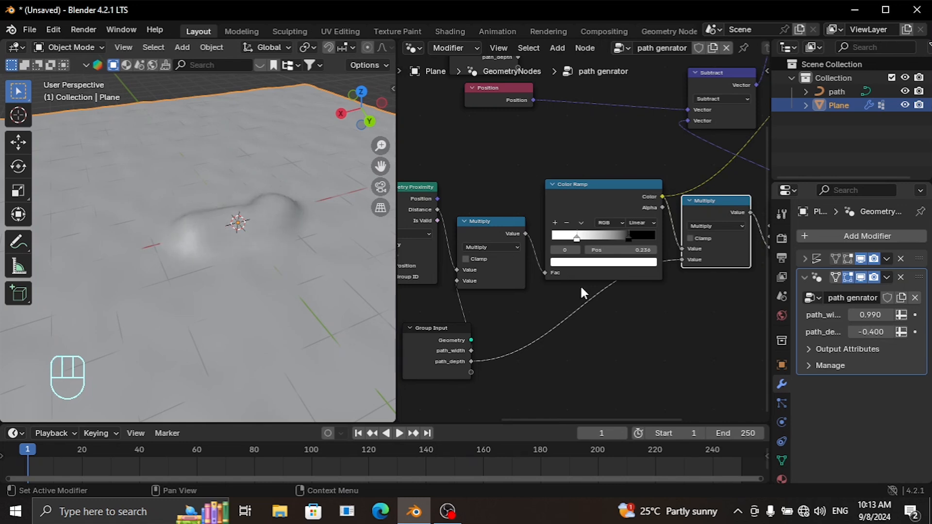
scroll(160, 252, "down", 3)
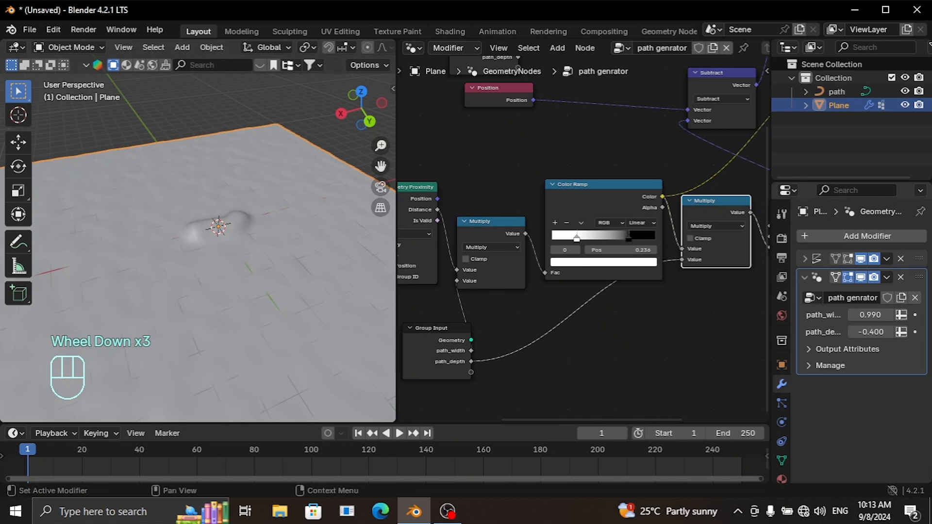
scroll(298, 270, "up", 2)
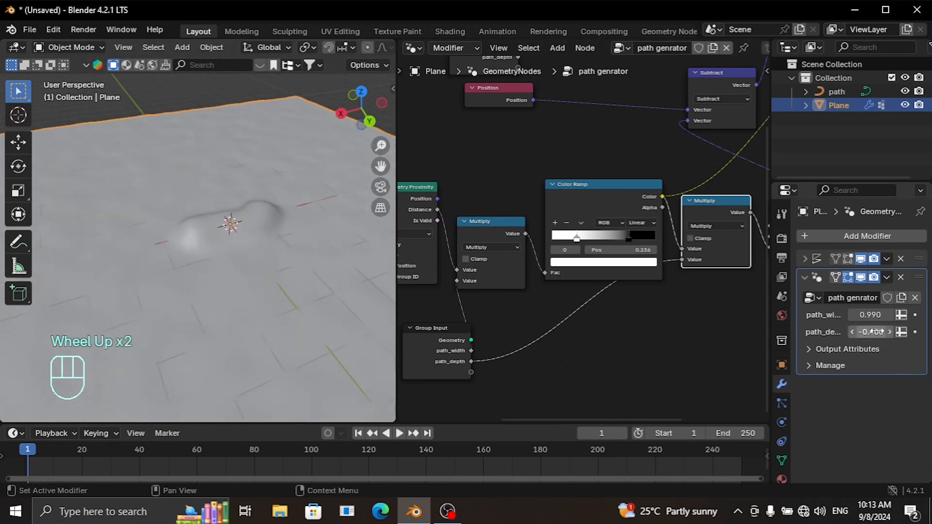
mouse_move(874, 332)
left_mouse_down()
mouse_move(902, 332)
mouse_move(862, 331)
mouse_move(885, 337)
left_mouse_up()
middle_click_drag(602, 234, 608, 250)
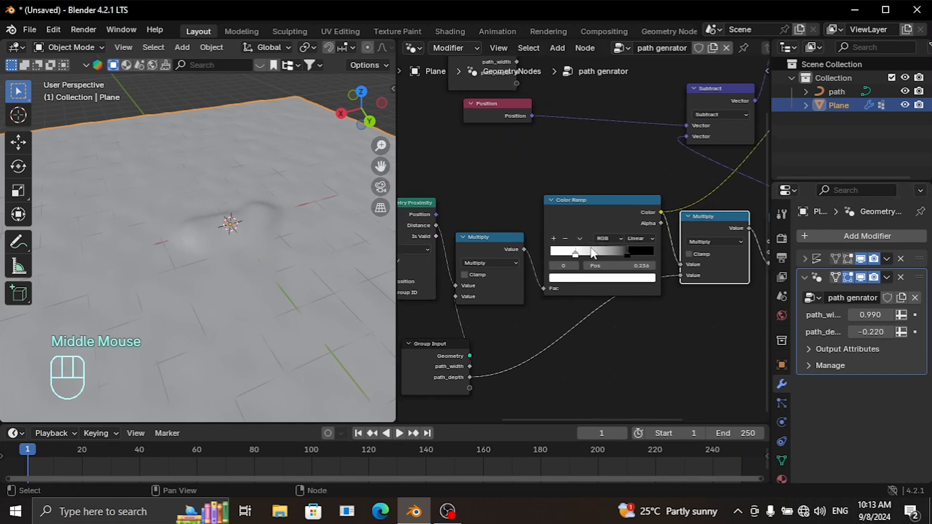
scroll(235, 234, "up", 2)
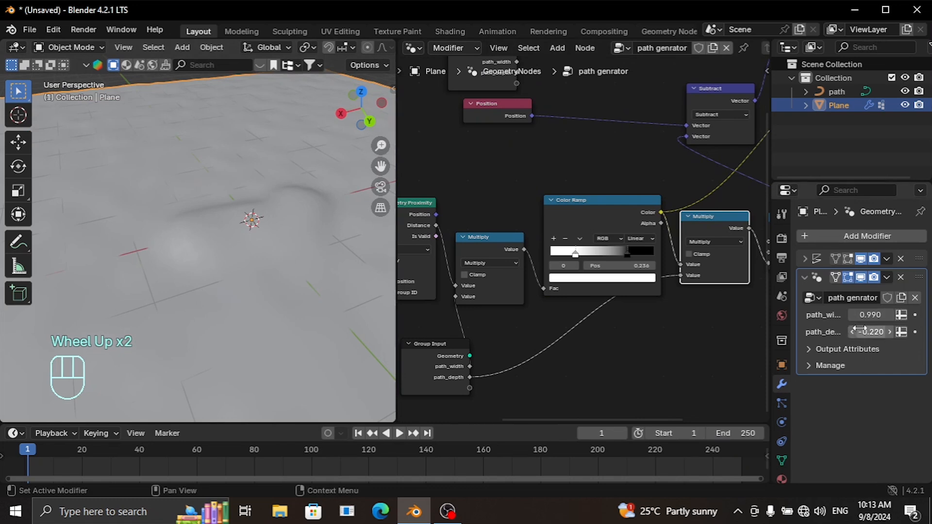
Step: Set the modifier's path_depth to -0.460 and path_width to 0.860
mouse_move(871, 332)
left_mouse_down()
mouse_move(893, 332)
mouse_move(858, 332)
mouse_move(879, 316)
mouse_move(832, 315)
mouse_move(882, 329)
mouse_move(855, 330)
mouse_move(865, 329)
left_mouse_up()
middle_click_drag(273, 266, 343, 208)
scroll(198, 234, "down", 2)
middle_click_drag(198, 234, 234, 282)
scroll(231, 276, "down", 3)
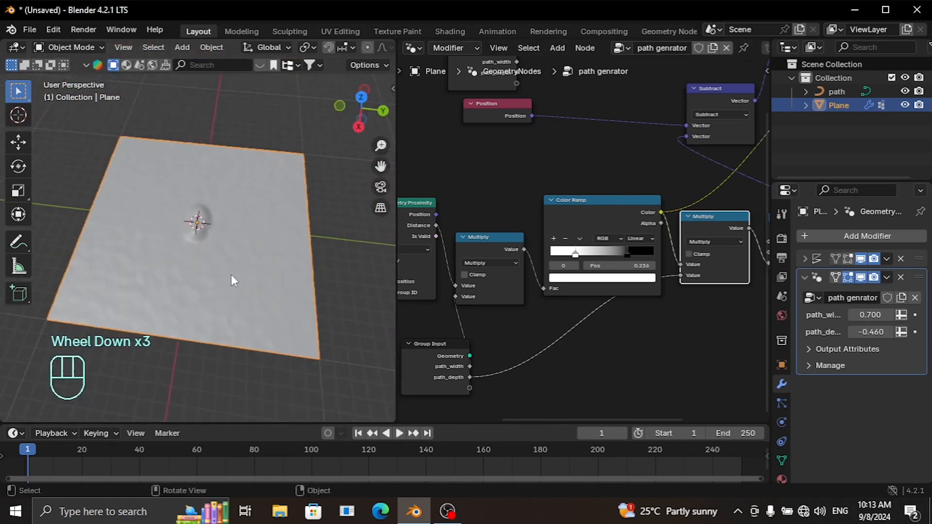
scroll(230, 275, "up", 2)
left_click_drag(869, 314, 882, 314)
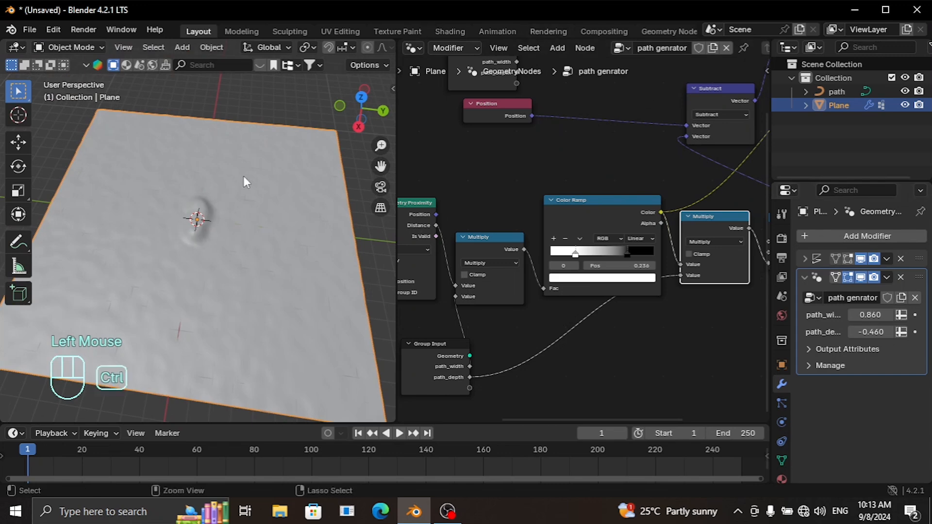
Step: Maximize the 3D viewport and select the path curve from beneath the plane
key("ctrl+space")
middle_click_drag(550, 284, 545, 142)
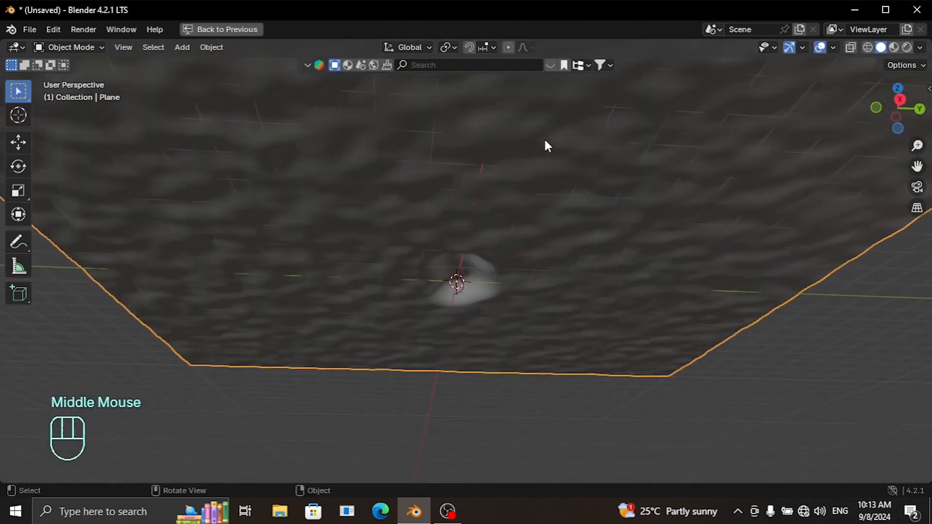
left_click(466, 290)
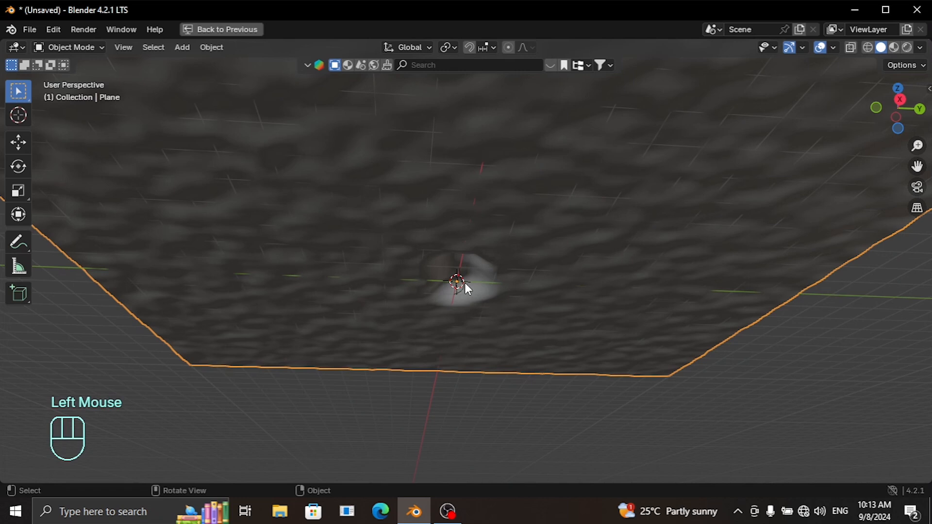
left_click(464, 283)
middle_click_drag(465, 283, 489, 371)
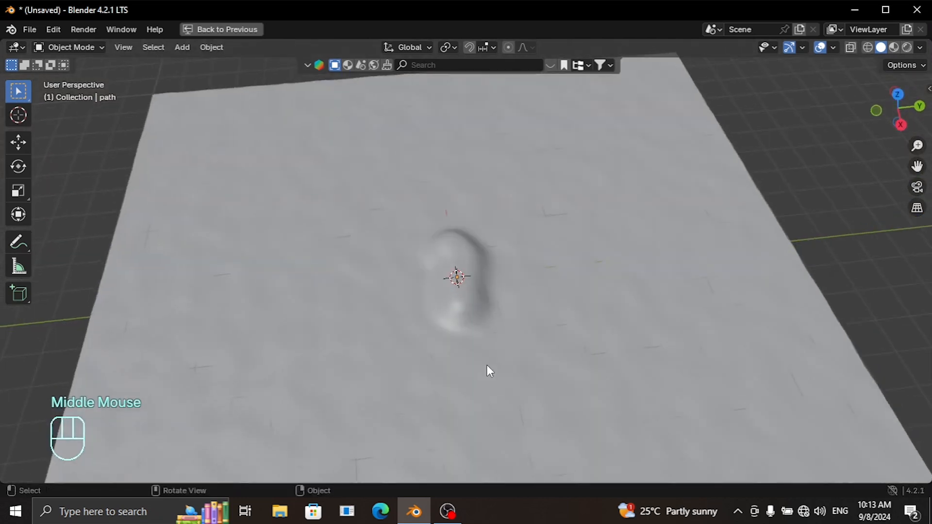
Step: Delete all vertices of the path curve in Edit Mode from top view and activate the Draw curve tool
key("KP_7")
scroll(502, 321, "down", 3)
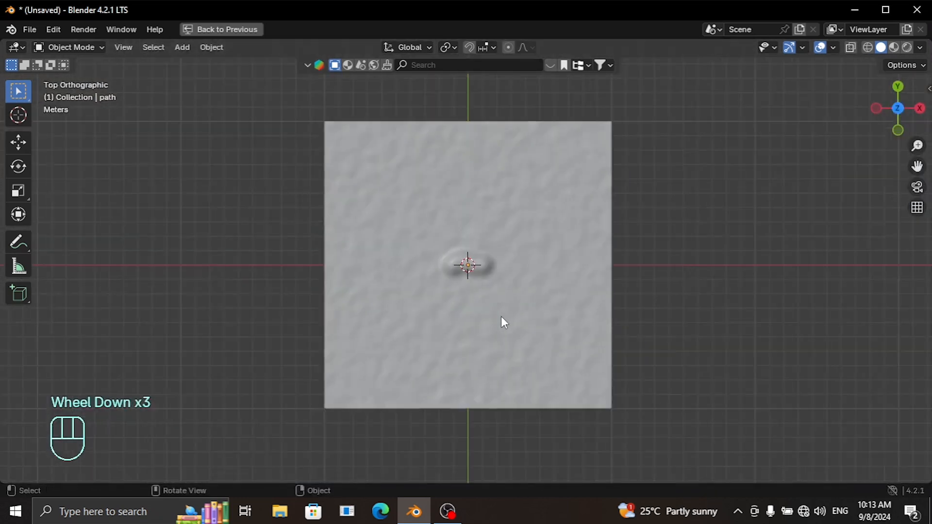
scroll(501, 316, "up", 1)
key("Tab")
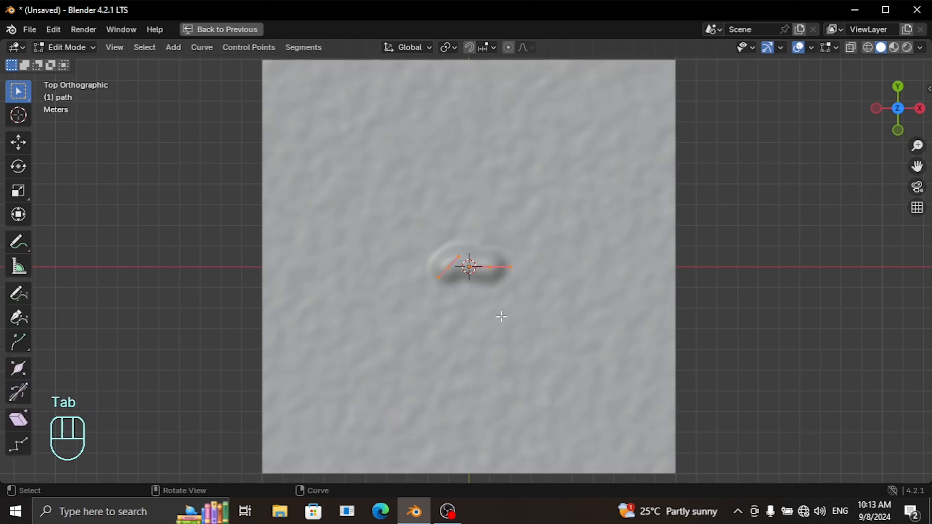
key("x")
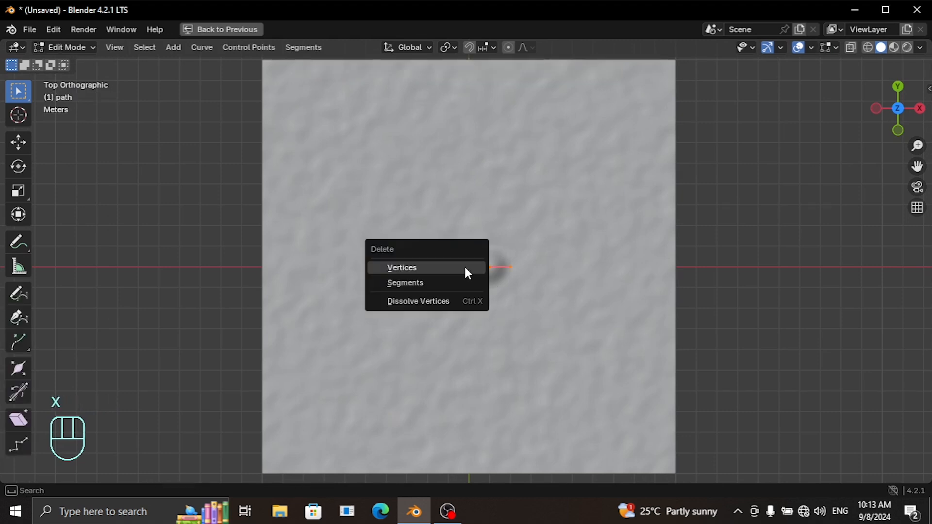
left_click(414, 268)
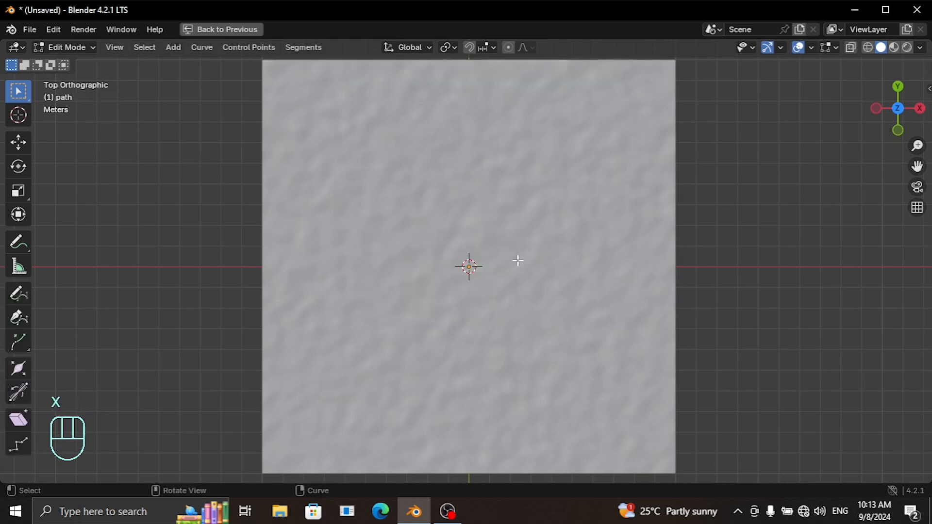
left_click(18, 295)
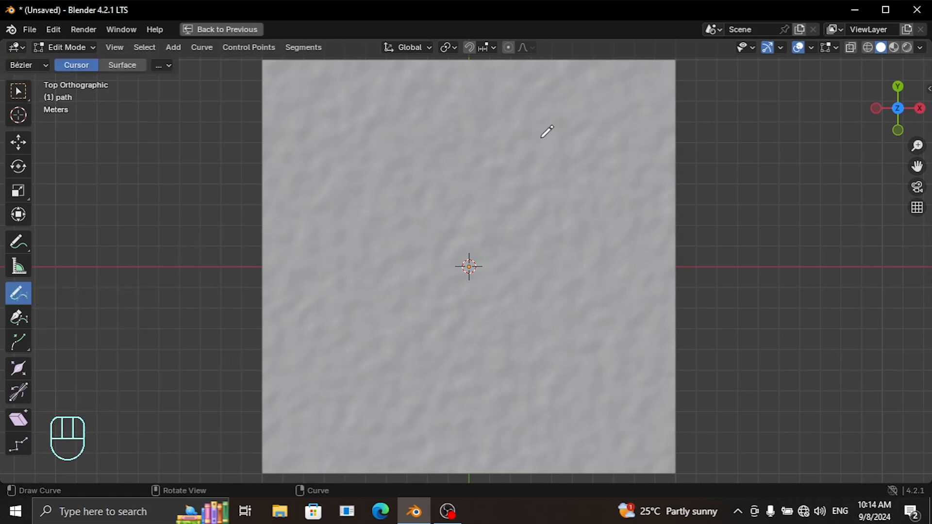
Step: Try a freehand Bézier stroke from beyond the plane's lower-left corner to beyond its upper-right corner, and undo it
left_click(209, 425)
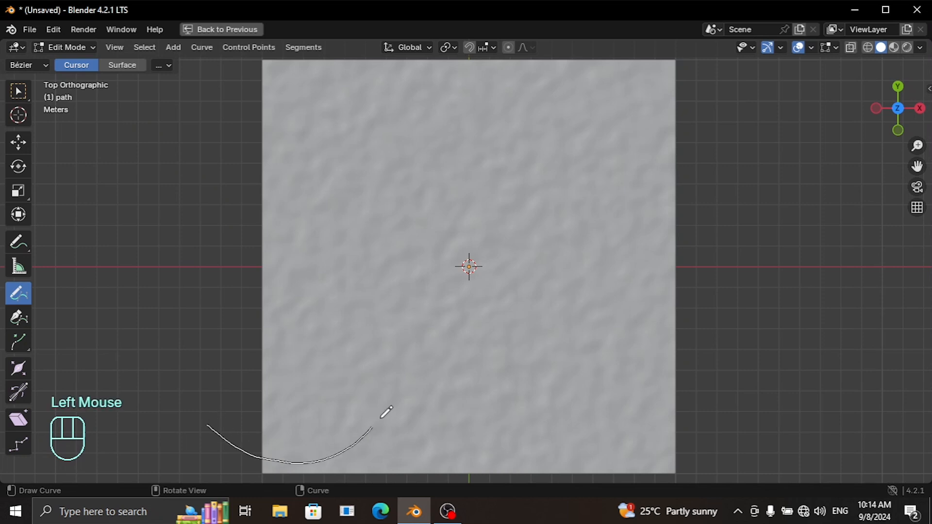
left_click_drag(475, 164, 746, 51)
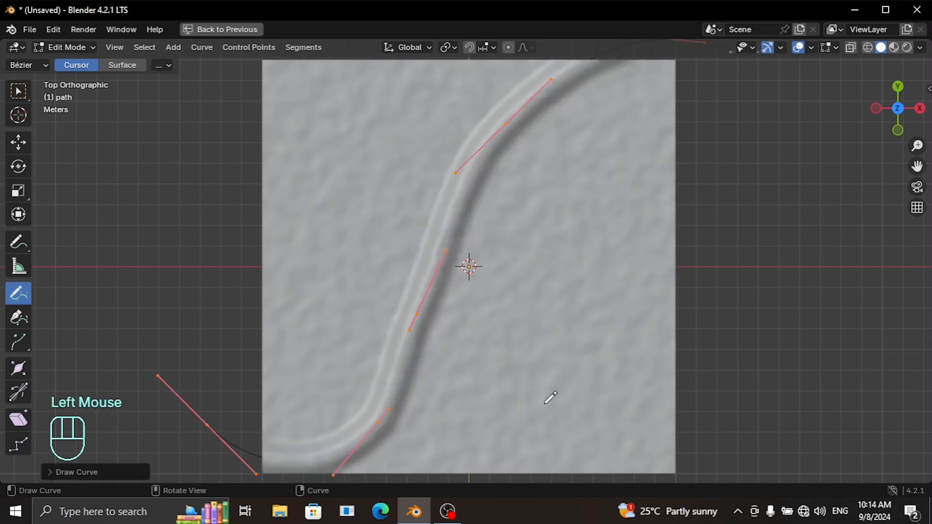
mouse_move(550, 398)
middle_mouse_down()
mouse_move(510, 383)
mouse_move(543, 389)
middle_mouse_up()
scroll(549, 366, "down", 2)
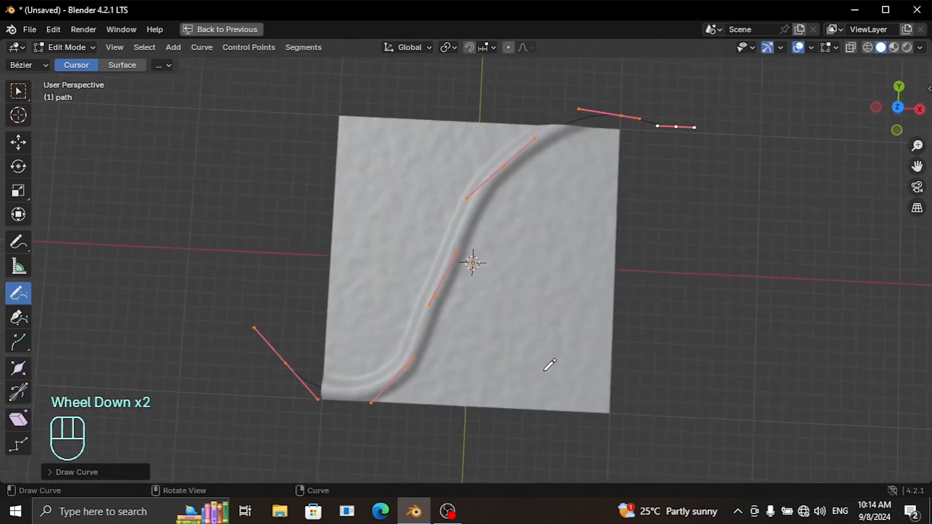
key("ctrl+z")
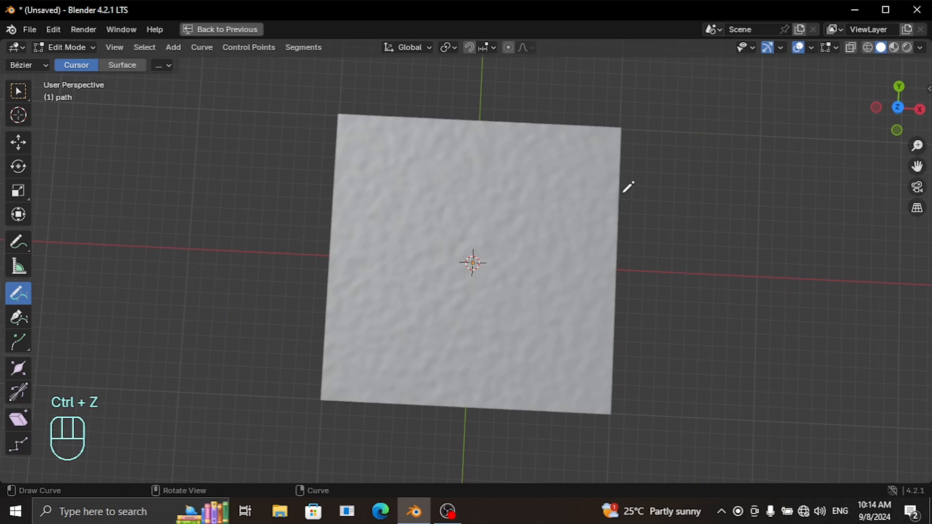
Step: Draw a freehand S-shaped Bézier path across the plane, starting beyond its right edge and ending beyond its left edge
left_click_drag(684, 188, 652, 171)
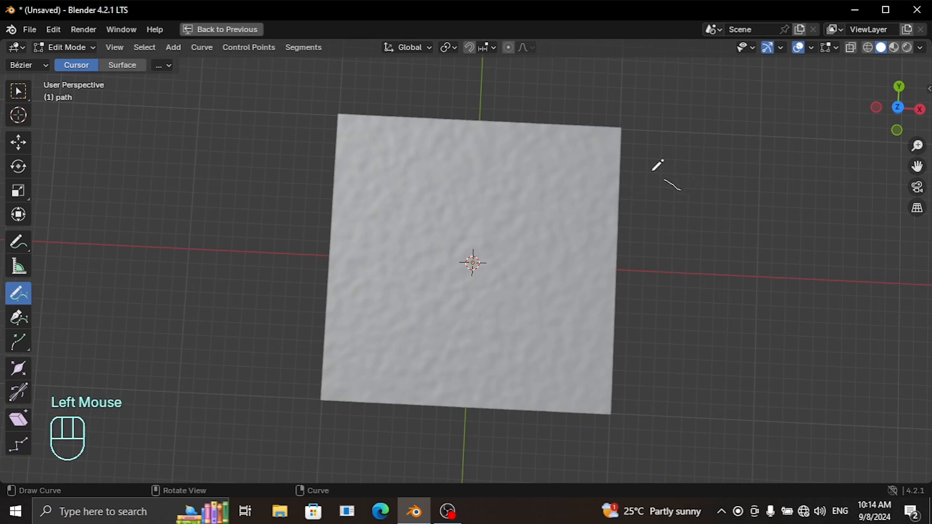
left_click_drag(237, 334, 223, 328)
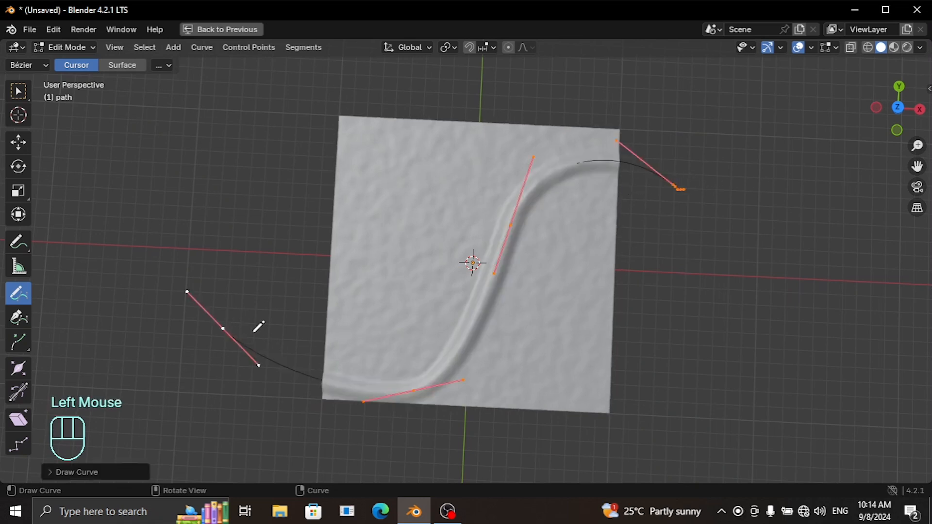
mouse_move(699, 303)
middle_mouse_down()
mouse_move(645, 304)
mouse_move(699, 297)
middle_mouse_up()
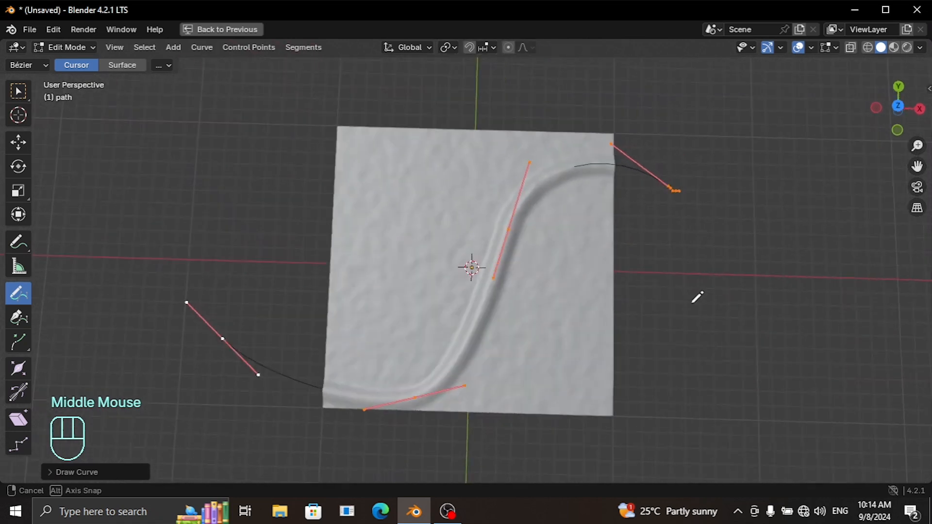
Step: Move the curve's middle control point left and slightly down, close to the 3D cursor, with the selection tool active
left_click(19, 92)
double_click(508, 231)
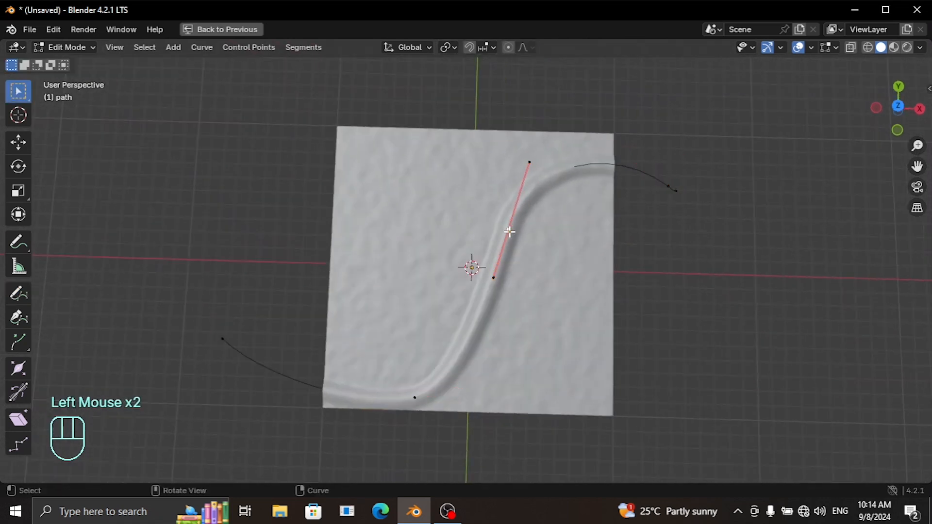
key("g")
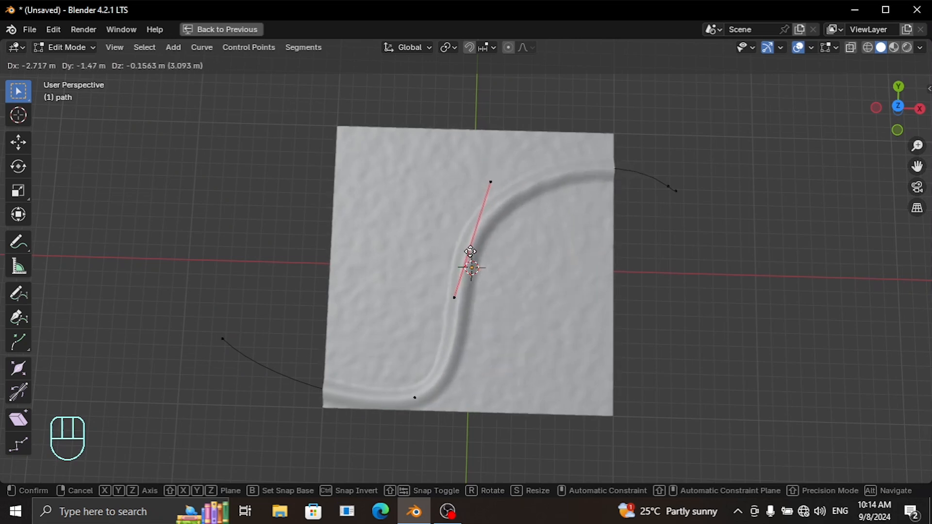
left_click(464, 286)
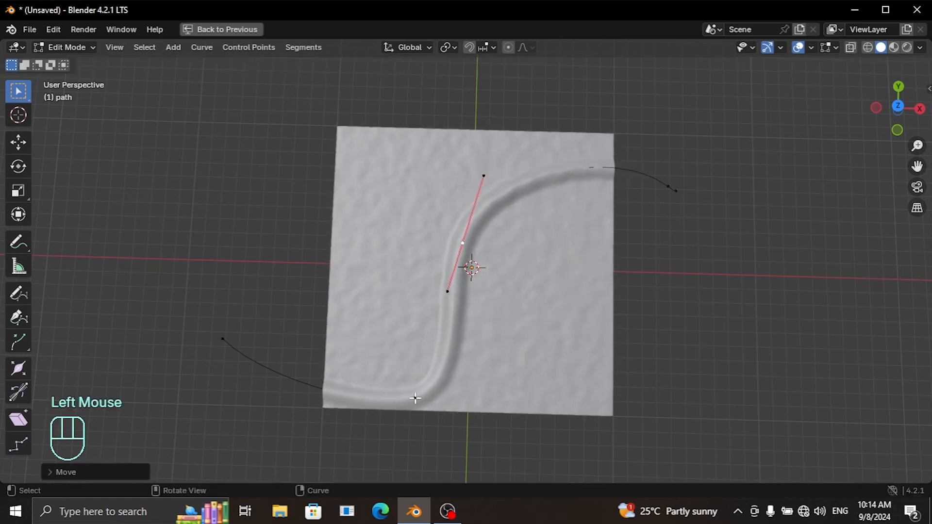
Step: Move the curve's control point near the plane's lower edge slightly up and left, and rotate its handles by about -17 degrees
left_click(415, 399)
key("g")
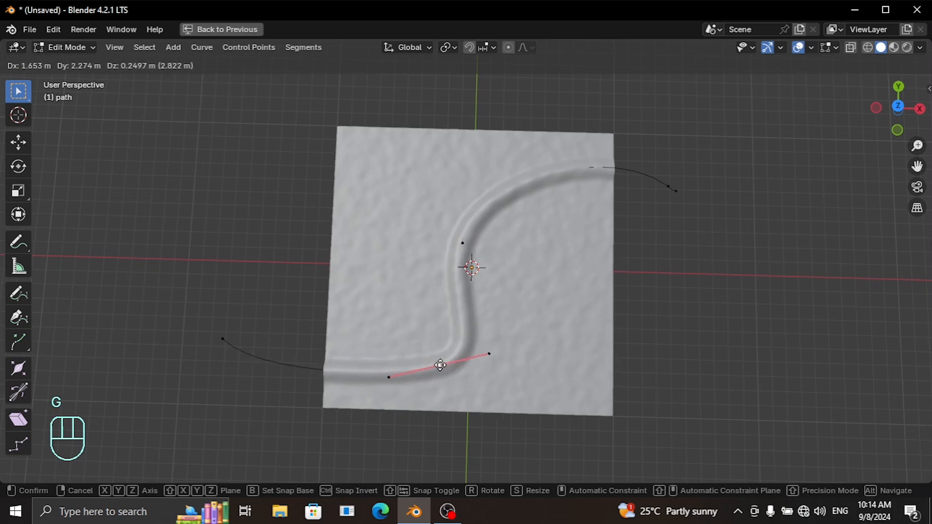
left_click(359, 378)
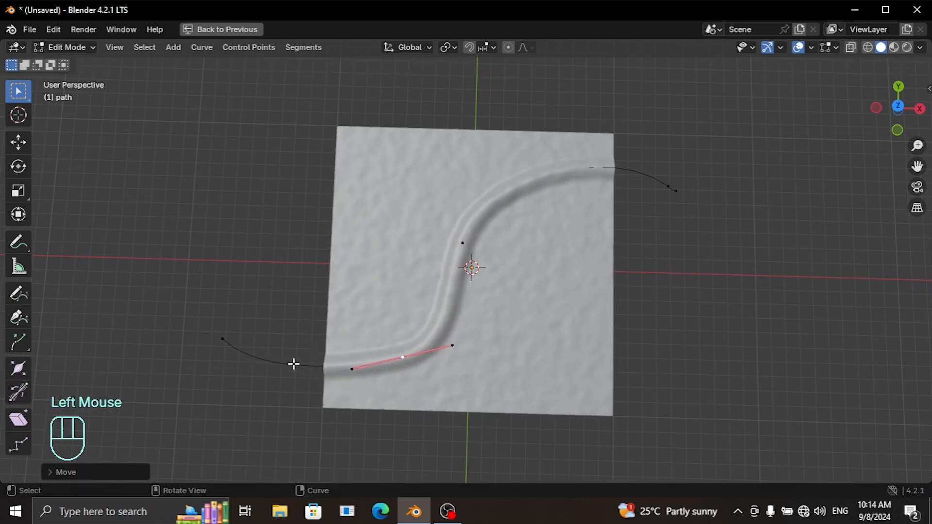
key("r")
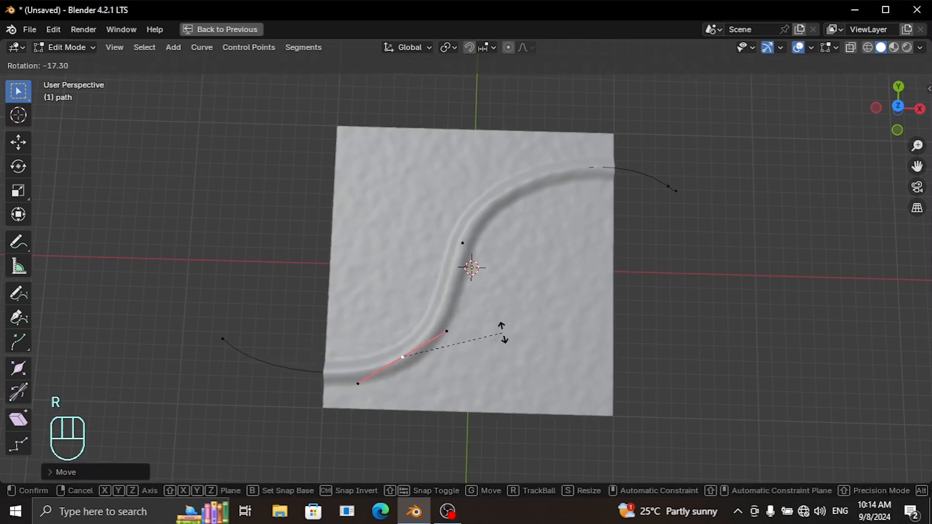
left_click(500, 336)
Step: Move the curve's middle control point to the right and slightly up, smoothing the S-bend
left_click(468, 242)
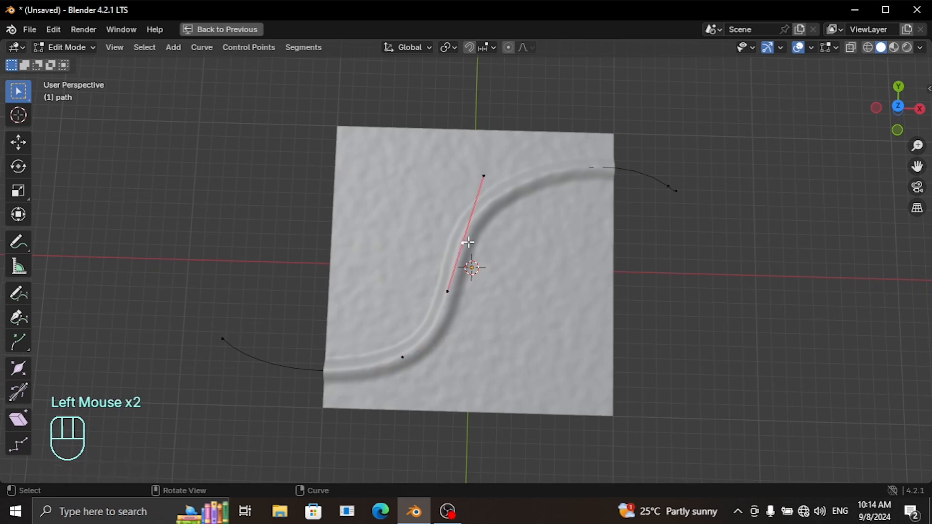
key("g")
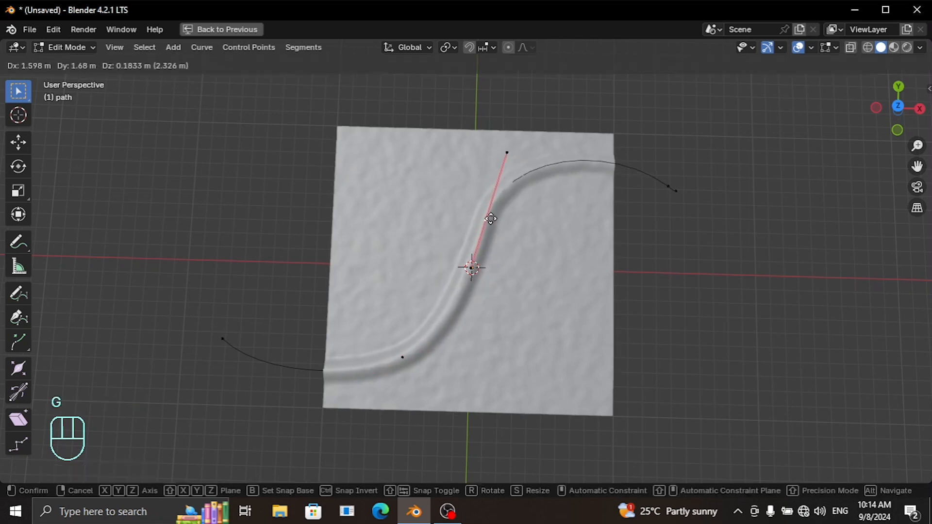
left_click(497, 228)
Step: Restore the split layout from the maximized viewport and return the path curve to Object Mode
middle_click_drag(497, 228, 299, 233)
scroll(484, 192, "up", 2)
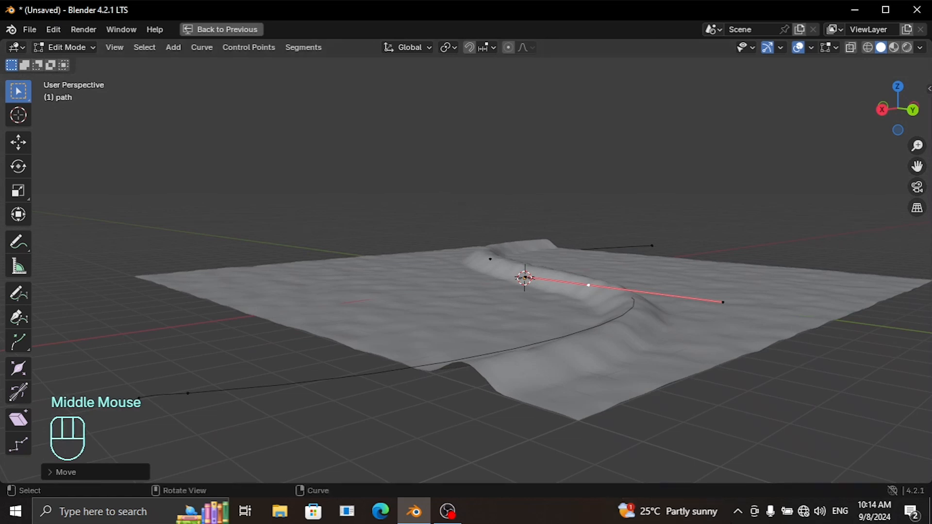
left_click(242, 30)
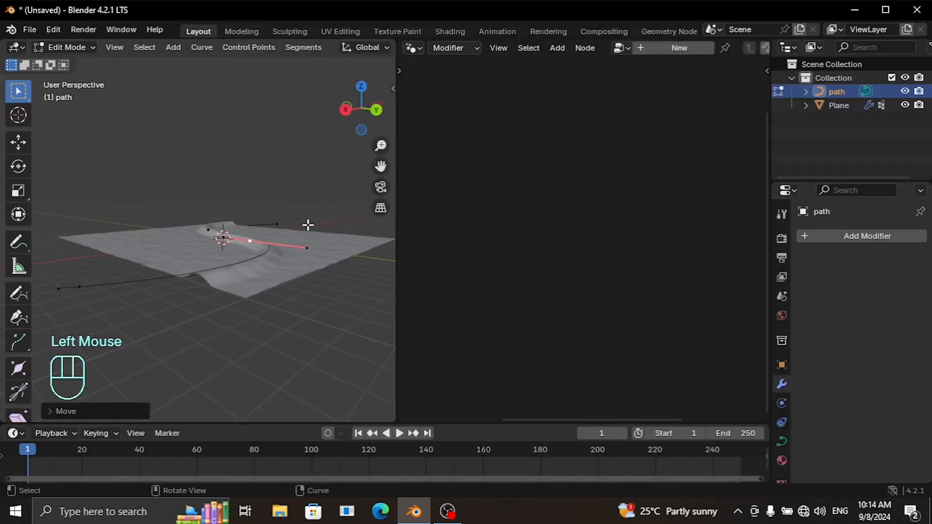
scroll(288, 240, "up", 3)
left_click(68, 47)
left_click(68, 63)
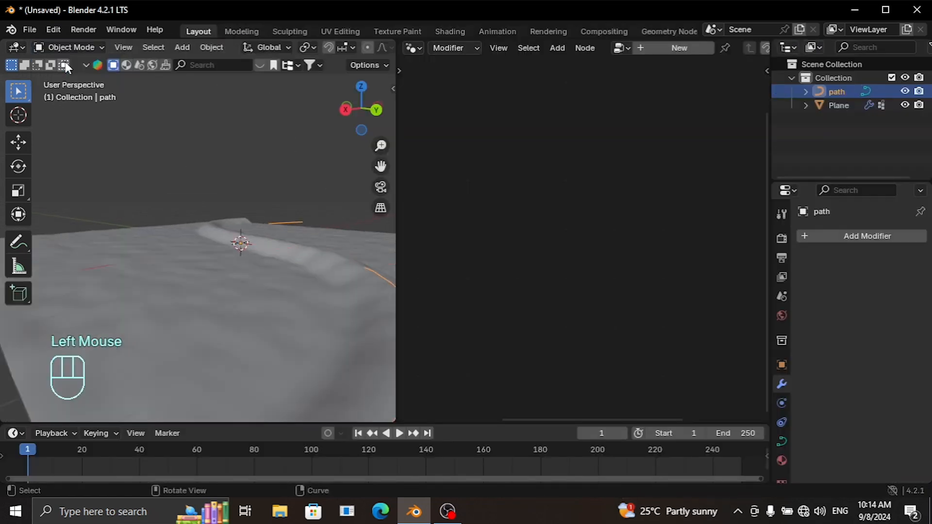
Step: Select the plane and set its modifier's path_width to 0.690 and path_depth to -0.550
left_click(174, 264)
left_click_drag(377, 168, 343, 146)
middle_click_drag(254, 254, 273, 259)
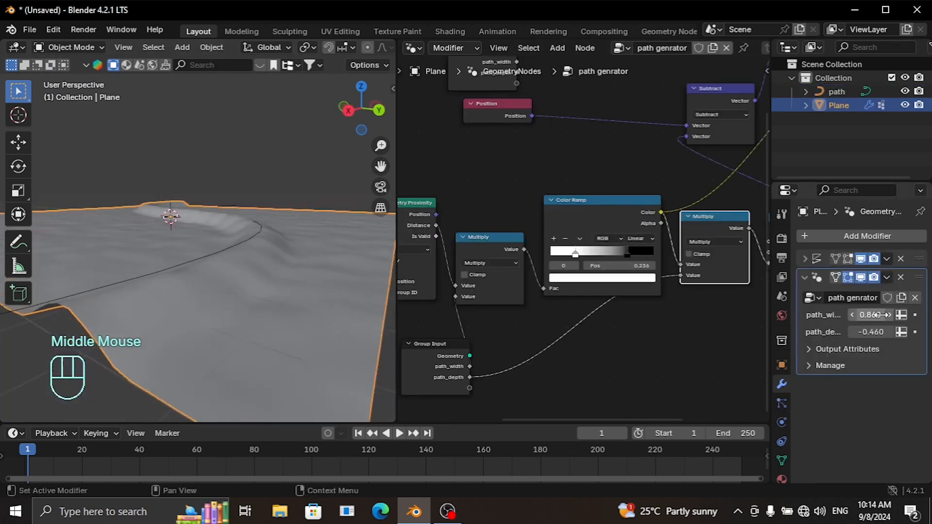
left_click_drag(869, 315, 925, 332)
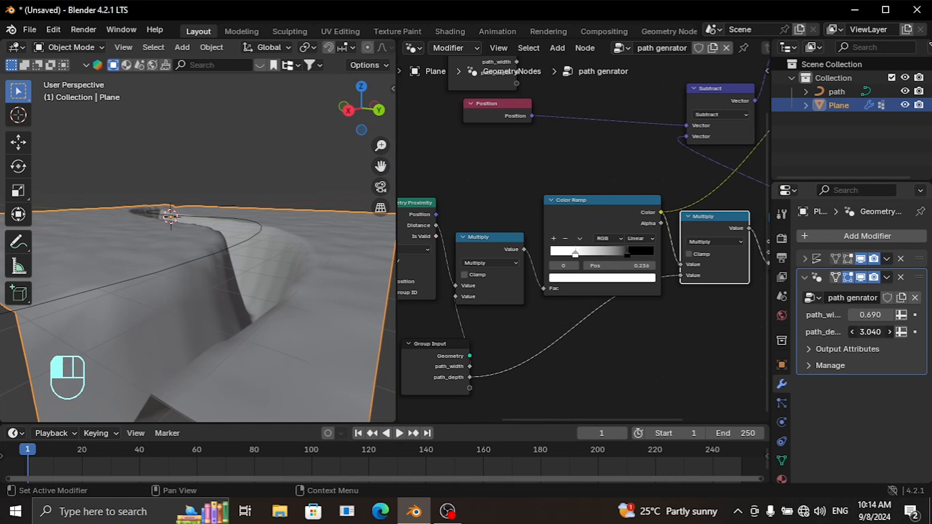
left_click_drag(870, 332, 825, 331)
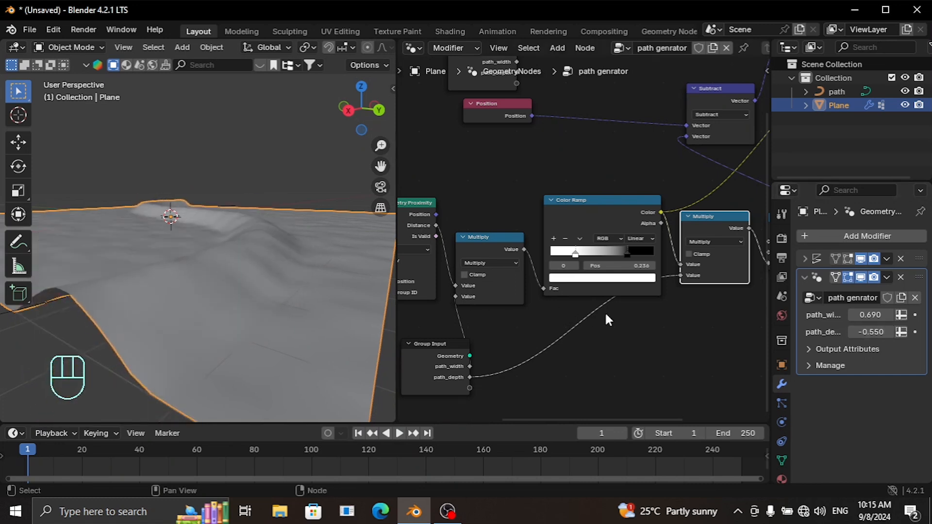
Step: Move the Color Ramp's white stop to position 0.641 and set path_depth to -0.370
scroll(641, 297, "up", 3)
middle_click_drag(637, 308, 615, 335)
left_click(578, 248)
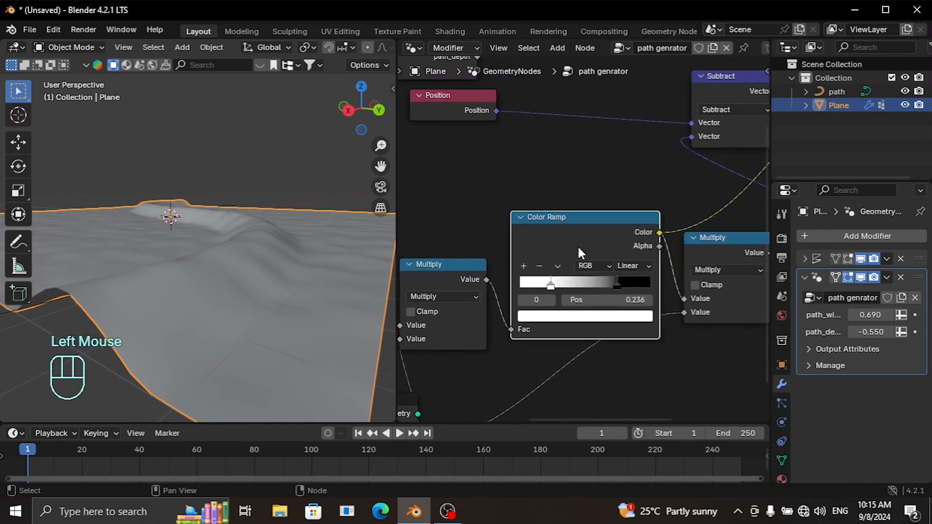
scroll(578, 245, "up", 1)
middle_click_drag(253, 243, 212, 253)
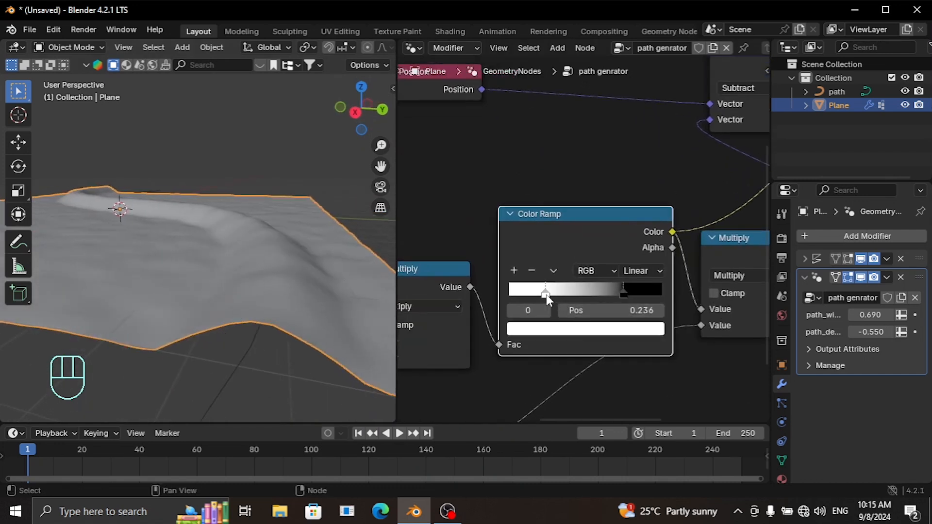
left_click_drag(554, 297, 606, 298)
middle_click_drag(342, 276, 253, 278)
scroll(253, 277, "up", 1)
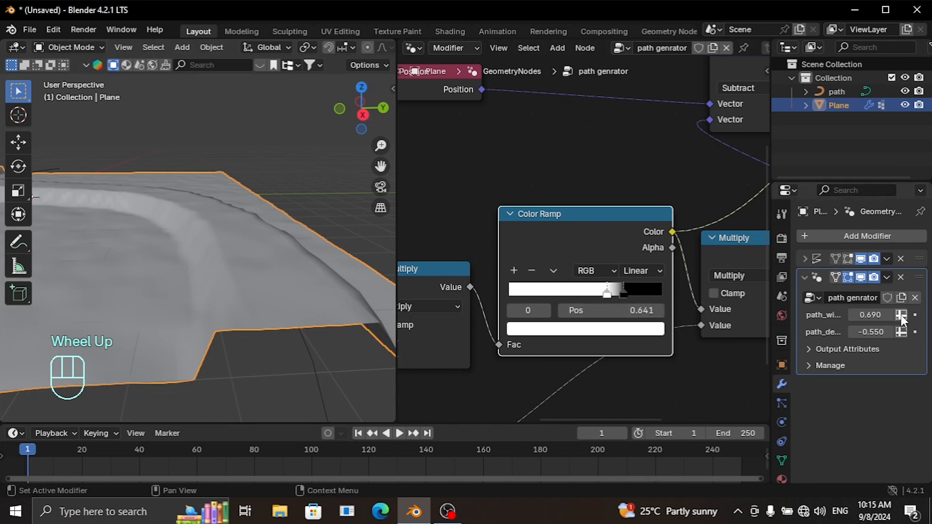
mouse_move(870, 332)
left_mouse_down()
mouse_move(917, 332)
mouse_move(879, 332)
left_mouse_up()
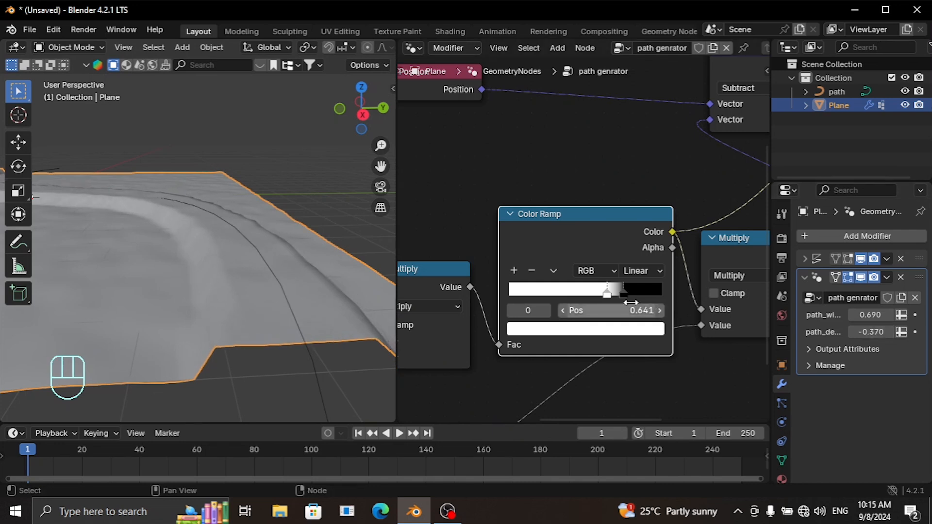
Step: Move the Color Ramp's white stop to position 0.323 and set path_depth to -0.05
left_click_drag(608, 292, 556, 301)
middle_click_drag(332, 311, 284, 263)
left_click(874, 332)
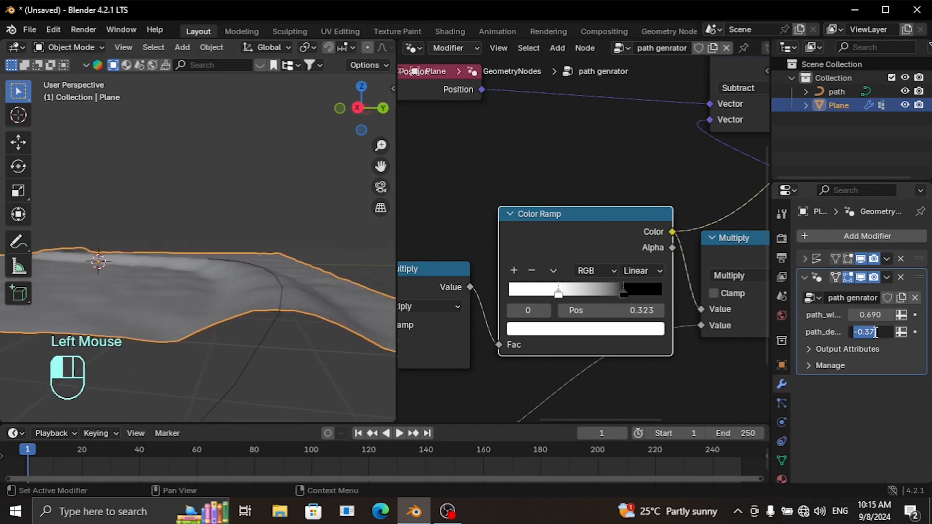
type("-.05")
key("Return")
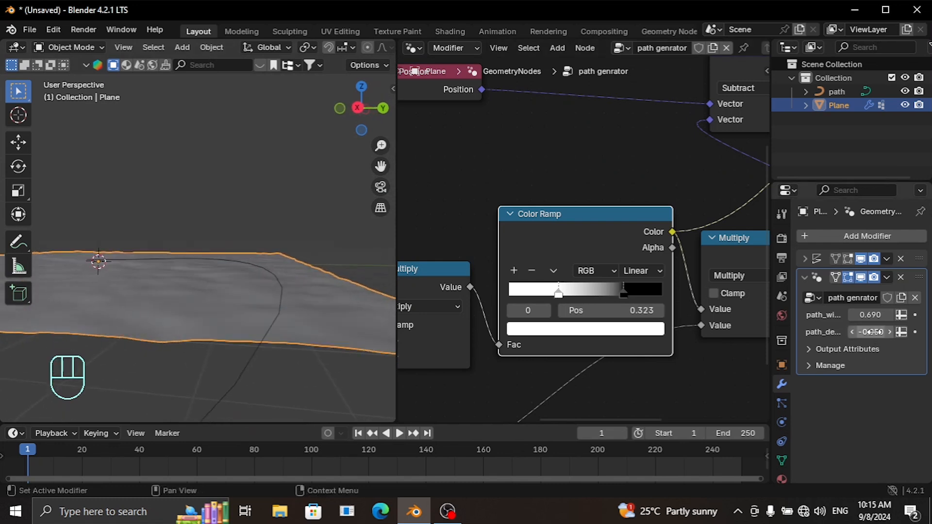
Step: Set the plane modifier's path_width to 0.700
middle_click_drag(244, 299, 179, 325)
scroll(270, 297, "down", 2)
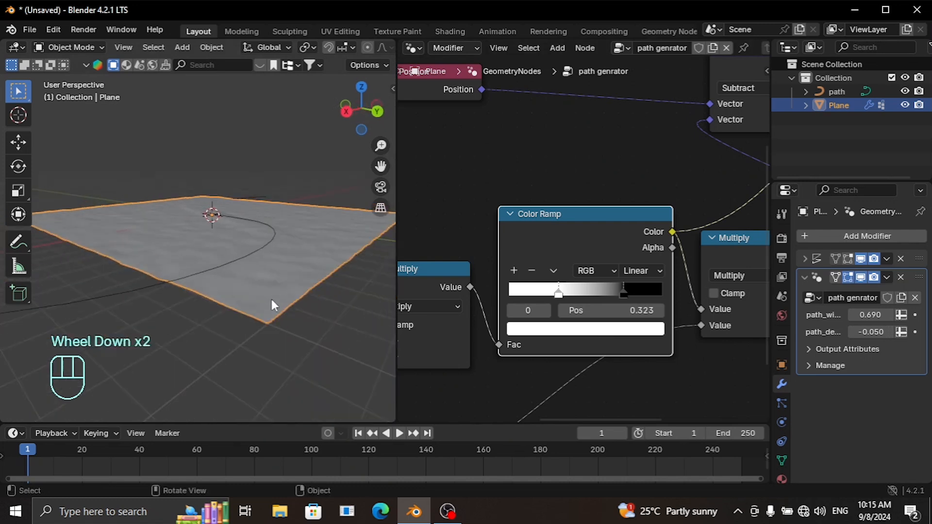
middle_click_drag(270, 297, 258, 255)
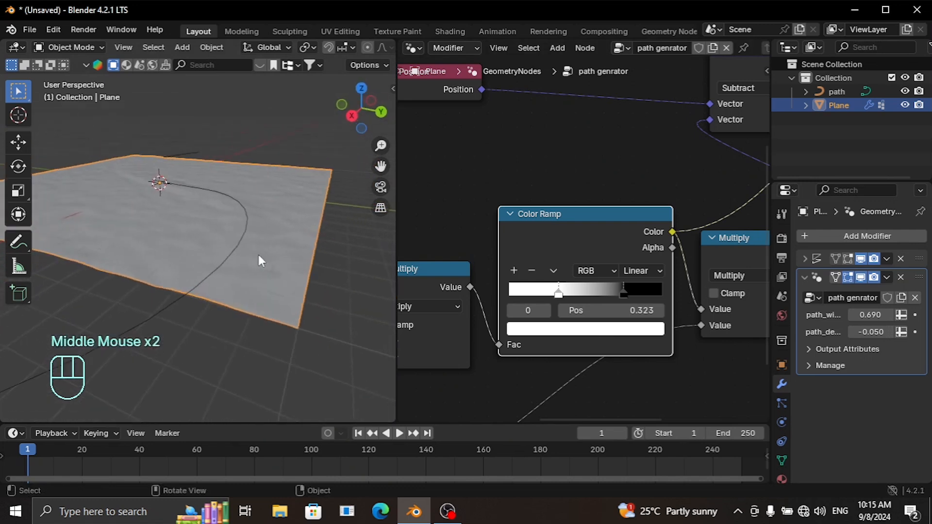
left_click_drag(871, 315, 851, 315)
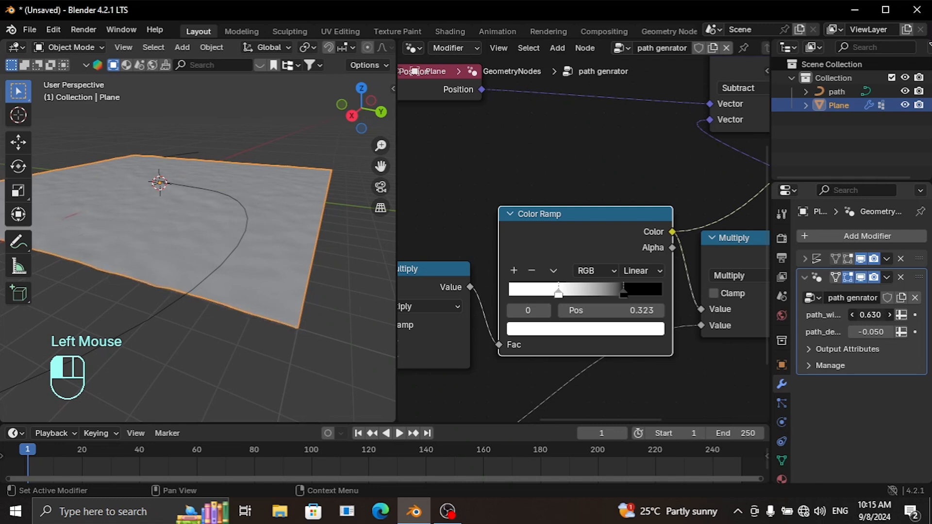
left_click(877, 314)
left_click(879, 318)
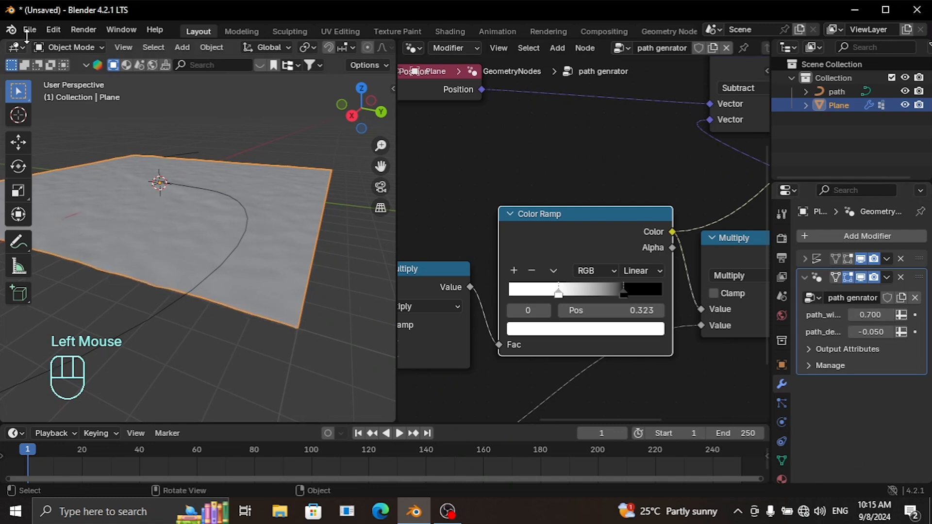
Step: Examine the path's weight falloff across the plane in Weight Paint mode, and return to Object Mode
left_click(62, 47)
left_click(73, 123)
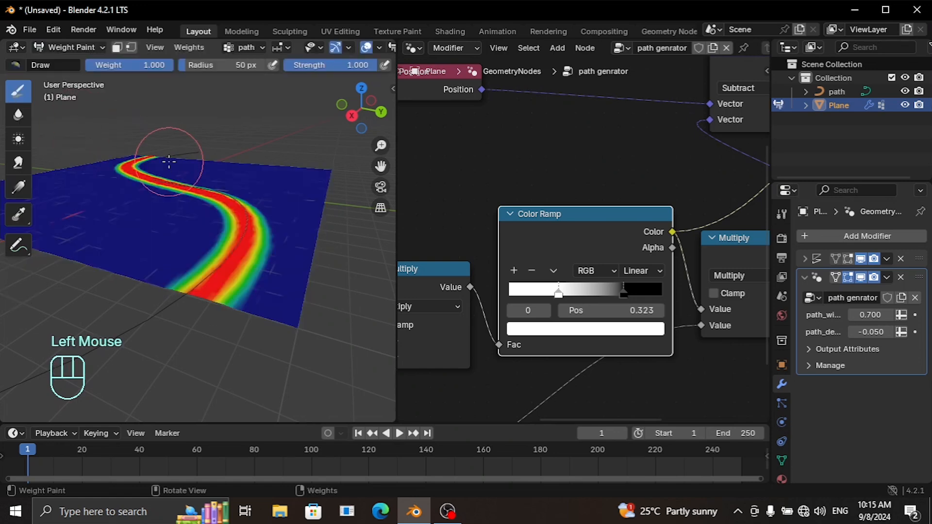
middle_click_drag(169, 162, 355, 158)
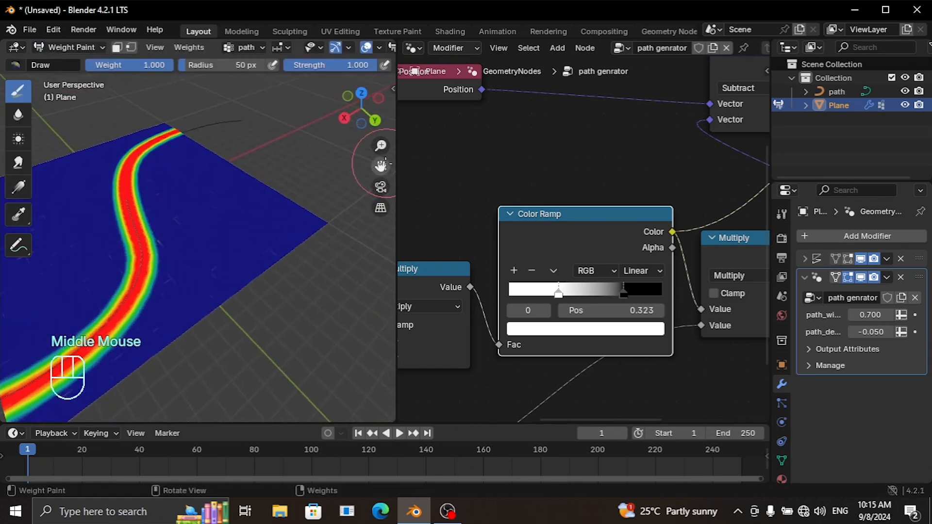
left_click_drag(381, 166, 422, 151)
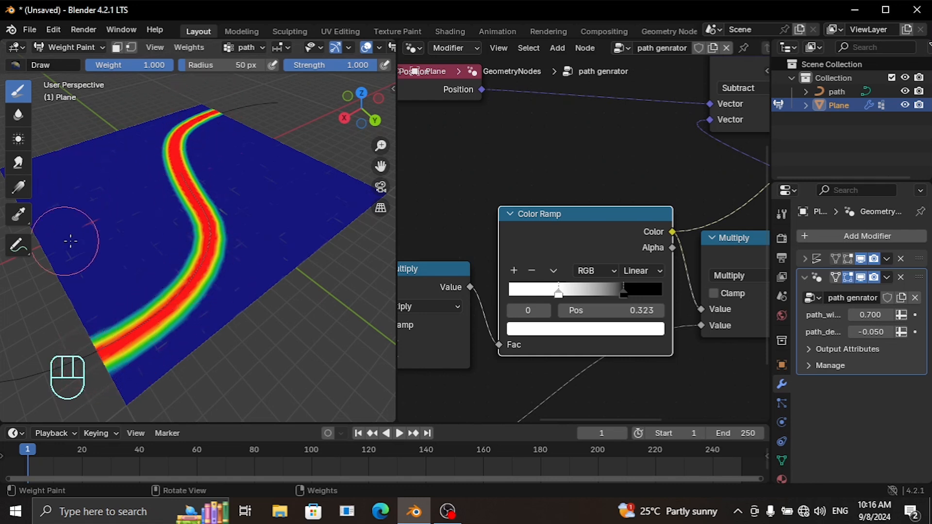
mouse_move(91, 214)
middle_mouse_down()
mouse_move(152, 216)
mouse_move(99, 233)
middle_mouse_up()
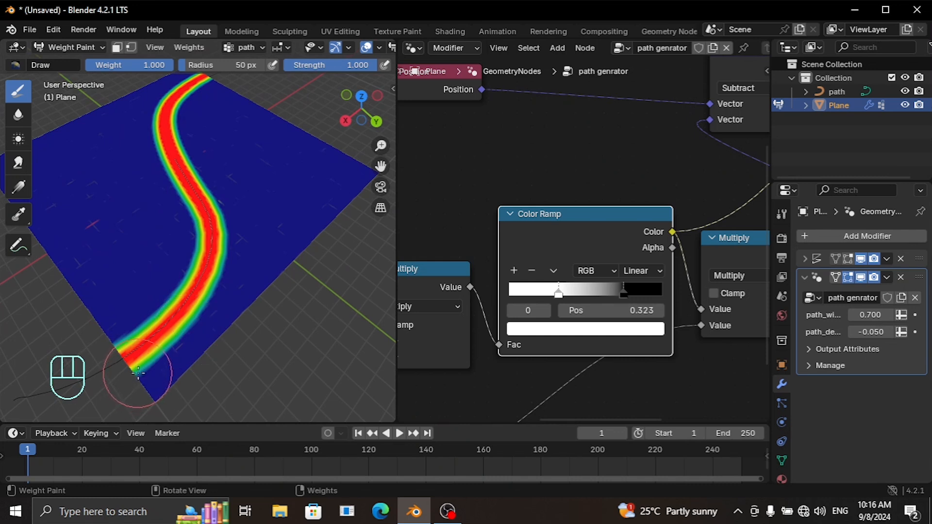
middle_click_drag(136, 371, 181, 317)
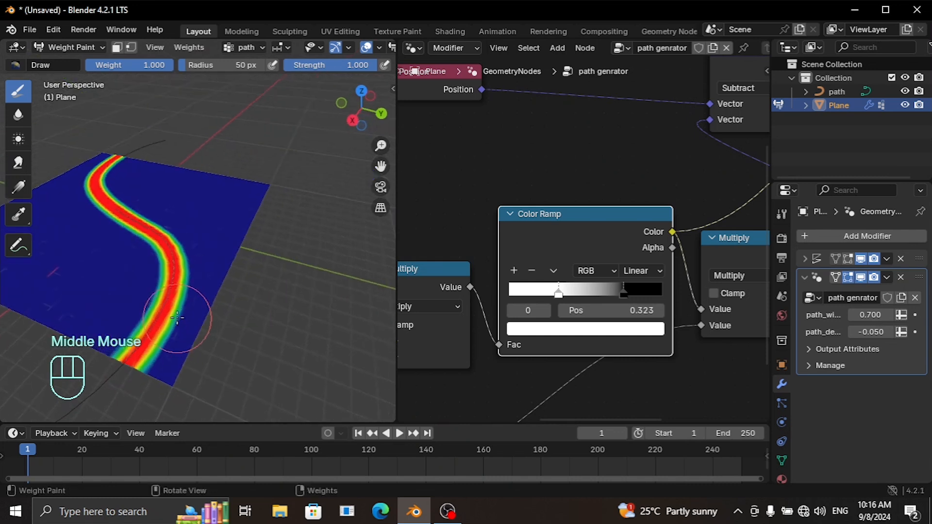
left_click_drag(380, 166, 423, 157)
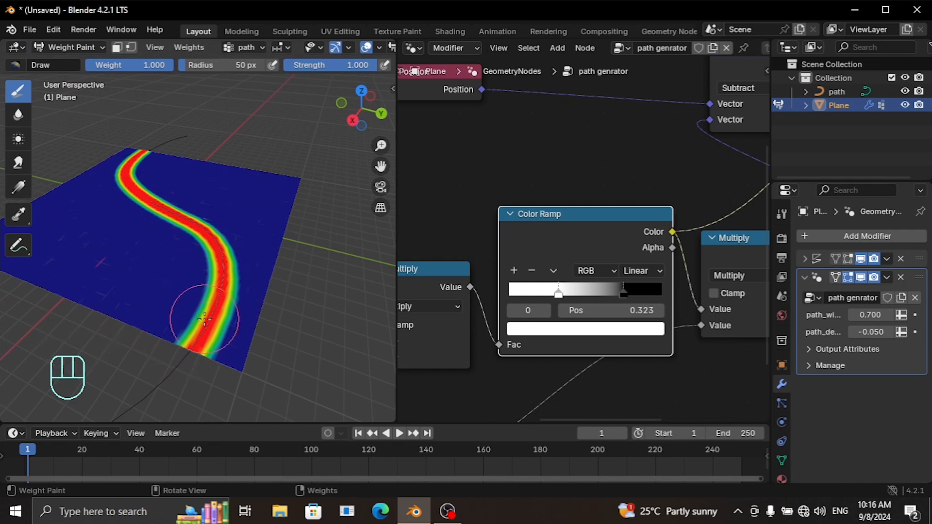
scroll(156, 308, "up", 2)
middle_click_drag(156, 308, 156, 276)
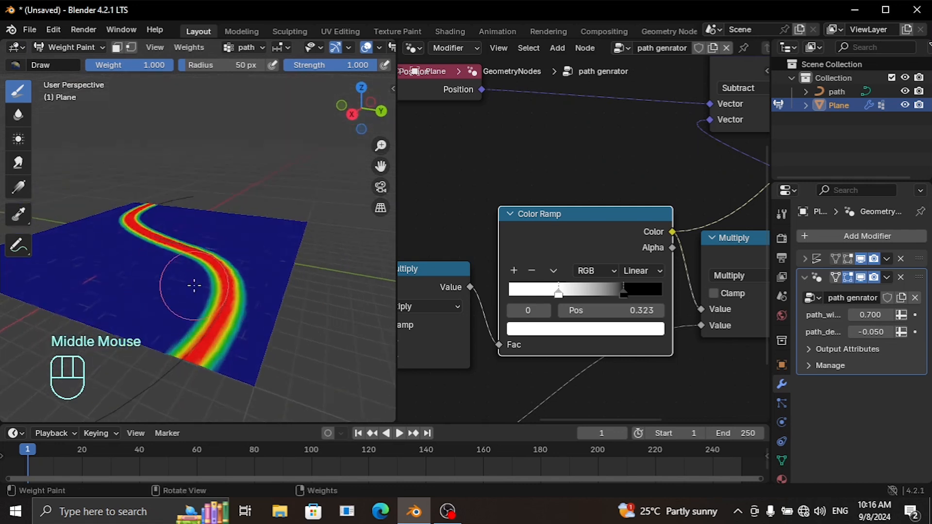
scroll(194, 286, "up", 1)
left_click(62, 46)
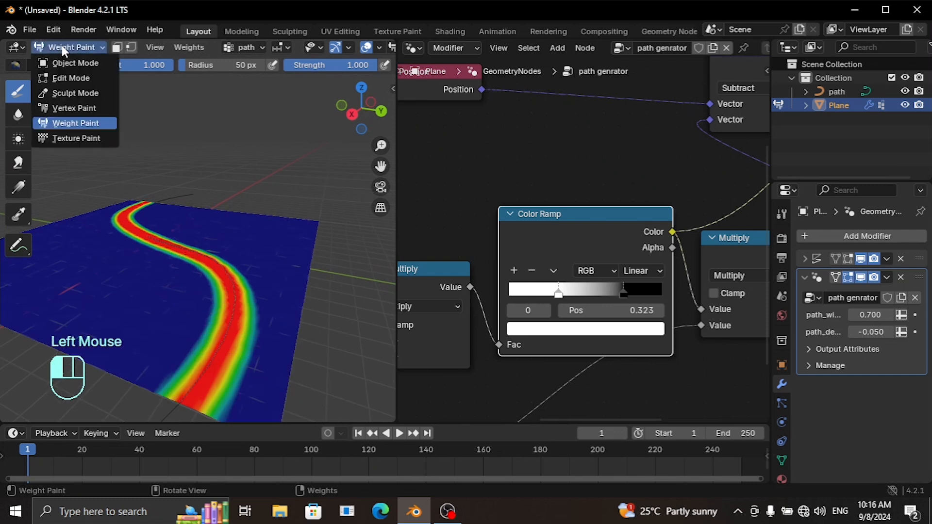
left_click(69, 62)
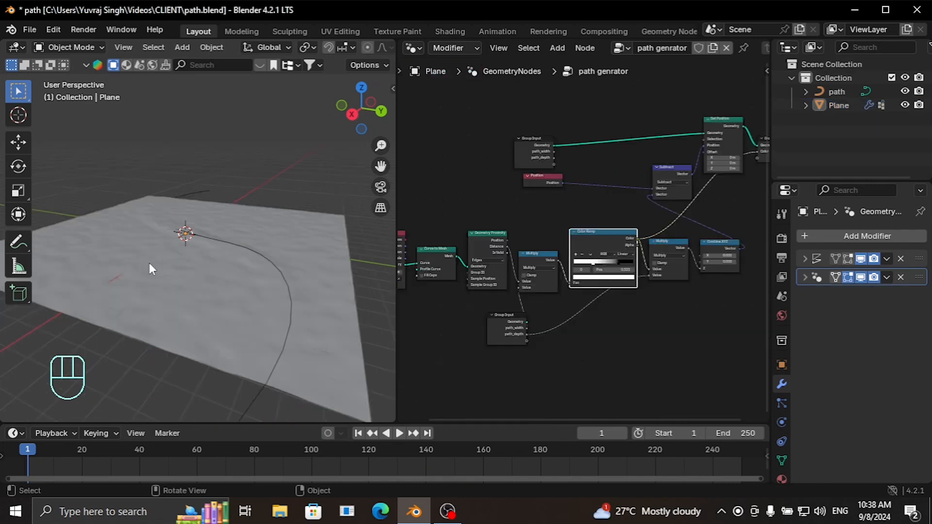
Step: Assign the existing Trampled_Forest_ub4jdihkw material to the plane
left_click(170, 290)
left_click(781, 477)
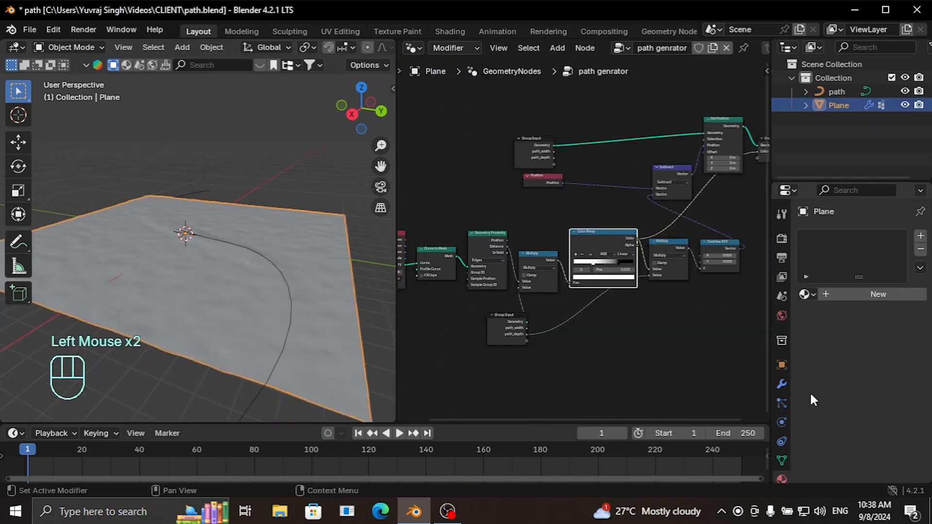
left_click(805, 294)
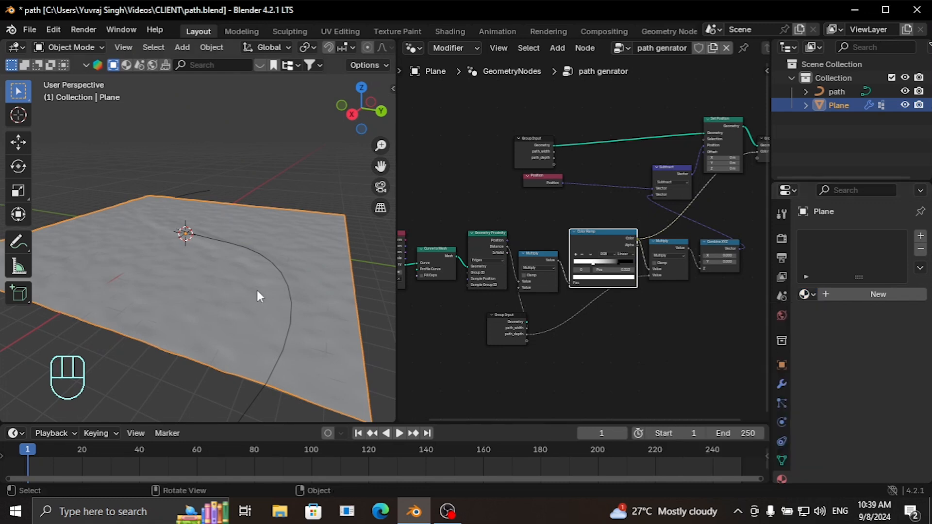
left_click(208, 294)
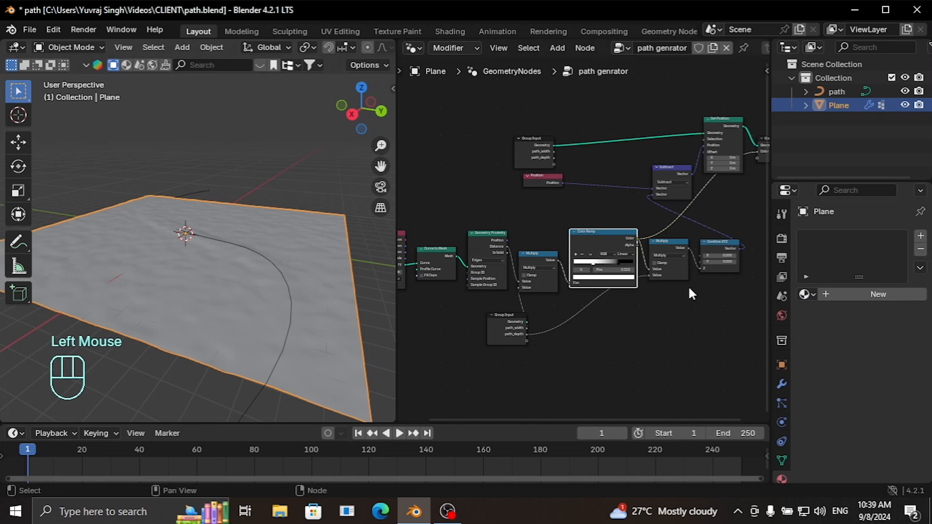
left_click(809, 292)
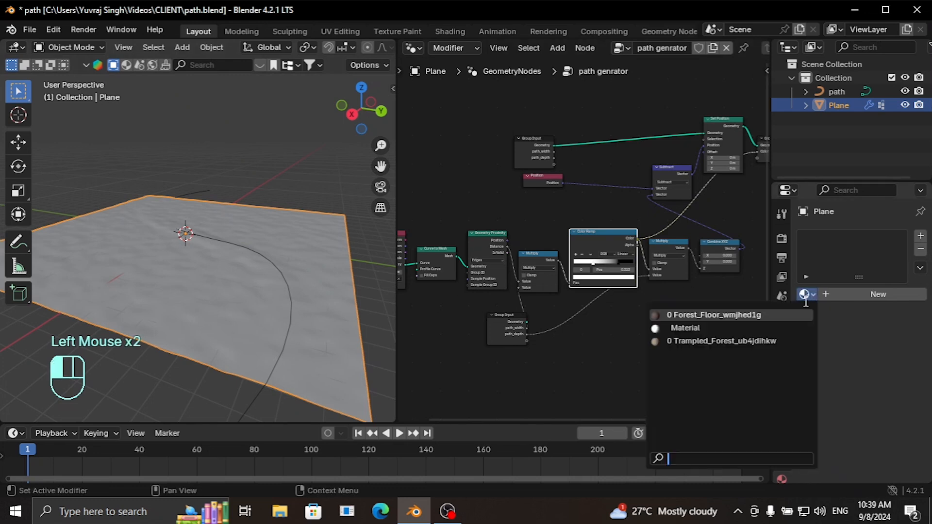
left_click(721, 341)
scroll(320, 315, "up", 2)
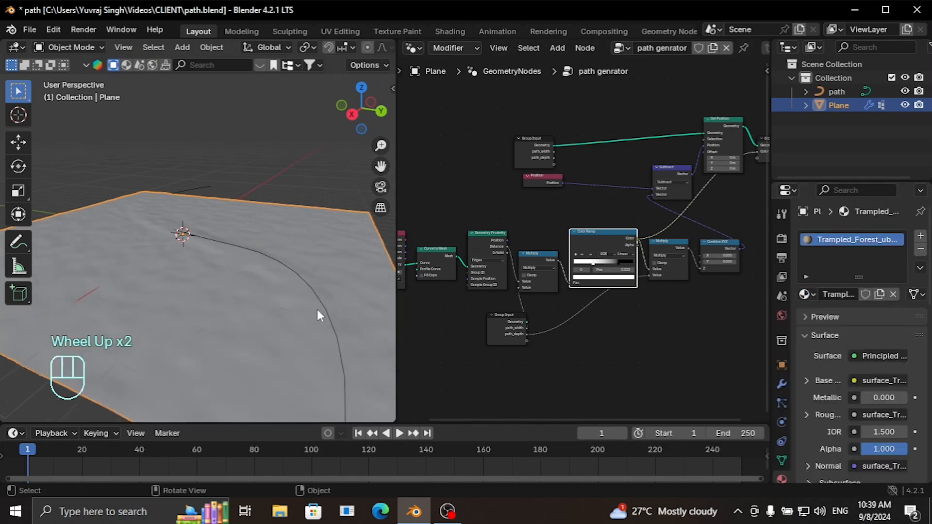
Step: Switch the node editor from Geometry Nodes to the Shader Editor and bring up the material's Texture Coordinate and Mapping nodes
left_click(420, 45)
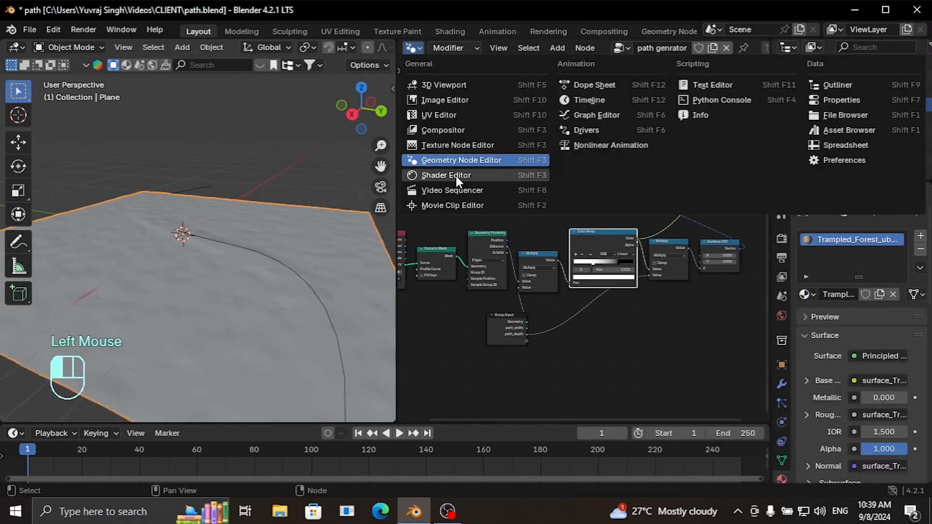
left_click(456, 176)
middle_click_drag(458, 219, 689, 353)
scroll(566, 266, "up", 2)
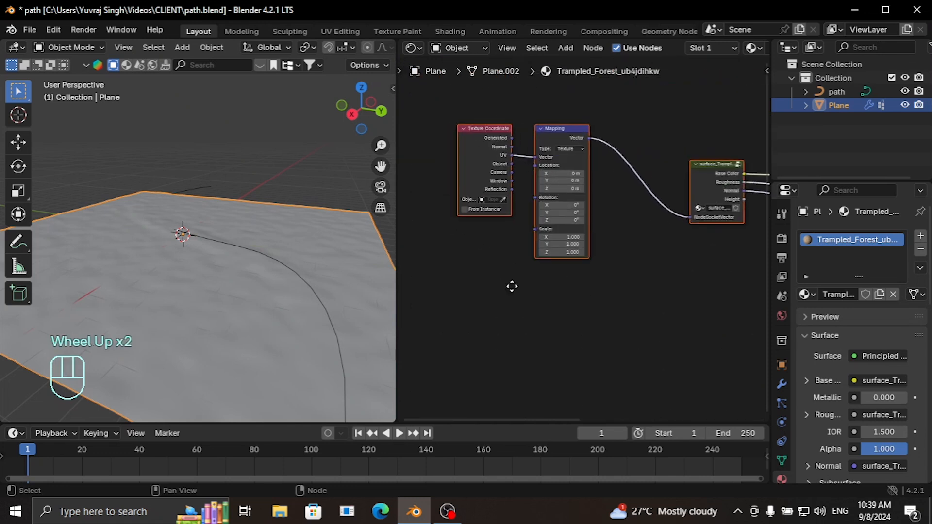
middle_click_drag(510, 285, 541, 288)
scroll(541, 286, "up", 3)
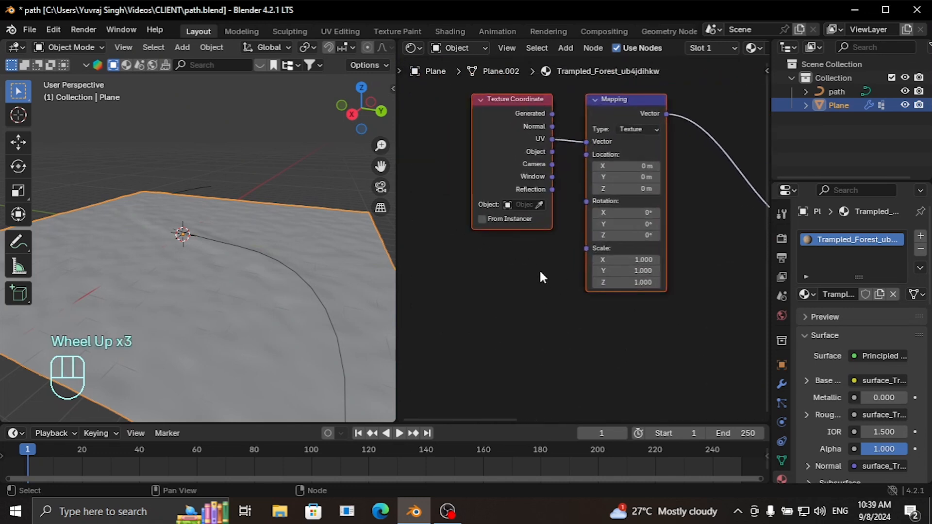
Step: Add a Value node, connect it to the Mapping node's Scale input, and set it to 1
key("shift+a")
type("v")
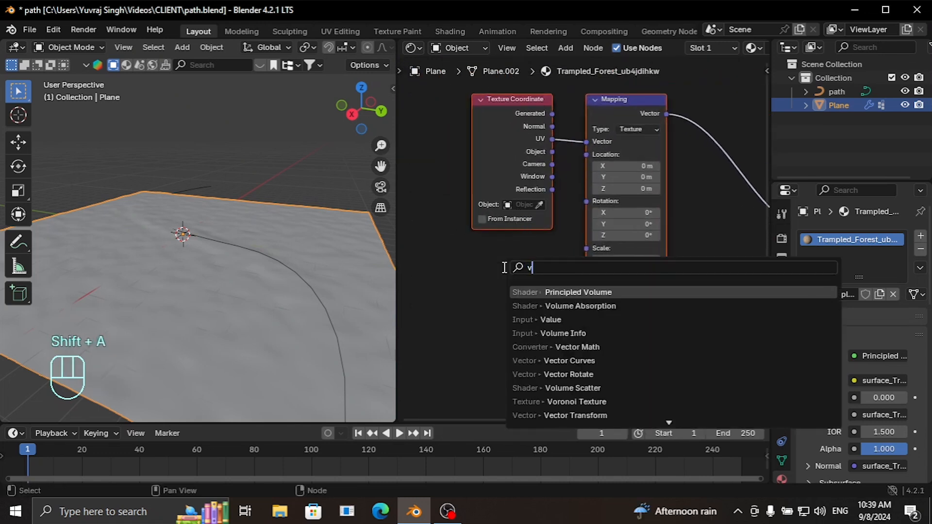
key("Down")
key("Down")
key("Return")
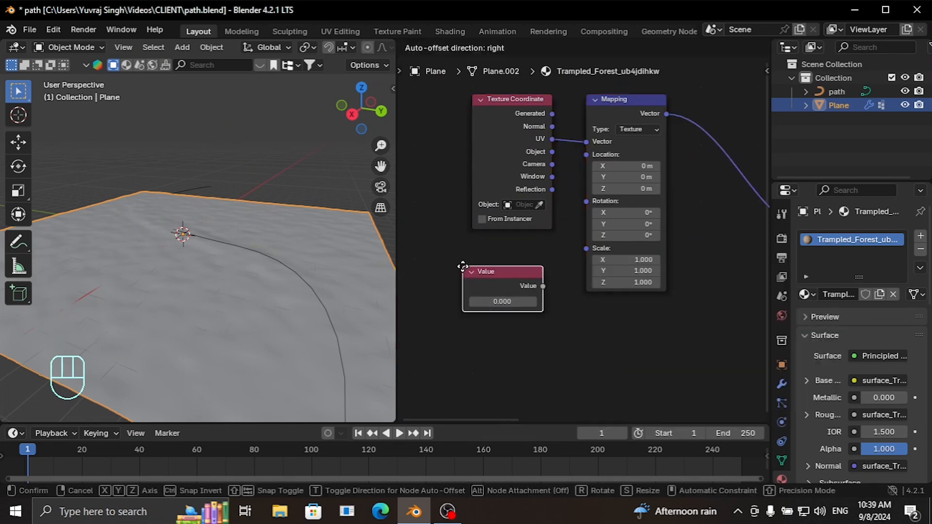
left_click(462, 267)
left_click_drag(587, 248, 544, 286)
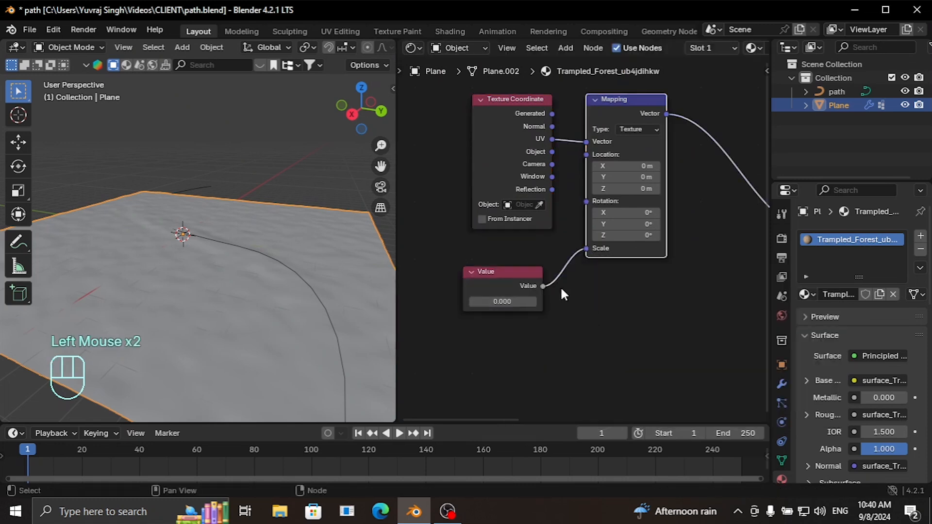
left_click(503, 301)
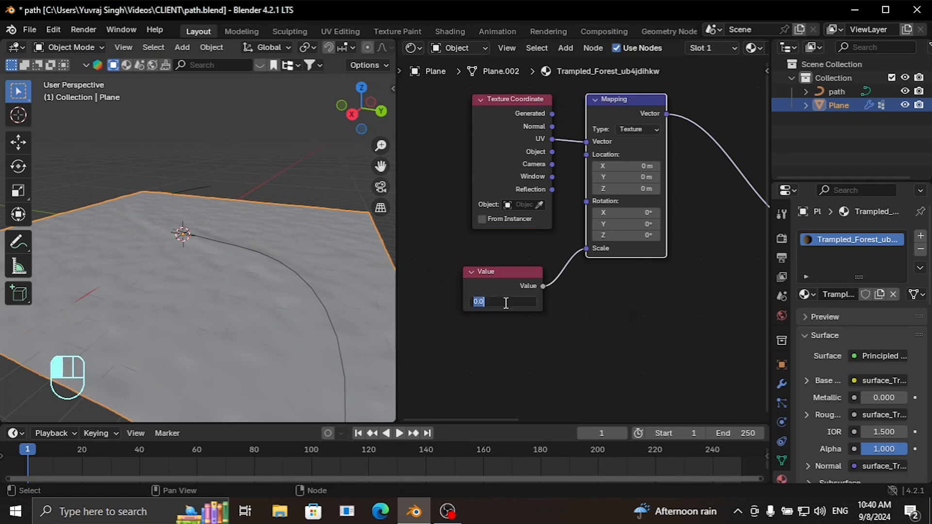
key("Return")
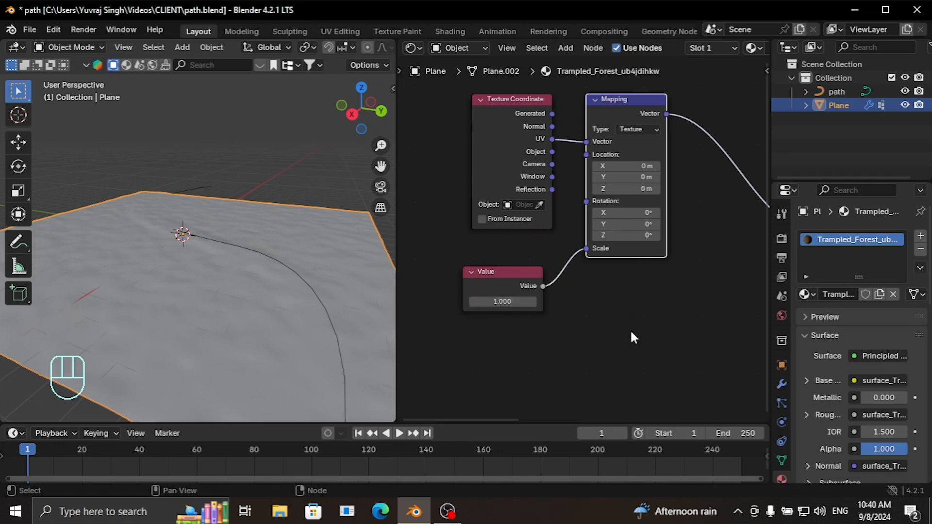
Step: Enter the surface_Trampled_Forest_ub4jdihkw node group that feeds the Principled BSDF
scroll(646, 320, "down", 2)
middle_click_drag(645, 319, 408, 343)
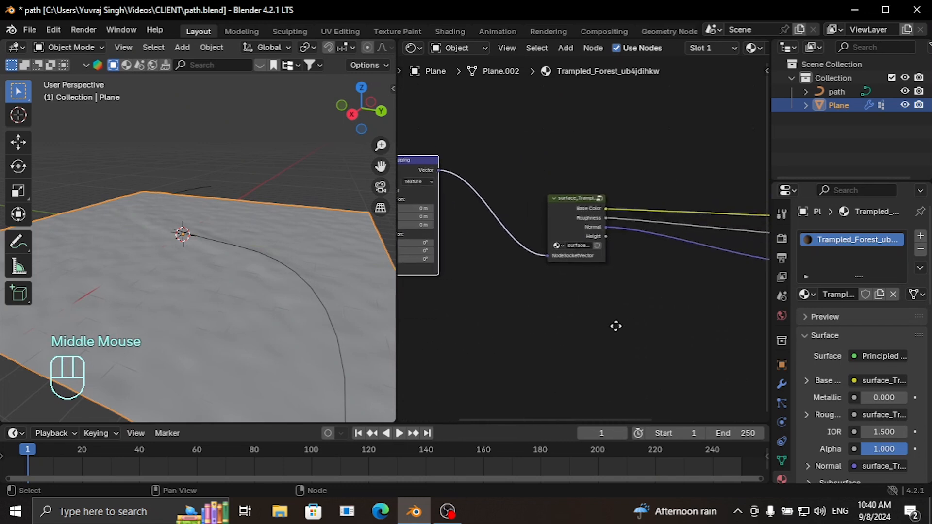
middle_click_drag(624, 324, 528, 170)
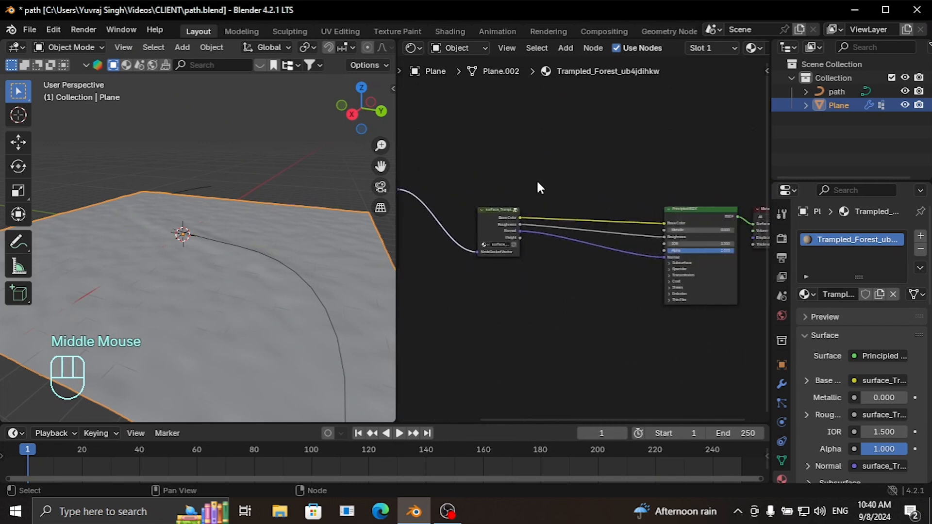
left_click(490, 219)
middle_click_drag(500, 212, 572, 190)
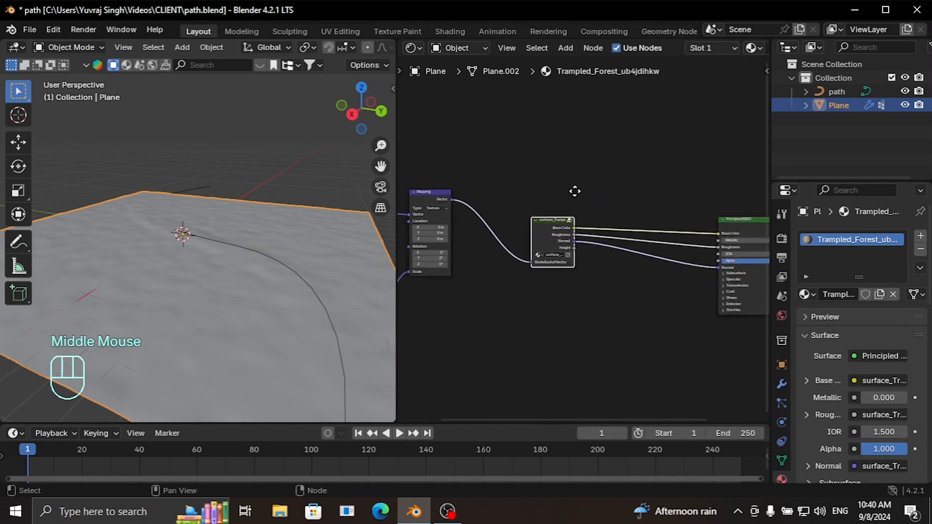
scroll(572, 191, "up", 2)
key("Tab")
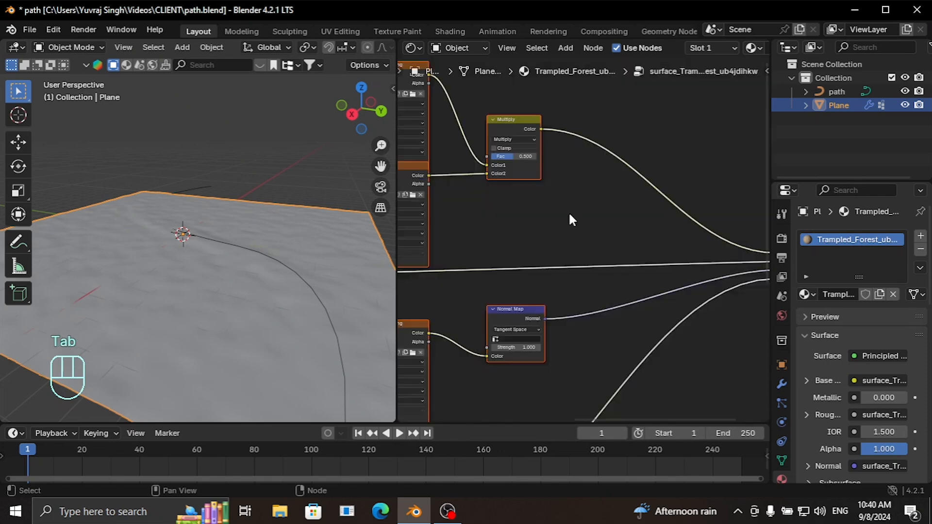
Step: Examine the Normal and Displacement image textures and their connections inside the node group
scroll(574, 213, "down", 3)
middle_click_drag(574, 212, 601, 136)
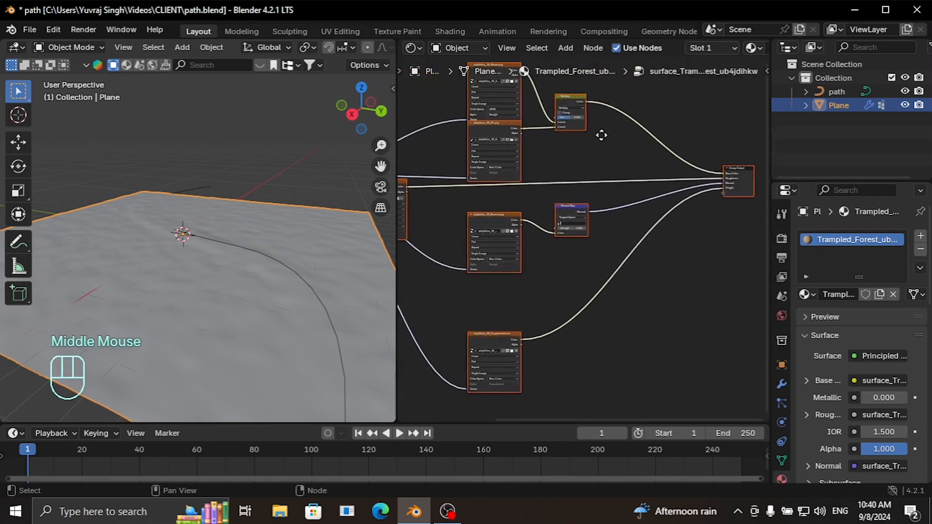
scroll(595, 194, "up", 6)
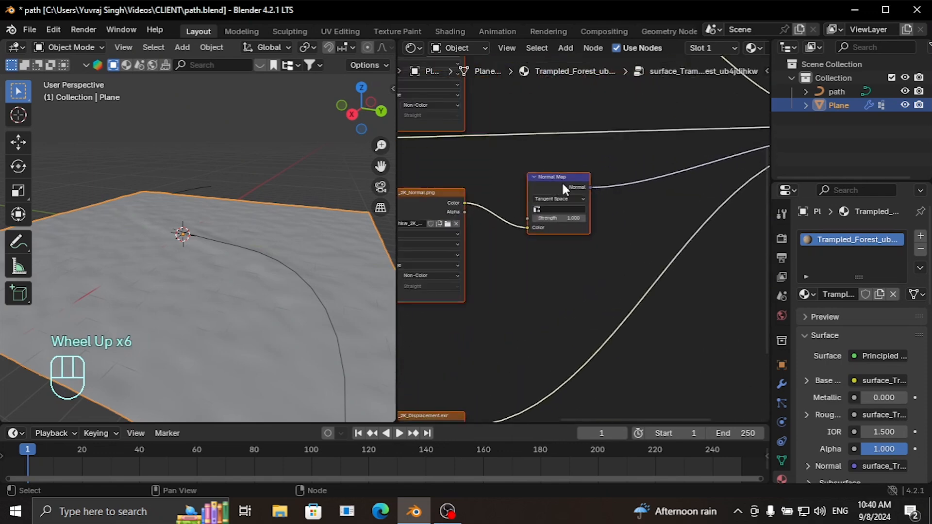
middle_click_drag(609, 175, 495, 252)
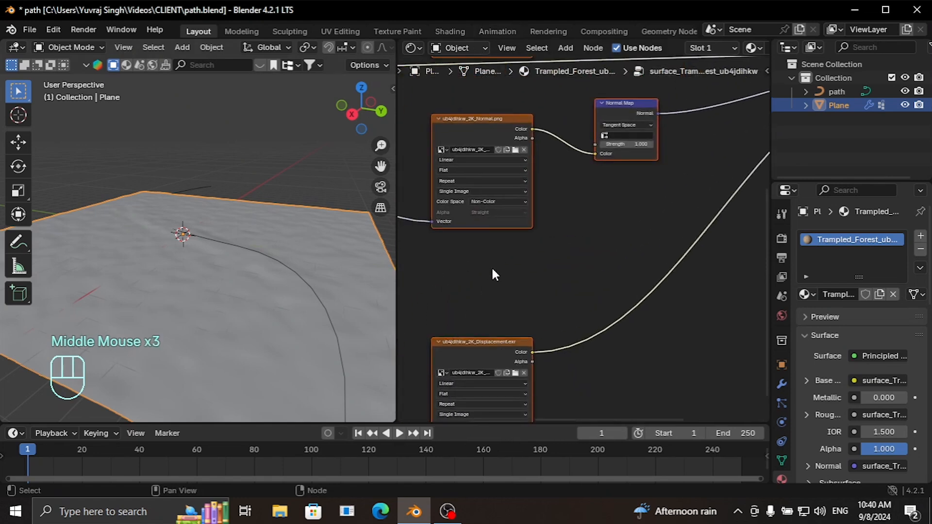
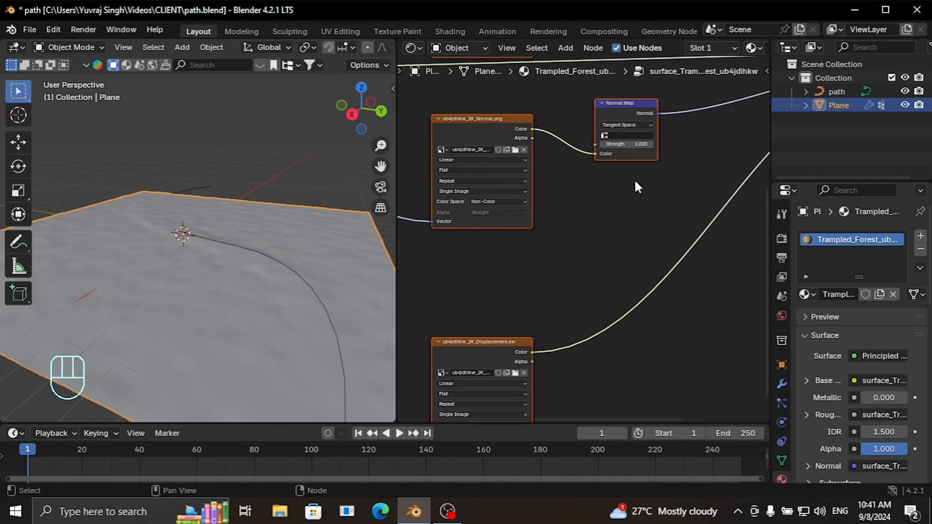
left_click_drag(652, 199, 507, 197)
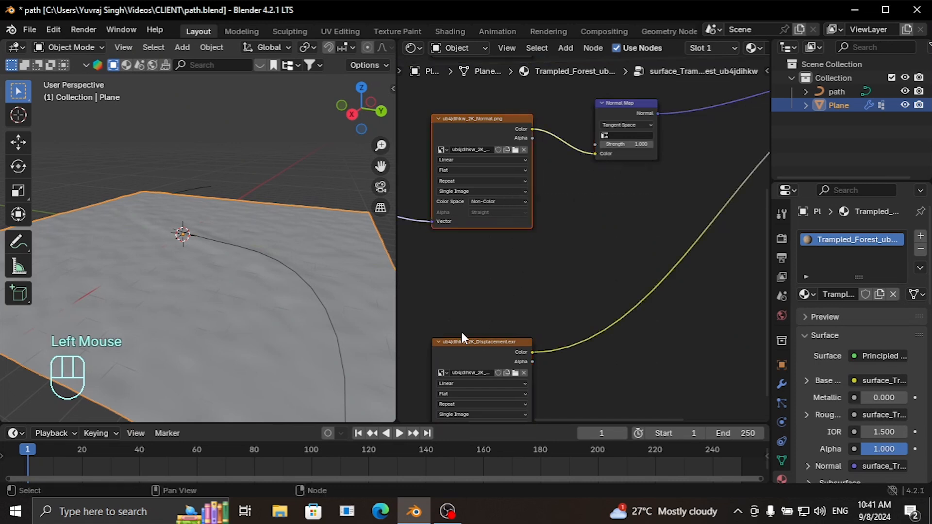
left_click(474, 351)
scroll(532, 276, "down", 3)
middle_click(537, 241)
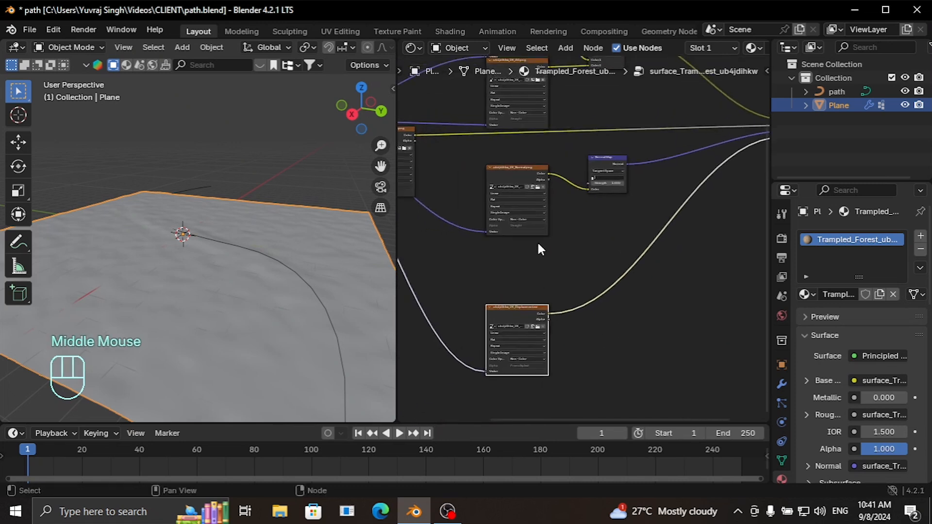
Step: Disconnect the Normal input of the Group Output, exit the group, and disconnect the Principled BSDF's Normal input
middle_click_drag(602, 231, 668, 241)
scroll(668, 241, "up", 4)
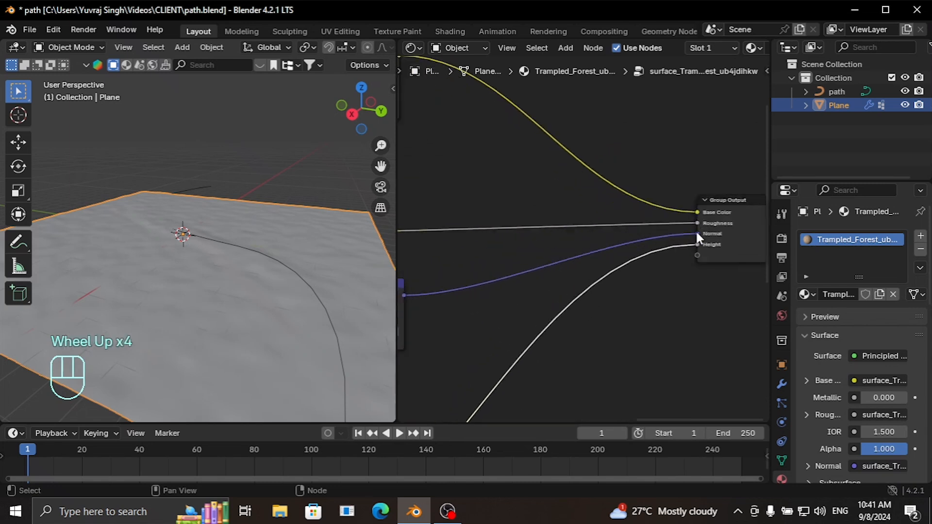
left_click_drag(697, 235, 587, 269)
middle_click_drag(588, 269, 486, 267)
key("Tab")
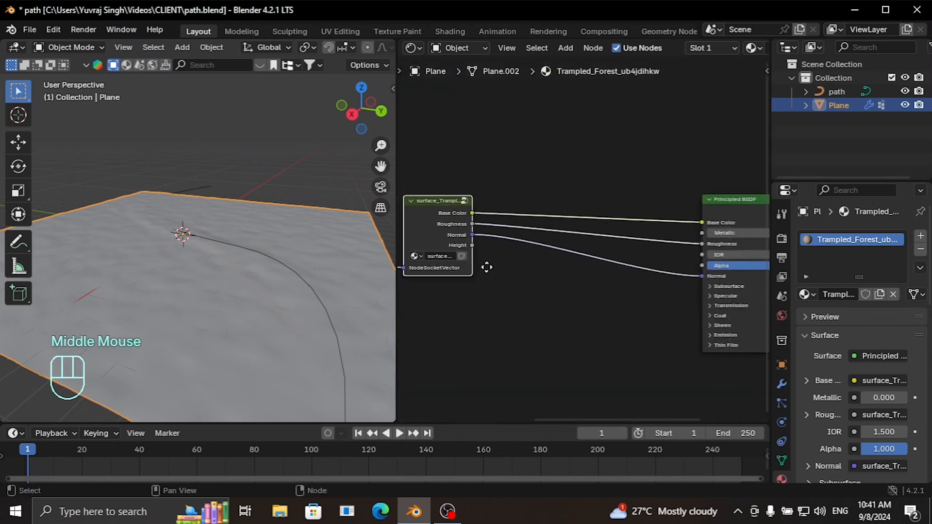
scroll(718, 270, "up", 1)
left_click_drag(695, 277, 557, 290)
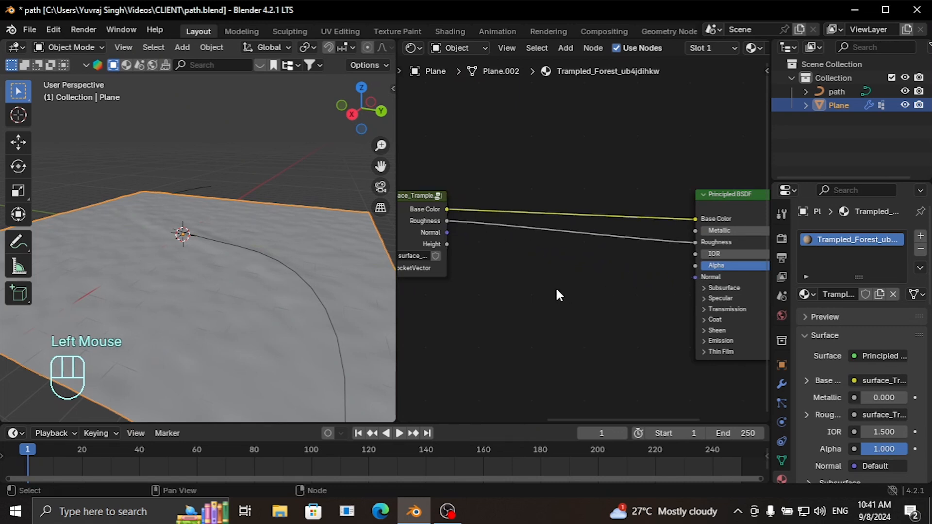
Step: Add a Displacement node linking the surface group's Height output to the Material Output's Displacement input
key("shift+a")
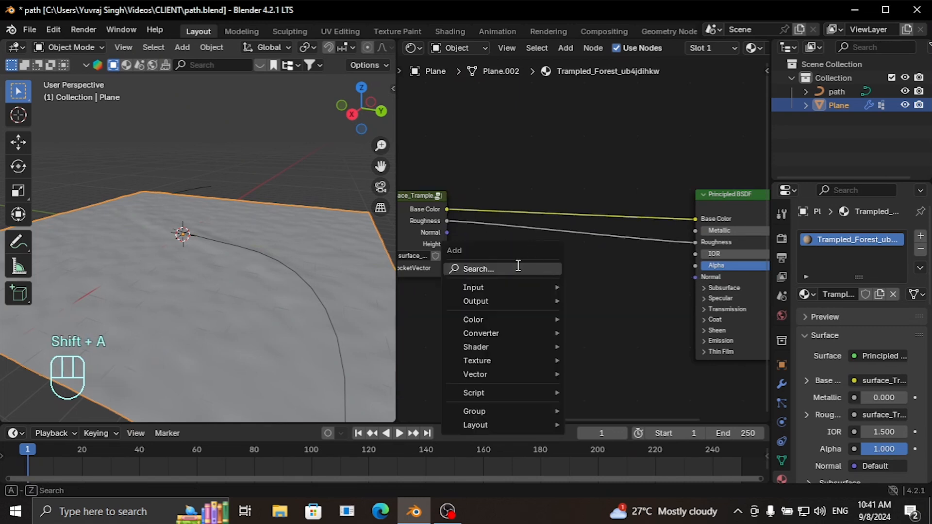
left_click(519, 268)
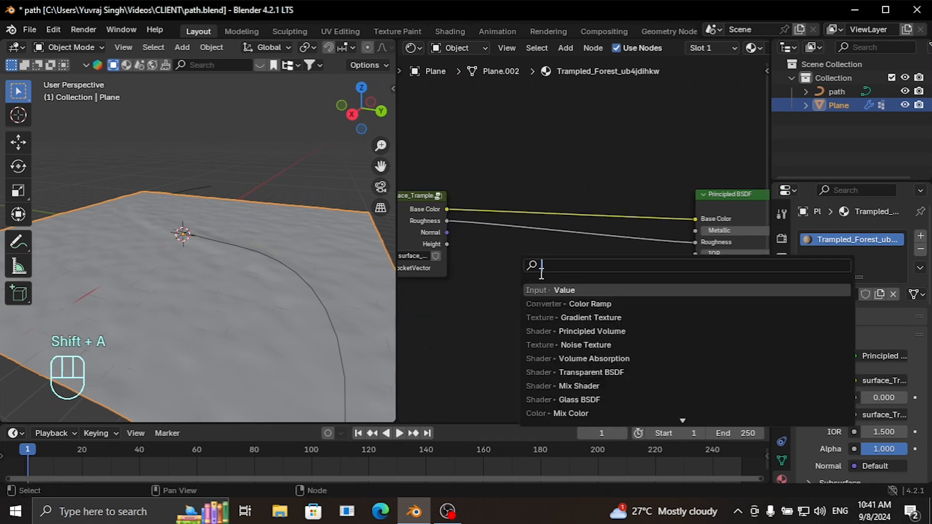
key("BackSpace")
type("d")
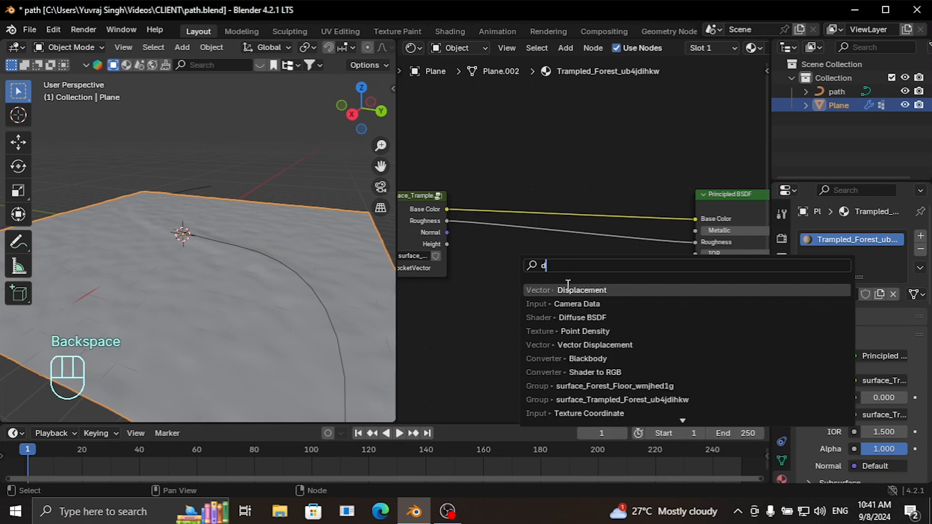
left_click(568, 287)
left_click(524, 258)
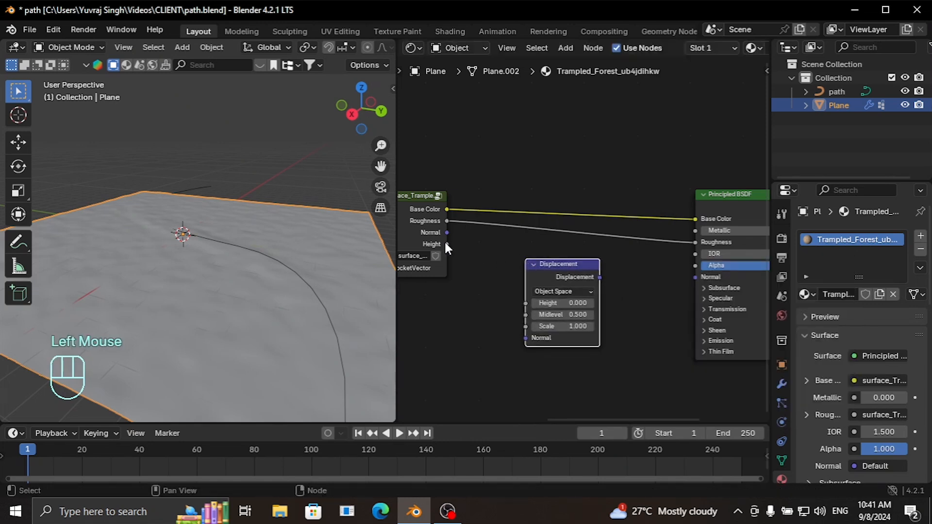
left_click_drag(446, 244, 525, 304)
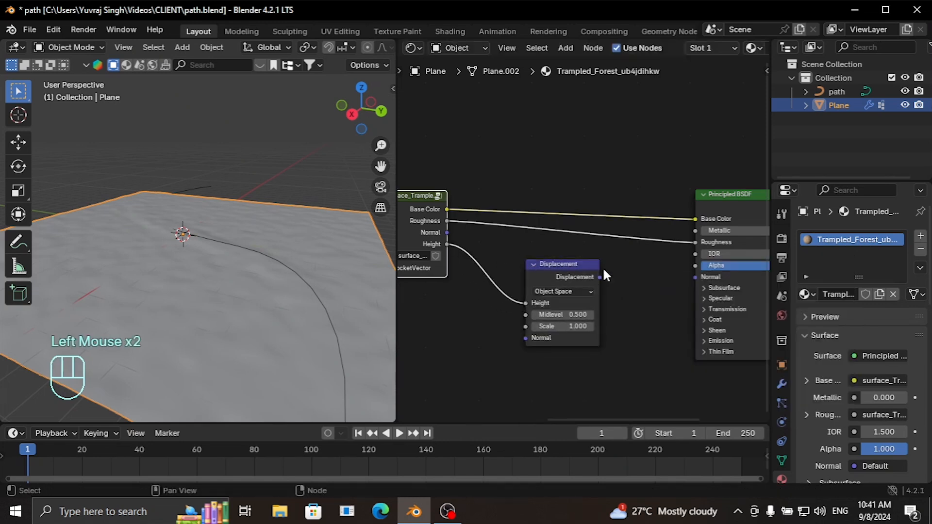
left_click_drag(600, 277, 645, 243)
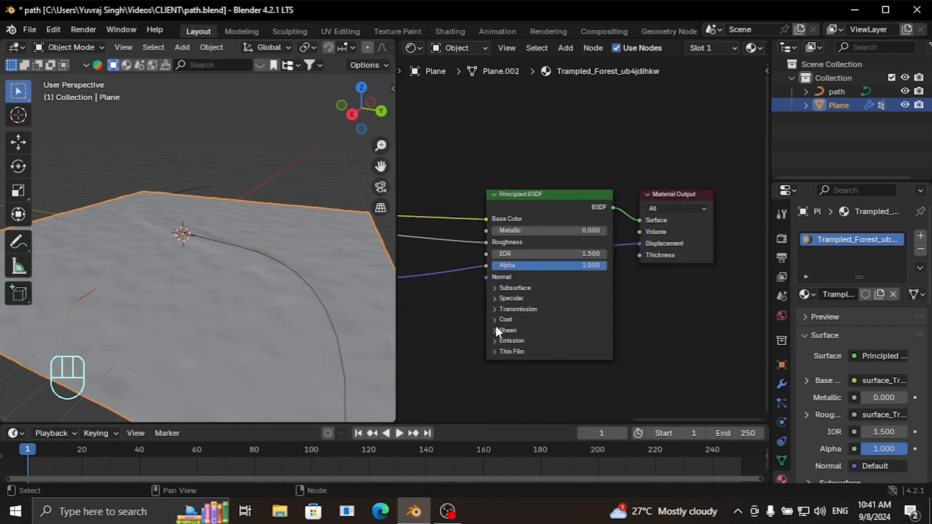
Step: Set the Displacement node's Scale to 0.1
middle_click_drag(497, 332, 602, 312)
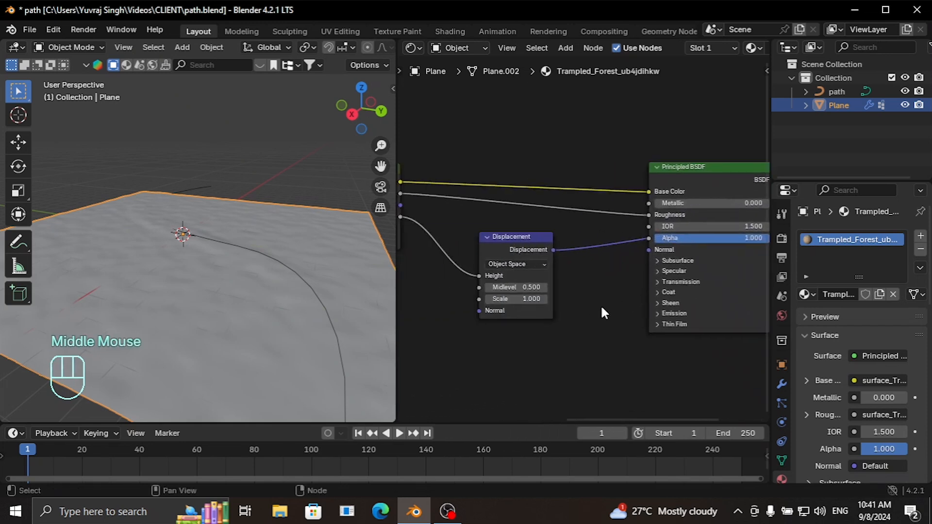
left_click(529, 298)
type("0.1")
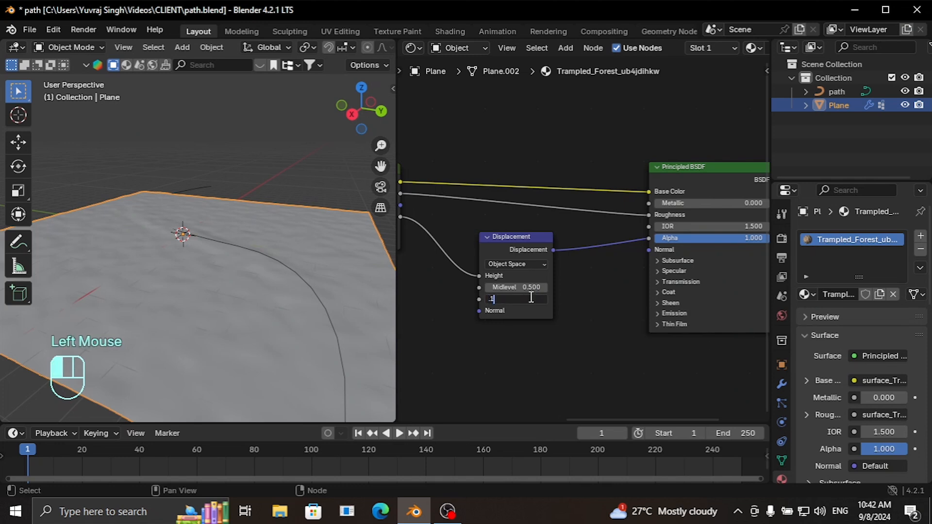
key("Return")
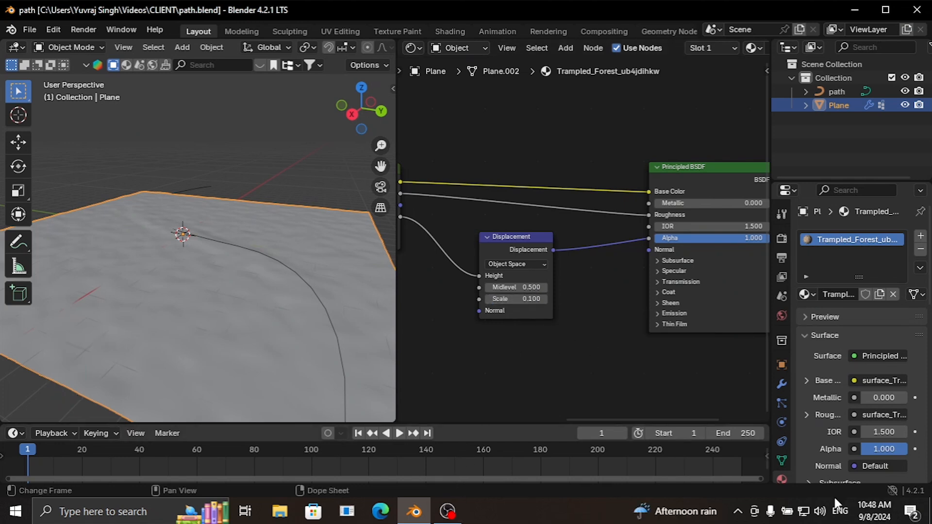
Step: Set the material's surface displacement method to Displacement and Bump
scroll(829, 412, "down", 15)
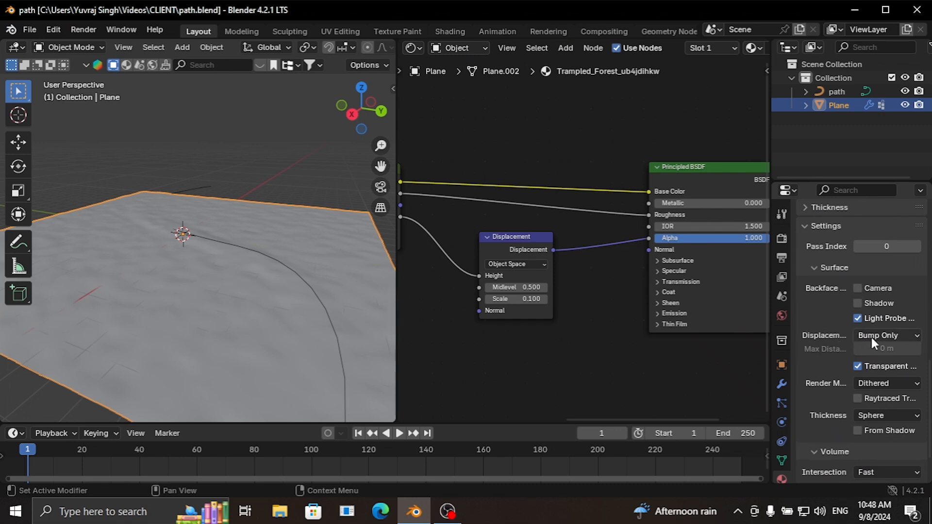
left_click(887, 336)
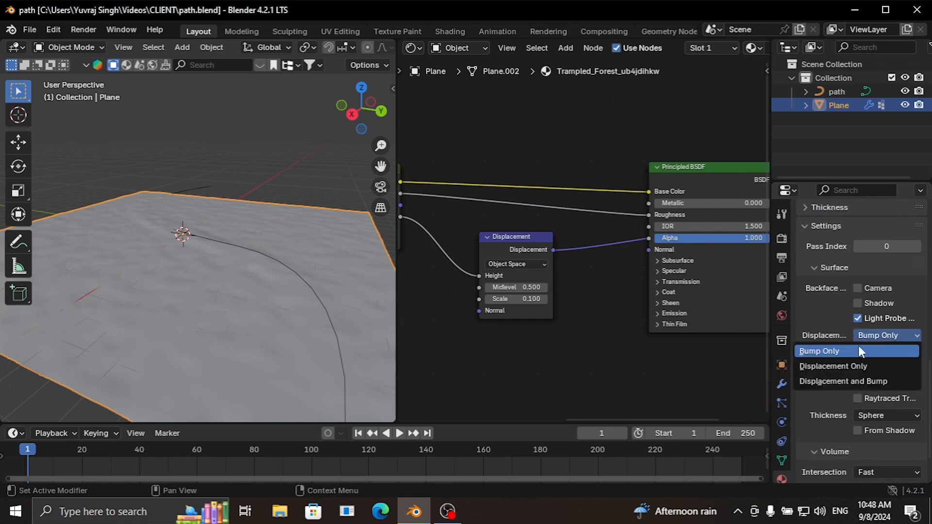
left_click(833, 380)
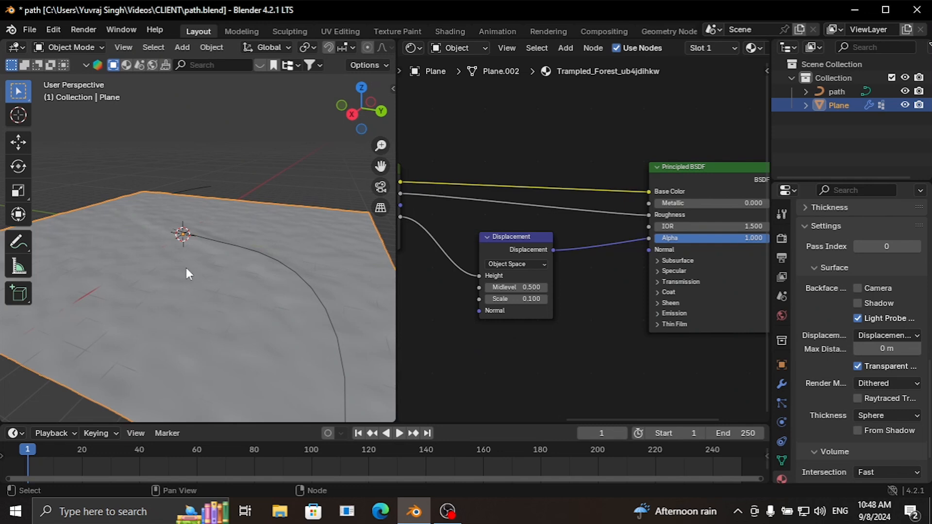
Step: Switch the 3D viewport to Material Preview shading to inspect the ground texture on the plane
scroll(420, 322, "down", 2)
middle_click_drag(420, 322, 456, 312)
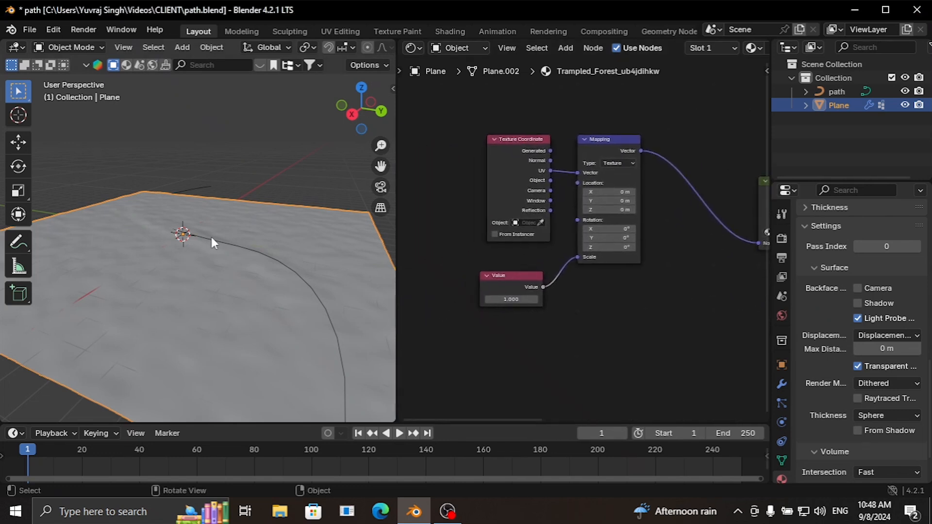
key("z")
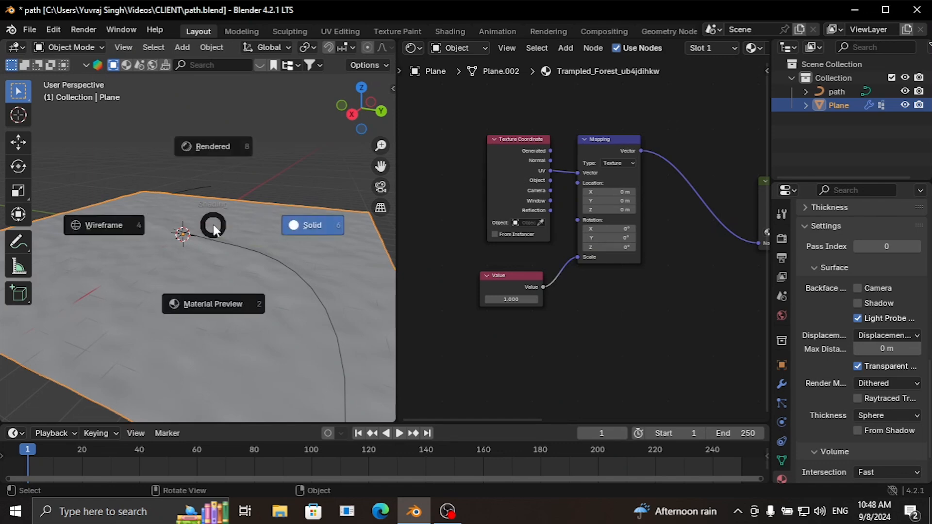
left_click(214, 299)
scroll(500, 339, "up", 1)
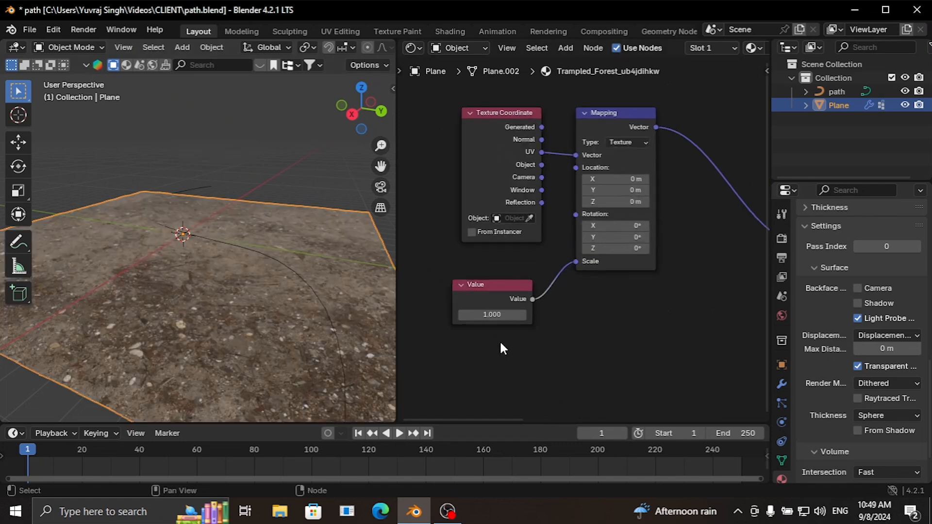
Step: Try 0.2 and 0.1 in the Value node that drives the Mapping node's Scale
mouse_move(491, 314)
left_mouse_down()
mouse_move(522, 314)
mouse_move(494, 315)
left_mouse_up()
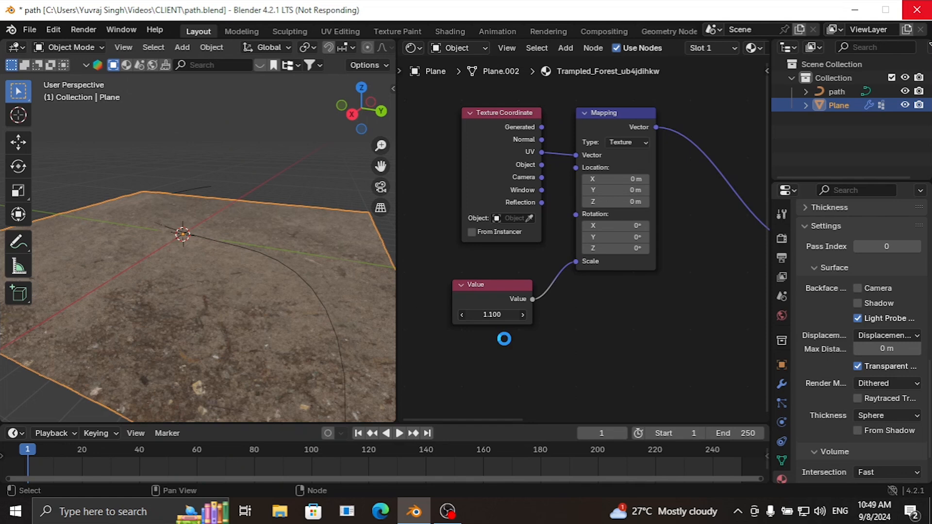
double_click(497, 316)
type(".2")
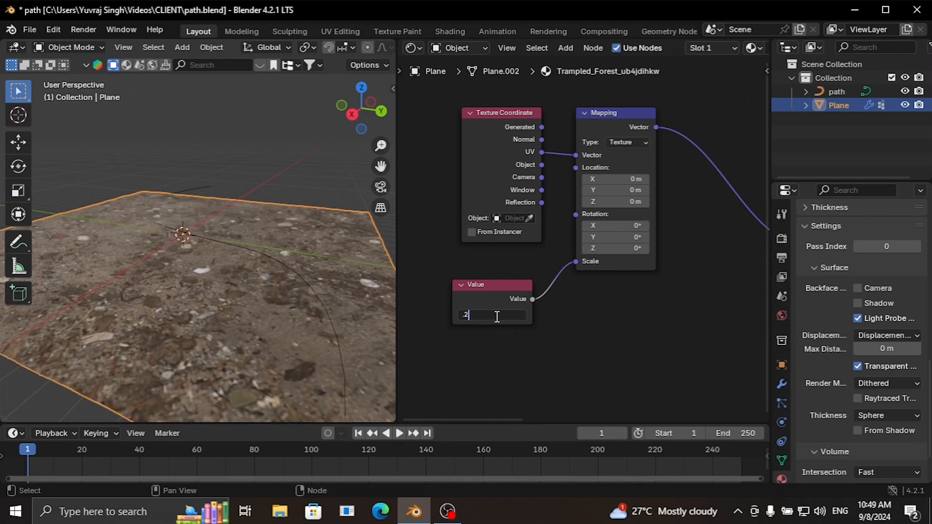
key("Return")
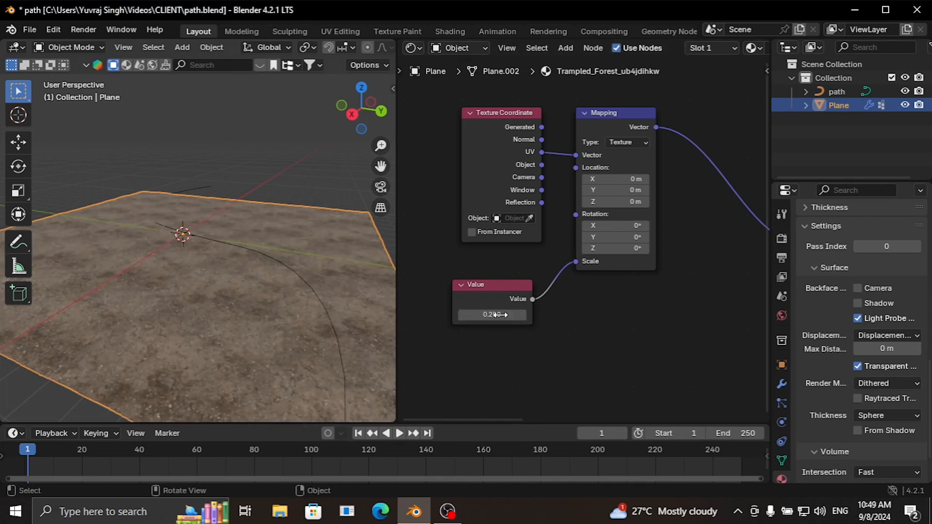
double_click(499, 315)
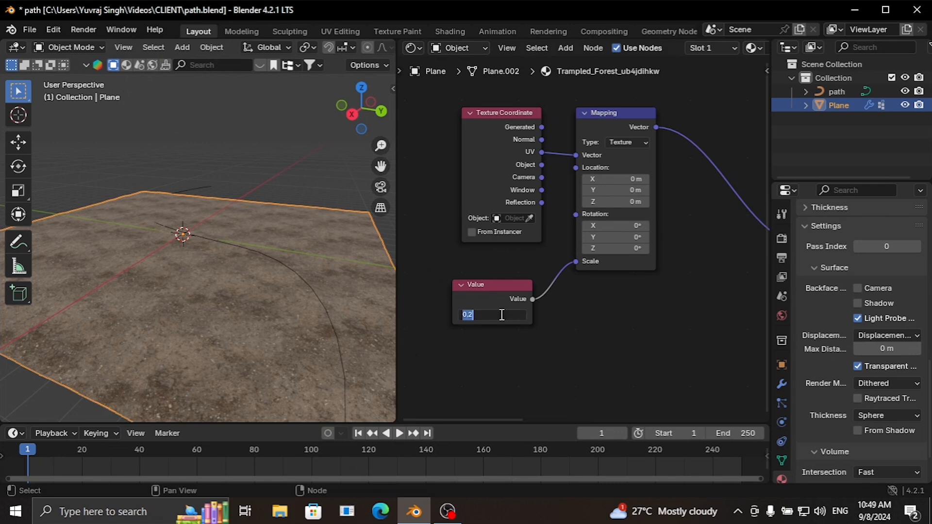
type("0.1")
key("Return")
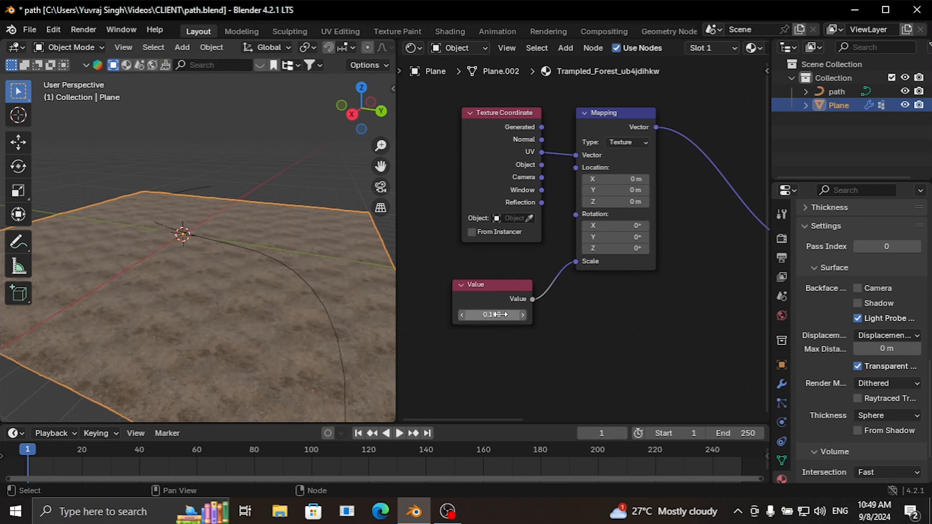
Step: Set the Value node driving the Mapping node's Scale to 0.3
double_click(502, 315)
type("0.3")
key("Return")
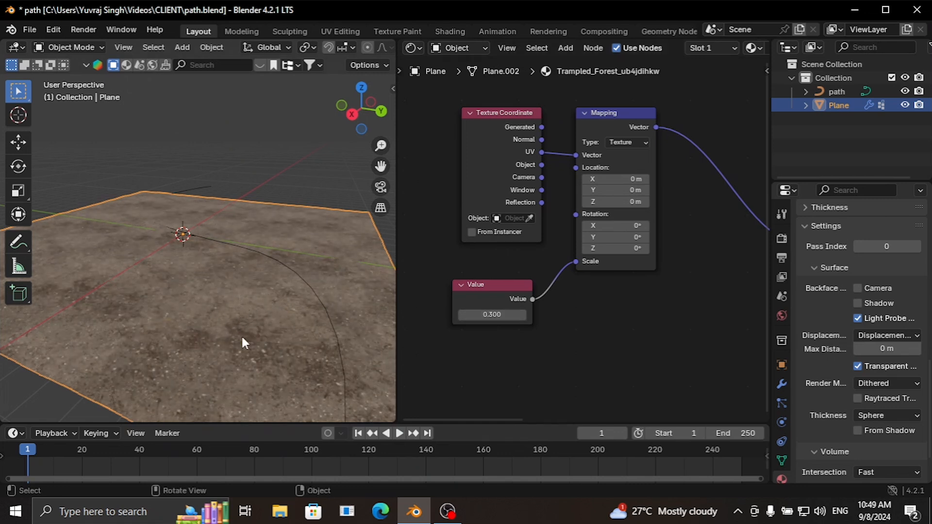
scroll(852, 347, "up", 15)
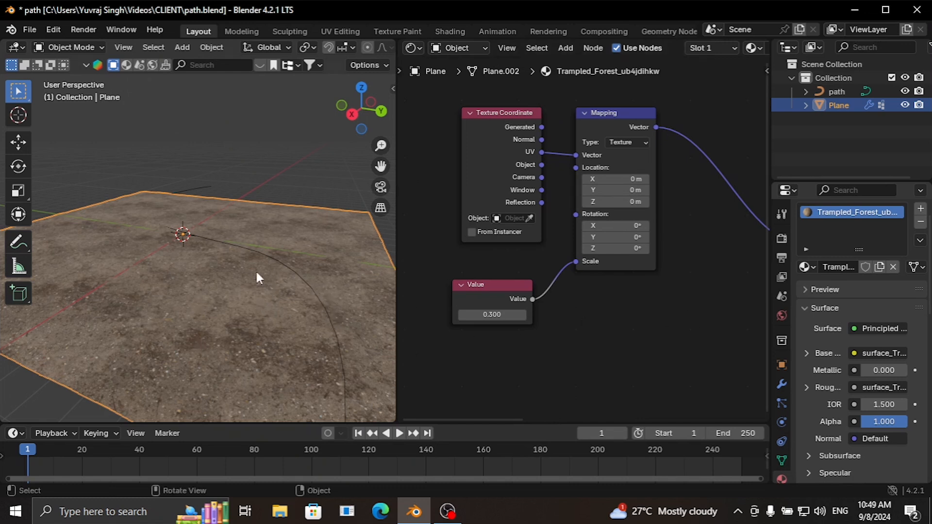
Step: Move the Material Output node farther away from the Principled BSDF and return the 3D viewport to Solid shading
scroll(637, 354, "down", 3)
middle_click_drag(646, 335, 520, 348)
left_click(617, 206)
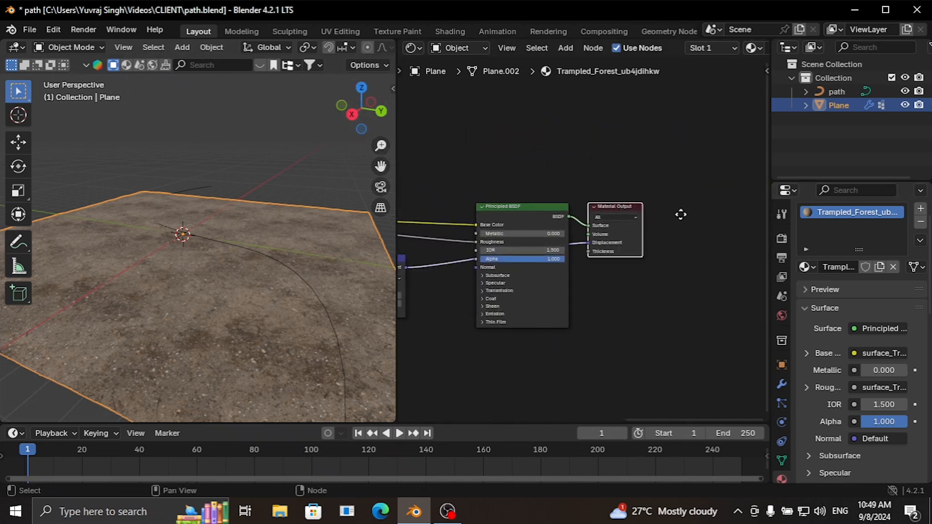
key("g")
left_click(732, 222)
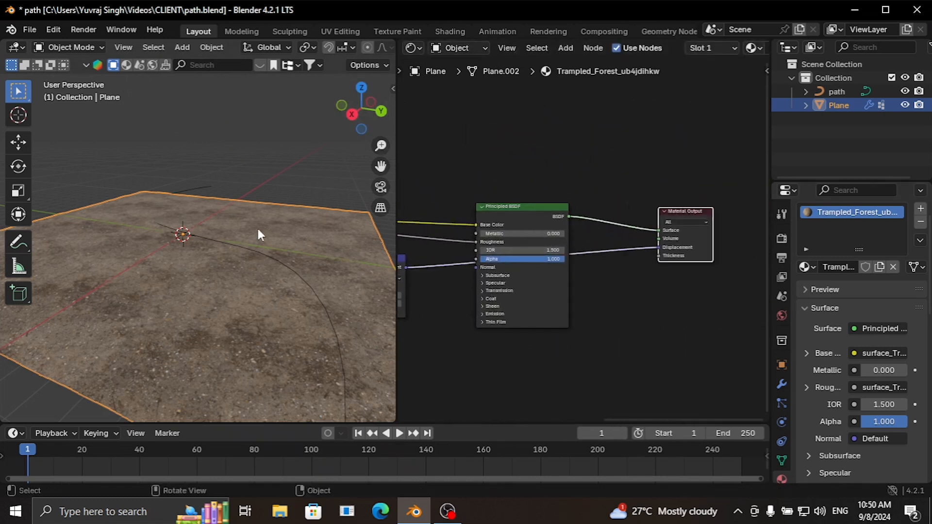
key("z")
left_click(357, 230)
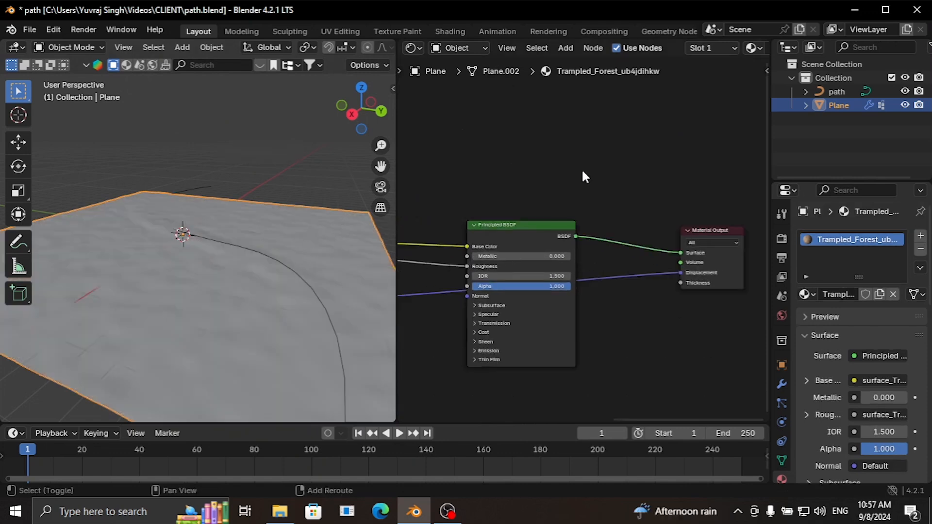
Step: Insert a Mix Shader between the Principled BSDF and the Material Output's Surface input, and set its Fac to 1.000
key("shift+a")
type("mi")
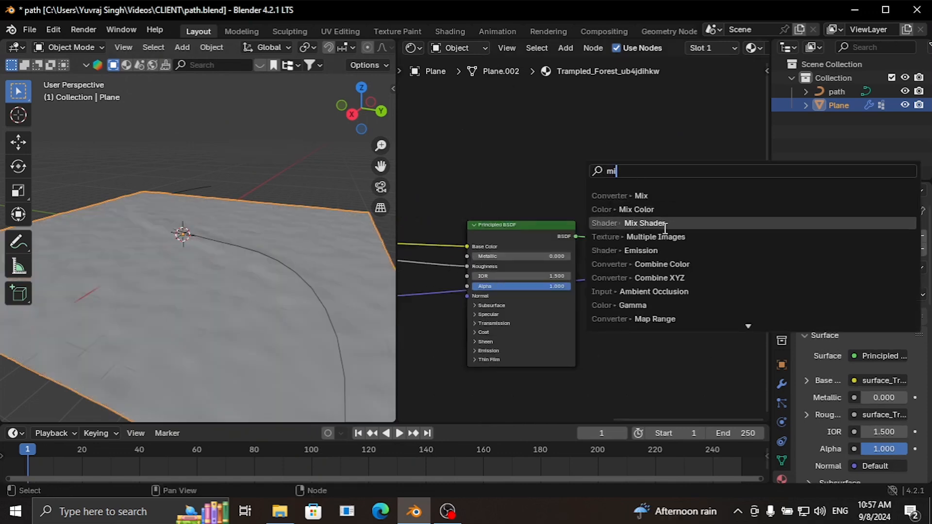
left_click(641, 223)
left_click(639, 240)
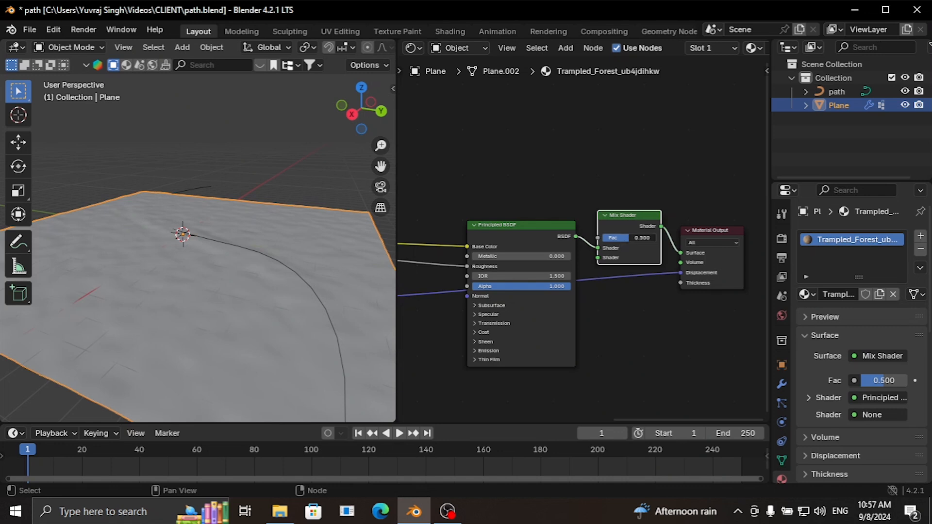
left_click_drag(629, 238, 665, 258)
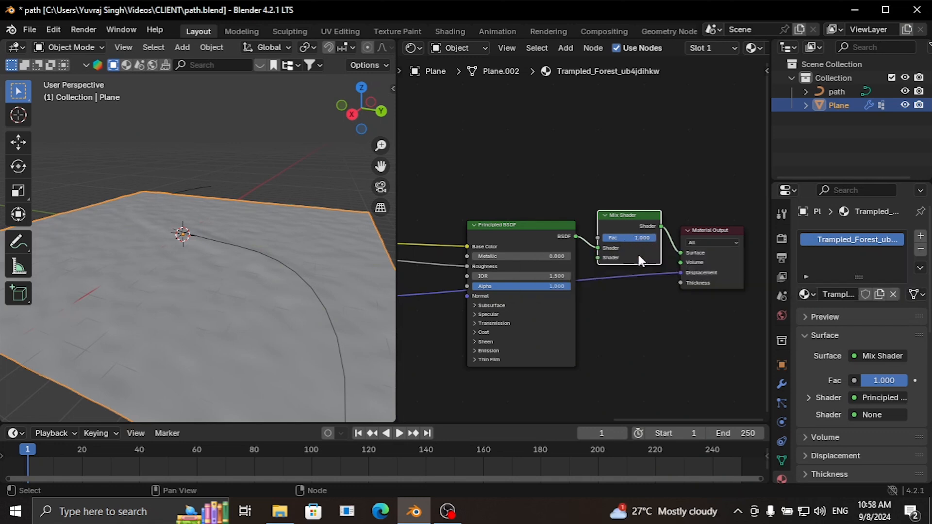
Step: Add a color attribute named path_color to the plane's mesh, with Vertex domain and Color data type
left_click(782, 460)
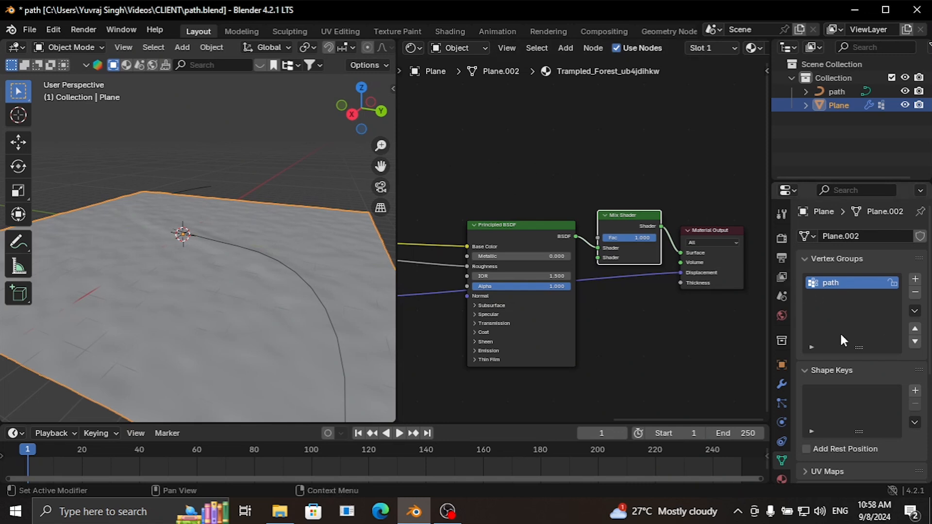
scroll(840, 333, "down", 3)
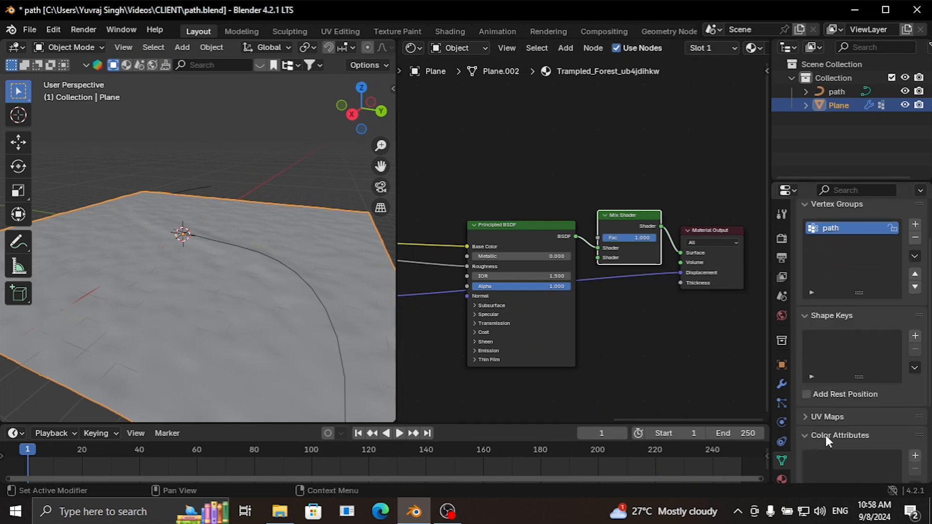
scroll(825, 433, "down", 4)
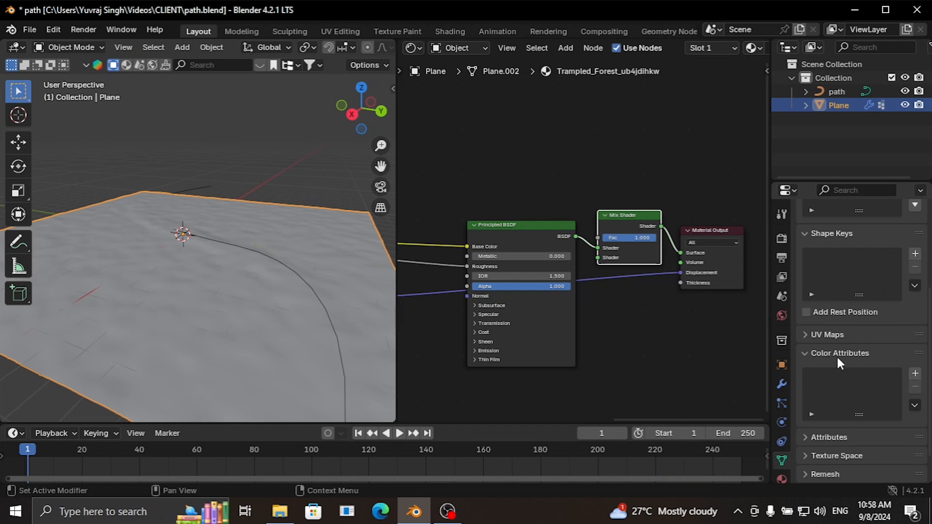
left_click(915, 375)
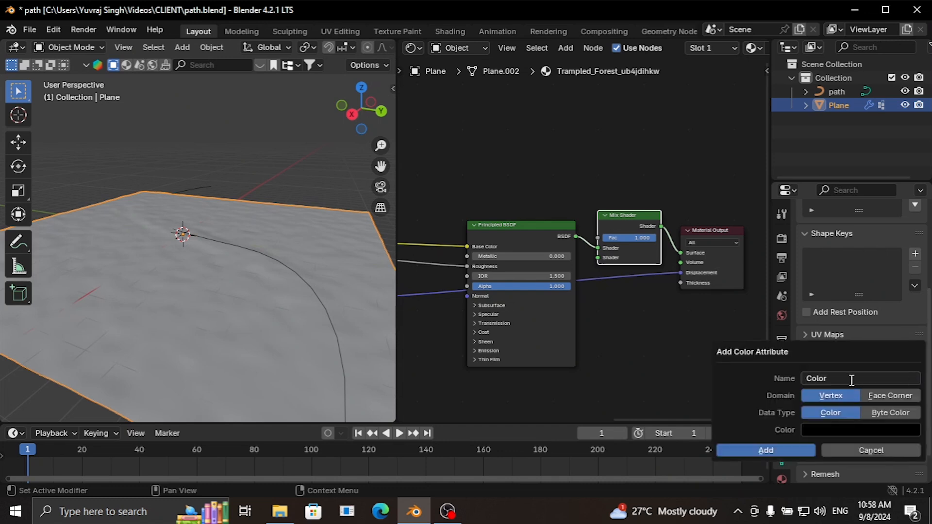
left_click(804, 378)
type("path_co")
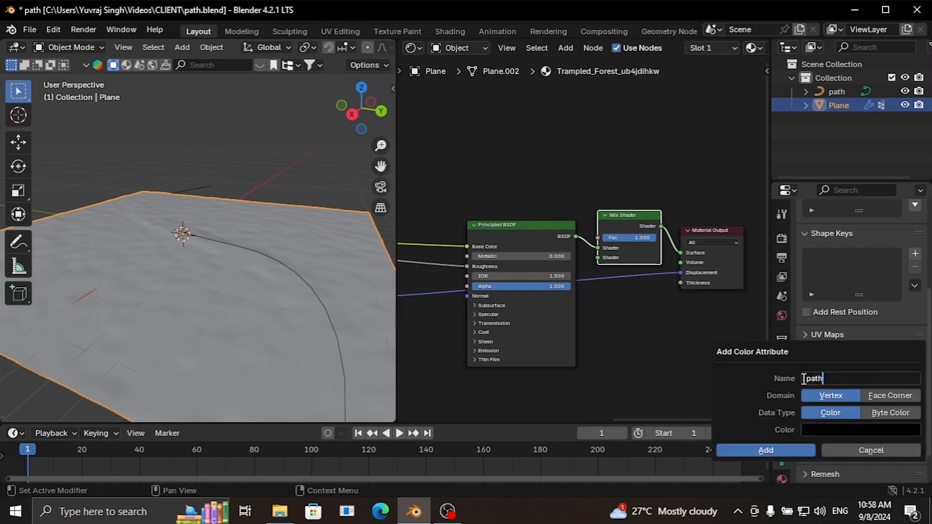
key("Return")
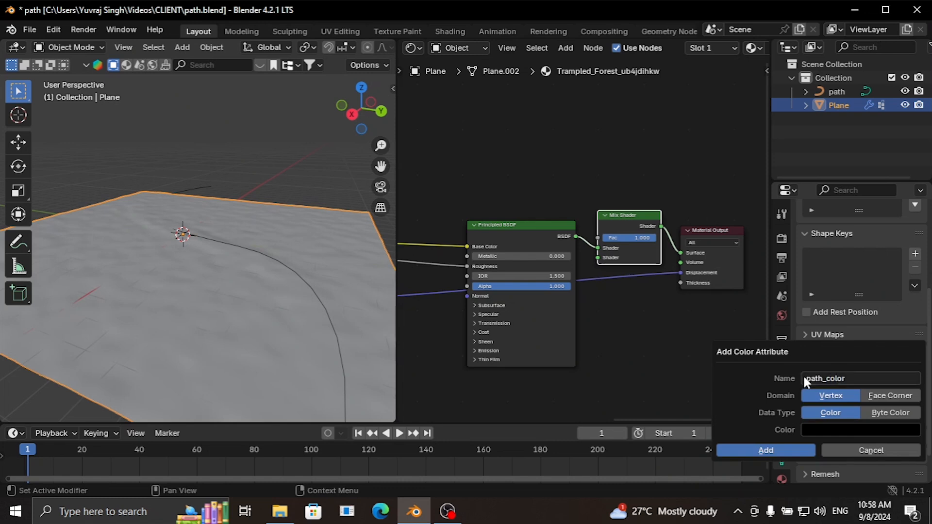
left_click(766, 451)
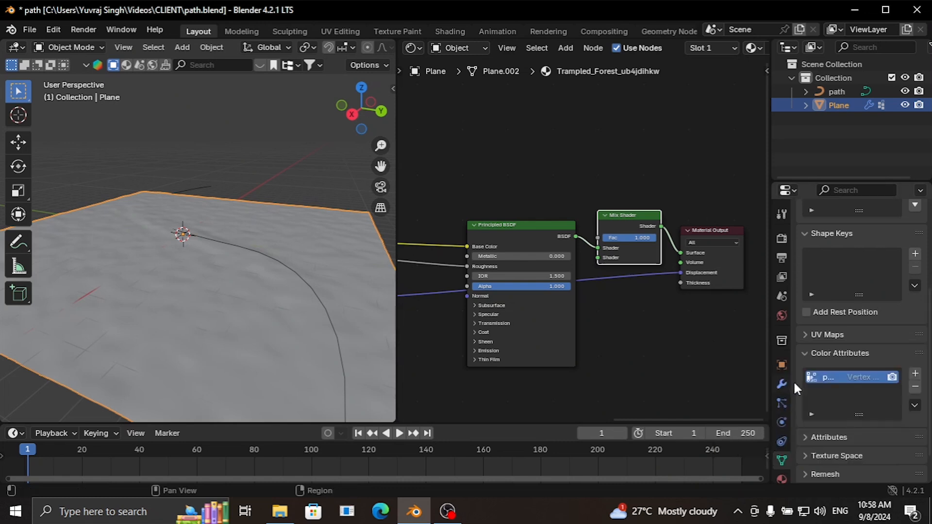
Step: Switch the path genrator modifier's Color output attribute to path and back to path_color
left_click(781, 384)
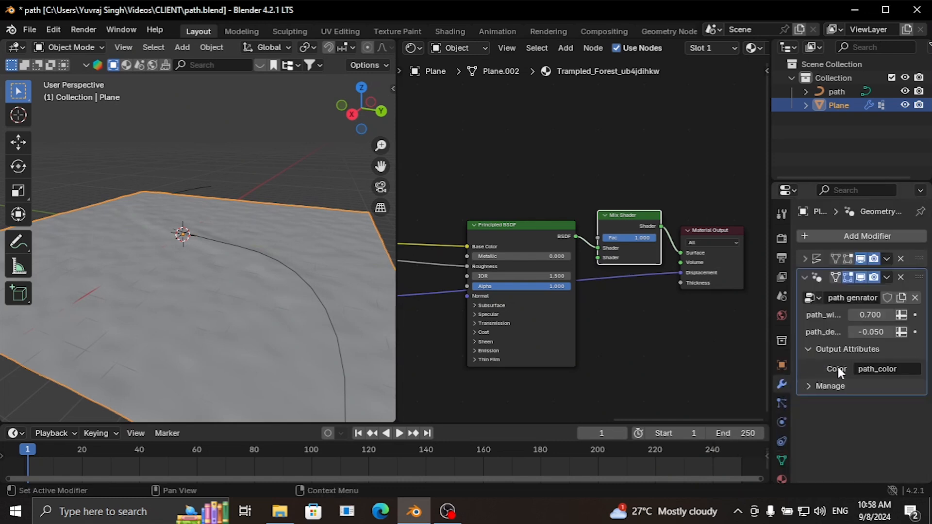
left_click(893, 369)
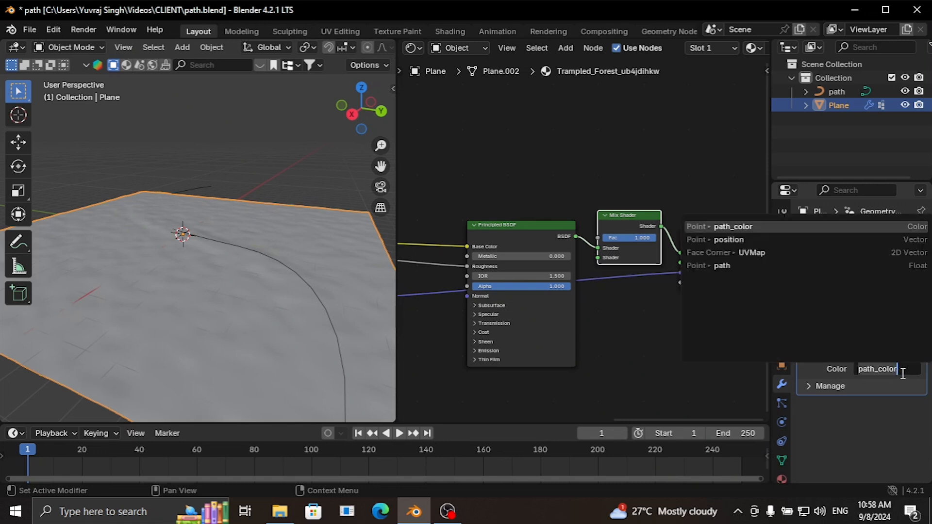
left_click(739, 268)
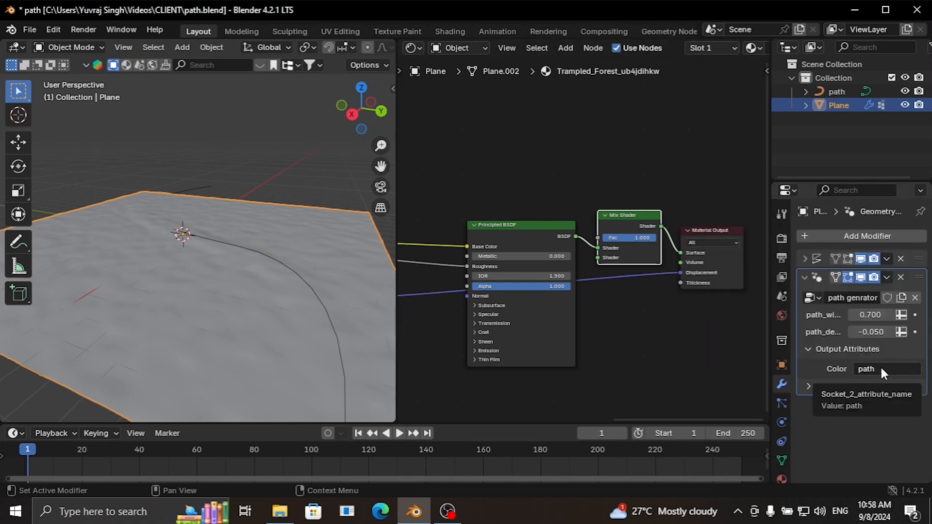
left_click(881, 369)
left_click(733, 227)
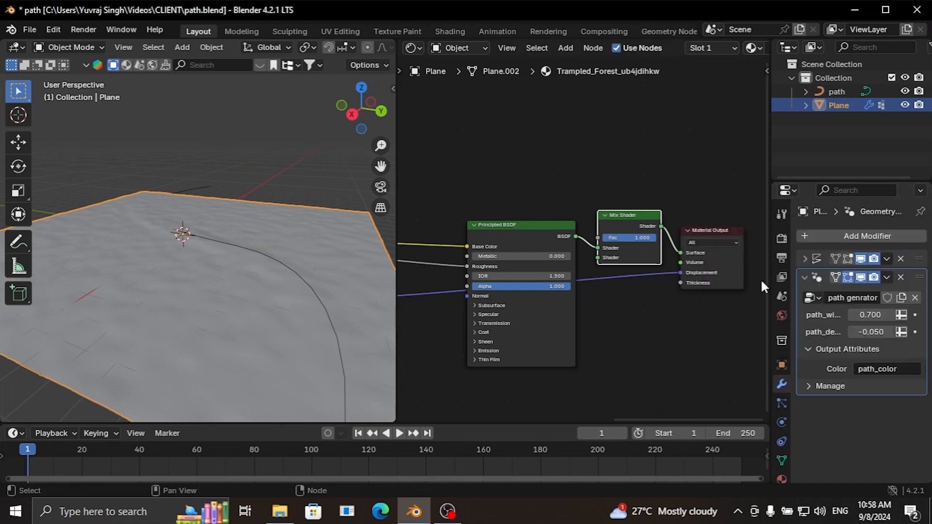
Step: Remove the path vertex group from the plane and return to its modifier settings
left_click(782, 459)
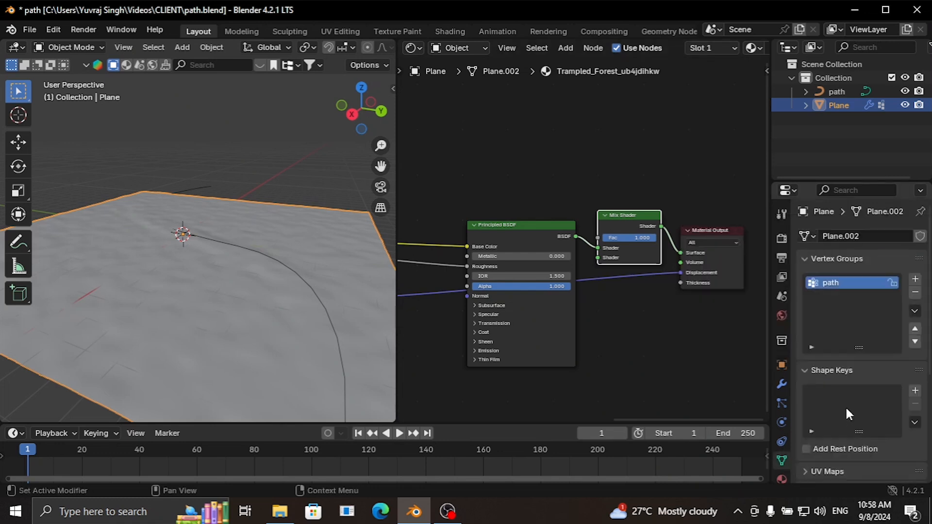
scroll(846, 406, "down", 4)
scroll(855, 369, "up", 4)
left_click(915, 292)
scroll(818, 319, "down", 4)
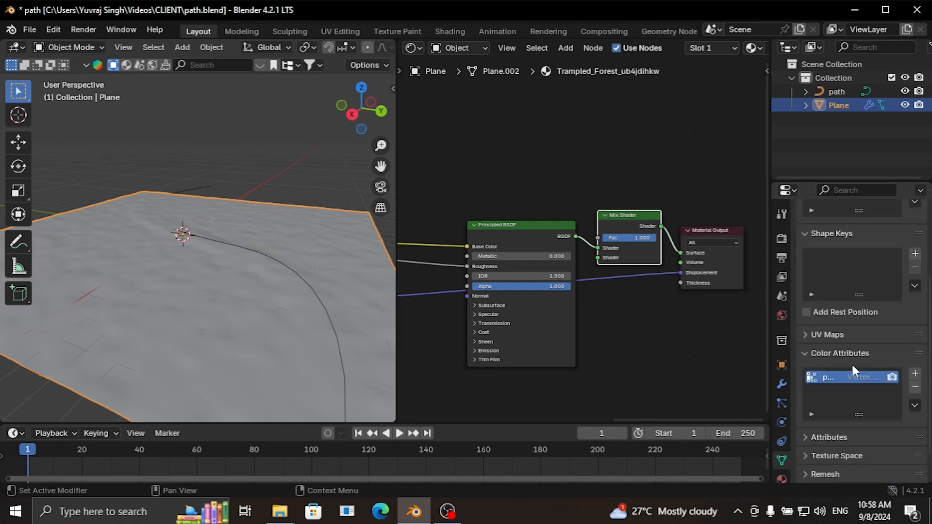
left_click(781, 384)
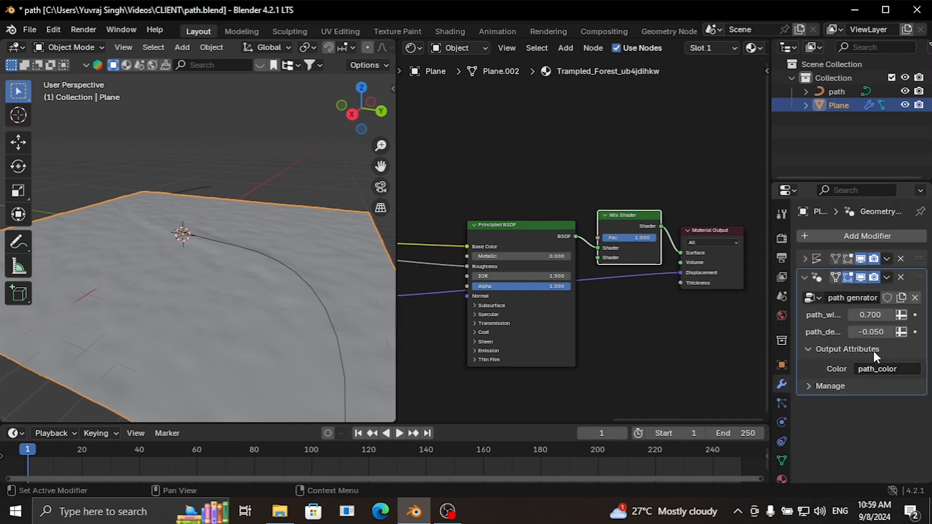
Step: Add a Color Attribute node above the Principled BSDF and try to choose an attribute for it
key("shift+a")
left_click(503, 140)
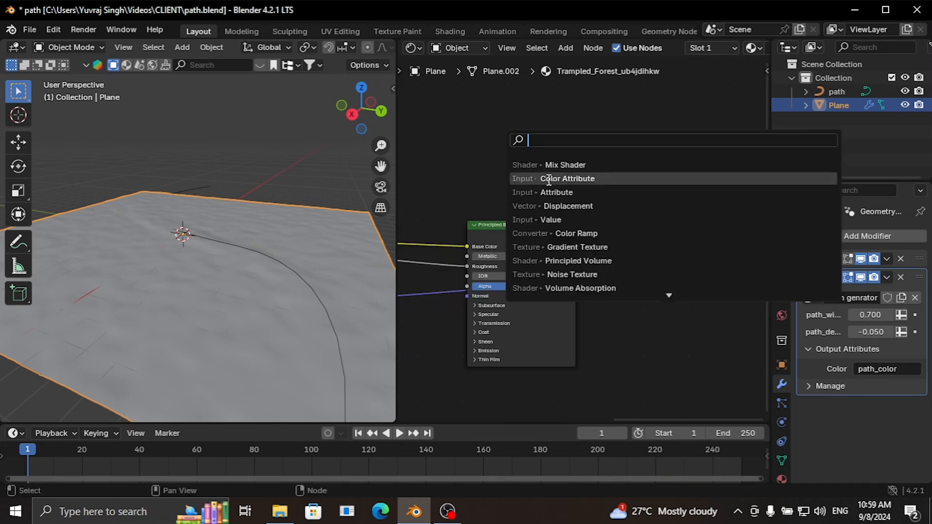
left_click(546, 178)
left_click(505, 136)
left_click(542, 172)
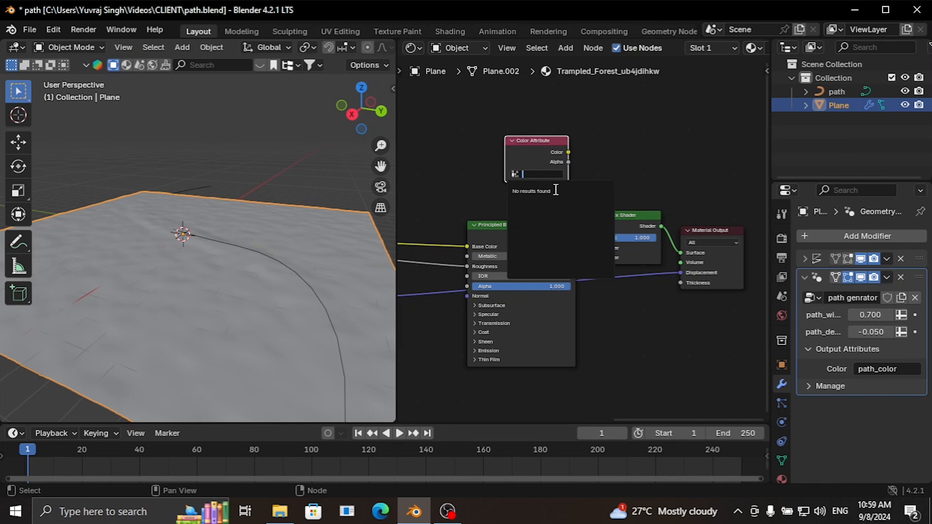
key("Return")
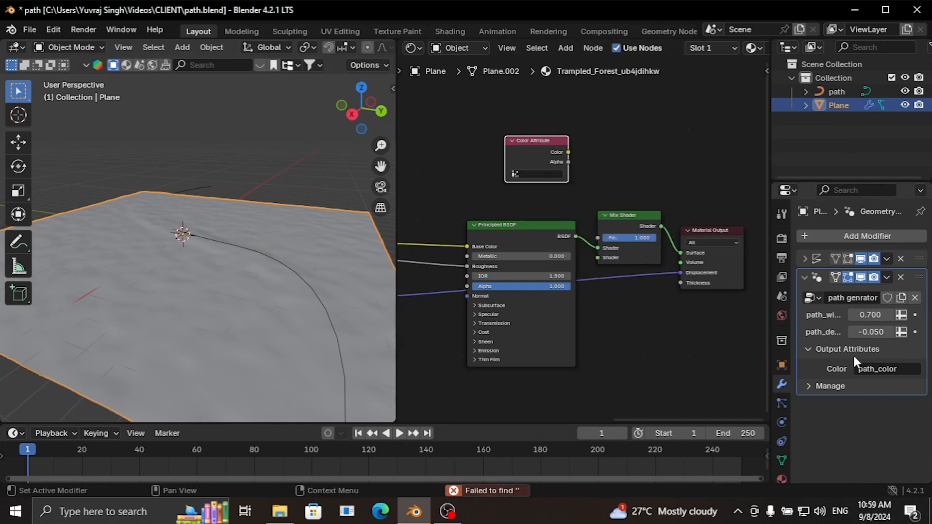
Step: In the path genrator geometry node group, change the Color output socket's type from Float to Color
left_click(410, 48)
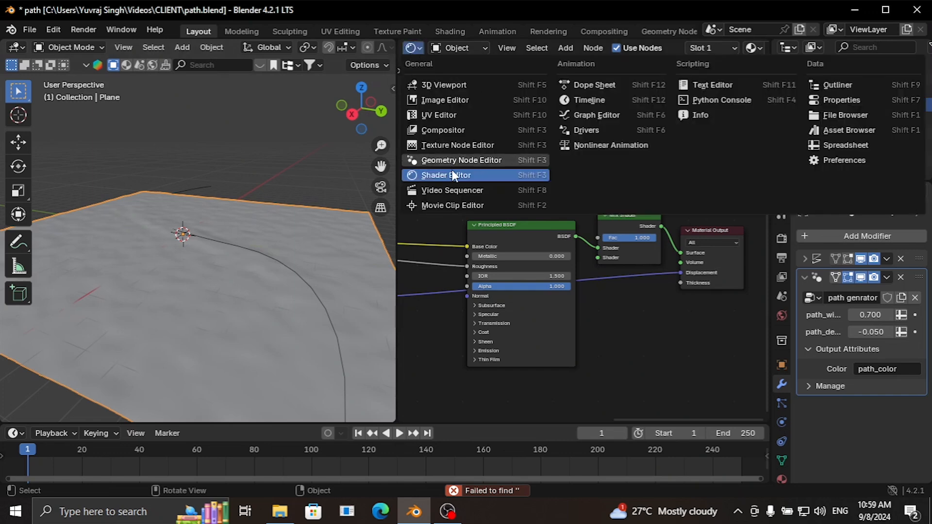
left_click(462, 160)
key("n")
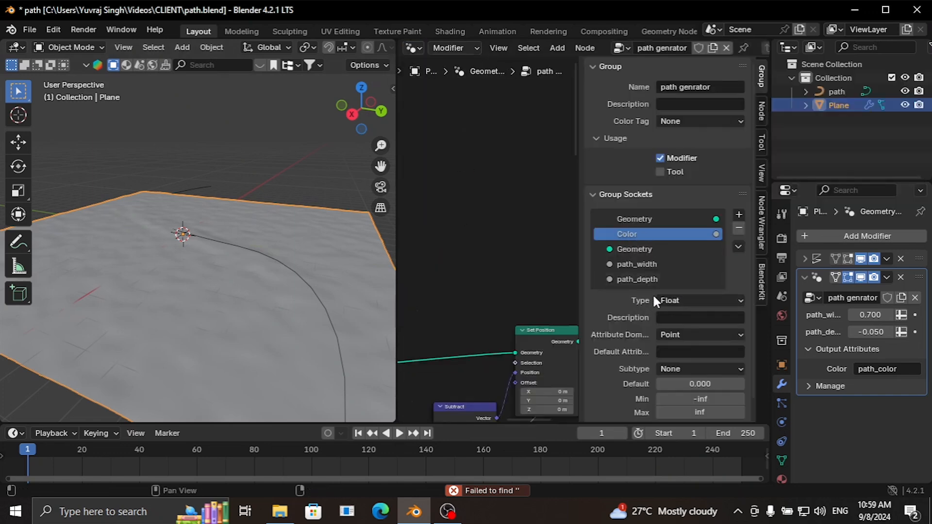
left_click(654, 299)
left_click(677, 222)
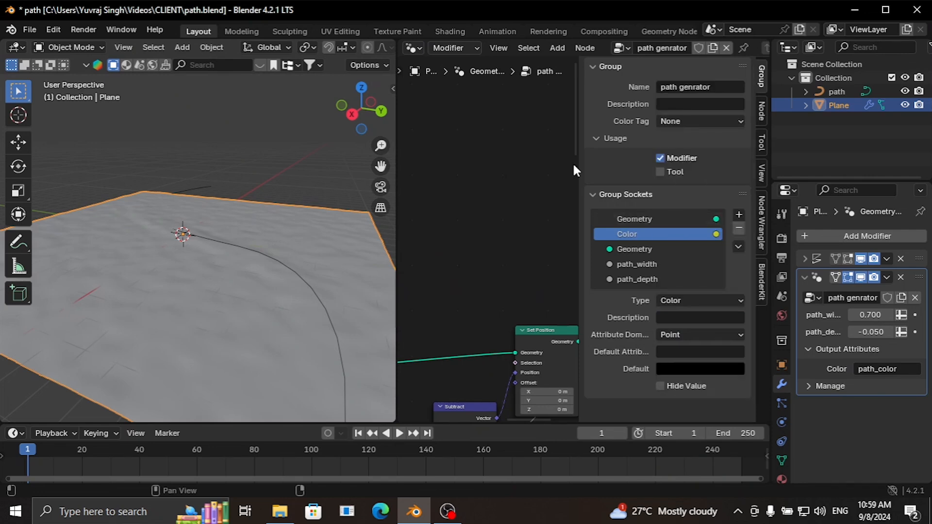
Step: Return to the plane's shader nodes and assign path_color to the Color Attribute node
left_click(413, 48)
left_click(452, 176)
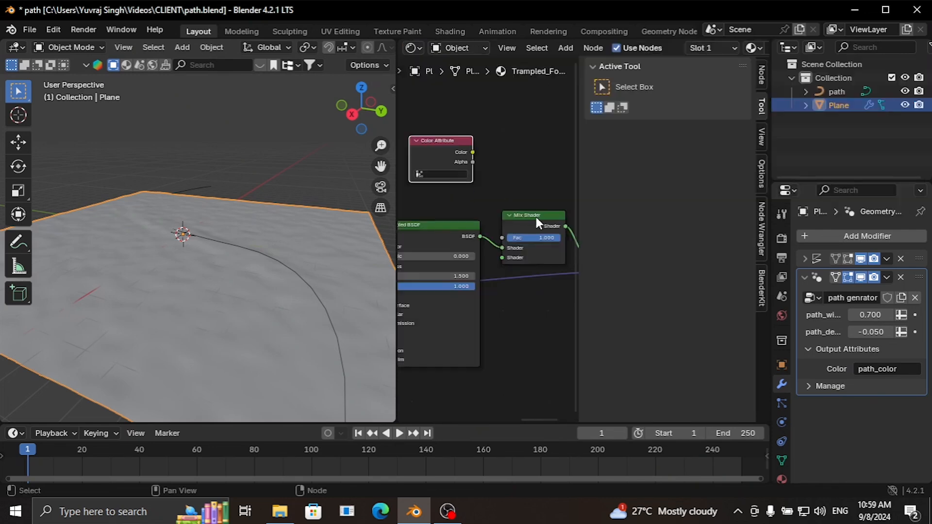
left_click(444, 175)
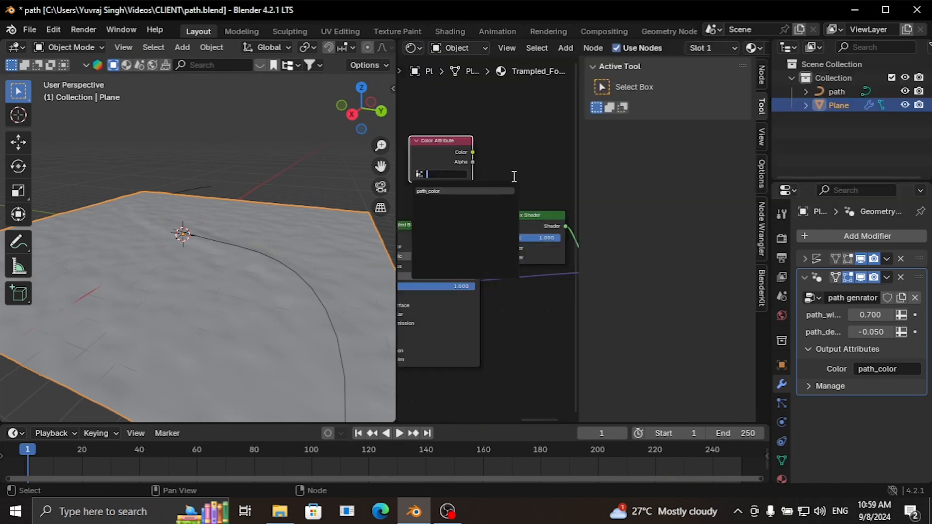
key("n")
scroll(530, 171, "up", 2)
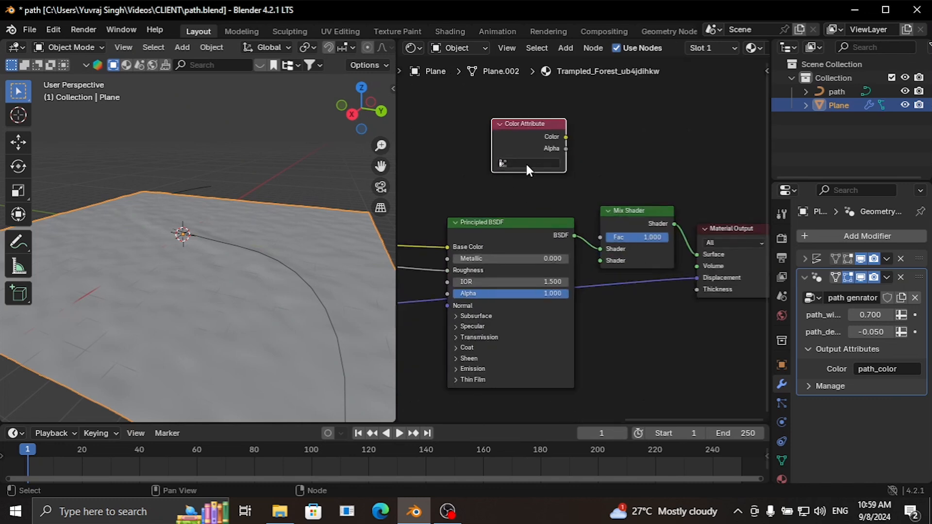
left_click(527, 164)
left_click(516, 185)
Step: Connect the Color Attribute's Color output to the Mix Shader's Fac and display the viewport in Material Preview
left_click_drag(566, 137, 602, 228)
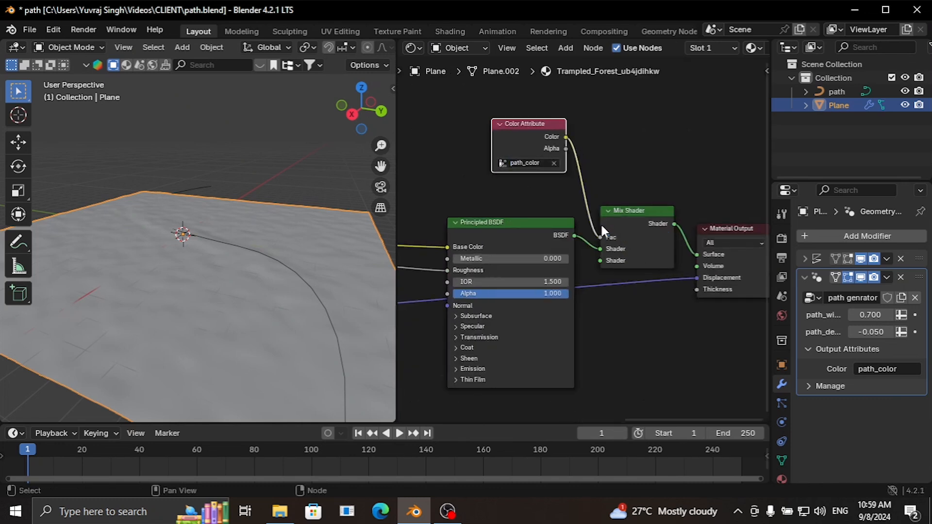
left_click_drag(517, 138, 497, 143)
key("z")
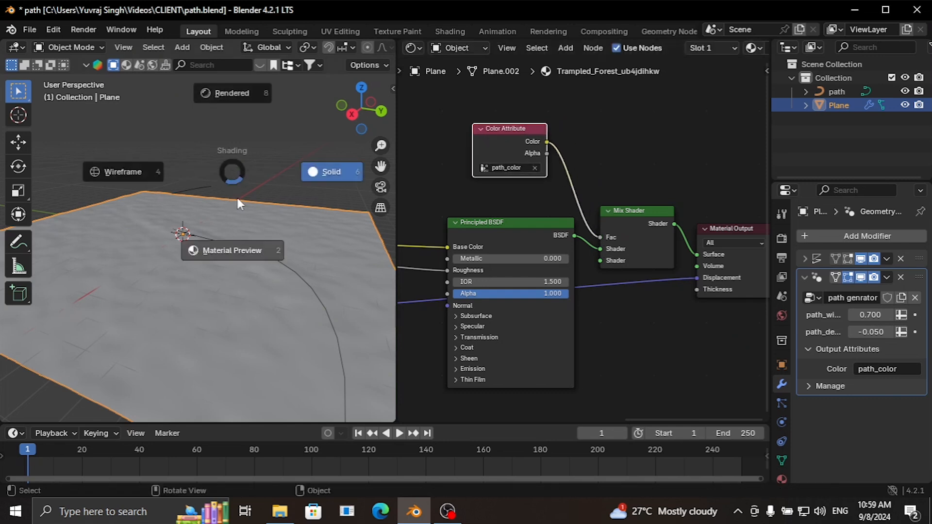
left_click(236, 253)
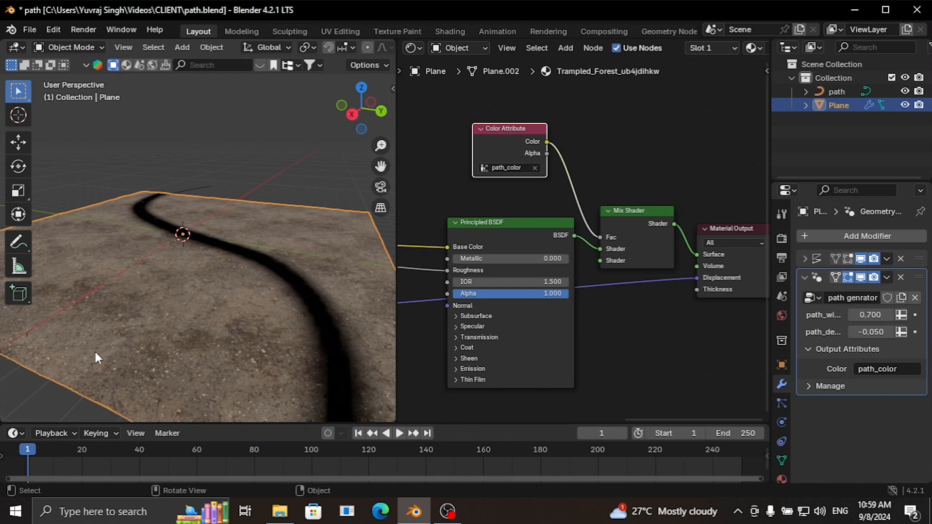
Step: Insert a Color Ramp node on the link between the Color Attribute and the Mix Shader's Fac
key("shift+a")
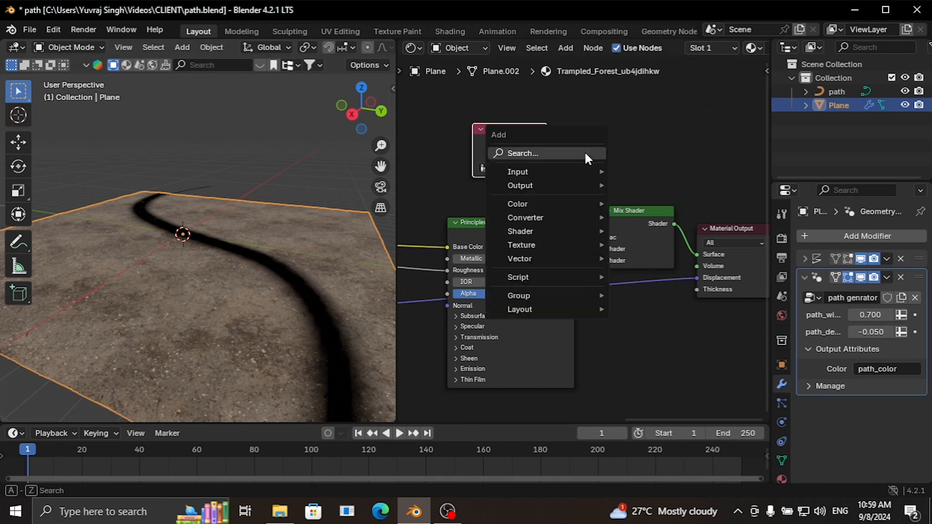
left_click(585, 152)
type("c")
left_click(631, 191)
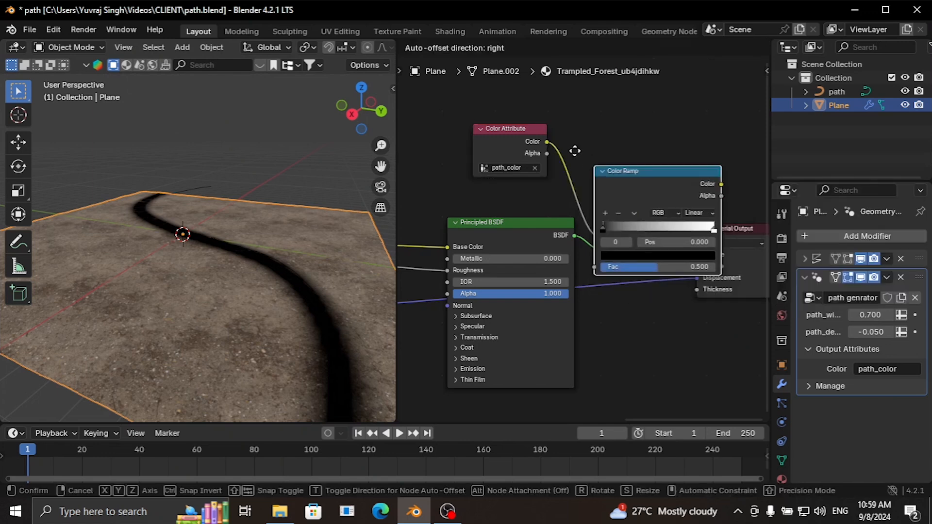
left_click(558, 138)
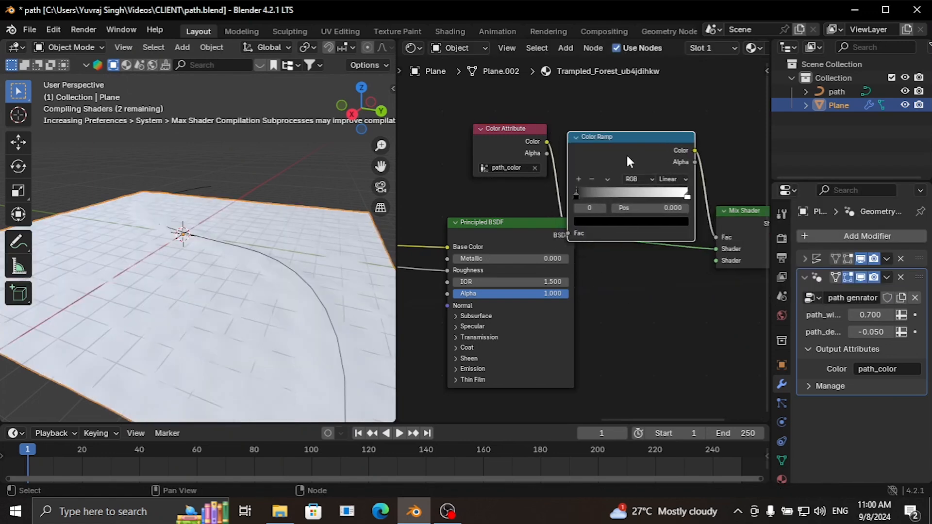
Step: Flip the Color Ramp so its black and white stops swap ends
left_click(608, 179)
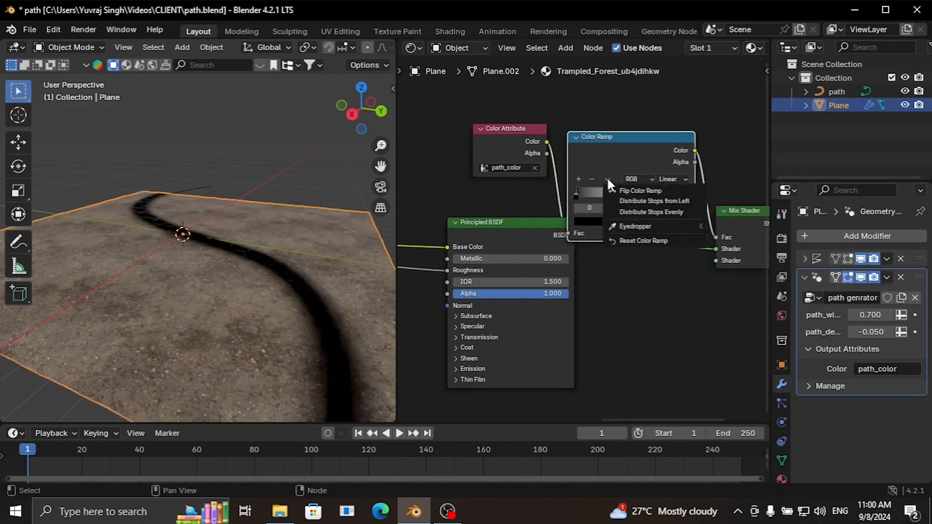
left_click(607, 177)
left_click(606, 177)
left_click(620, 190)
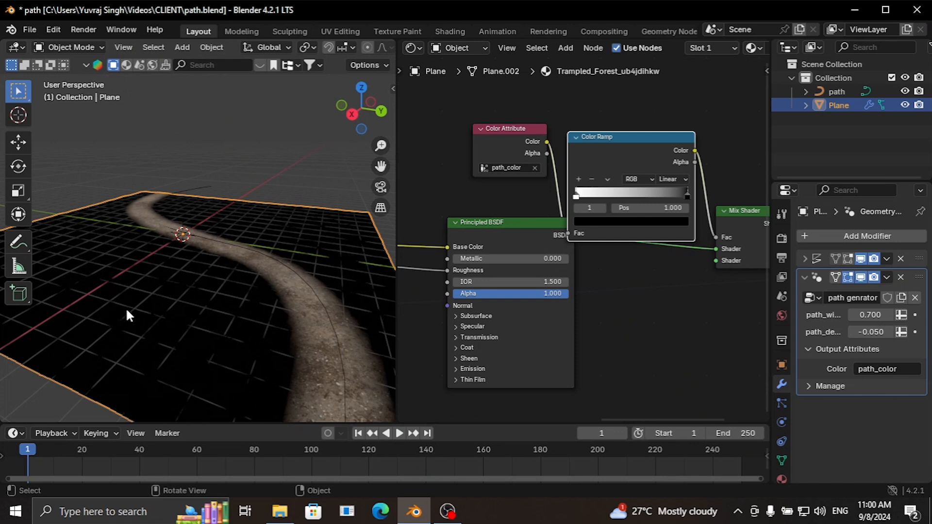
Step: View the plane from the top and set the path genrator modifier's path_width to 0.390
scroll(161, 305, "down", 2)
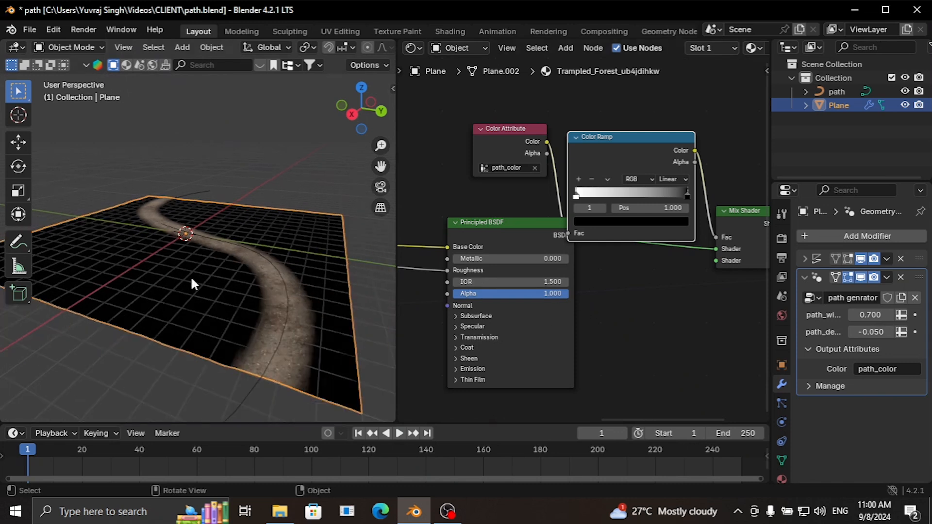
key("KP_7")
scroll(223, 252, "up", 4)
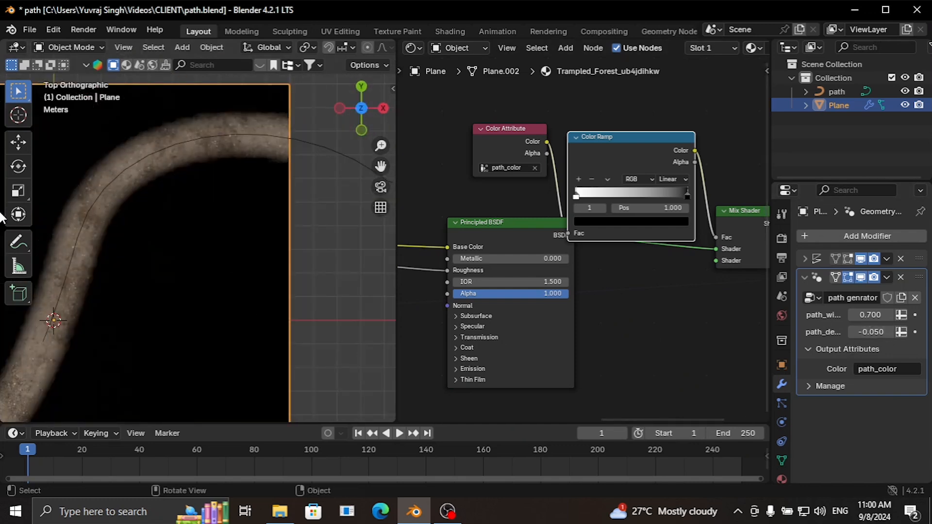
left_click_drag(870, 314, 846, 314)
left_click_drag(378, 166, 410, 183)
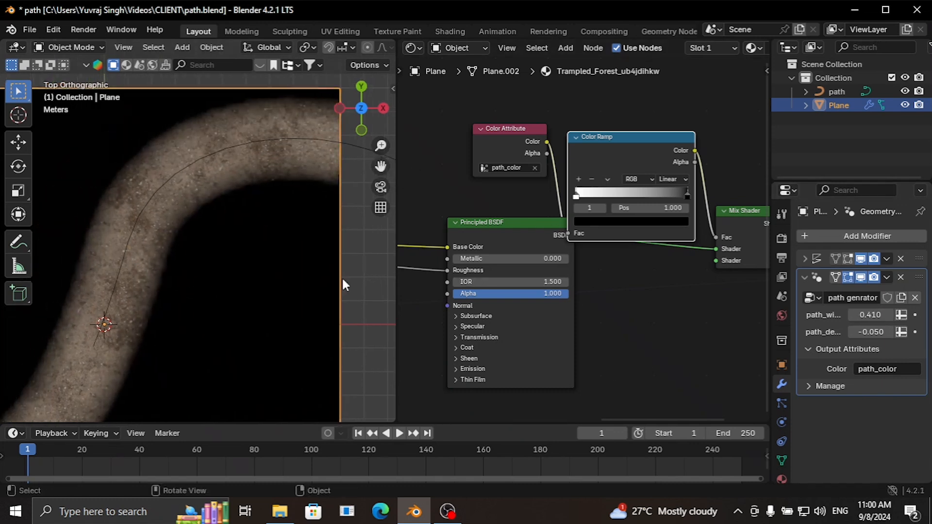
mouse_move(871, 315)
left_mouse_down()
mouse_move(852, 315)
mouse_move(913, 314)
mouse_move(863, 316)
left_mouse_up()
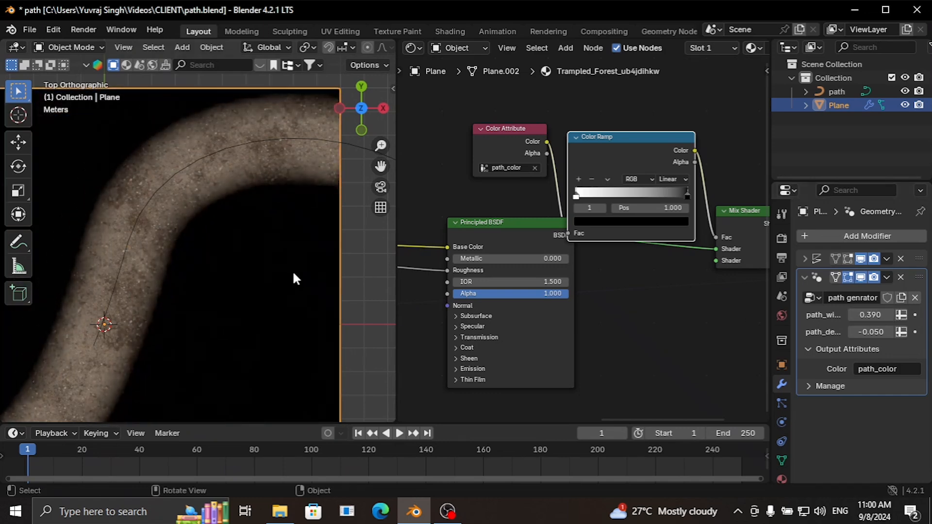
Step: Set the path genrator modifier's path_width to 0.560 while viewing the plane in perspective
middle_click_drag(292, 270, 189, 159)
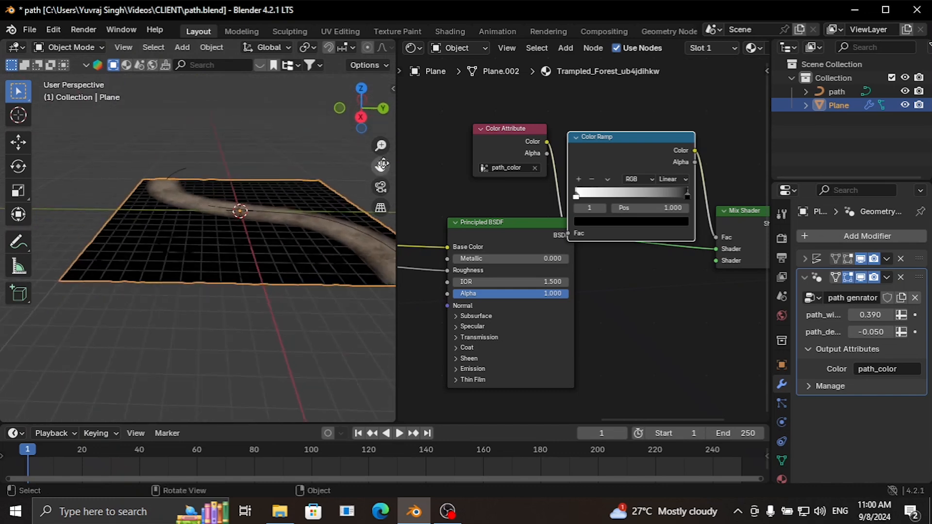
left_click_drag(382, 165, 262, 164)
scroll(237, 257, "up", 2)
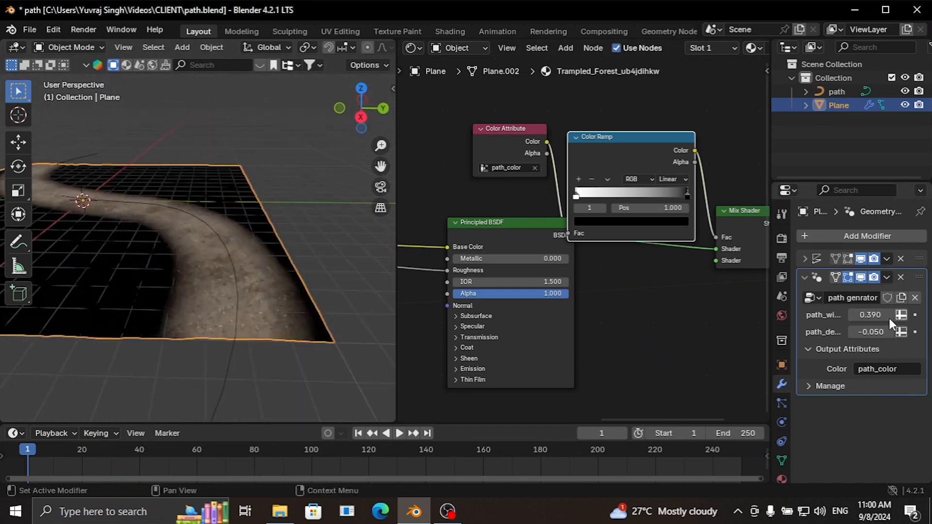
mouse_move(890, 319)
left_mouse_down()
mouse_move(909, 319)
mouse_move(896, 320)
left_mouse_up()
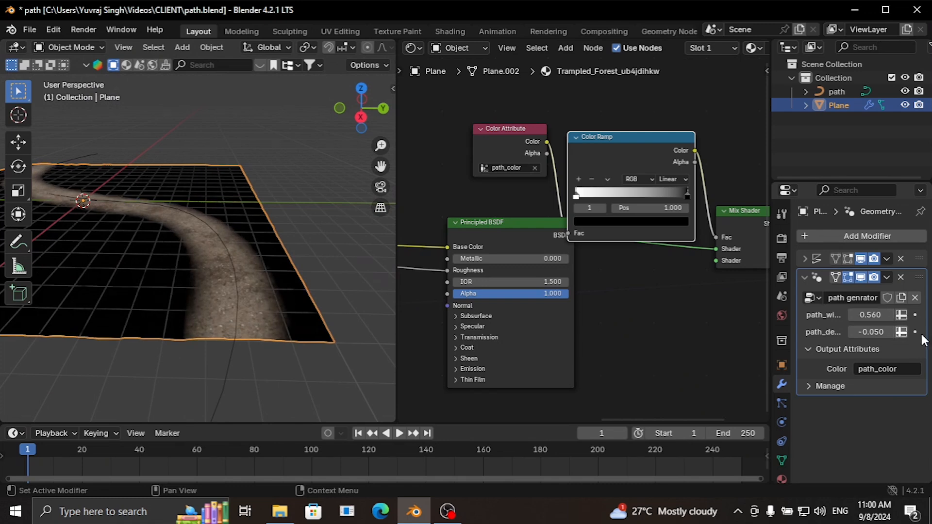
mouse_move(213, 276)
middle_mouse_down()
mouse_move(191, 265)
mouse_move(202, 264)
middle_mouse_up()
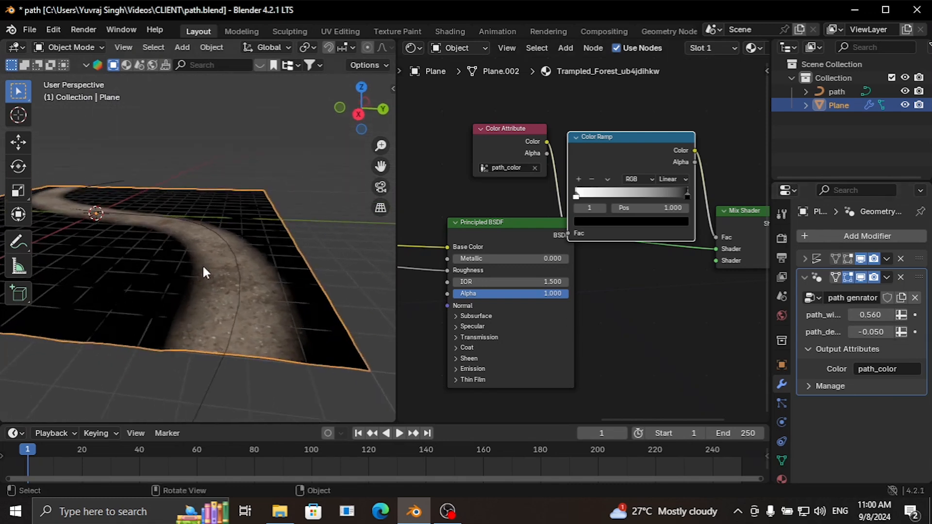
Step: Show the viewport in Solid shading and rename the plane's Trampled_Forest material to path
key("z")
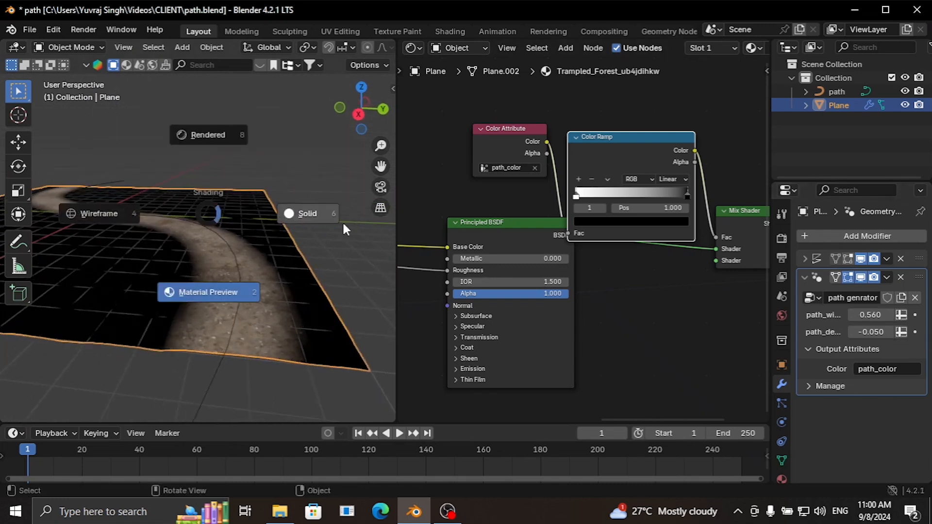
left_click(319, 207)
left_click(782, 479)
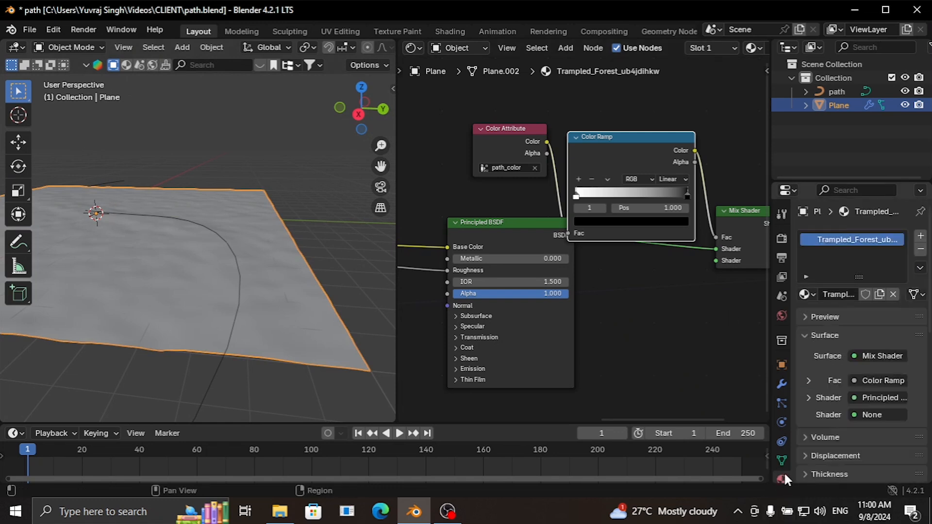
double_click(839, 294)
type("path")
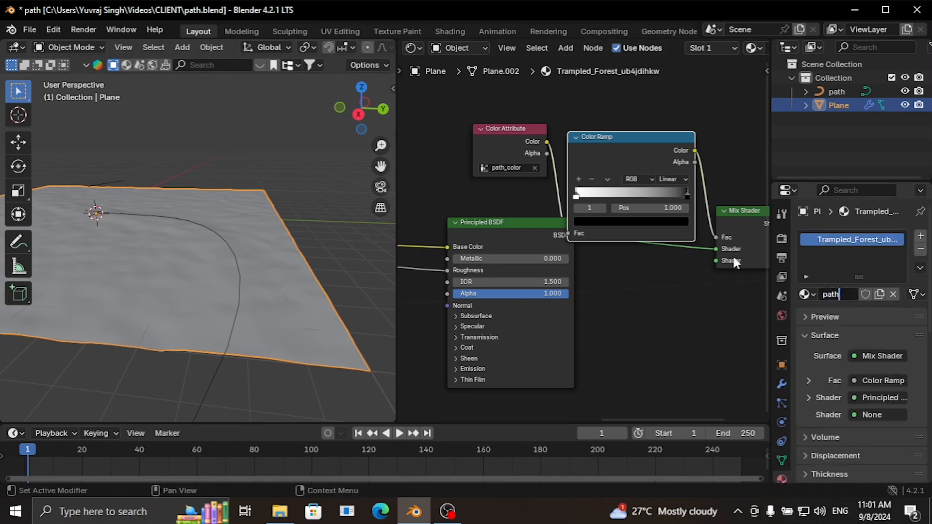
key("Return")
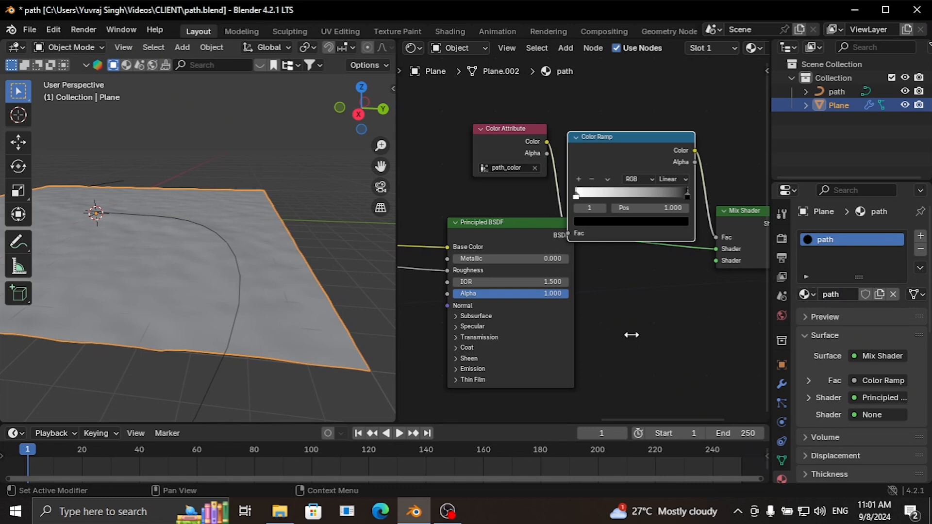
Step: Assign the existing Forest_Floor_wmjhed1g material to the plane's material slot in place of path
left_click(762, 326)
left_click(807, 294)
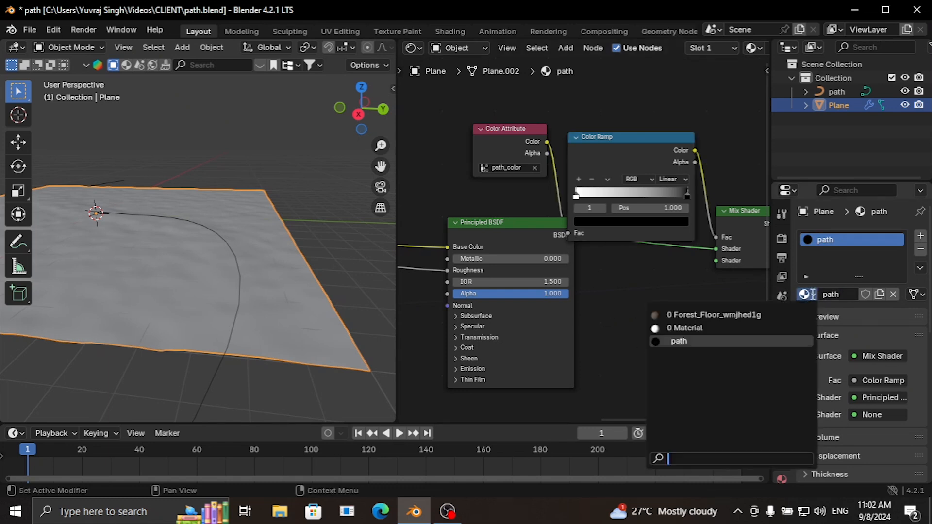
left_click(732, 315)
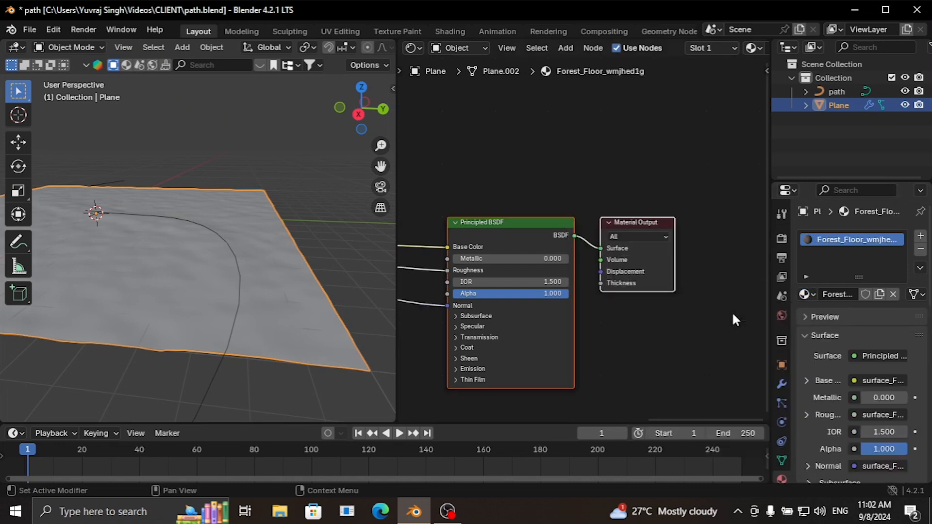
Step: Disconnect the surface group's Normal output from the Principled BSDF's Normal input
middle_click_drag(663, 335, 782, 306)
scroll(454, 343, "down", 1)
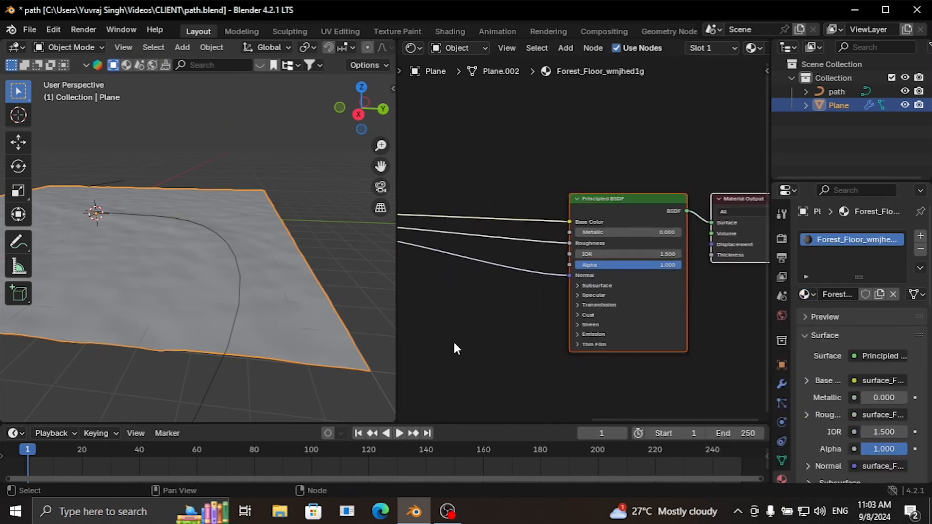
scroll(455, 342, "down", 5)
middle_click_drag(505, 326, 554, 353)
scroll(554, 341, "up", 3)
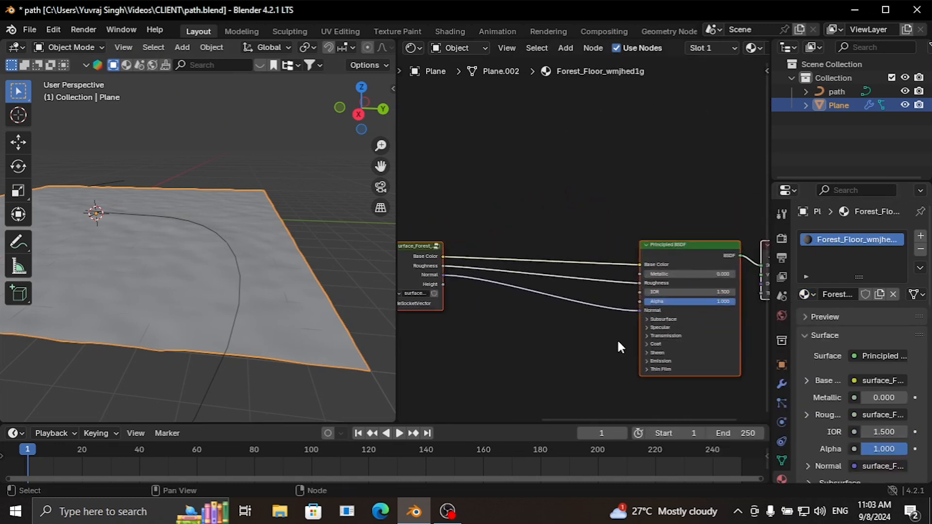
left_click_drag(640, 309, 559, 305)
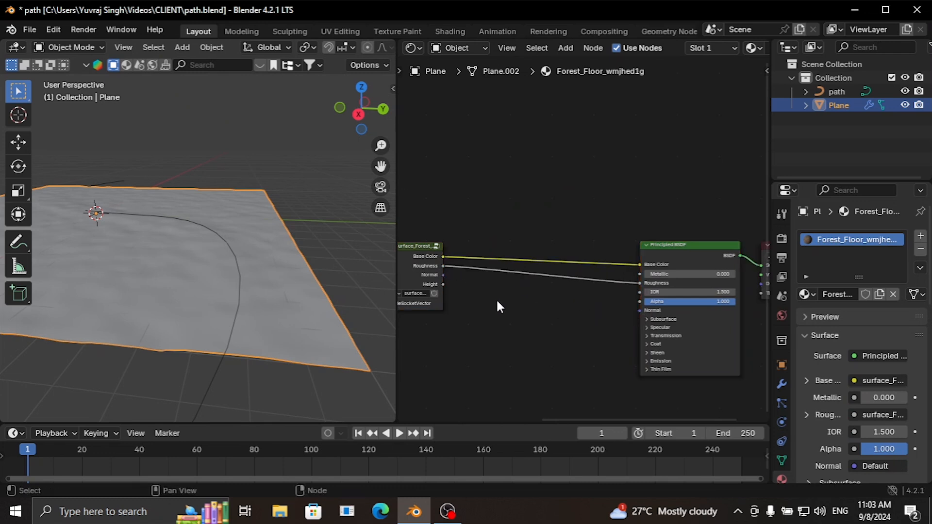
Step: Add a Displacement node and connect the surface group's Height output to its Height input
key("shift+a")
type("d")
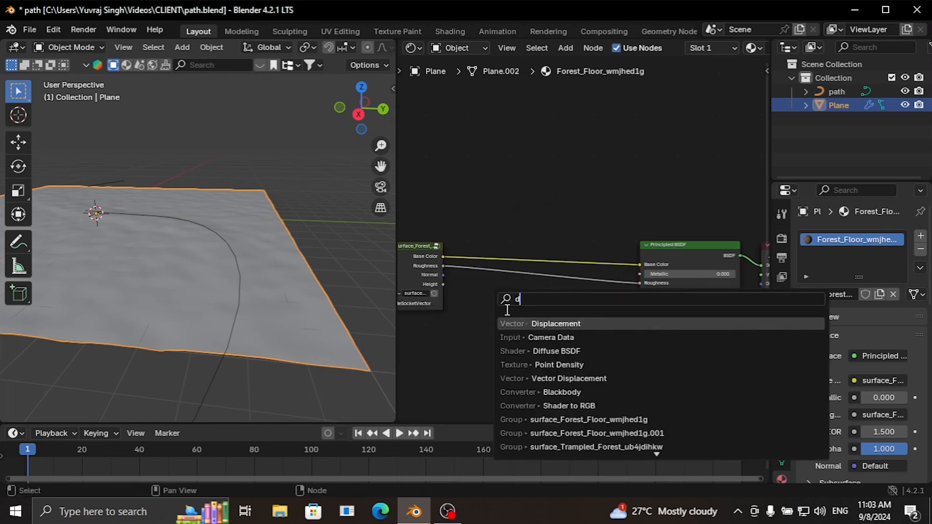
key("Return")
left_click(491, 294)
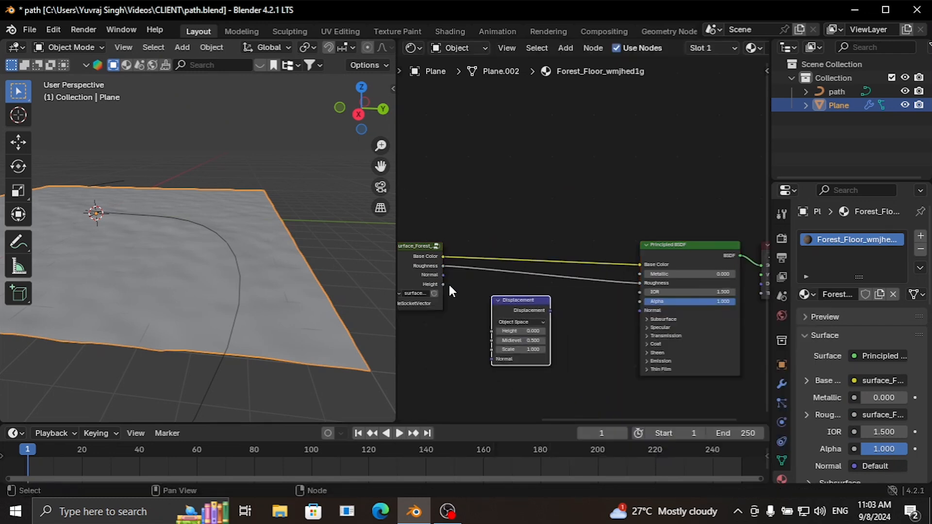
left_click_drag(444, 285, 493, 332)
Step: Set the Displacement node's Scale to 0.1 and connect its output to the Material Output's Displacement
left_click(533, 351)
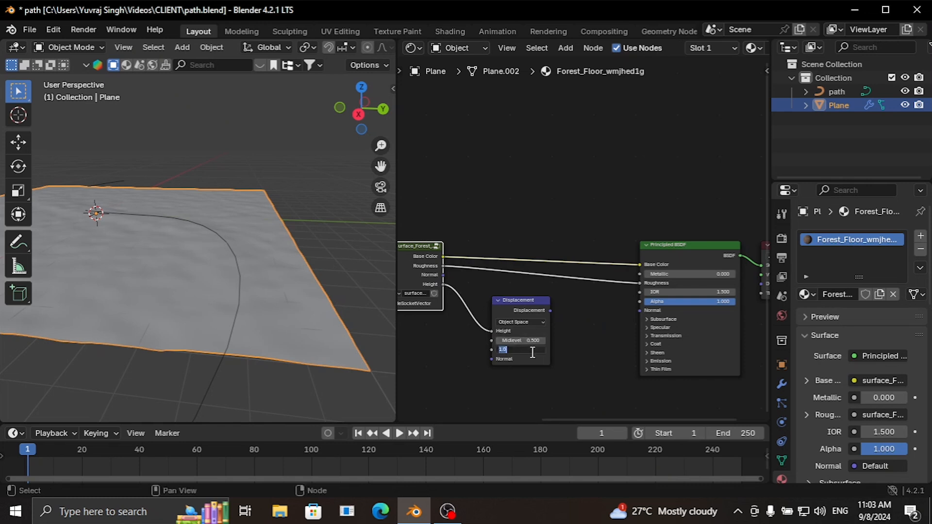
type("-1")
key("Return")
left_click_drag(550, 310, 701, 280)
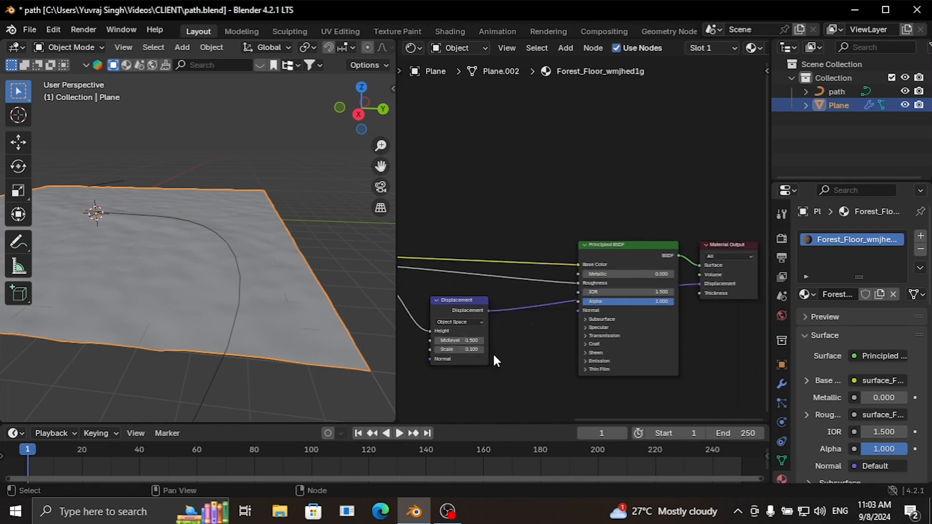
Step: Add a Value node set to 1.000 and connect it to the Mapping node's Scale
middle_click_drag(522, 355, 558, 314)
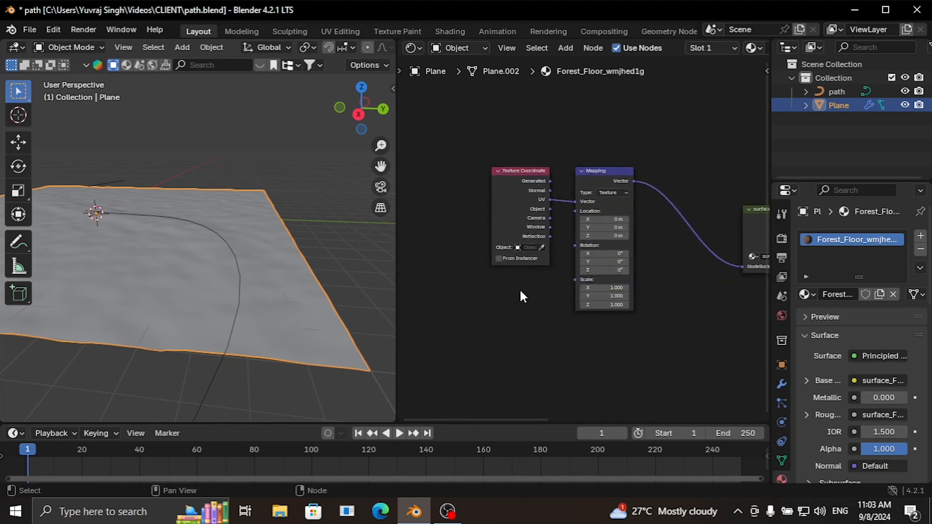
key("shift+a")
left_click(533, 299)
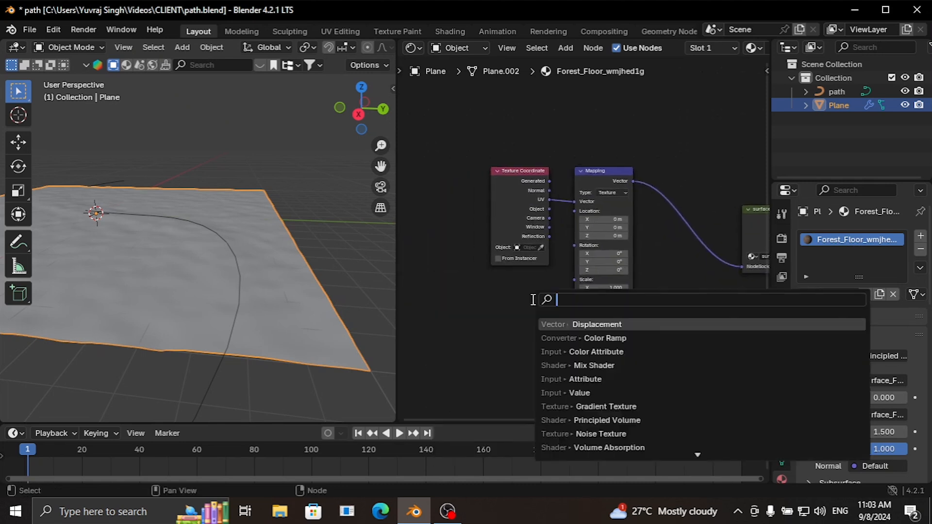
type("v")
key("Return")
left_click(450, 286)
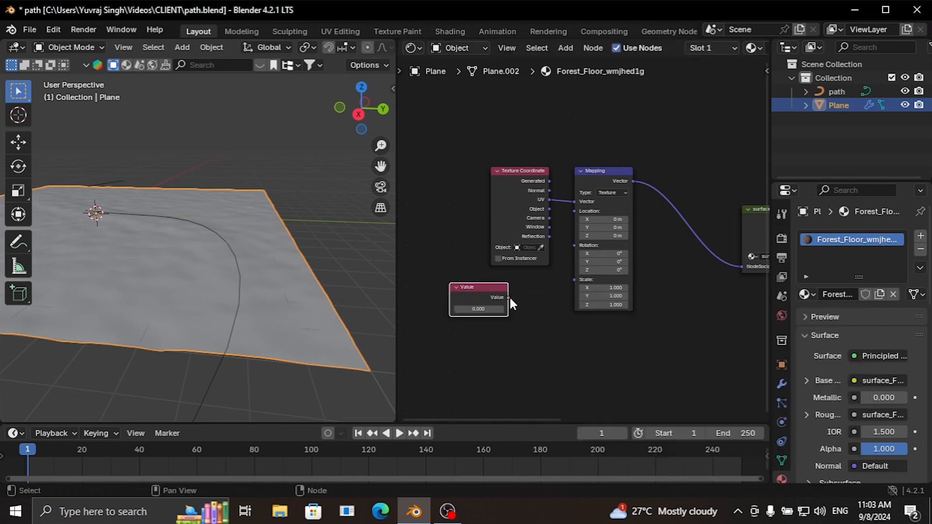
left_click_drag(508, 298, 574, 280)
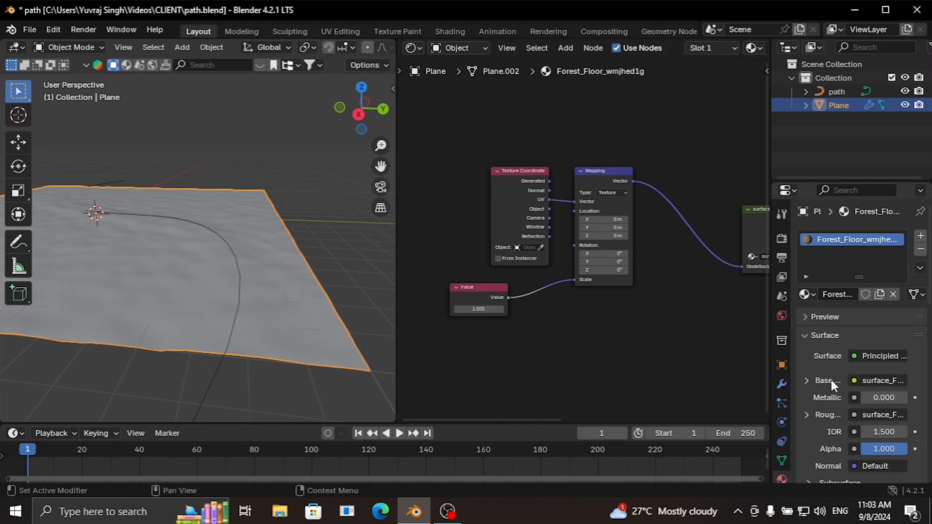
Step: Set the material's displacement method to Displacement and Bump and show the plane in Material Preview
scroll(832, 382, "down", 15)
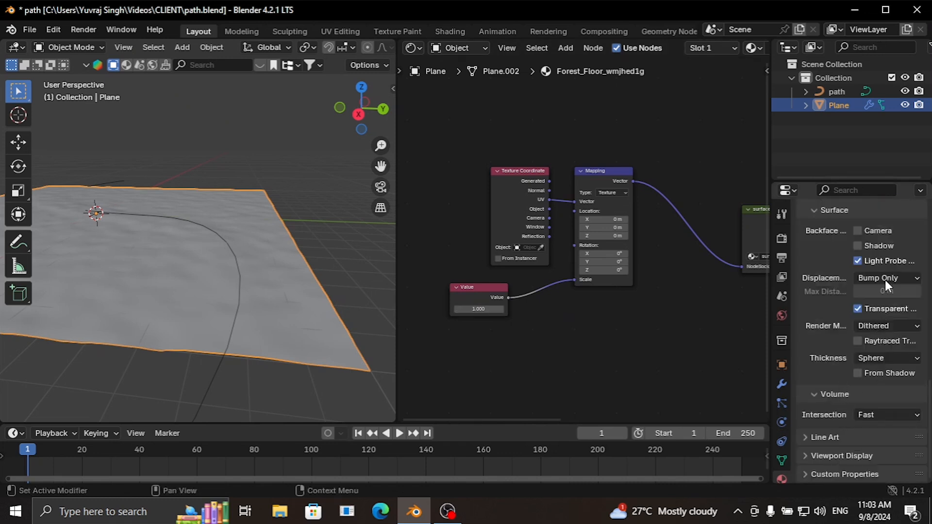
left_click(901, 278)
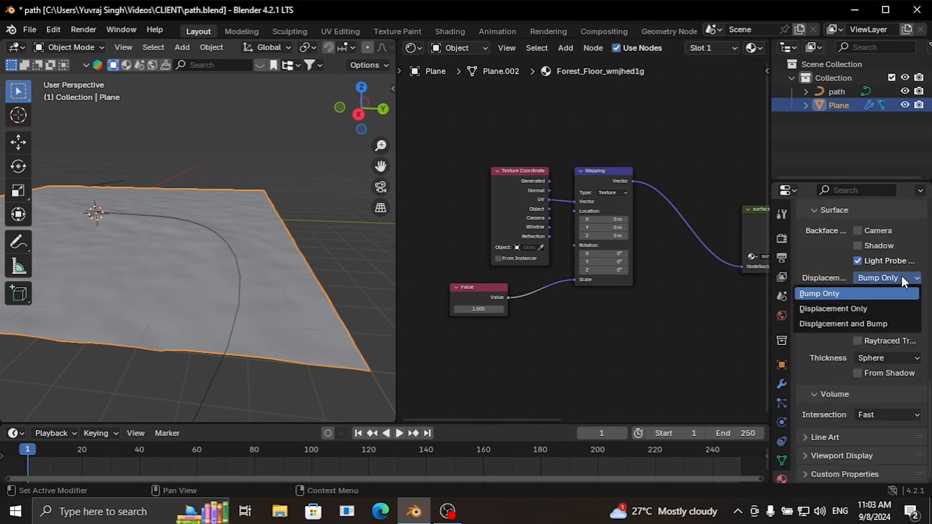
left_click(832, 323)
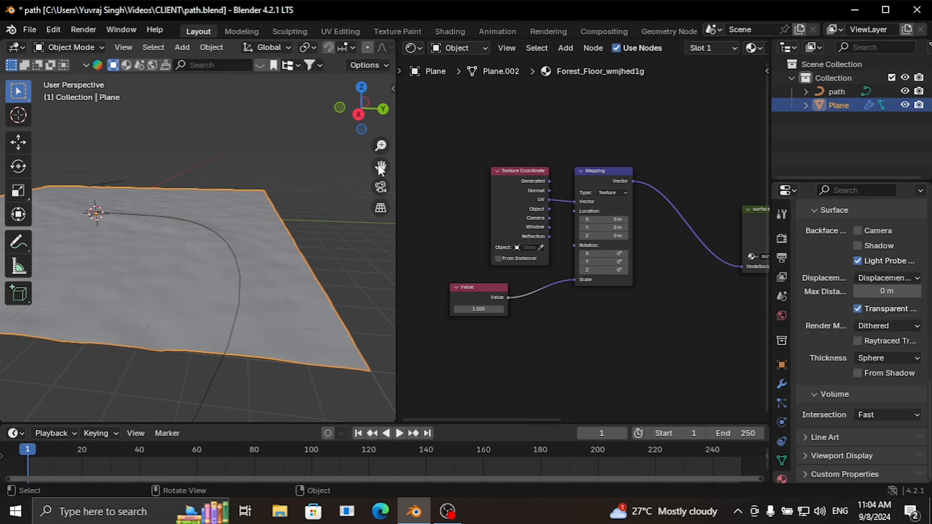
left_click_drag(381, 169, 249, 229)
key("z")
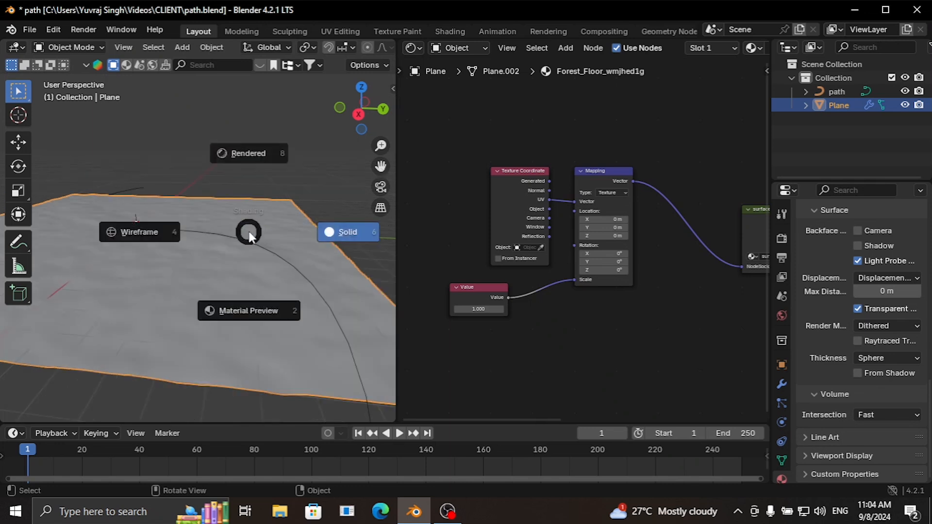
left_click(237, 312)
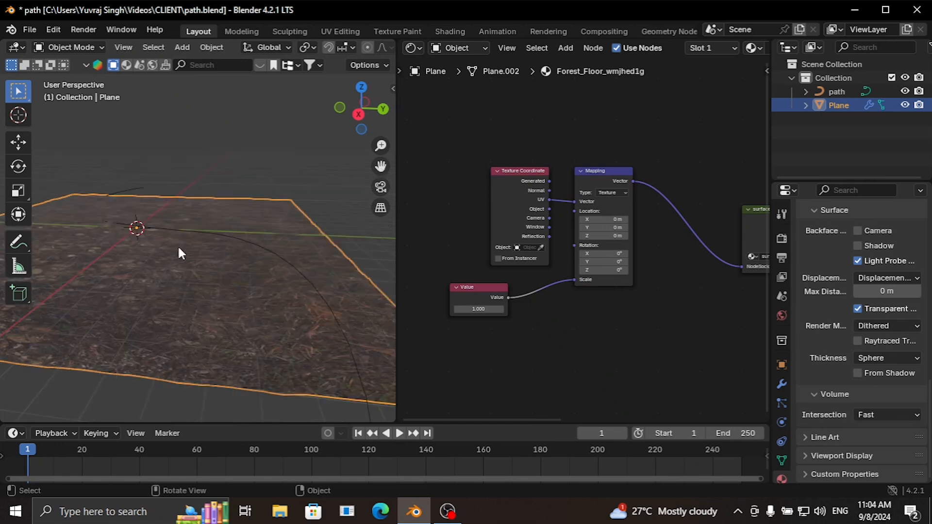
Step: Set the Value node feeding the Mapping scale to 0.2 and check the ground texture
mouse_move(177, 246)
middle_mouse_down()
mouse_move(151, 261)
mouse_move(160, 267)
middle_mouse_up()
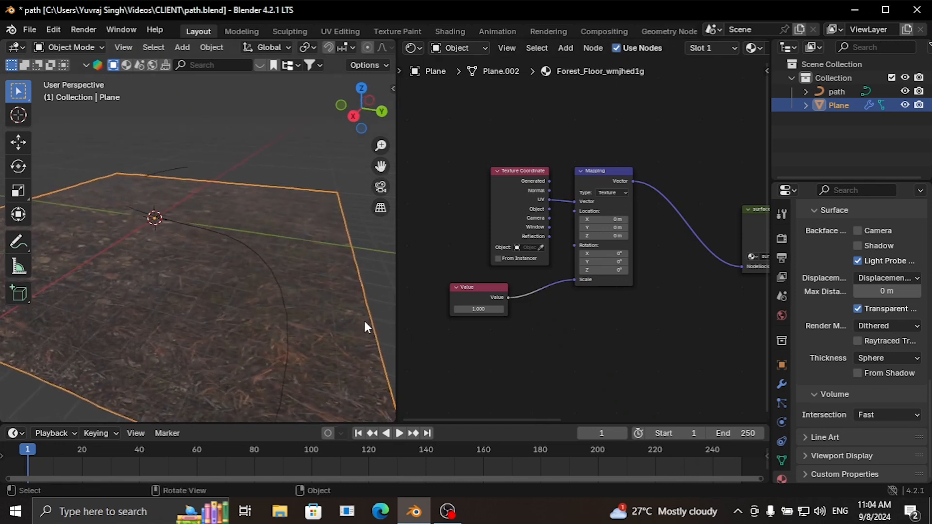
left_click(485, 309)
key("BackSpace")
type(".2")
key("Return")
middle_click_drag(191, 344, 201, 297)
middle_click_drag(237, 326, 202, 270)
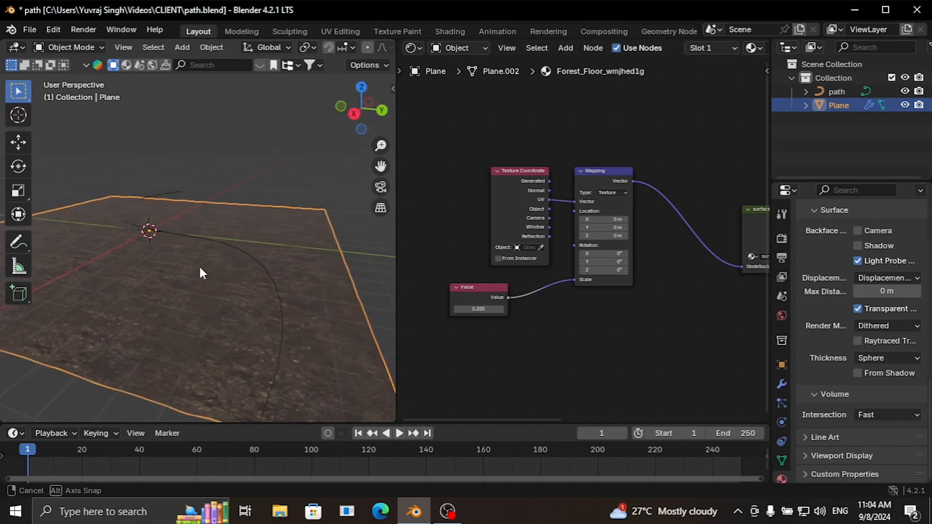
Step: Set the Value node feeding the Mapping scale to 0.1, check the ground texture, and deselect the plane
left_click(489, 309)
type(".1")
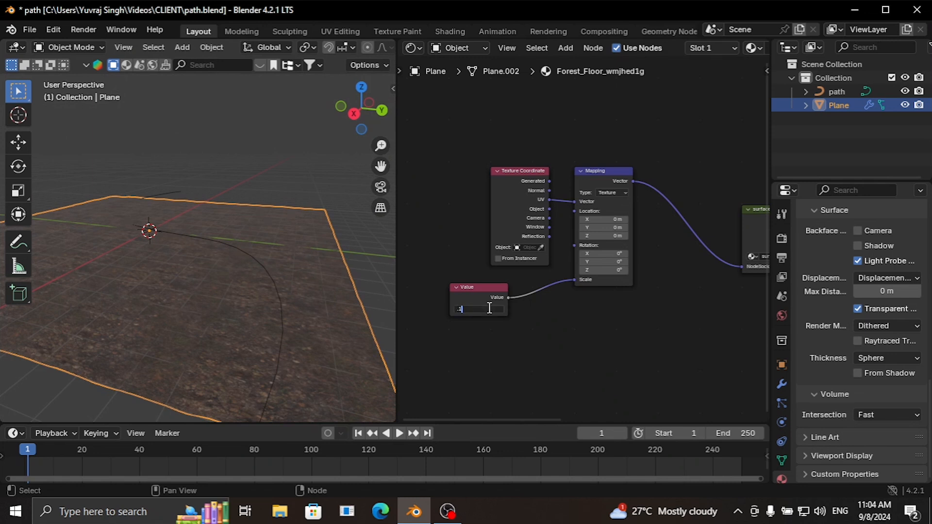
key("Return")
middle_click_drag(247, 290, 249, 315)
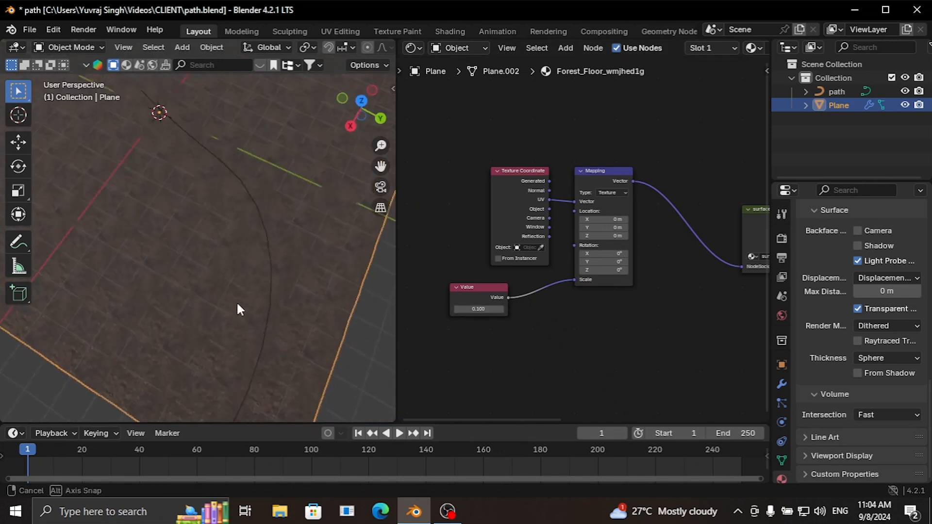
scroll(242, 292, "down", 5)
scroll(231, 285, "up", 3)
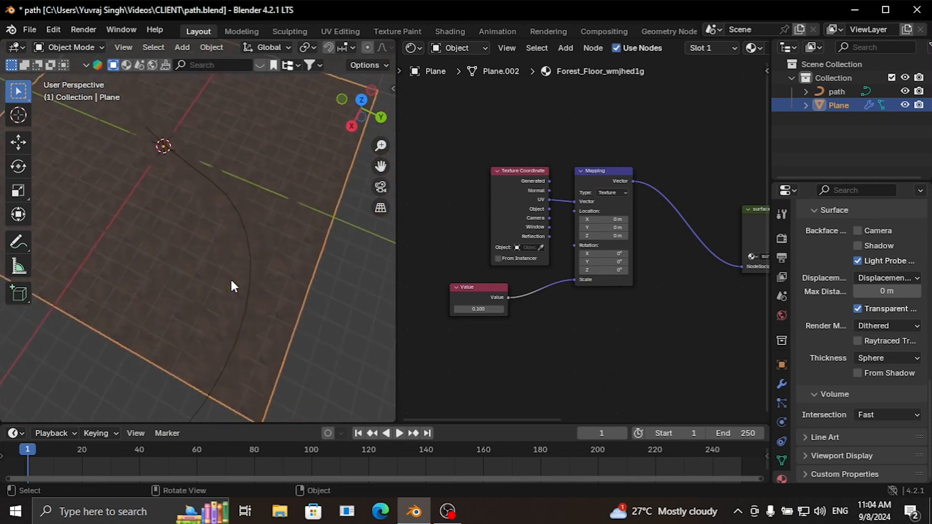
mouse_move(231, 285)
middle_mouse_down()
mouse_move(230, 209)
mouse_move(224, 292)
mouse_move(225, 278)
middle_mouse_up()
scroll(224, 292, "down", 2)
left_click(311, 171)
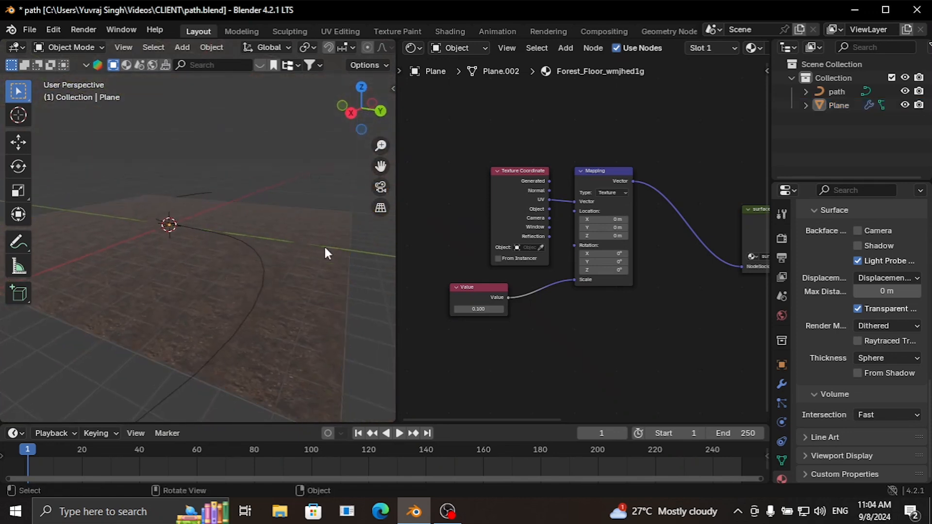
Step: Select the entire node network of the Forest_Floor_wmjhed1g material
middle_click_drag(600, 331, 522, 330)
scroll(603, 328, "down", 4)
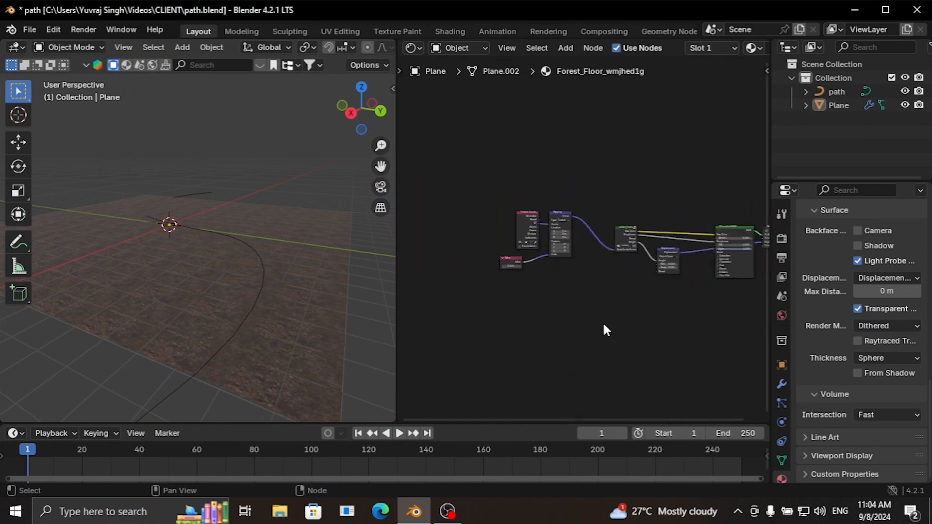
left_click_drag(426, 175, 705, 385)
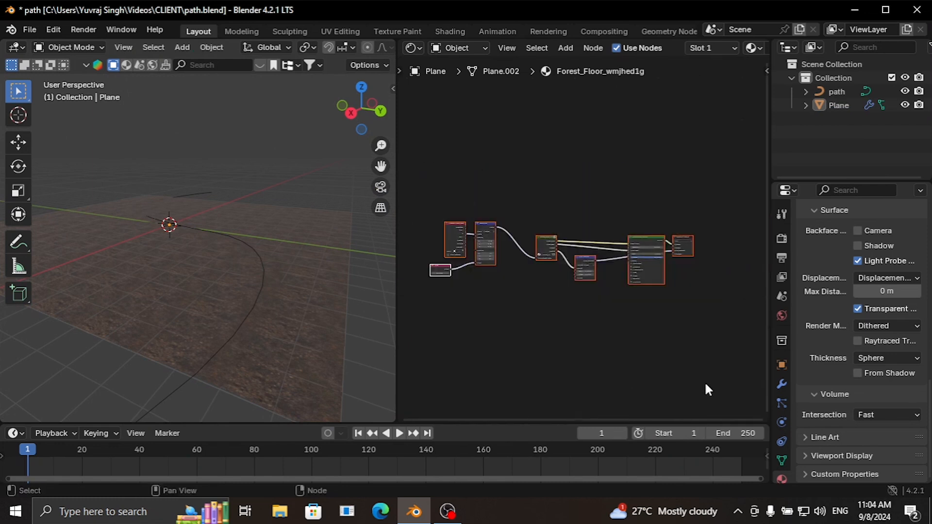
right_click(648, 246)
left_click(599, 239)
Step: Show the viewport in Solid shading and assign the existing path material to the plane
key("z")
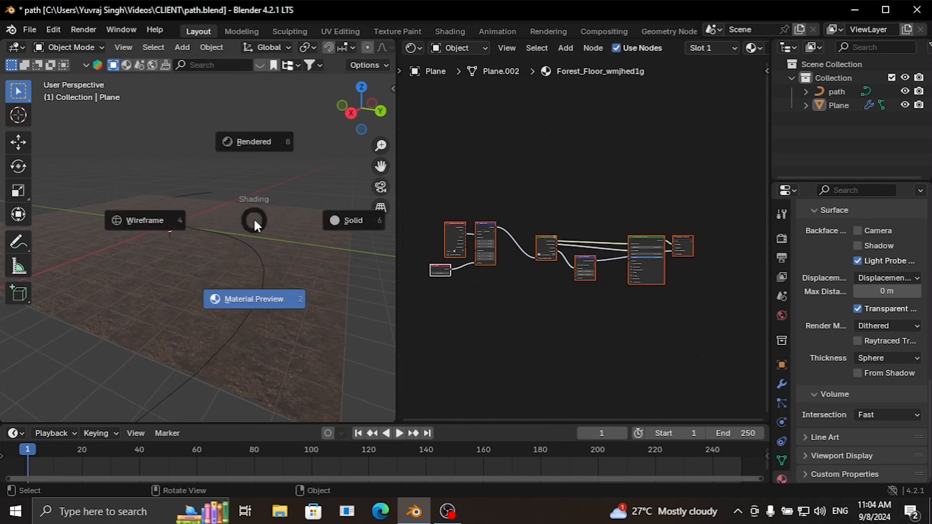
left_click(339, 221)
scroll(840, 365, "up", 10)
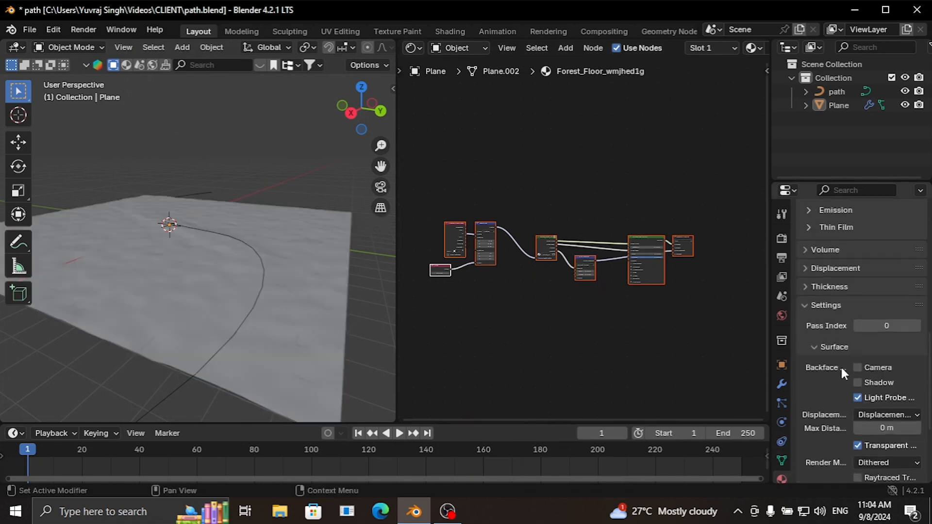
scroll(840, 365, "up", 8)
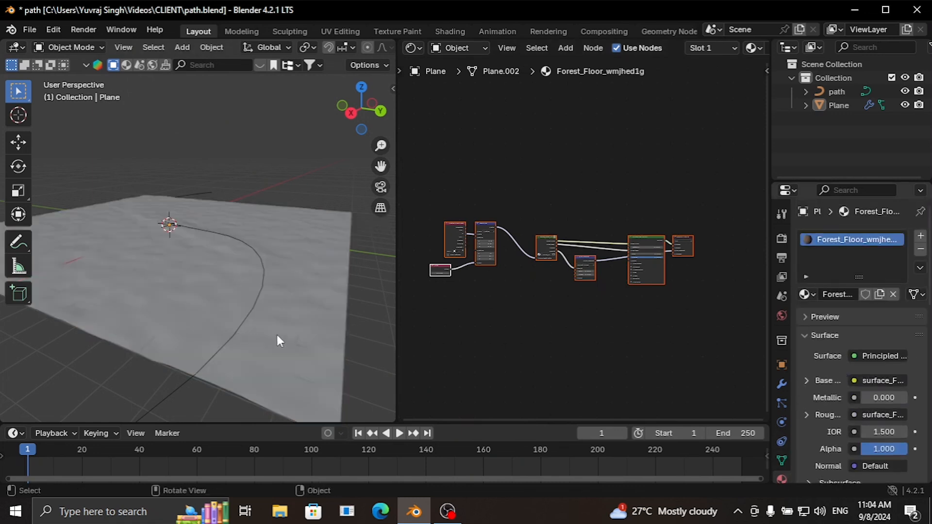
left_click(300, 338)
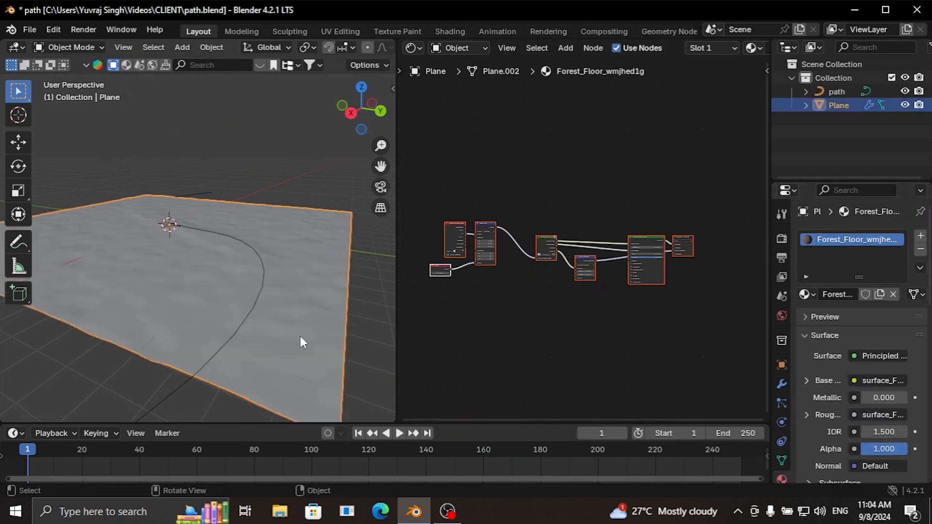
left_click(806, 294)
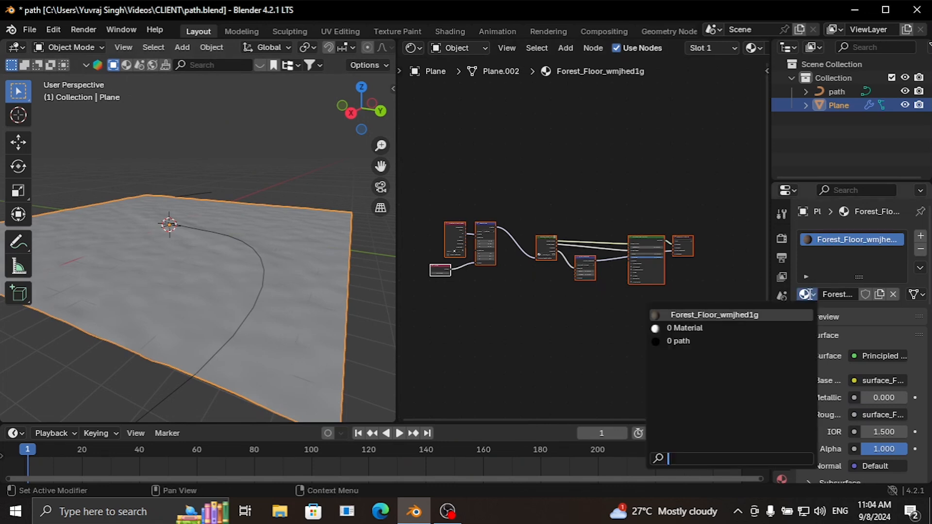
left_click(679, 341)
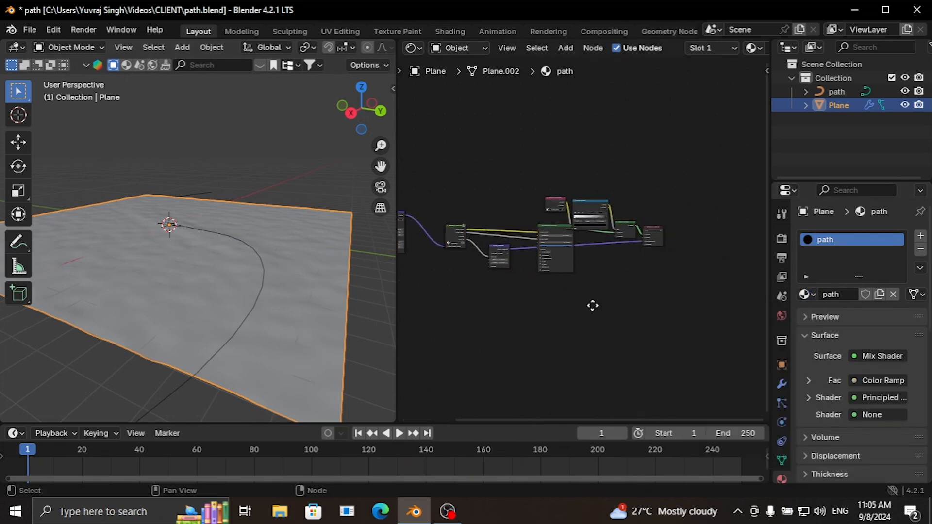
Step: Paste the copied forest-floor nodes into the path material and place them below the existing network
middle_click_drag(593, 306, 629, 251)
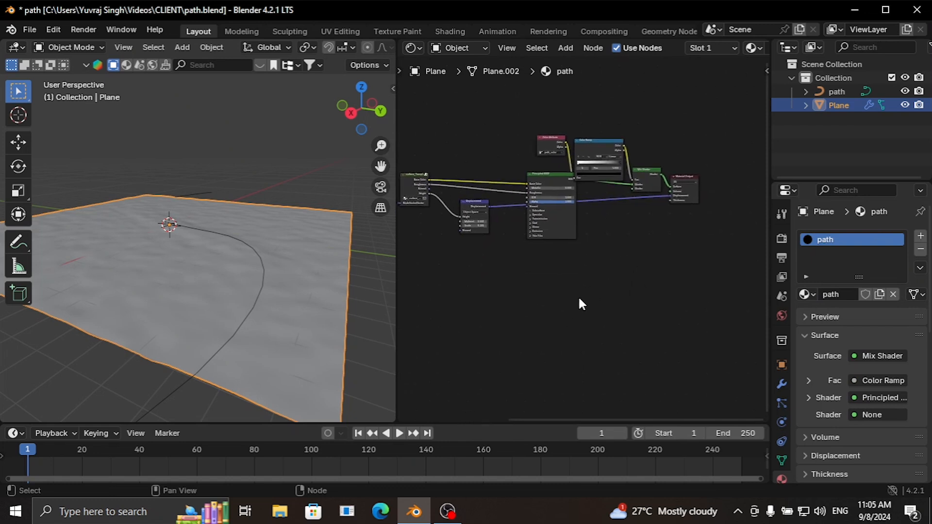
key("ctrl+v")
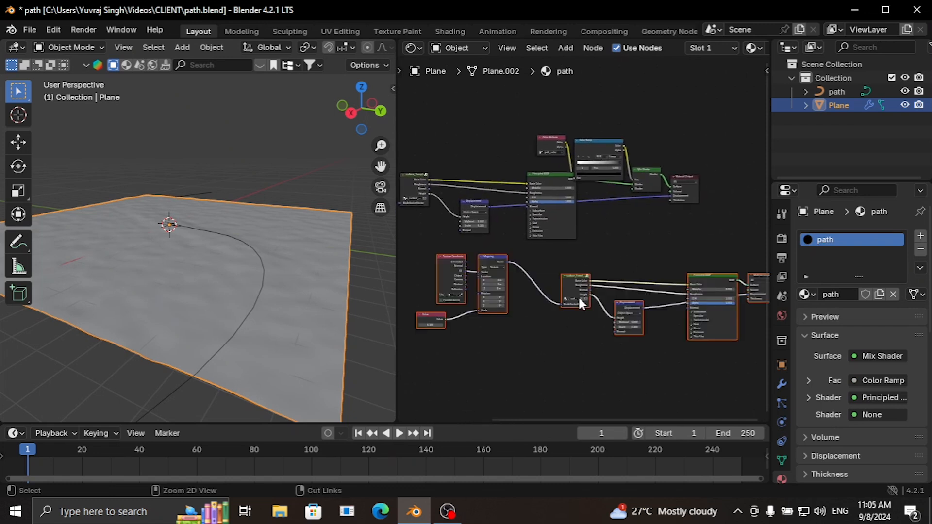
key("g")
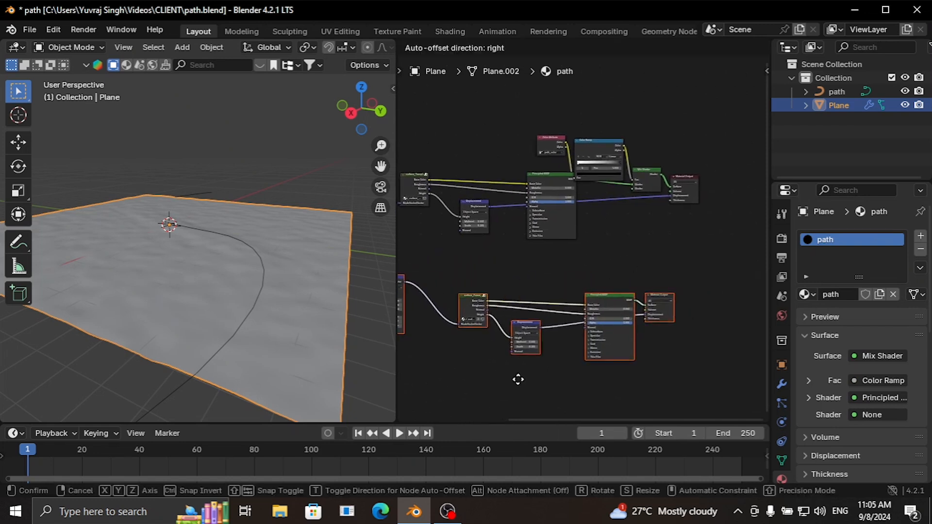
left_click(696, 361)
scroll(697, 357, "up", 2)
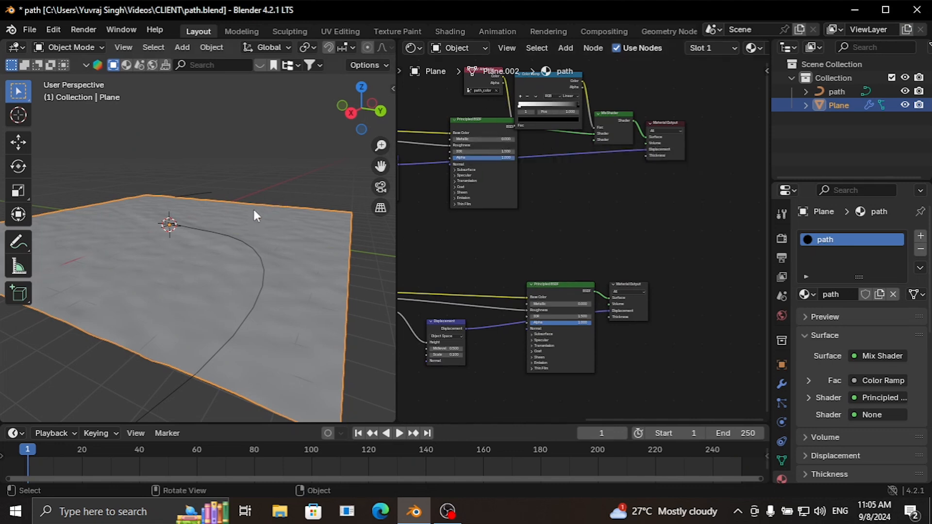
Step: Delete the pasted Material Output node and connect the forest-floor Principled BSDF to the second Shader input of the Mix Shader
left_click_drag(593, 139, 572, 154)
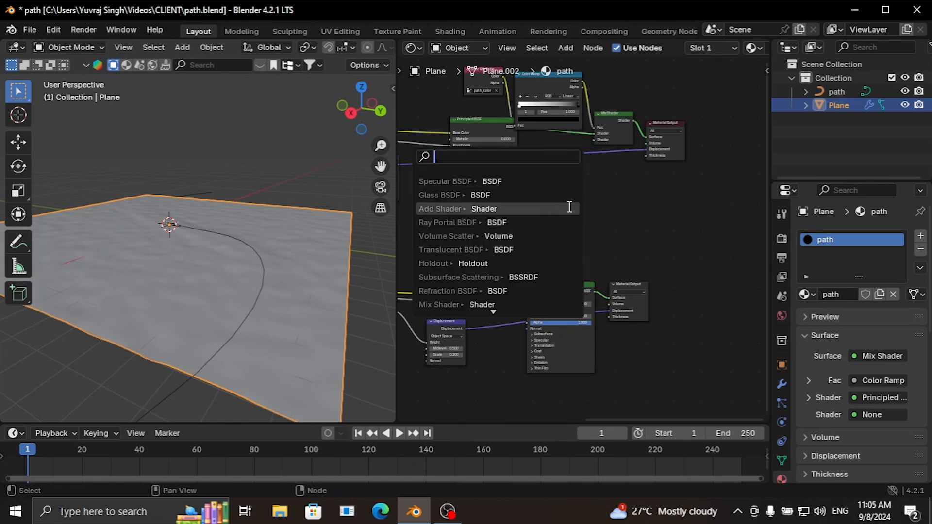
left_click(633, 282)
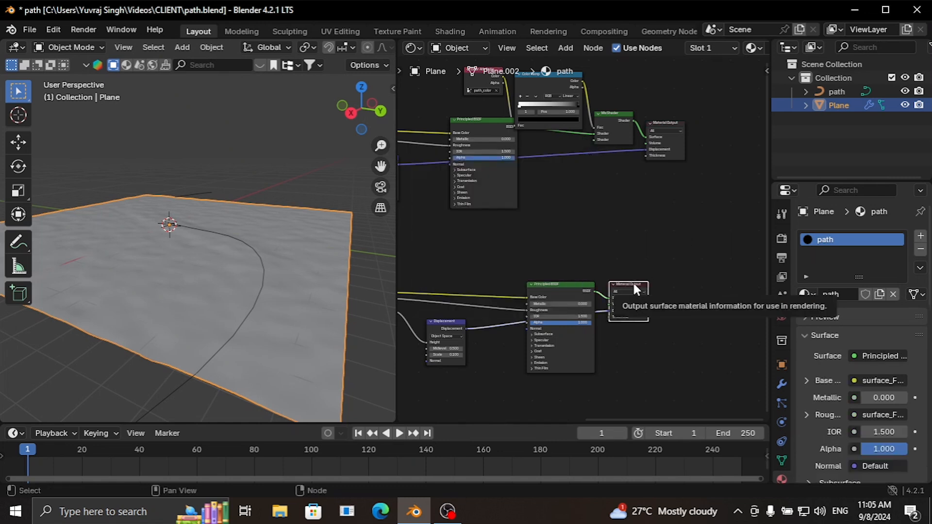
key("x")
left_click_drag(595, 292, 593, 140)
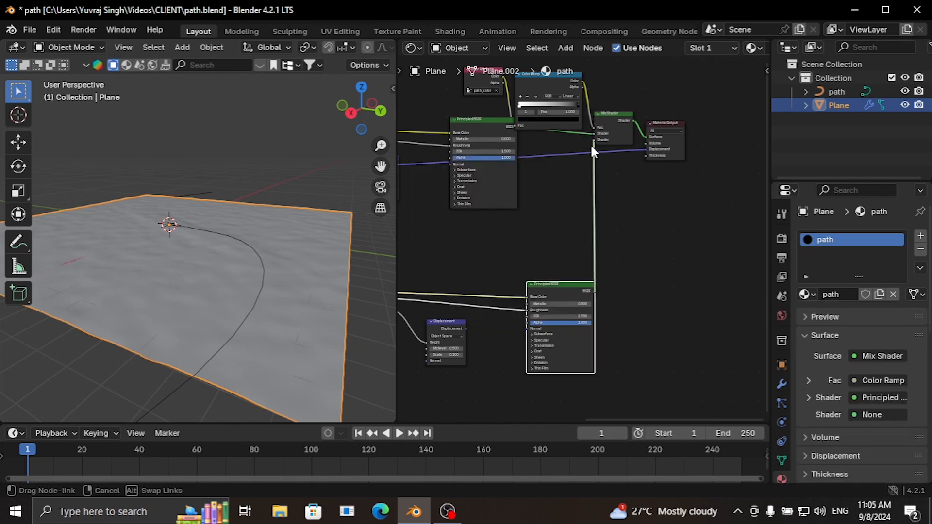
Step: Insert a Mix Color node after the path's Displacement, with the forest-floor Displacement feeding B and the Color Ramp's Color feeding Factor
middle_click_drag(626, 211, 695, 219)
scroll(625, 239, "up", 3)
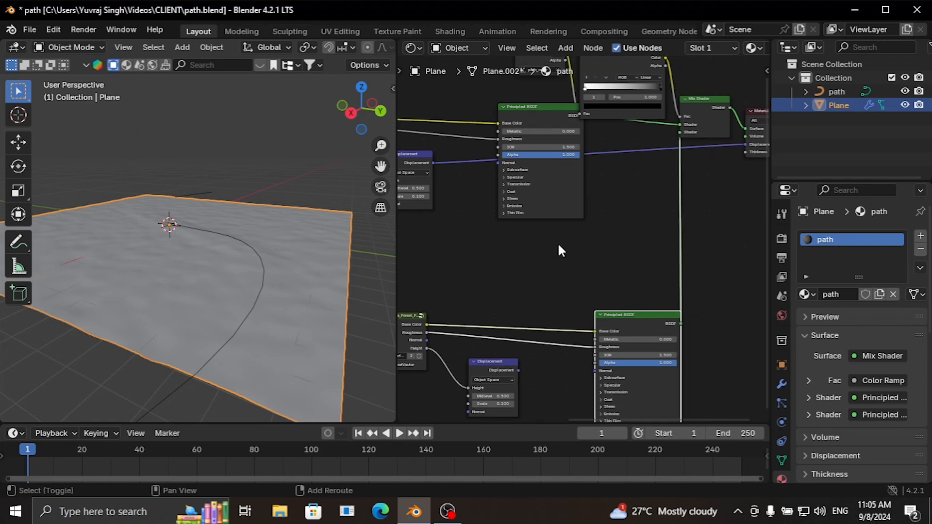
key("shift+a")
left_click(553, 241)
type("m")
key("Down")
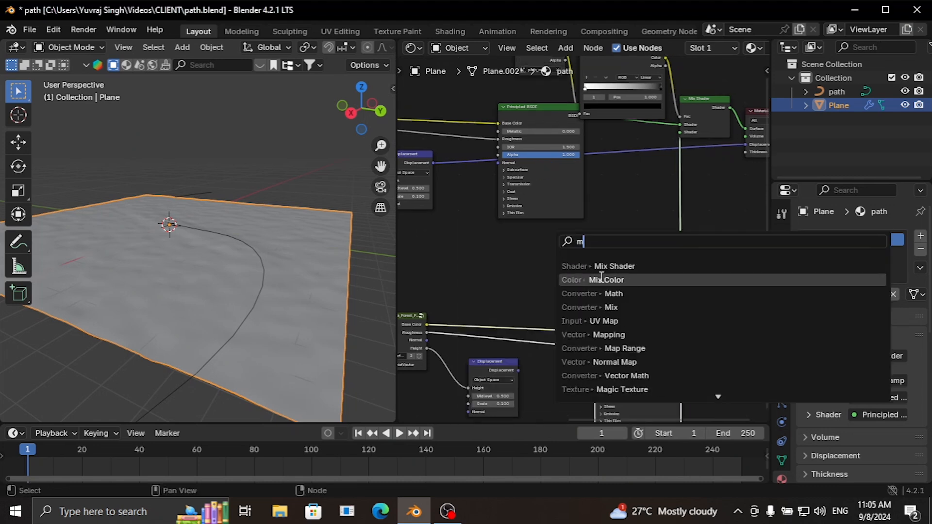
key("Return")
left_click(450, 157)
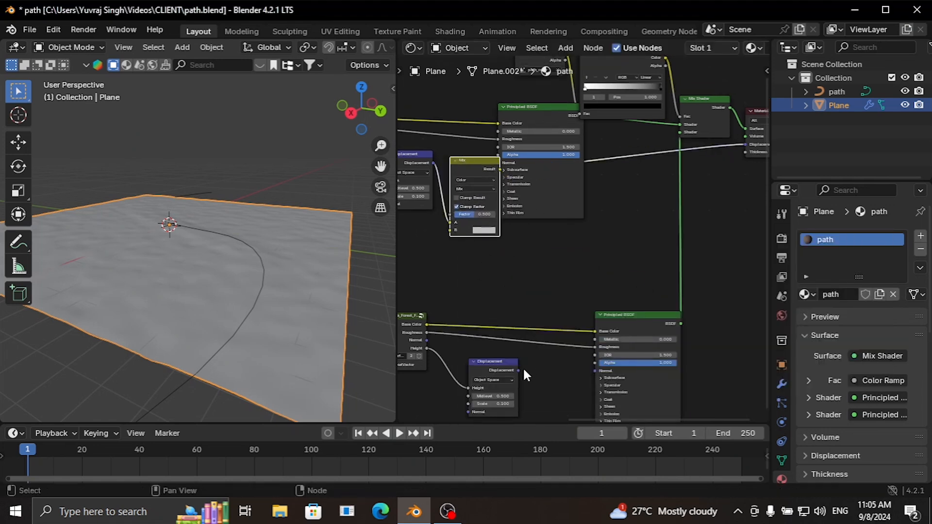
left_click_drag(517, 370, 447, 235)
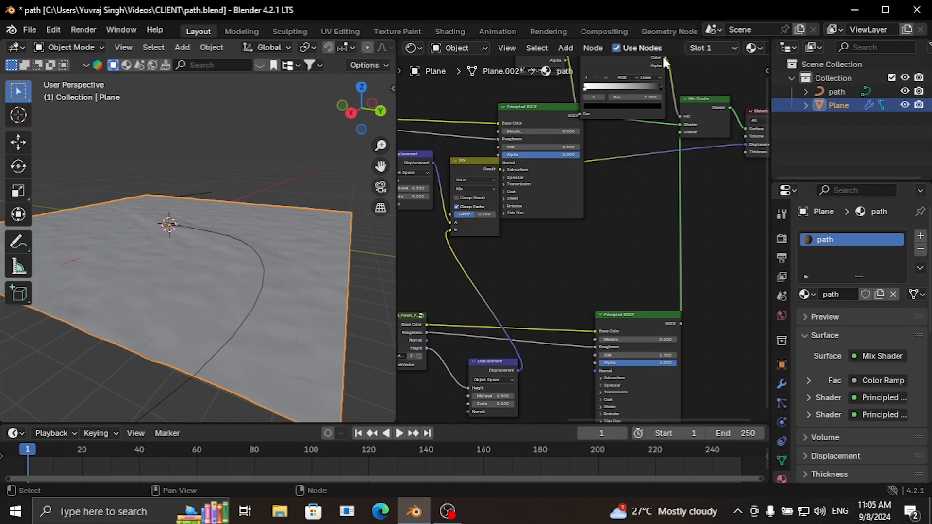
left_click_drag(665, 58, 464, 209)
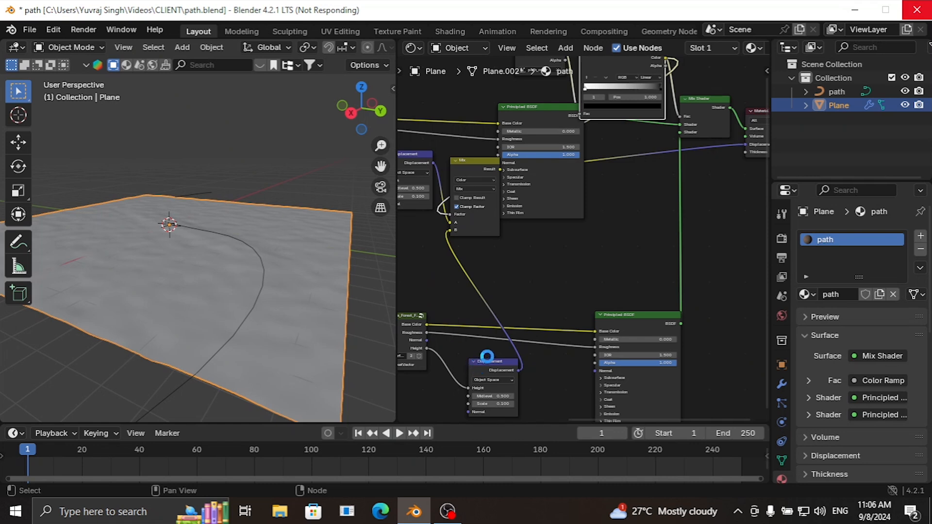
Step: Show the plane in Material Preview and inspect how the path blends into the forest floor
key("z")
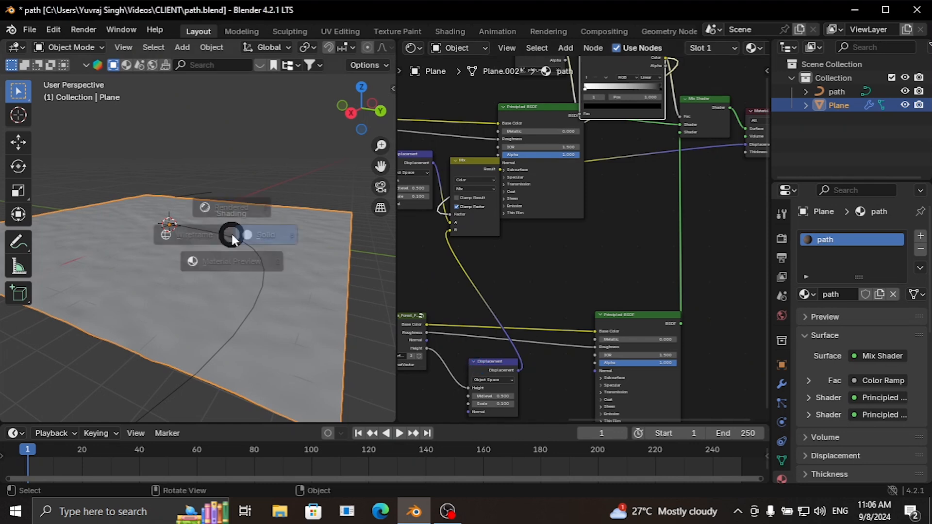
left_click(238, 314)
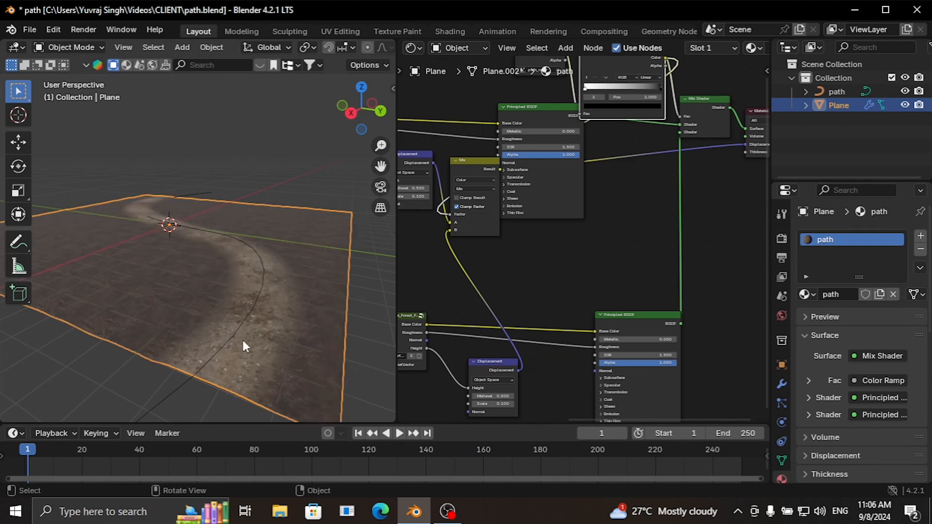
middle_click_drag(139, 298, 171, 325)
scroll(173, 311, "down", 3)
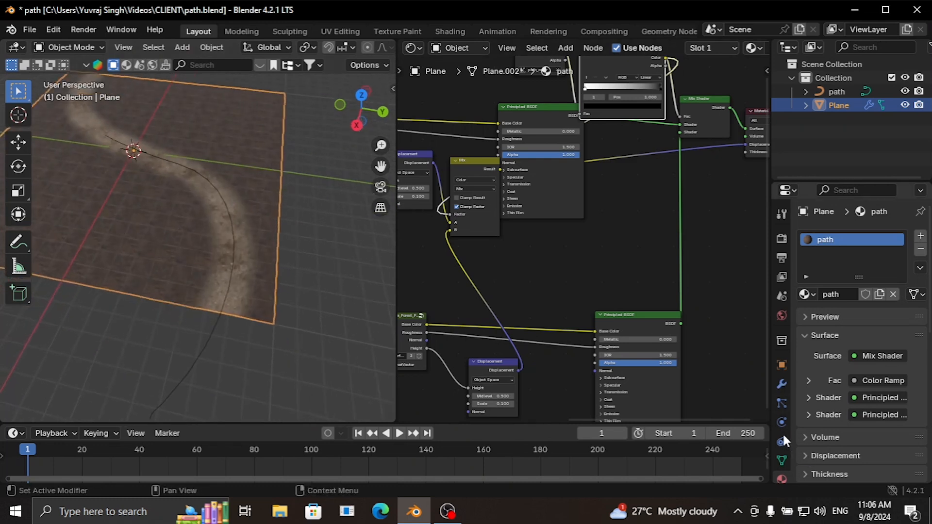
Step: Set the path width to 0.530 in the plane's path genrator modifier
left_click(781, 383)
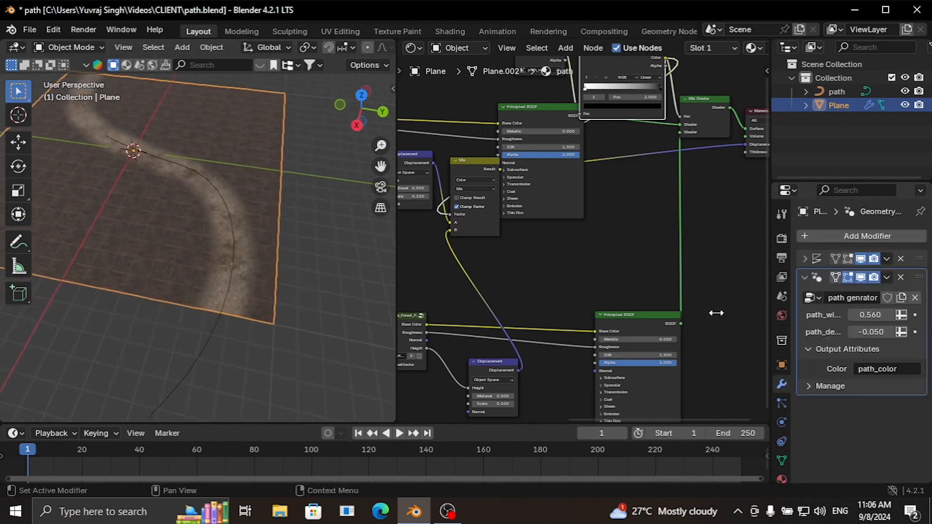
left_click_drag(870, 315, 832, 322)
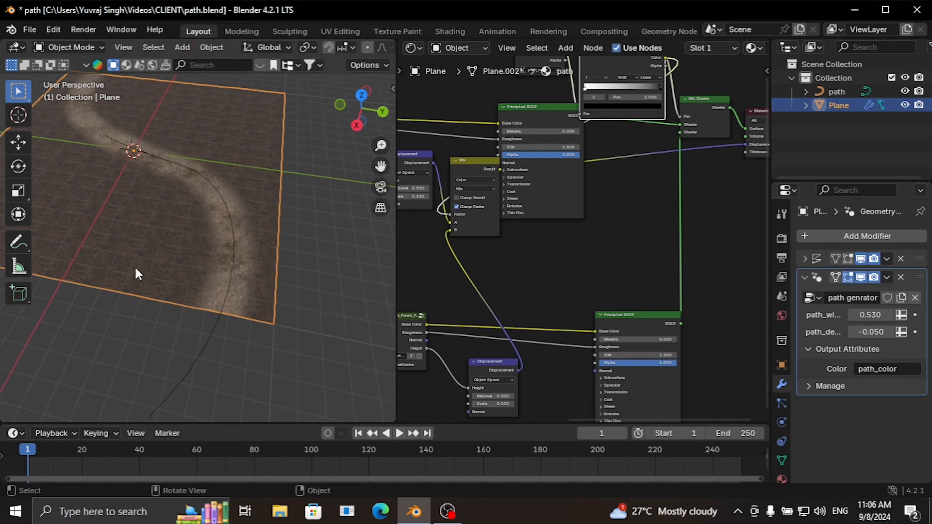
middle_click_drag(200, 294, 228, 248)
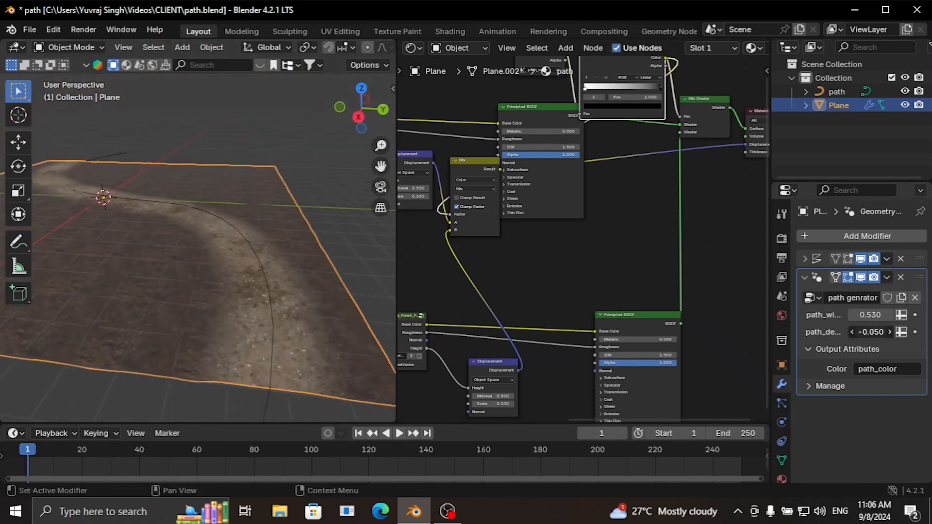
Step: Try a path depth of -0.32 in the path genrator modifier and restore it to -0.05
mouse_move(870, 332)
left_mouse_down()
mouse_move(888, 332)
mouse_move(857, 332)
left_mouse_up()
left_click(872, 332)
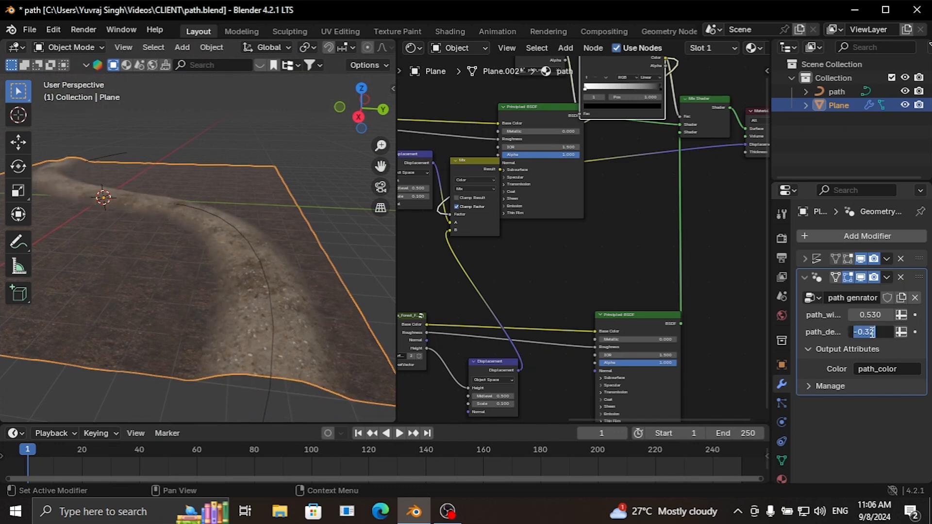
type("-.05")
key("Return")
middle_click_drag(216, 340, 208, 312)
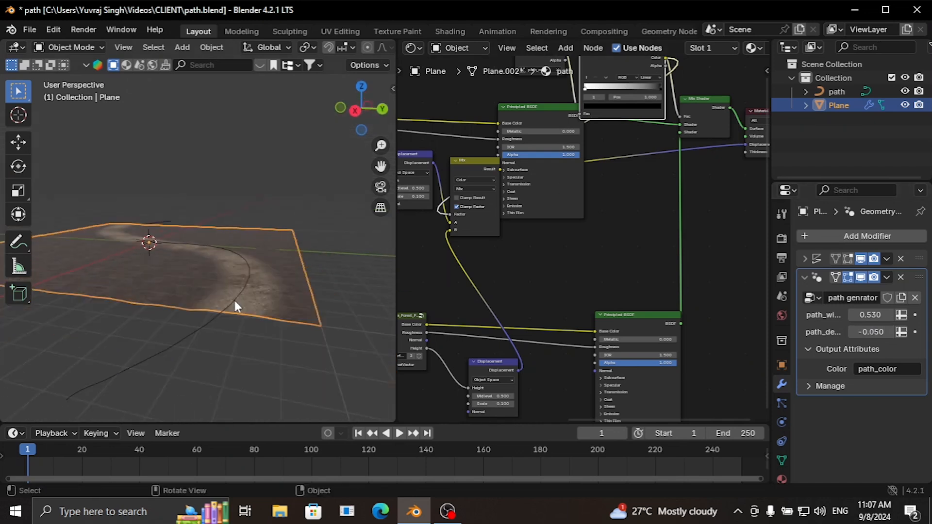
Step: Return the viewport to Solid shading and switch the node editor to the path genrator geometry nodes
key("z")
left_click(344, 284)
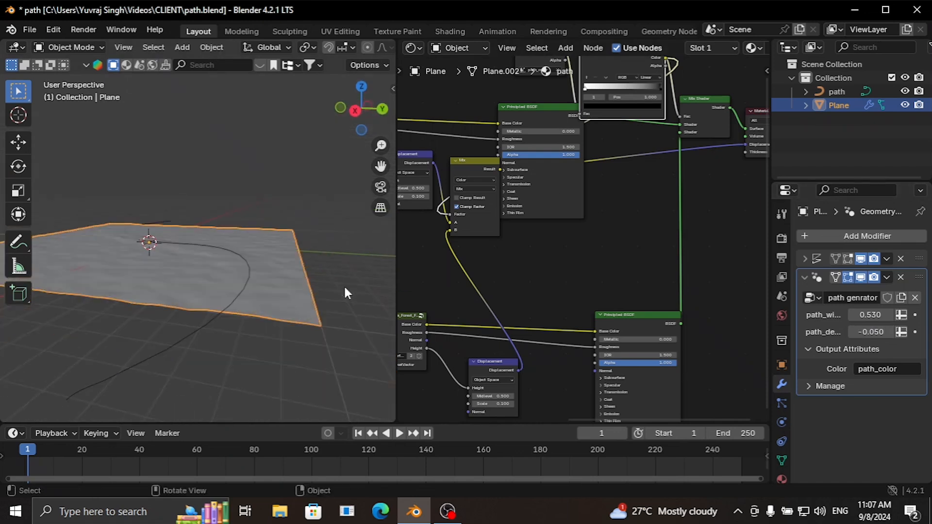
middle_click_drag(343, 284, 365, 225)
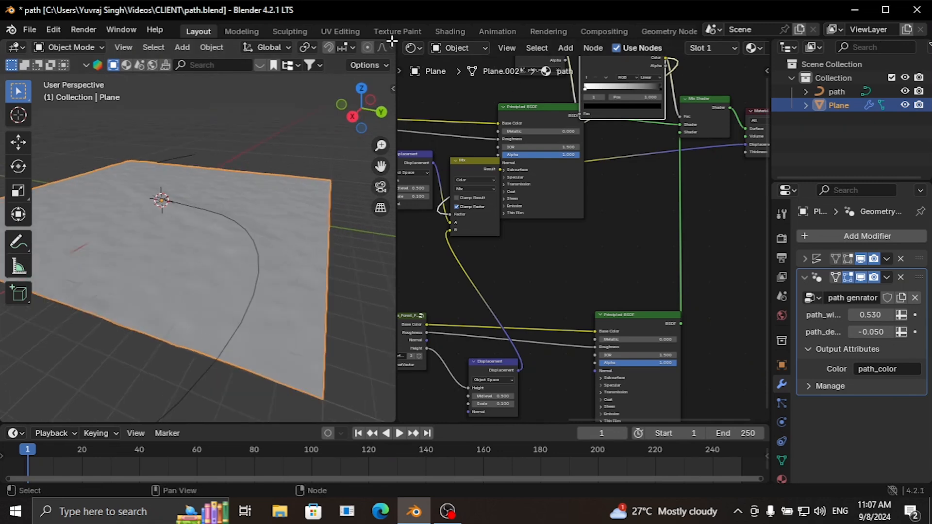
left_click(413, 47)
left_click(455, 156)
scroll(525, 222, "down", 5)
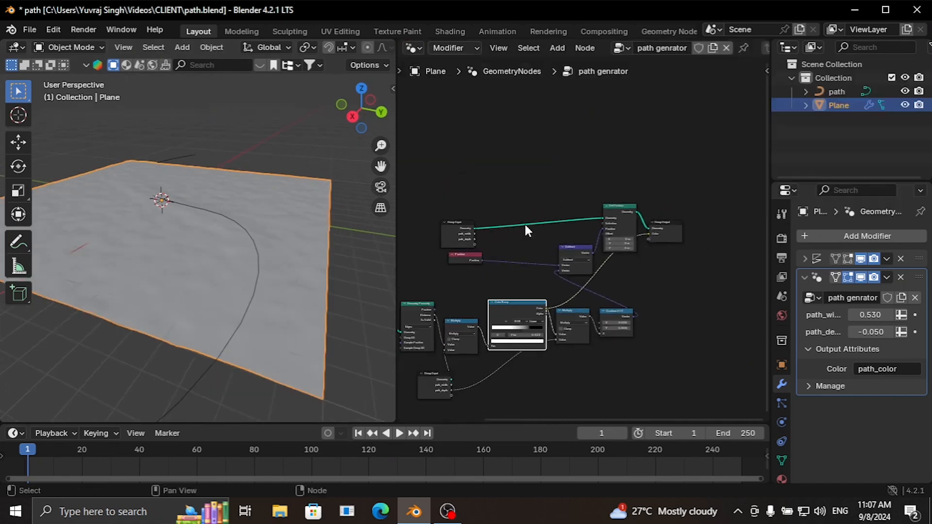
Step: Move the main Group Input and the Group Output nodes well away from the rest of the path genrator network
scroll(516, 306, "up", 4)
scroll(481, 214, "down", 4)
left_click(469, 210)
left_click_drag(469, 210, 429, 200)
middle_click_drag(571, 233, 326, 200)
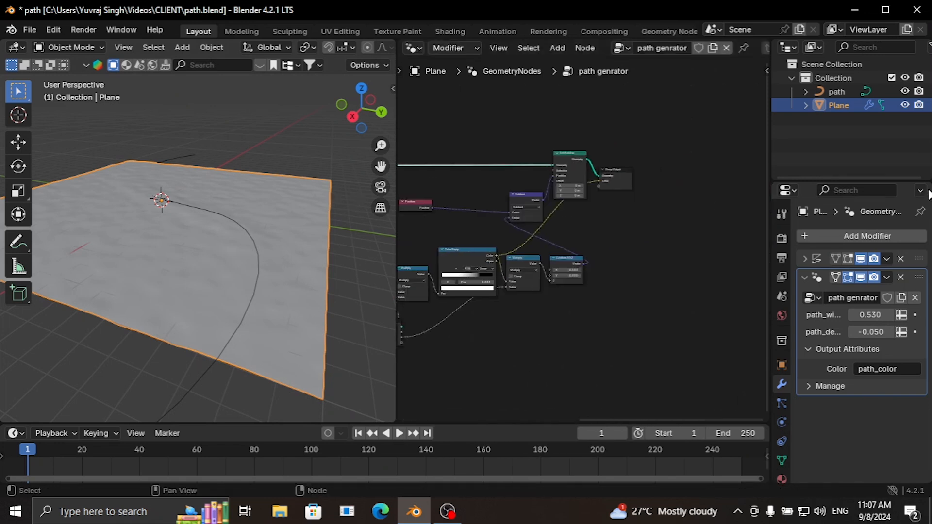
left_click_drag(626, 175, 787, 164)
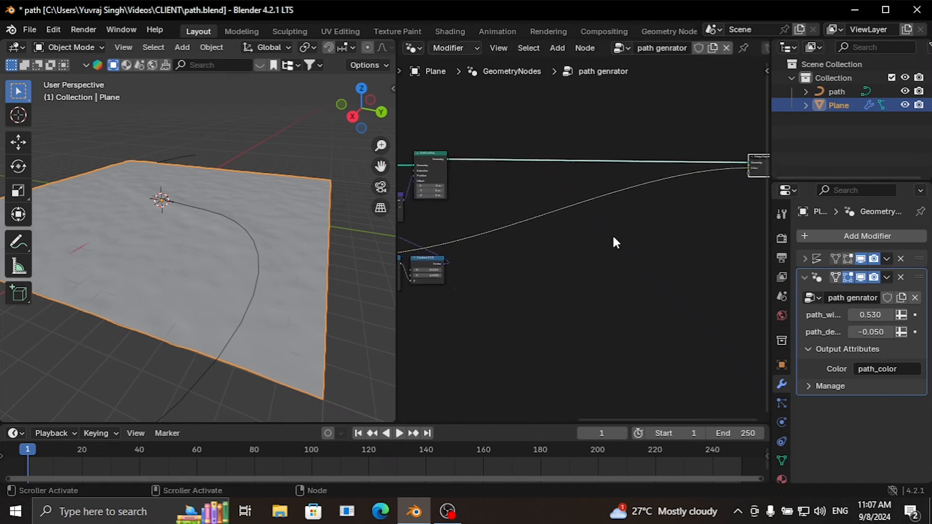
middle_click_drag(617, 234, 469, 246)
scroll(544, 243, "down", 4)
middle_click_drag(537, 247, 558, 247)
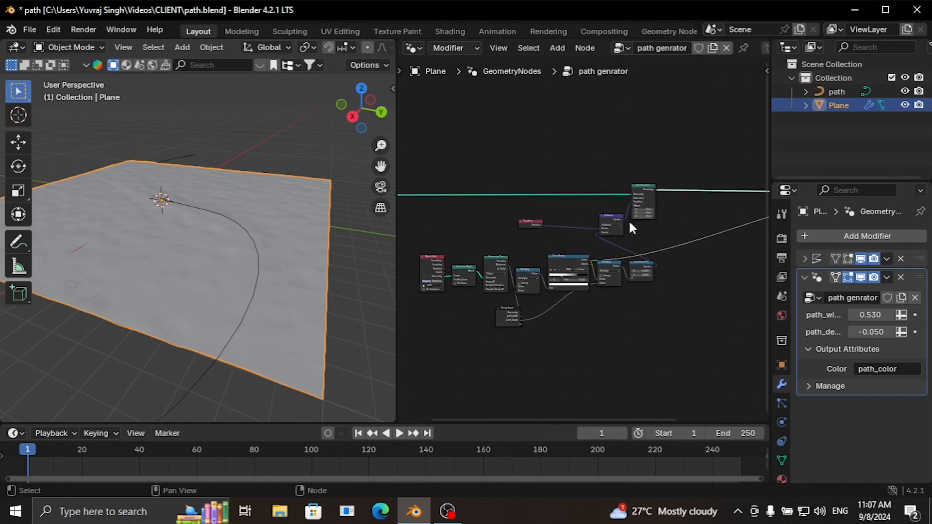
Step: Combine all nodes between the main Group Input and Group Output into a node group and return to the parent tree
left_click_drag(427, 160, 660, 323)
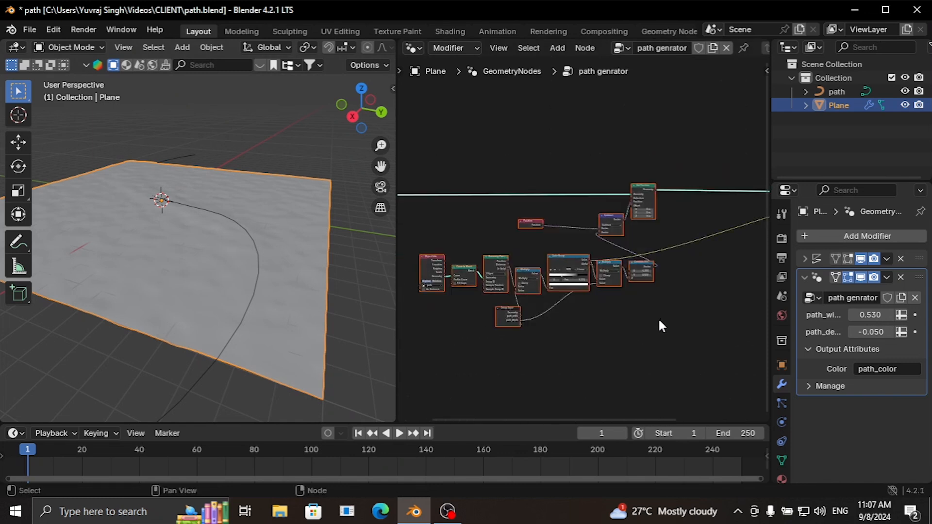
key("ctrl+g")
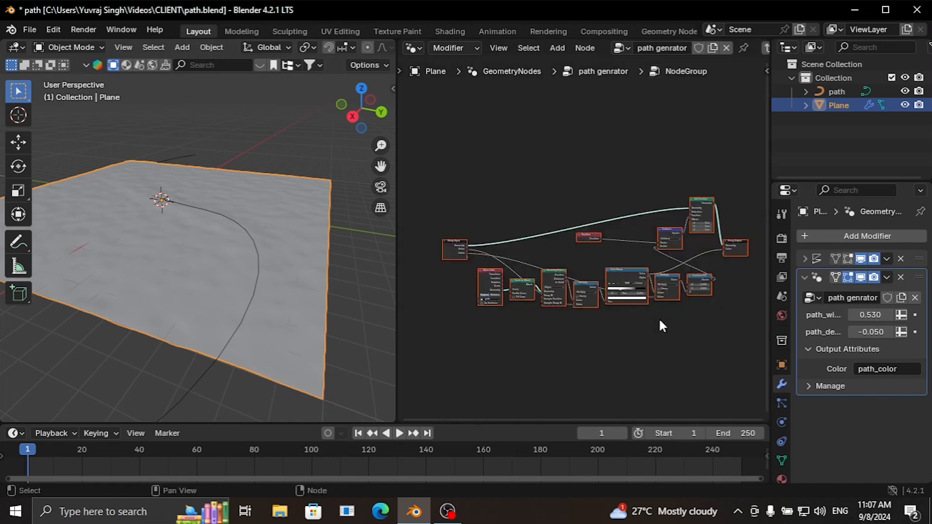
key("Tab")
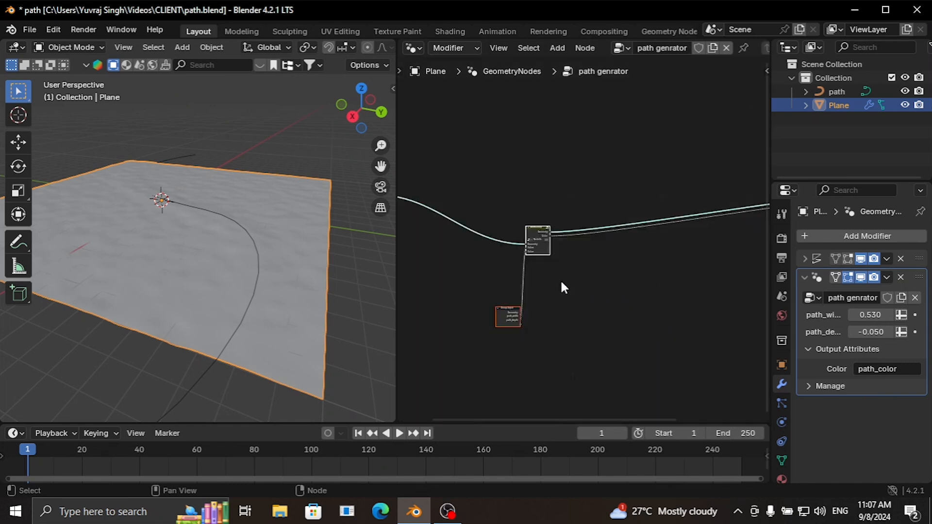
Step: Move the second Group Input, the new node group and the Group Output closer together to tidy the parent node tree
middle_click_drag(563, 288, 657, 328)
left_click(557, 372)
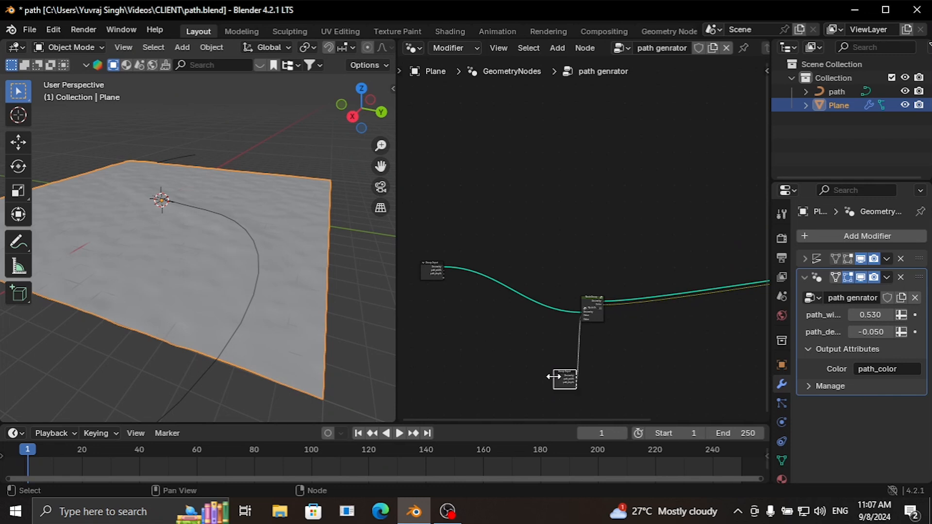
left_click_drag(561, 382, 416, 304)
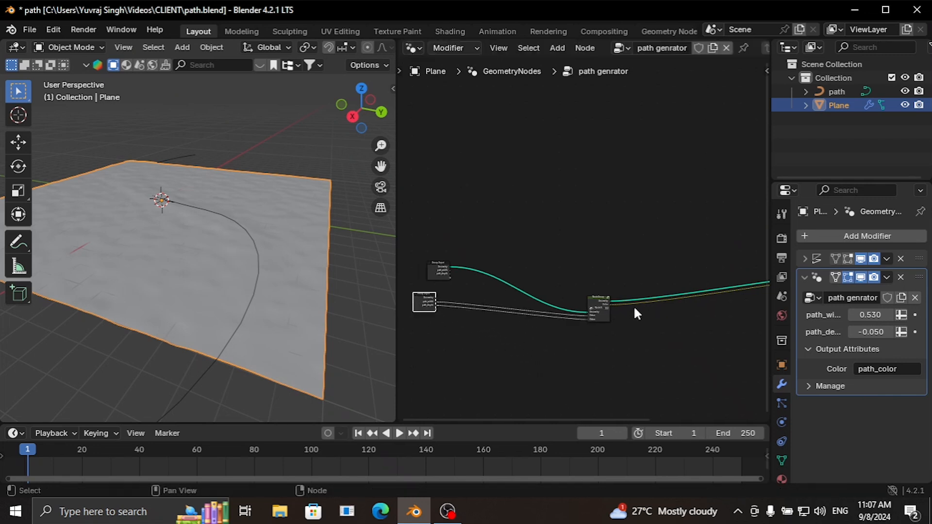
left_click_drag(593, 300, 524, 257)
scroll(626, 286, "down", 1)
mouse_move(651, 298)
middle_mouse_down()
mouse_move(467, 302)
mouse_move(637, 300)
middle_mouse_up()
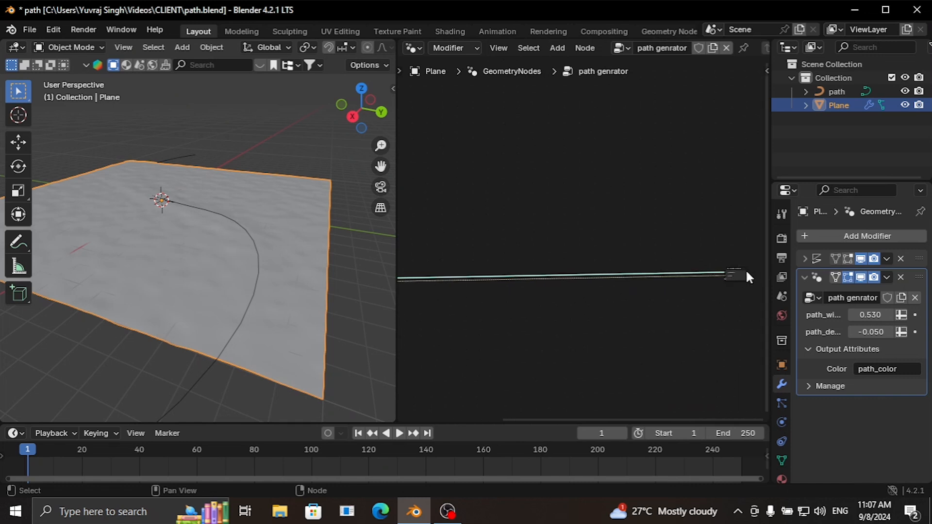
left_click_drag(741, 275, 444, 277)
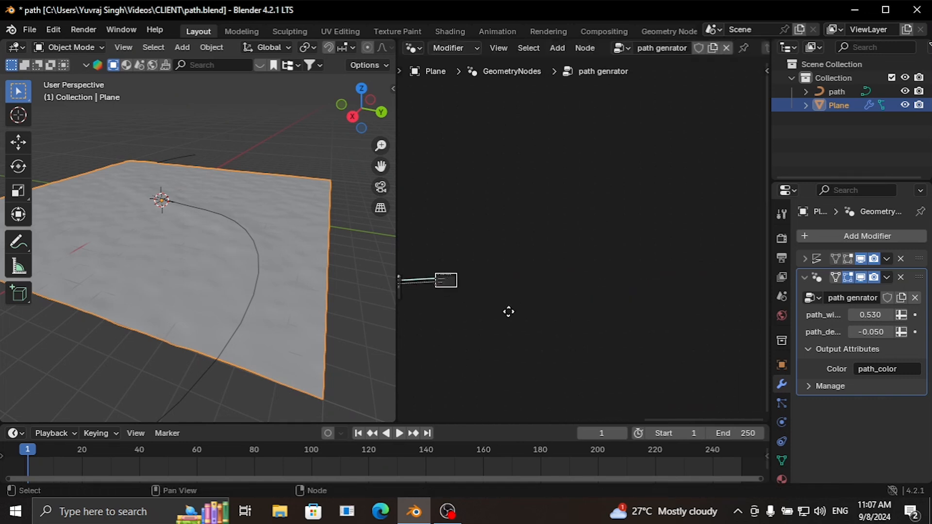
middle_click_drag(508, 312, 663, 322)
Step: Rename the new node group to path_generator
scroll(664, 322, "up", 6)
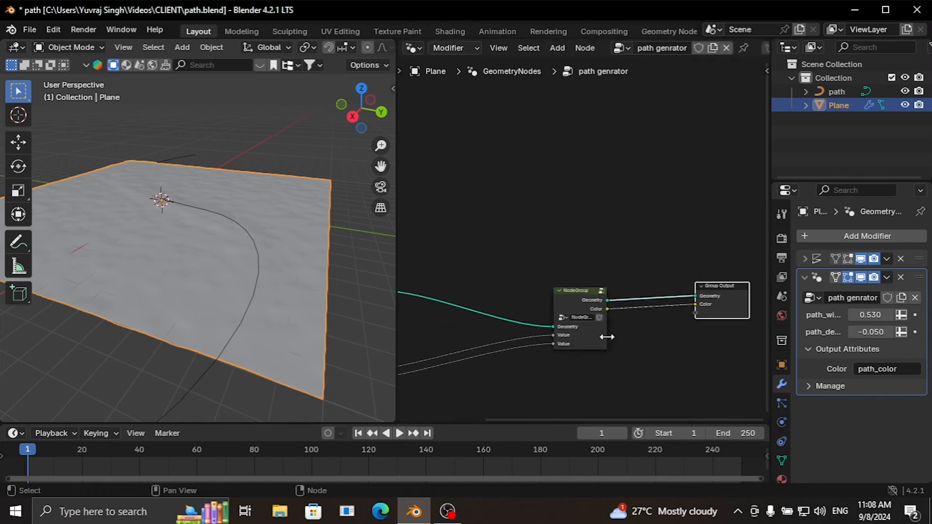
type("path")
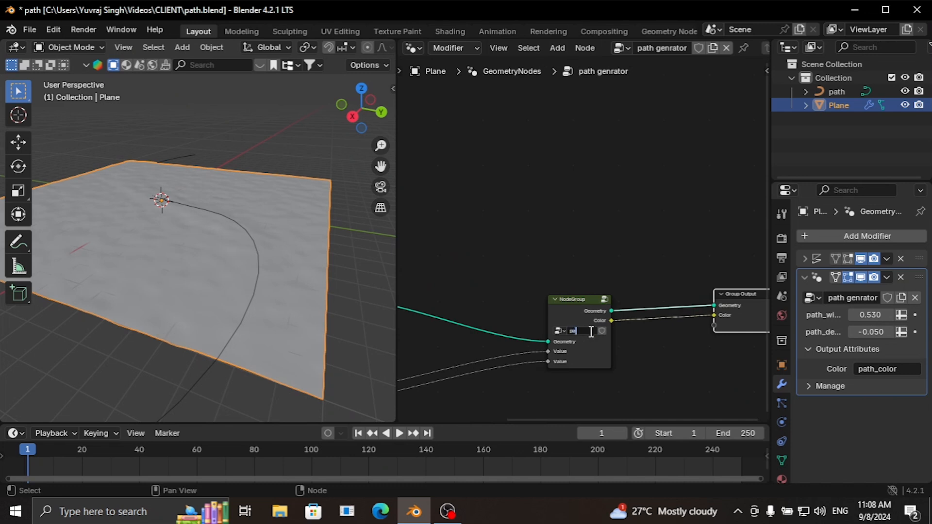
type("_generator")
key("Return")
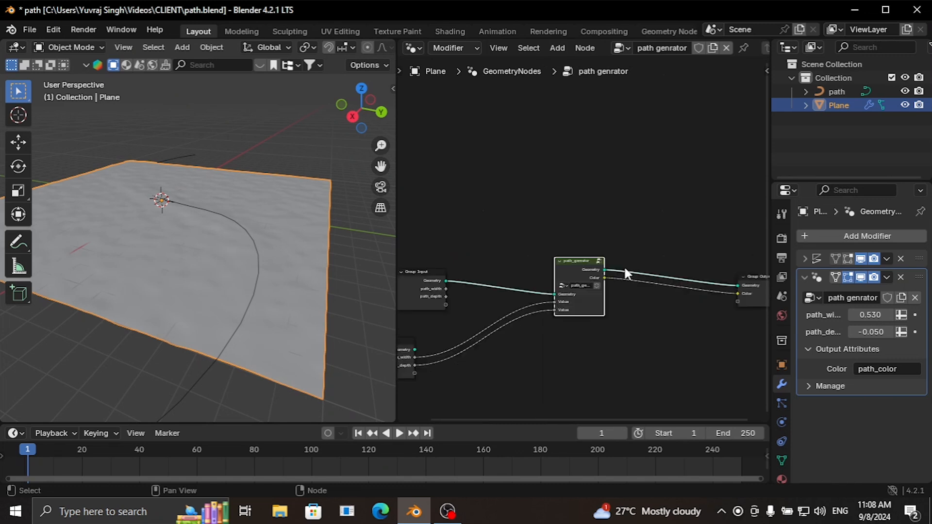
middle_click_drag(649, 324, 651, 302)
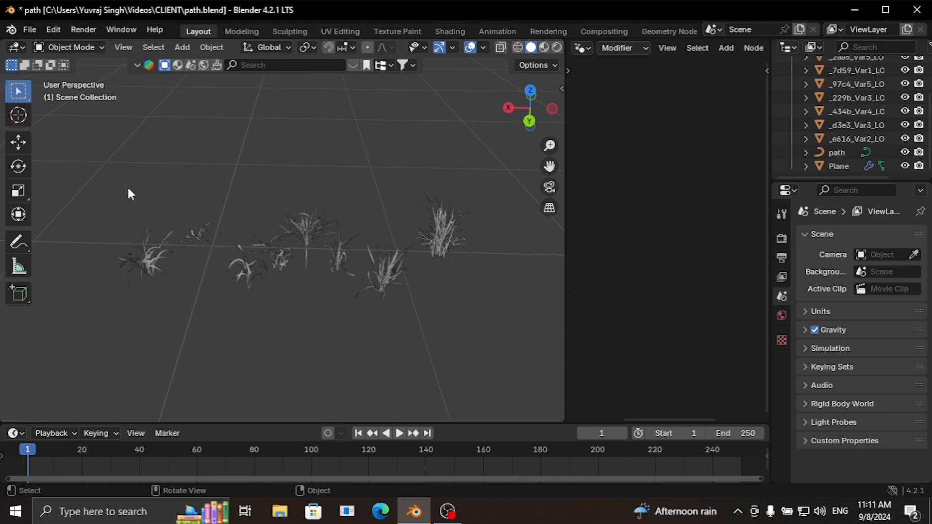
Step: Select all the grass clump objects and move them into a new collection named grass
left_click(149, 260)
left_click(285, 259)
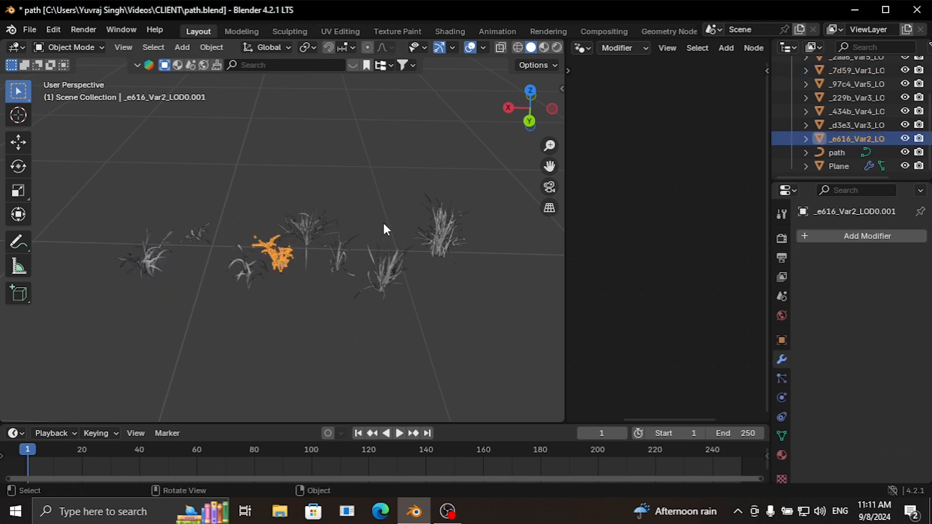
left_click(128, 171)
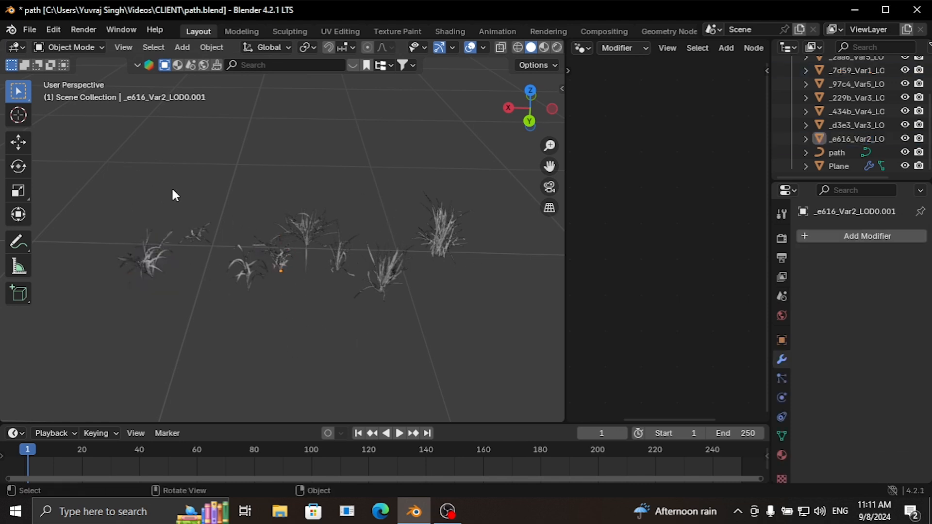
left_click_drag(97, 180, 481, 323)
key("m")
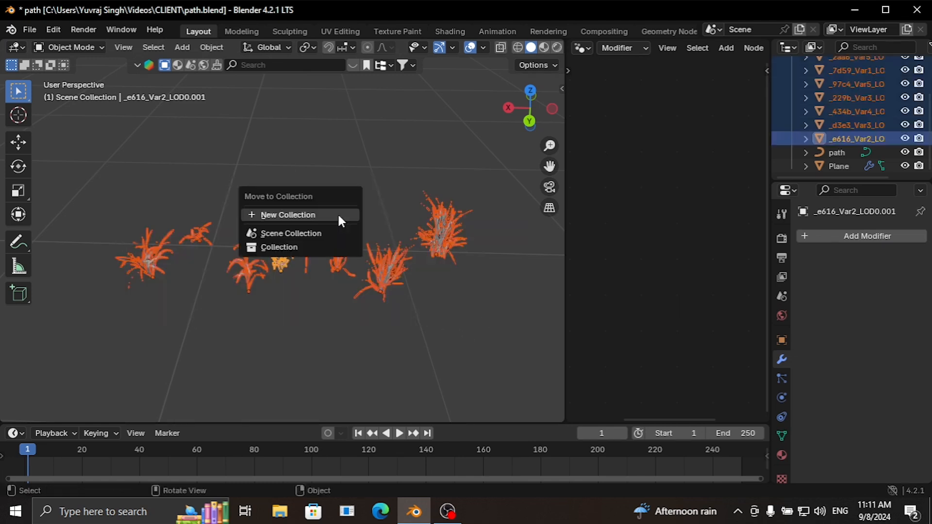
left_click(337, 213)
type("grass")
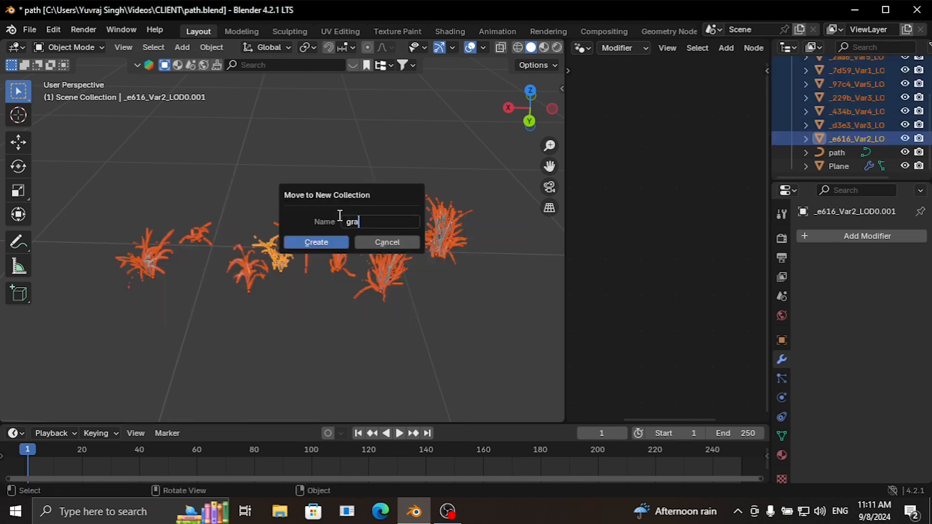
left_click(329, 247)
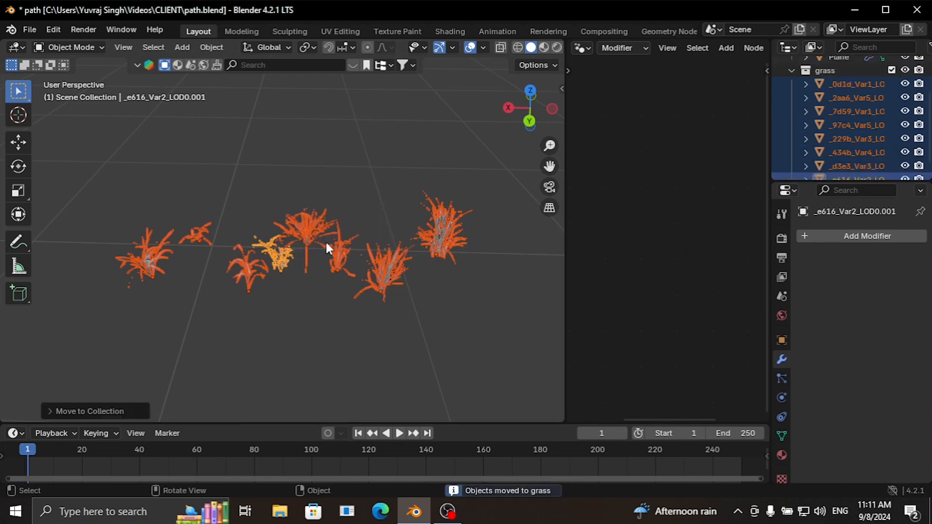
left_click(319, 300)
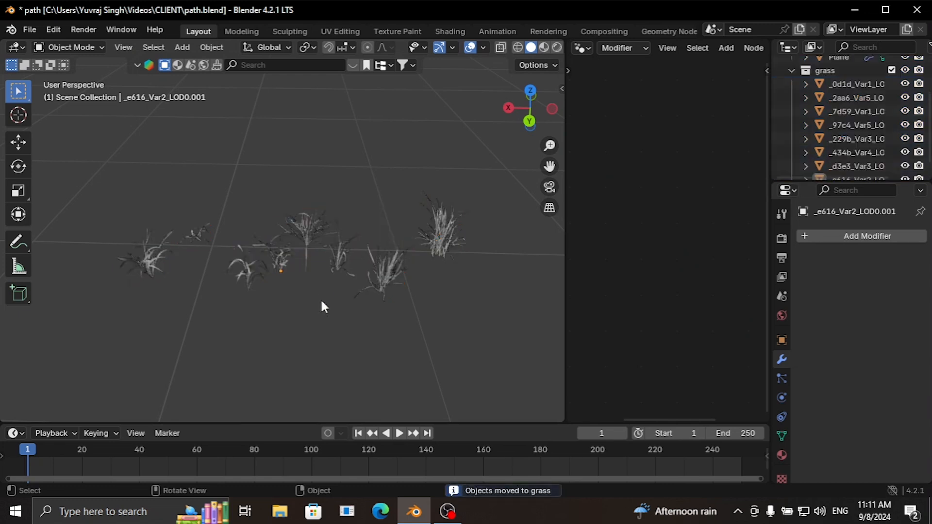
Step: Place the 3D cursor at the base of the second-tallest grass clump, add a cube there and scale it down to about the clump's width
middle_click_drag(388, 311, 391, 263)
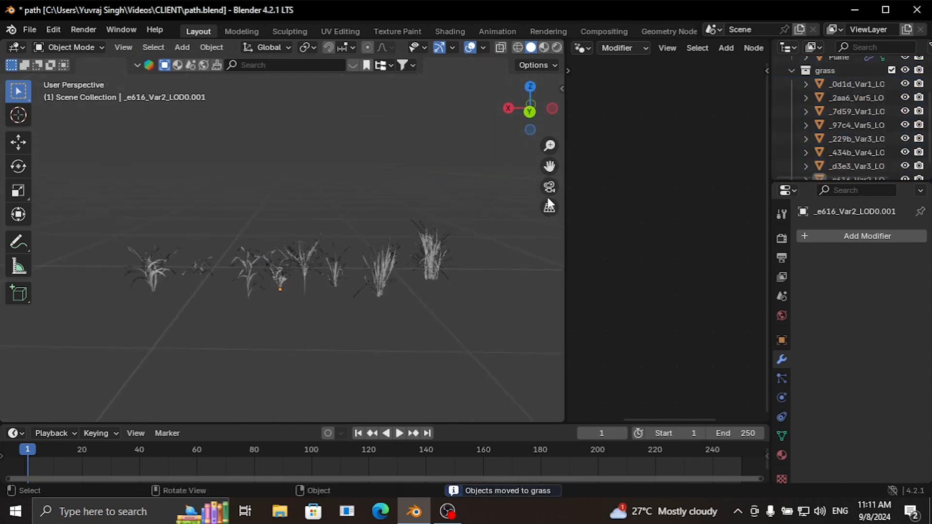
left_click_drag(549, 167, 475, 161)
scroll(355, 272, "up", 1)
middle_click_drag(355, 272, 354, 263)
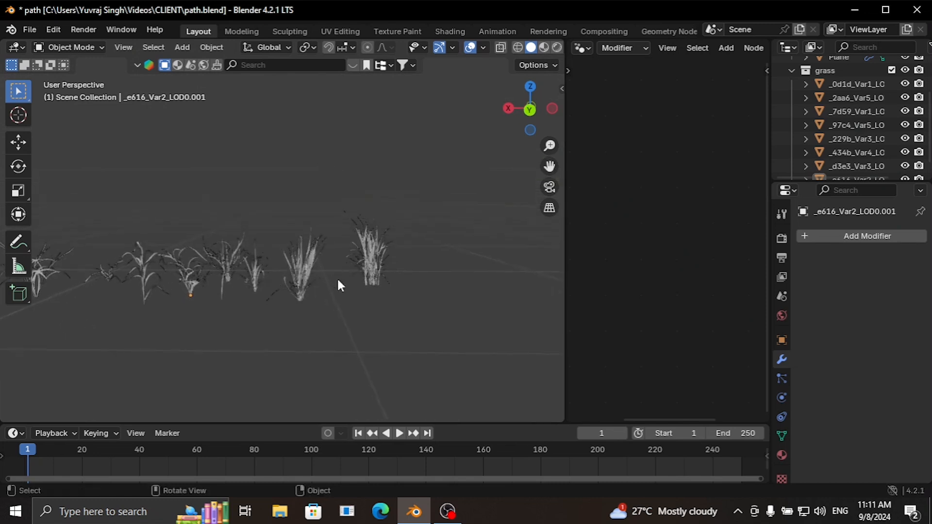
right_click(300, 298, "shift")
key("shift+a")
mouse_move(258, 222)
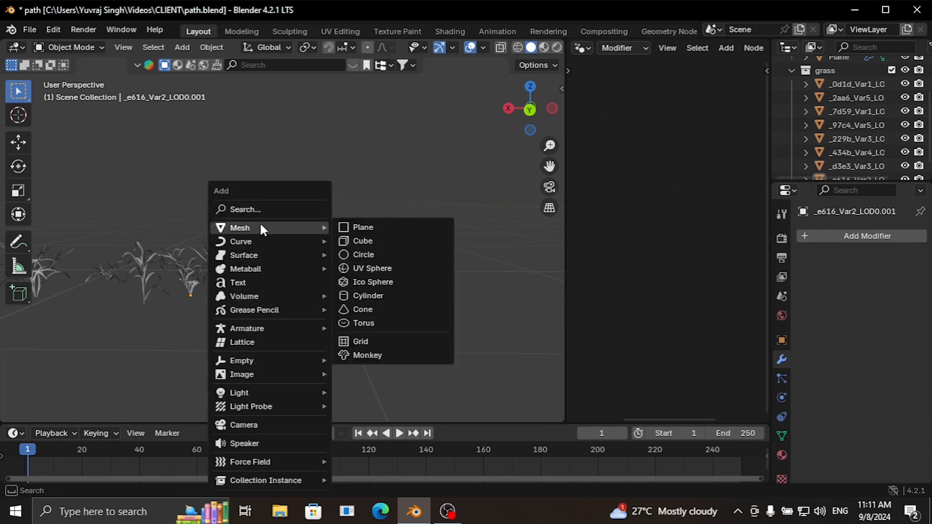
left_click(363, 242)
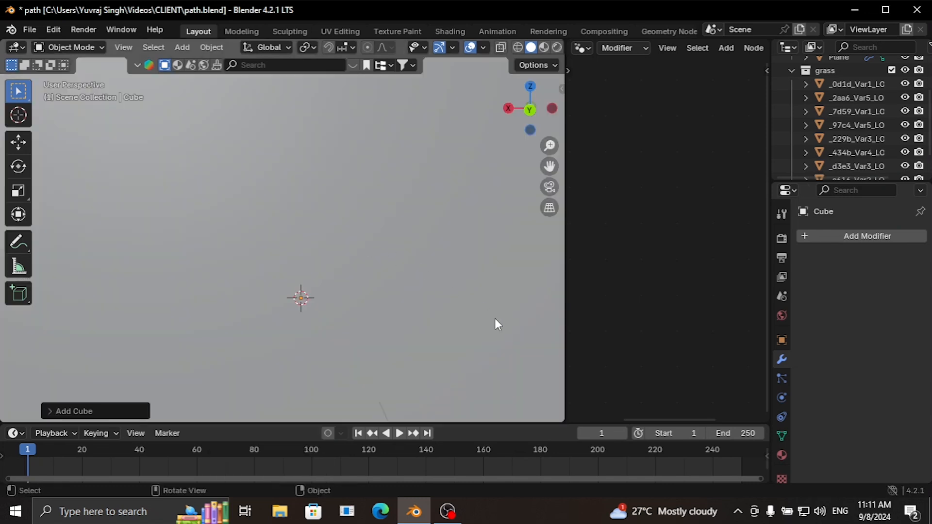
key("s")
left_click(319, 292)
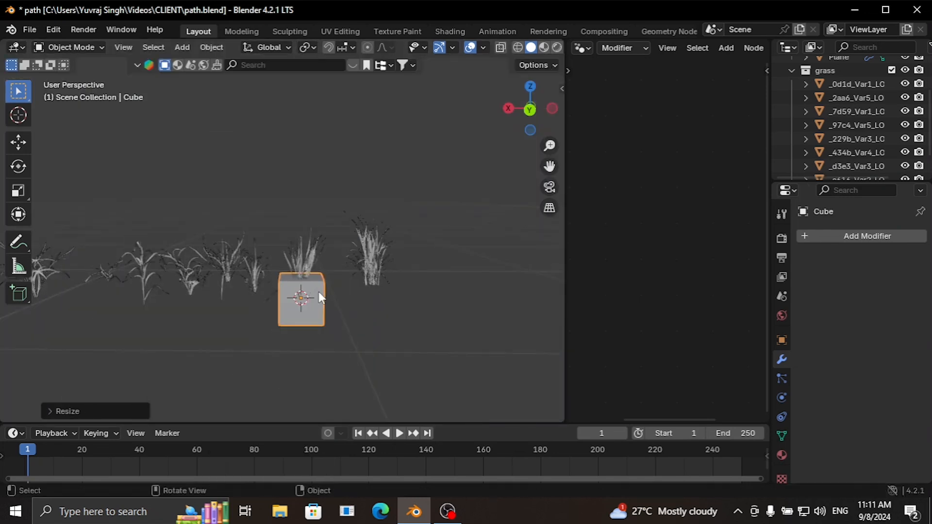
Step: In front view, raise the cube about 0.08 m so its underside sits level with the base of the grass
key("KP_1")
scroll(278, 323, "up", 3)
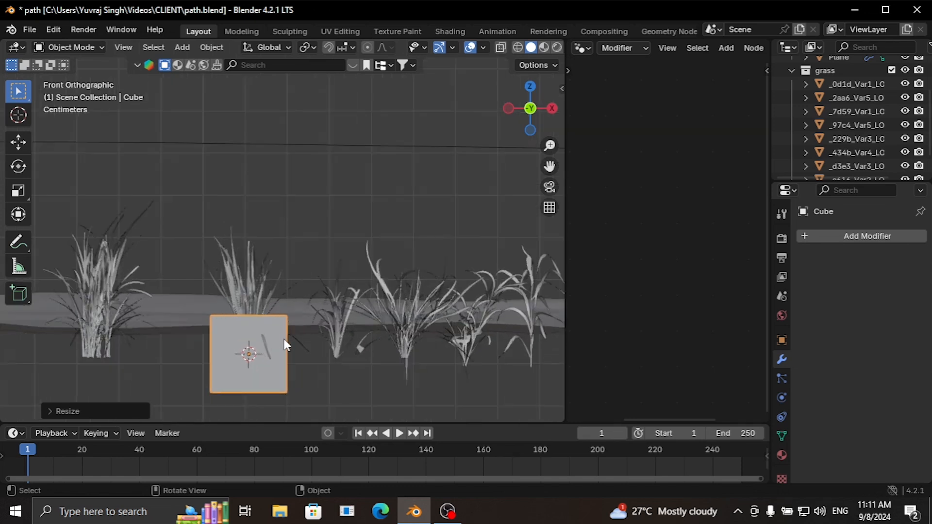
key("g")
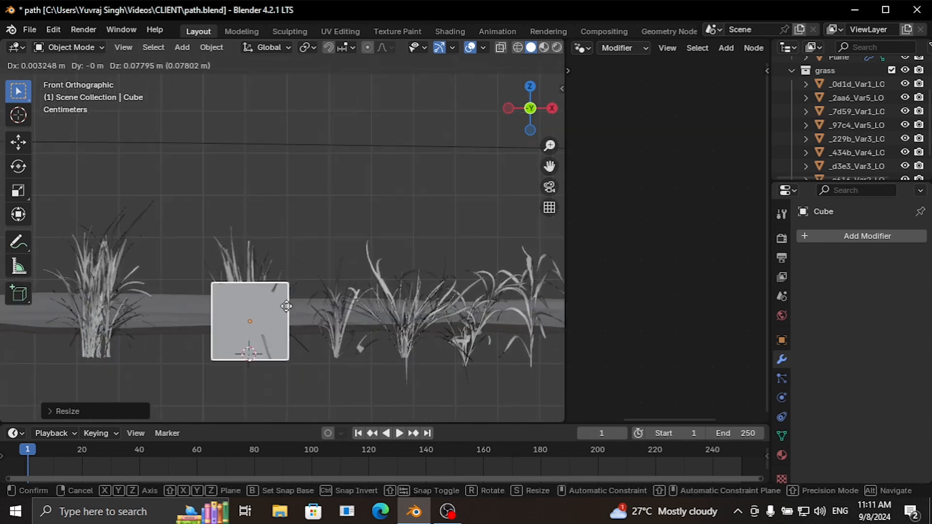
left_click(288, 308)
Step: Taper the cube by shrinking its top face, and raise that face about 0.1 m to match the grass height
key("Tab")
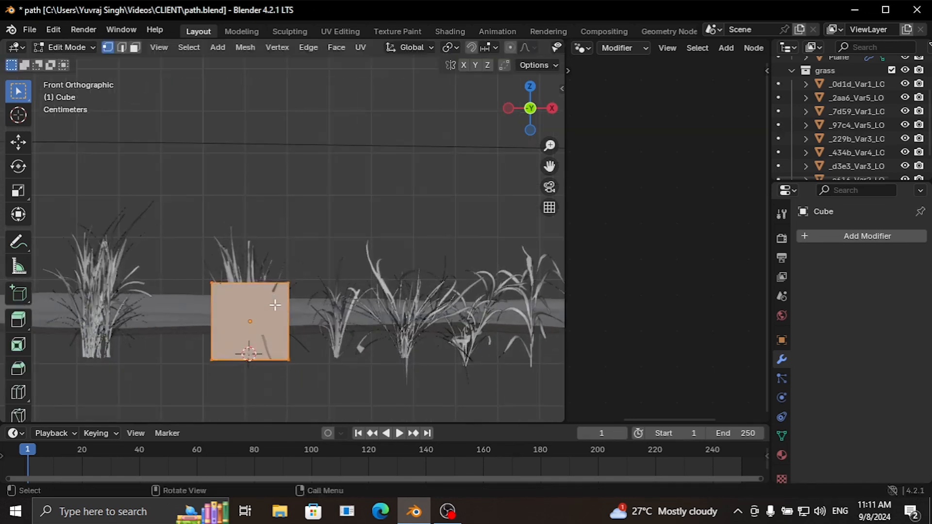
key("KP_8")
key("alt+a")
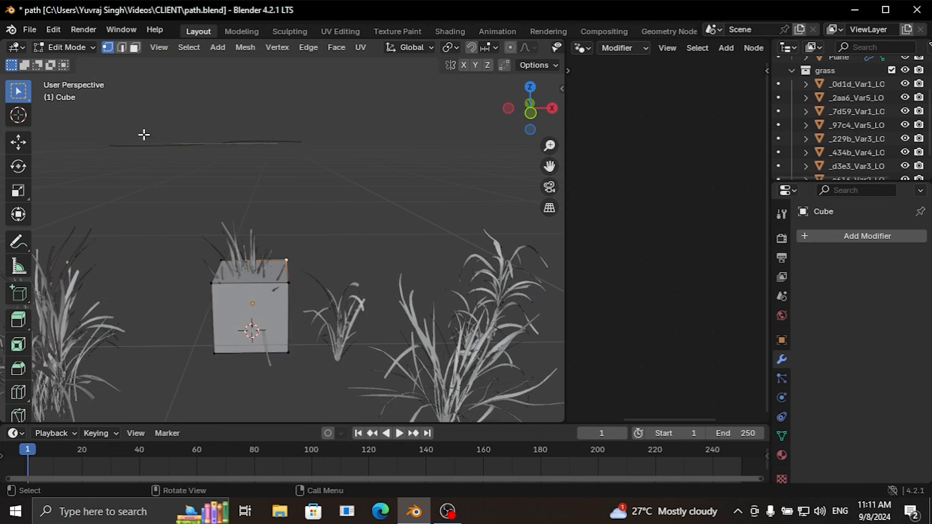
left_click(136, 48)
left_click(276, 274)
key("KP_1")
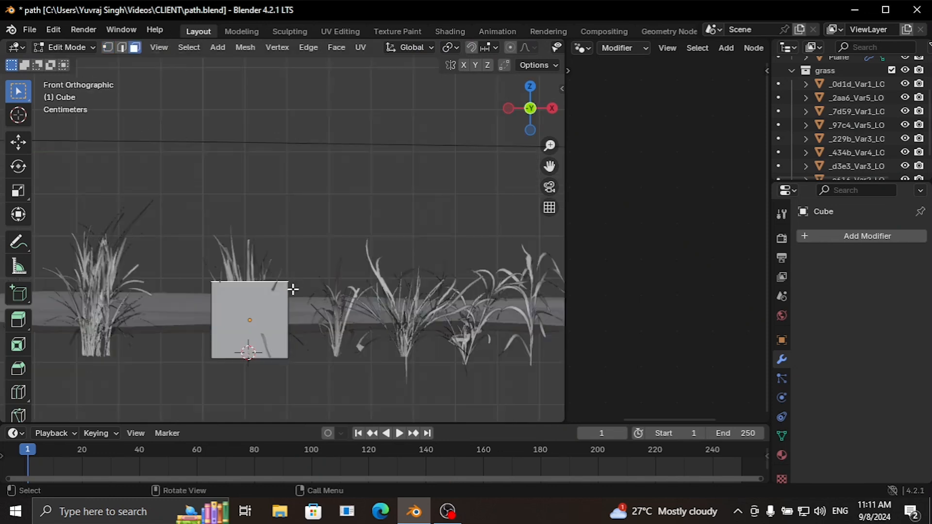
key("s")
left_click(268, 280)
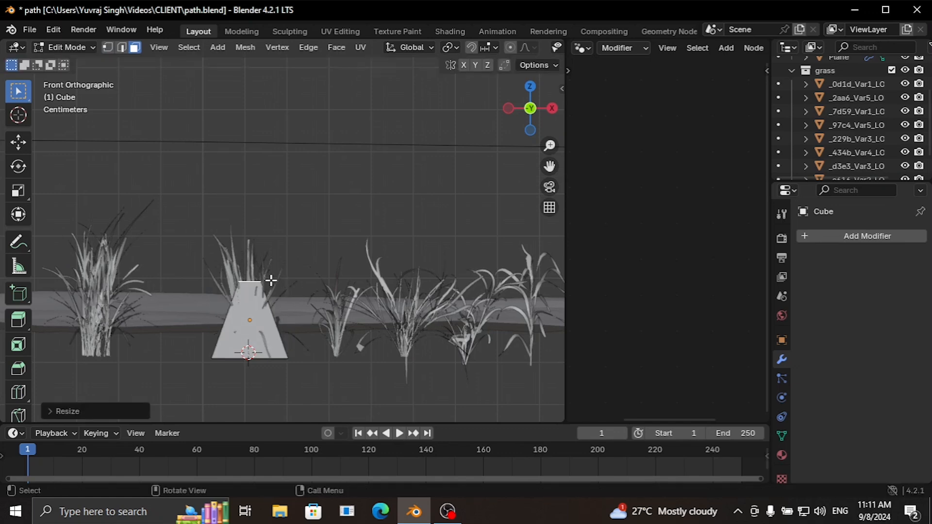
key("g")
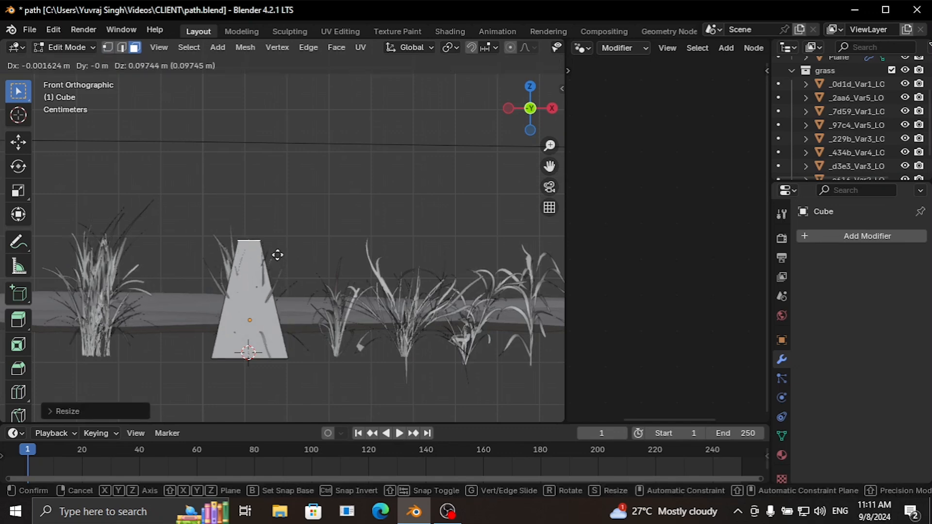
left_click(278, 255)
Step: Enlarge the bottom face of the tapered cube slightly and return to Object Mode
mouse_move(266, 377)
middle_mouse_down()
mouse_move(249, 358)
mouse_move(261, 366)
middle_mouse_up()
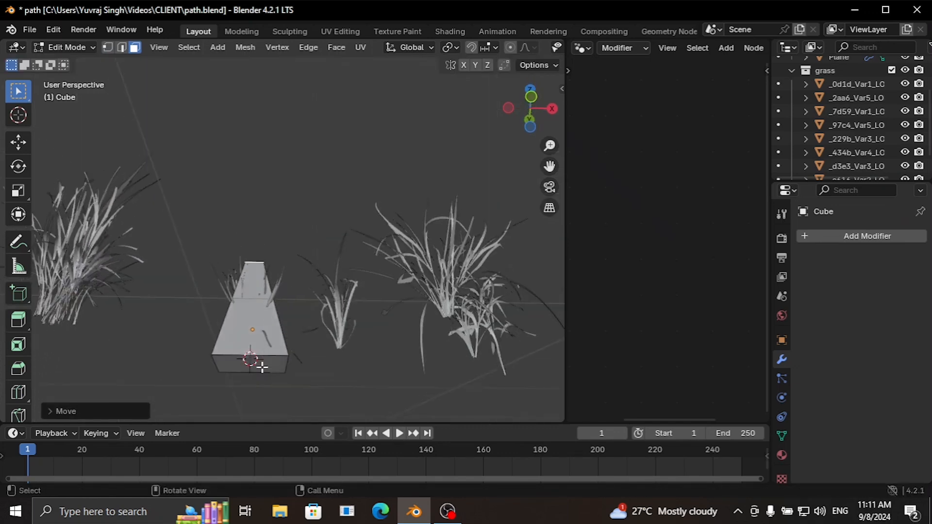
left_click(265, 364)
middle_click_drag(291, 335, 297, 350)
key("s")
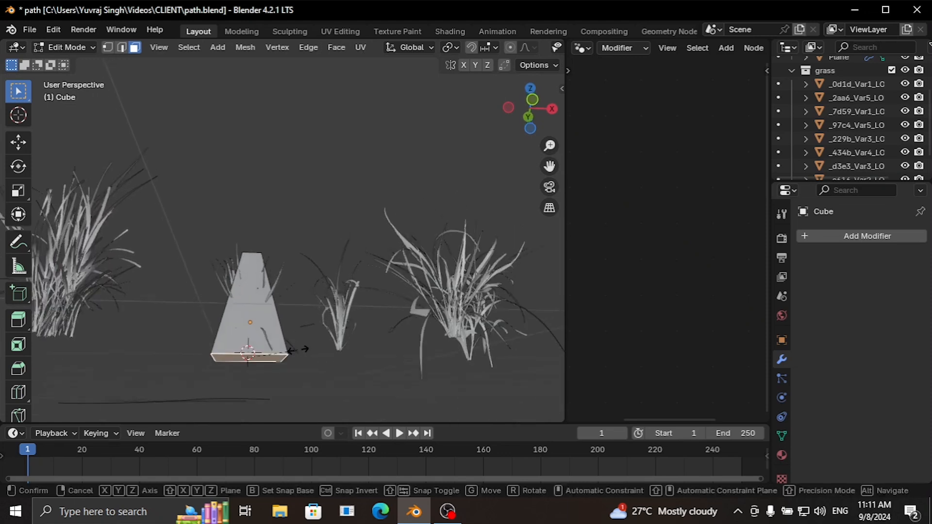
left_click(320, 350)
key("KP_1")
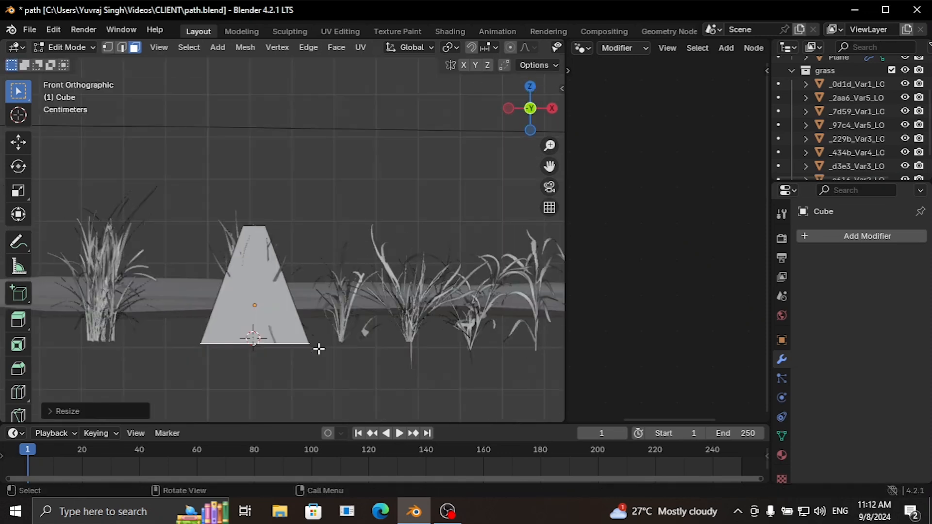
key("Tab")
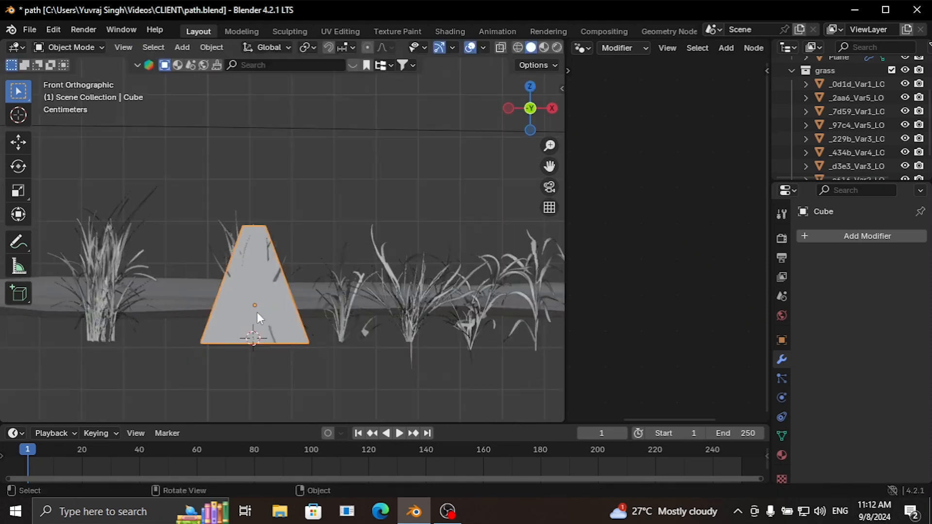
Step: Move the tapered cube into a new collection named grass_proxy
key("m")
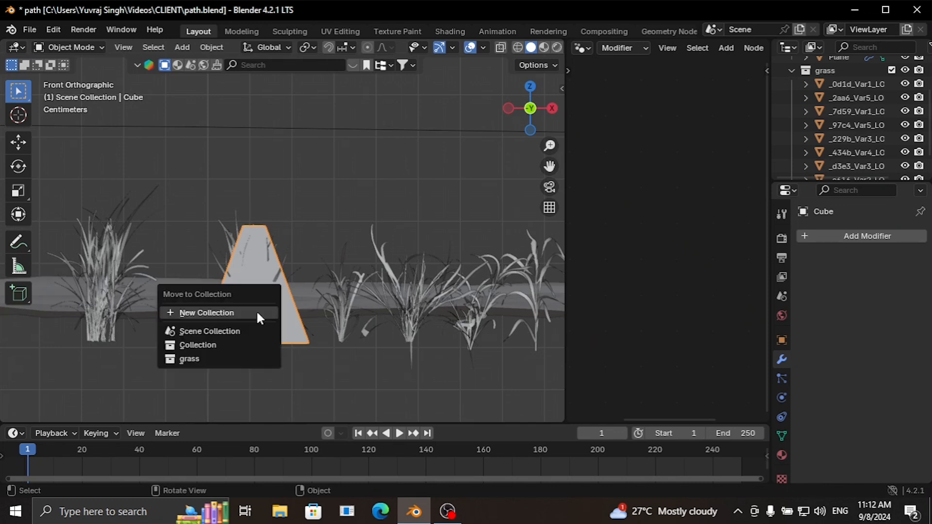
left_click(256, 311)
type("g")
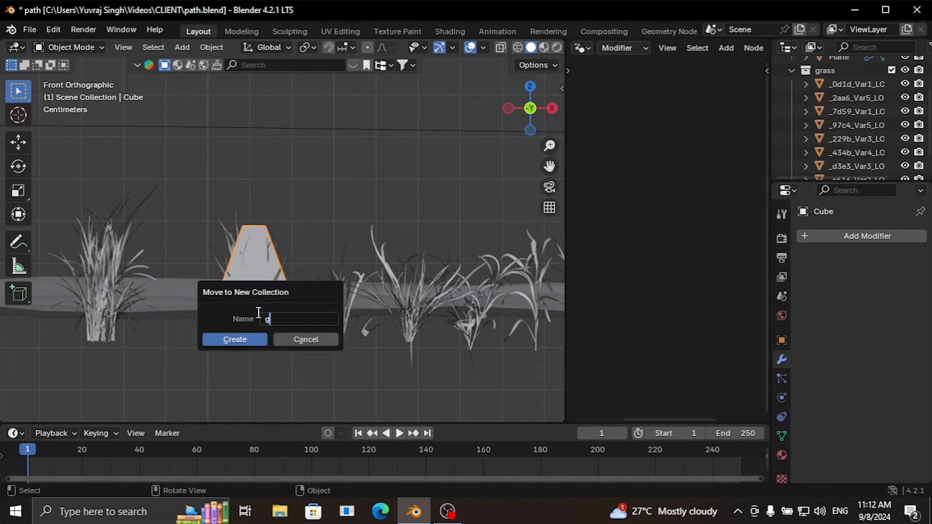
type("rass_proxy")
left_click(235, 339)
Step: Set the tapered cube's material viewport display color to bright green
left_click(780, 456)
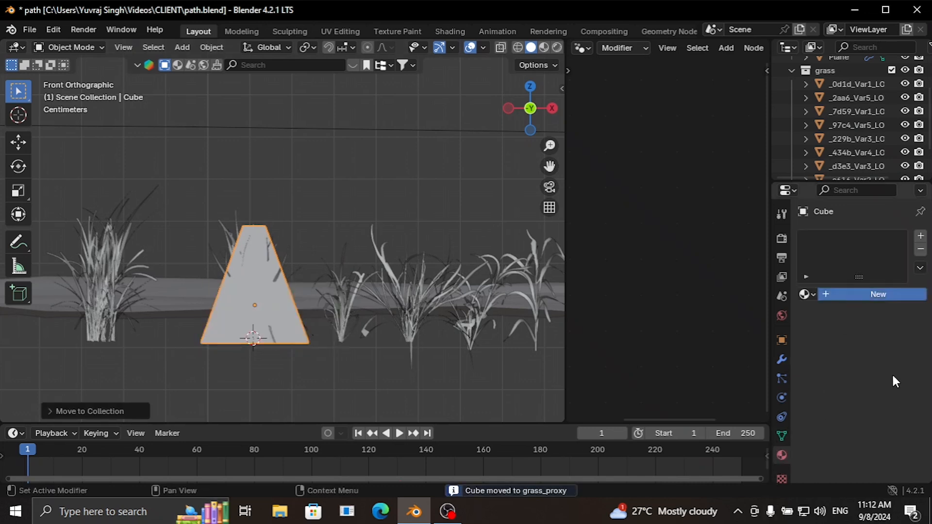
scroll(873, 362, "down", 17)
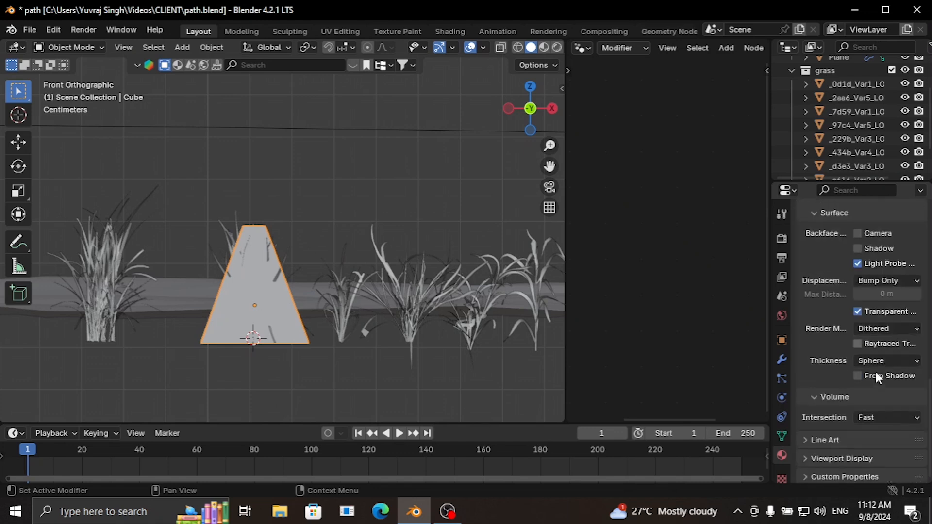
scroll(876, 374, "down", 1)
left_click(826, 456)
scroll(845, 427, "down", 3)
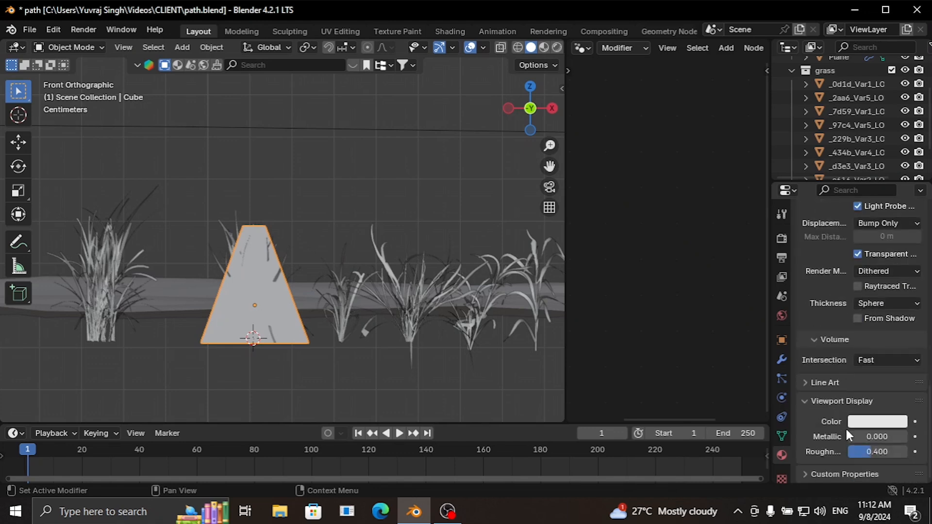
left_click(874, 421)
left_click(777, 251)
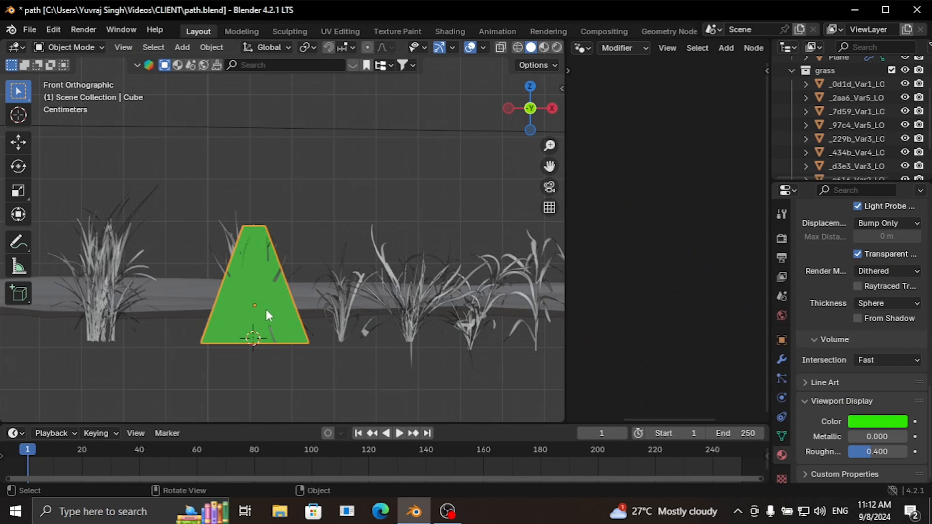
Step: Set the tapered cube's origin to the 3D cursor at its base
mouse_move(266, 312)
middle_mouse_down()
mouse_move(267, 239)
mouse_move(267, 316)
middle_mouse_up()
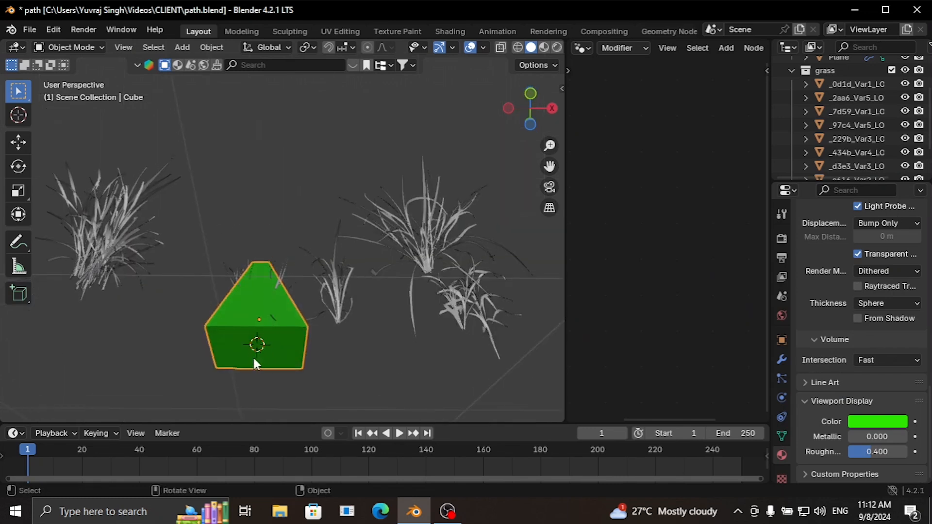
left_click(212, 47)
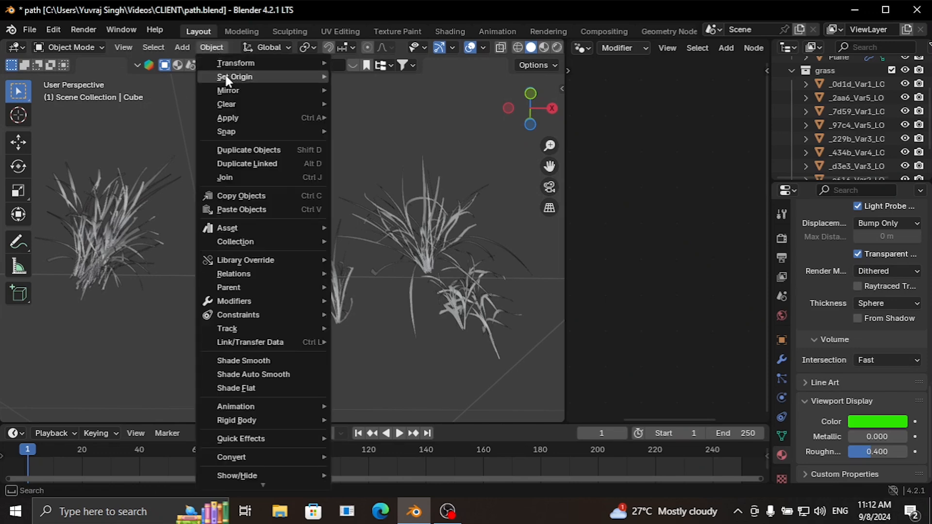
mouse_move(226, 74)
left_click(385, 107)
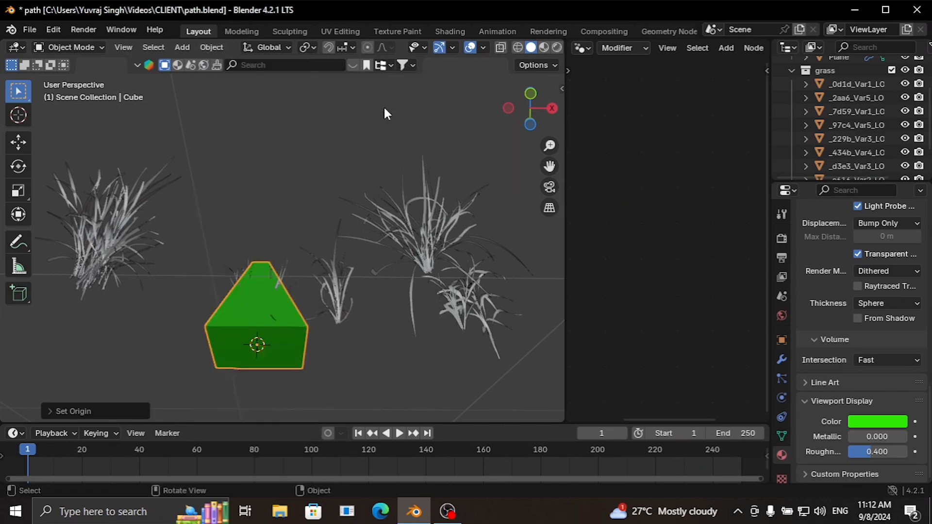
Step: Apply the scale and rotation of the tapered cube
middle_click_drag(256, 345, 301, 359)
key("ctrl+a")
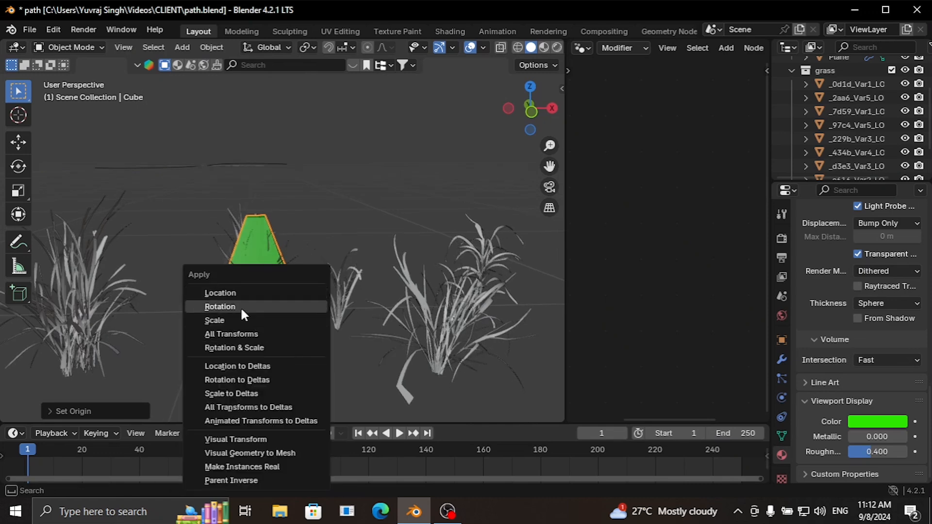
left_click(229, 318)
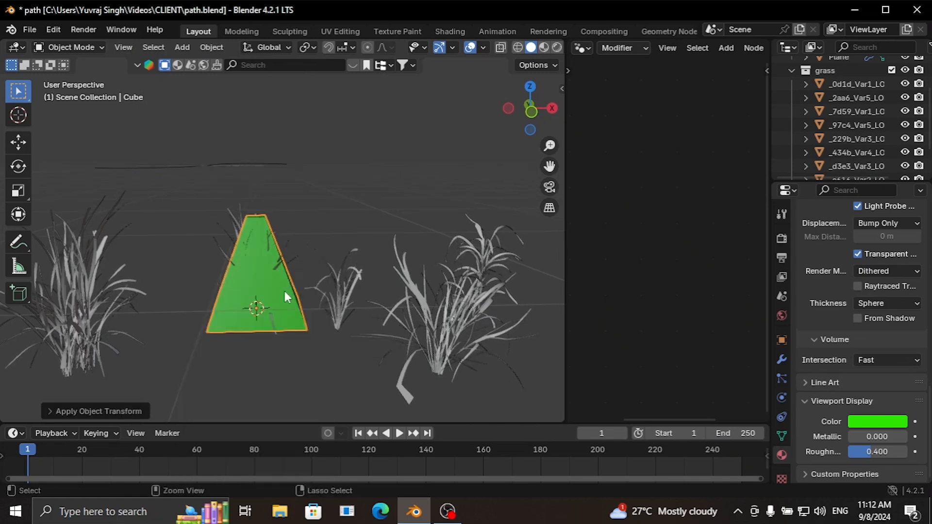
key("ctrl+a")
left_click(237, 279)
Step: Move the green tapered cube about 1.12 m in the negative X direction, clear of the grass clumps
scroll(264, 278, "down", 5)
key("g")
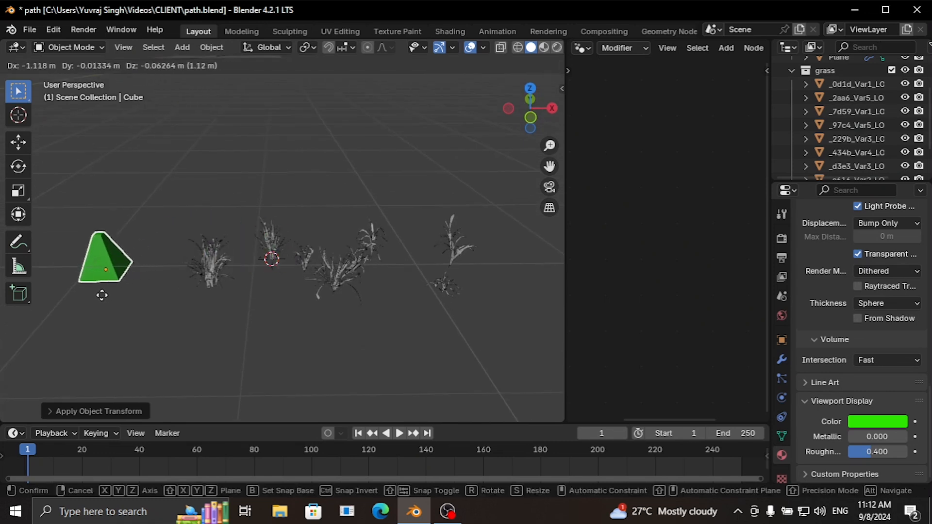
left_click(100, 293)
Step: Select all the grass clumps and apply their scale and rotation
left_click_drag(179, 207, 518, 337)
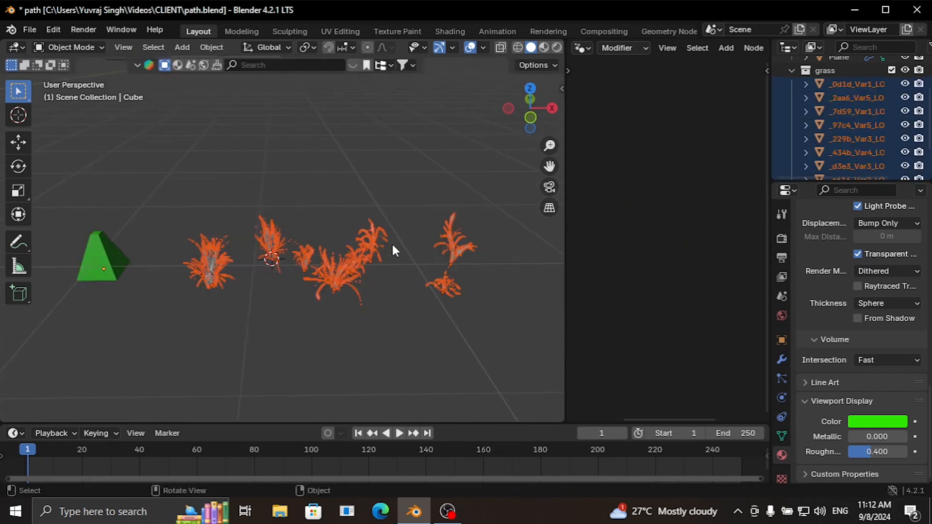
key("ctrl+a")
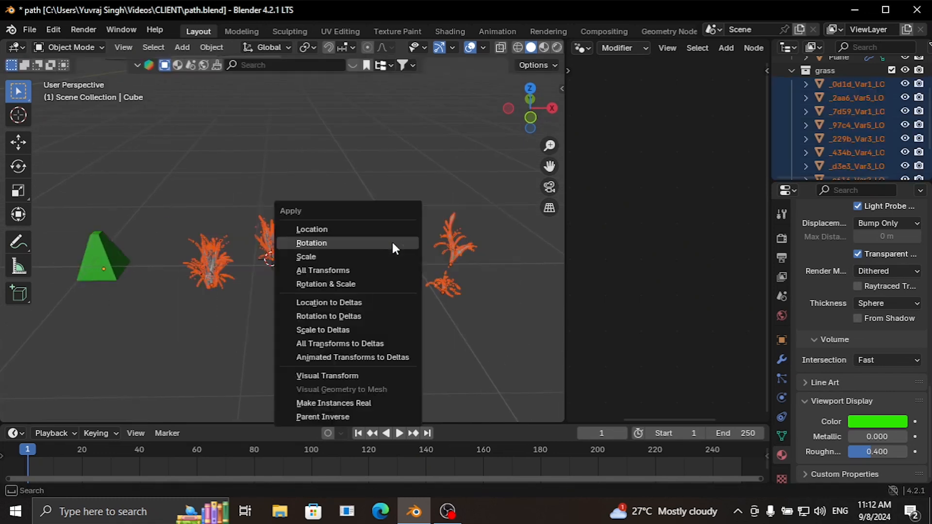
left_click(323, 257)
key("ctrl+a")
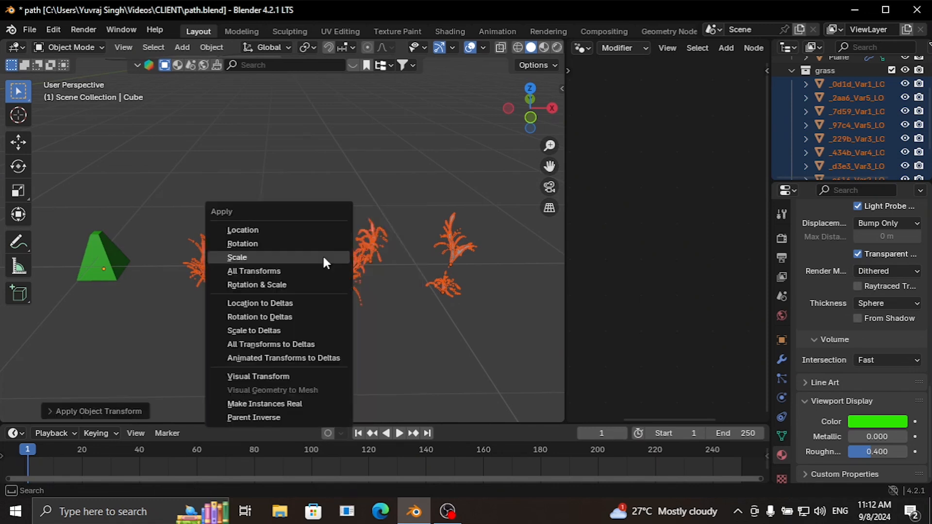
left_click(281, 242)
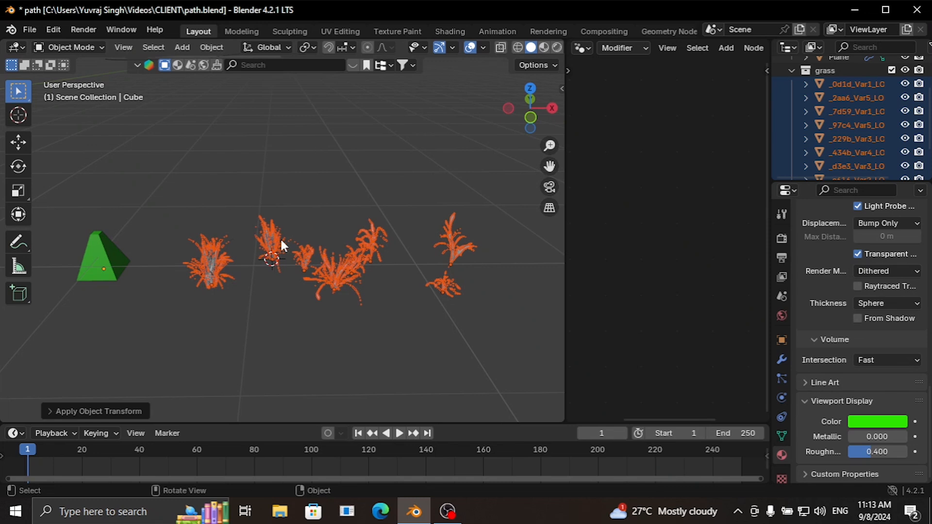
Step: Collapse the grass collection, select the Plane and frame it, and widen the node editor area
left_click(790, 70)
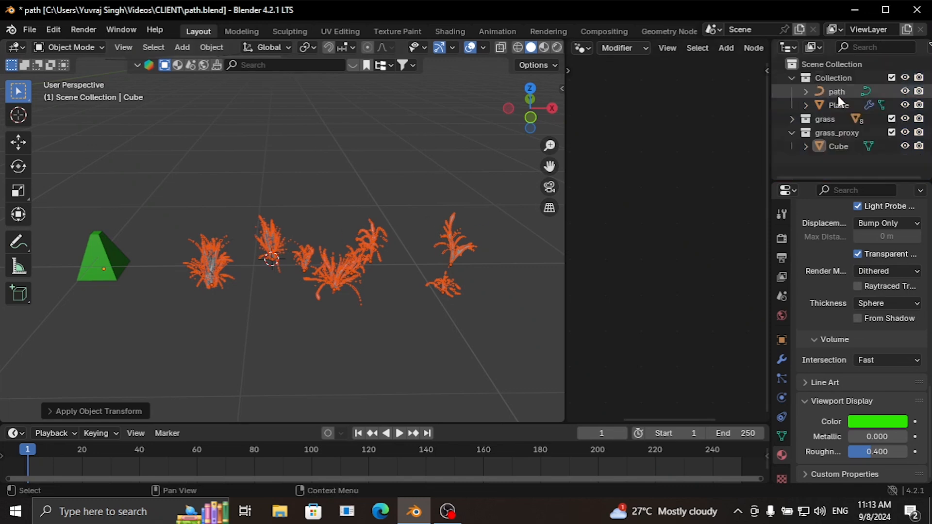
left_click(832, 105)
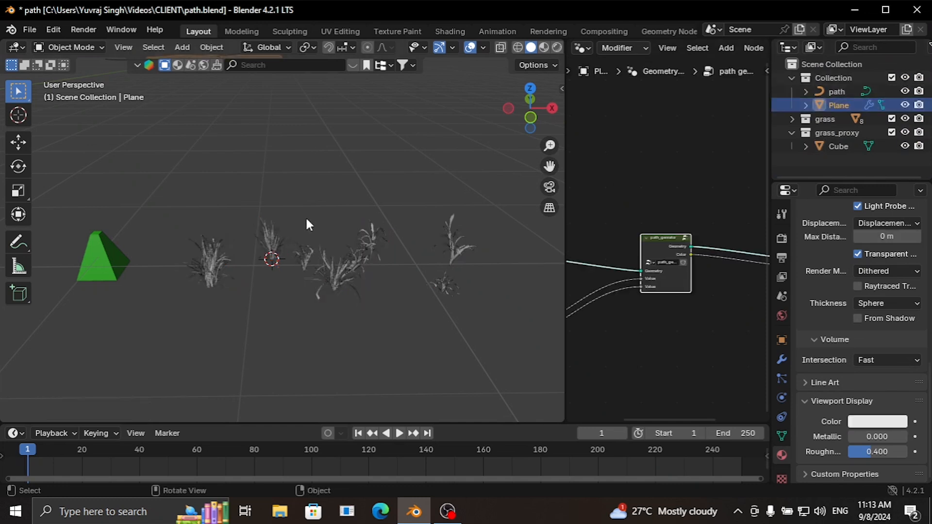
key("KP_Decimal")
key("n")
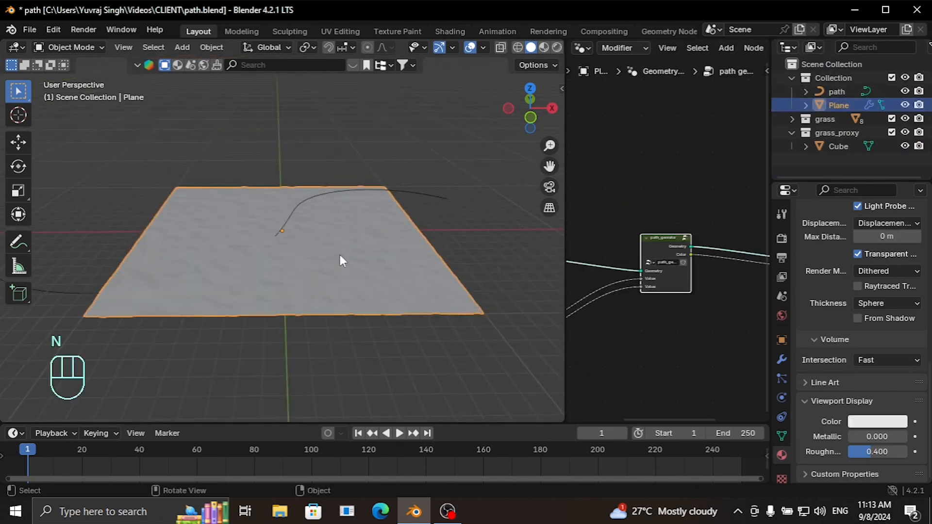
left_click(324, 239)
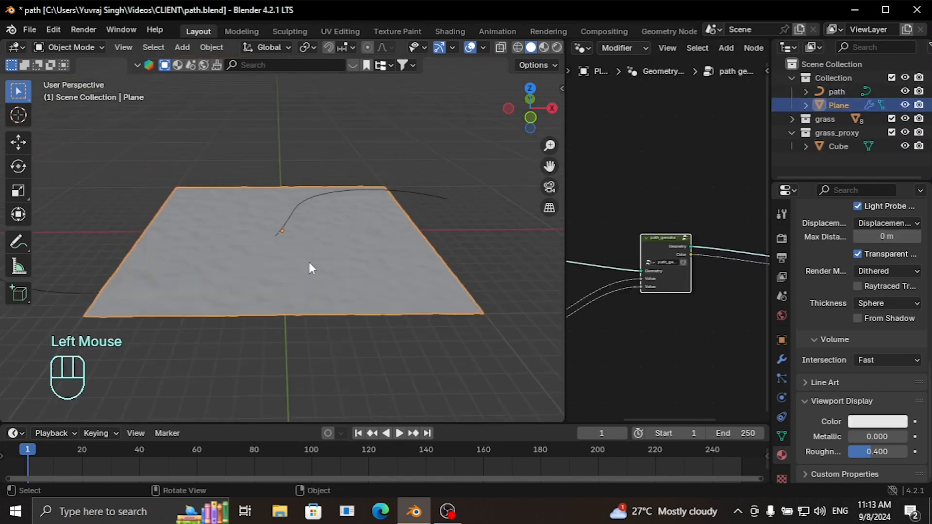
left_click_drag(550, 167, 478, 161)
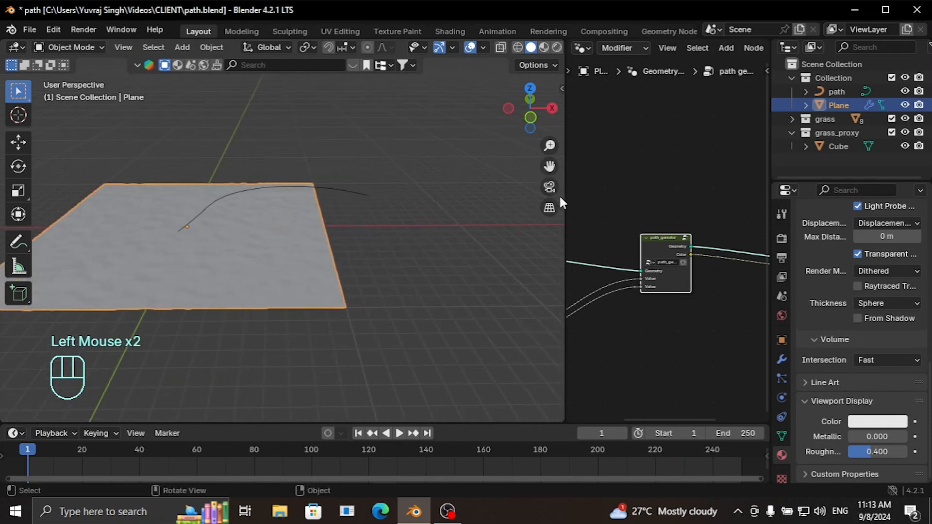
left_click_drag(566, 196, 355, 195)
Step: Move the Group Input node that feeds path width and depth close beside the path_genrator node
middle_click_drag(500, 190, 547, 177)
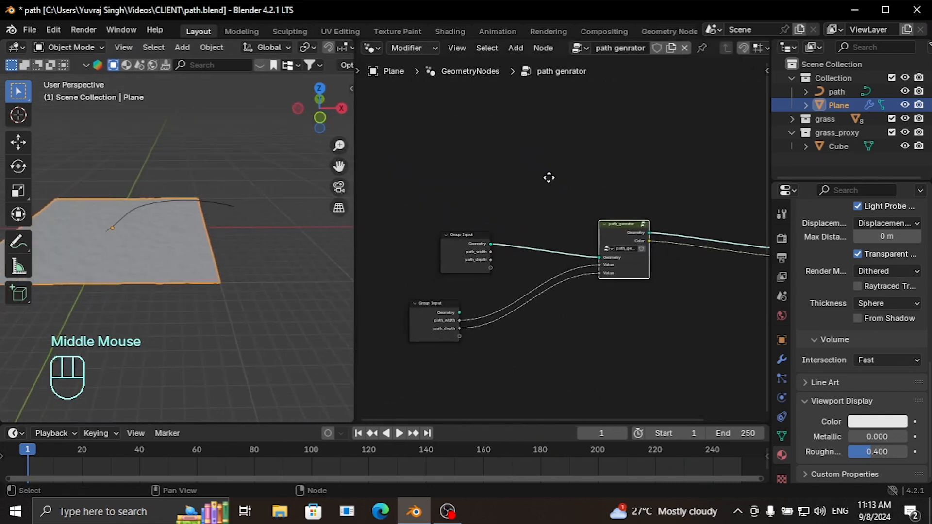
scroll(534, 327, "up", 2)
middle_click_drag(551, 350, 541, 306)
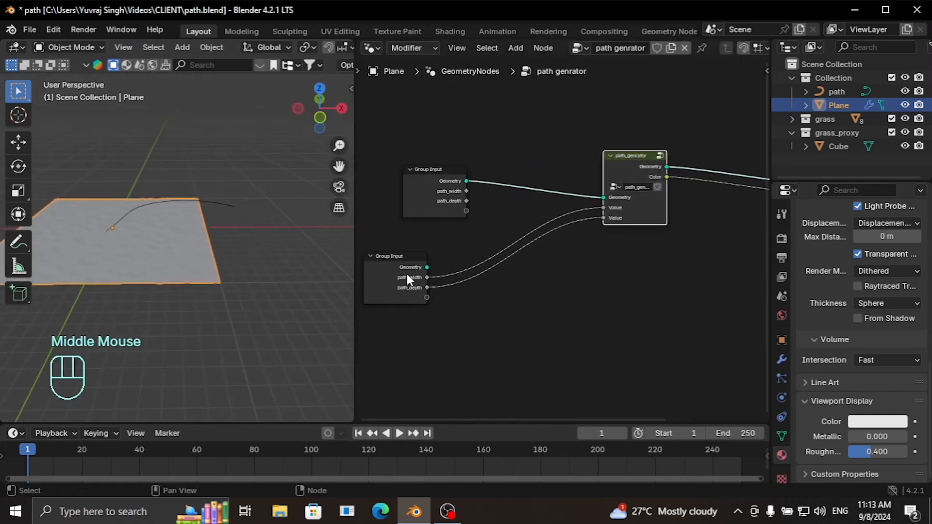
left_click_drag(406, 272, 531, 238)
middle_click_drag(571, 261, 470, 289)
left_click_drag(424, 256, 456, 185)
middle_click_drag(496, 293, 542, 323)
Step: Add a Distribute Points on Faces node below path_genrator and feed its Mesh input from the Group Input geometry
key("shift+a")
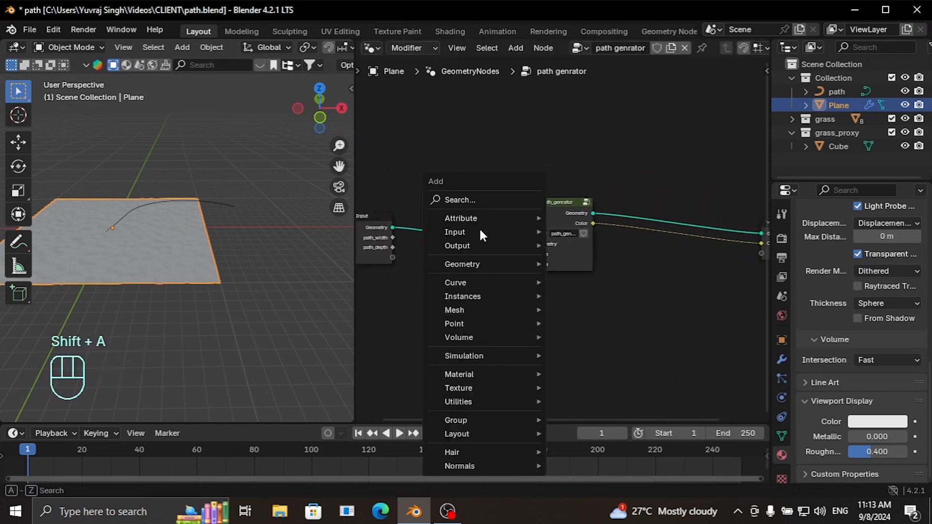
left_click(460, 200)
type("di")
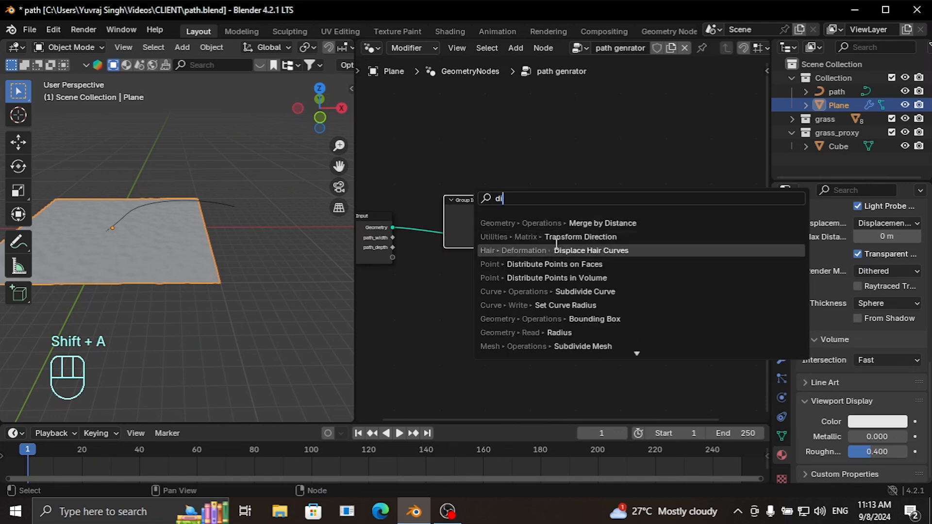
left_click(534, 264)
left_click(453, 303)
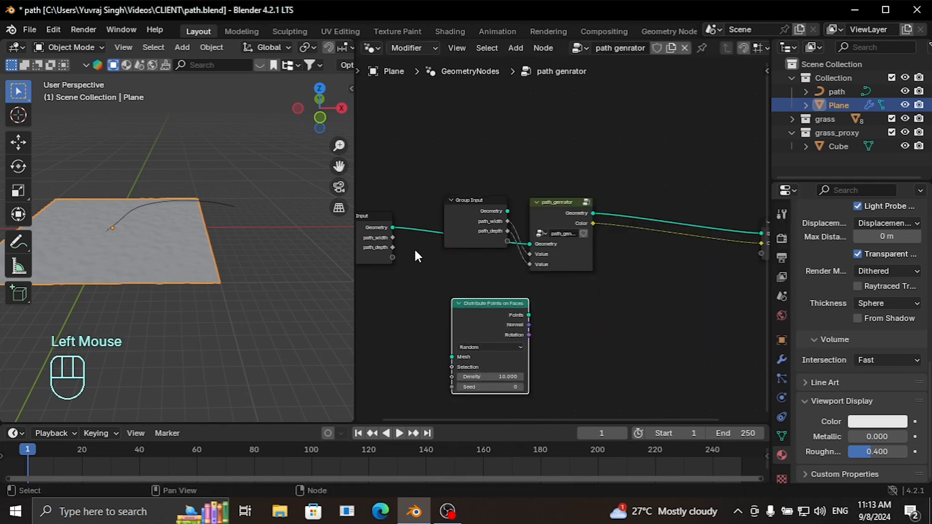
left_click_drag(393, 227, 452, 357)
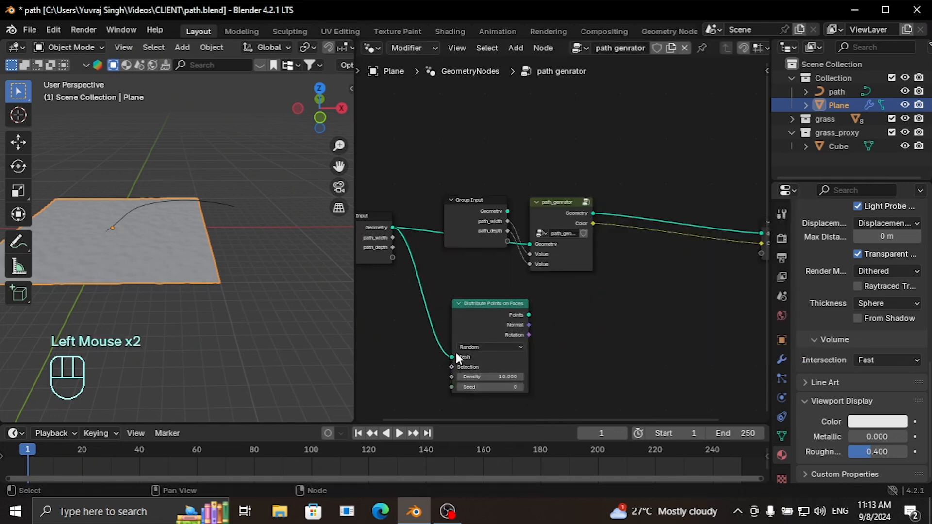
Step: Set the Distribute Points on Faces density to 0
mouse_move(505, 377)
left_mouse_down()
mouse_move(465, 377)
mouse_move(505, 377)
left_mouse_up()
double_click(511, 377)
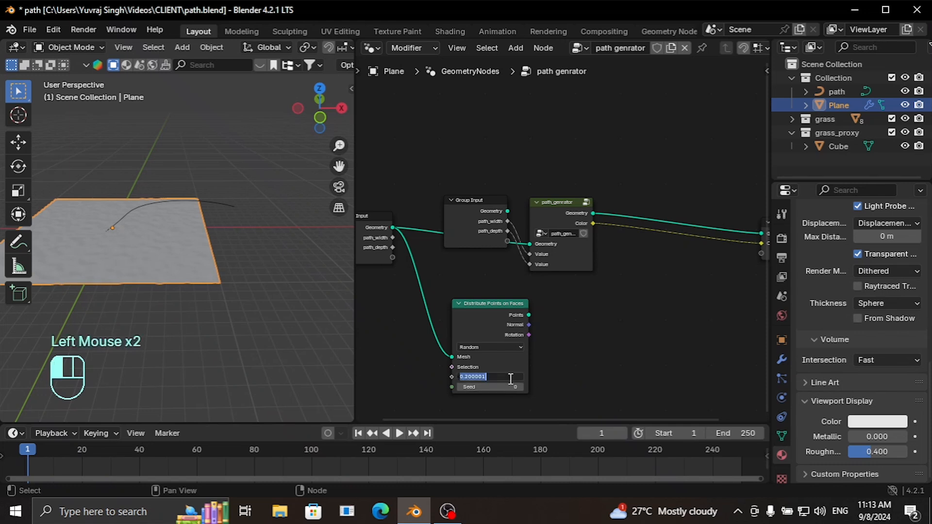
type("0")
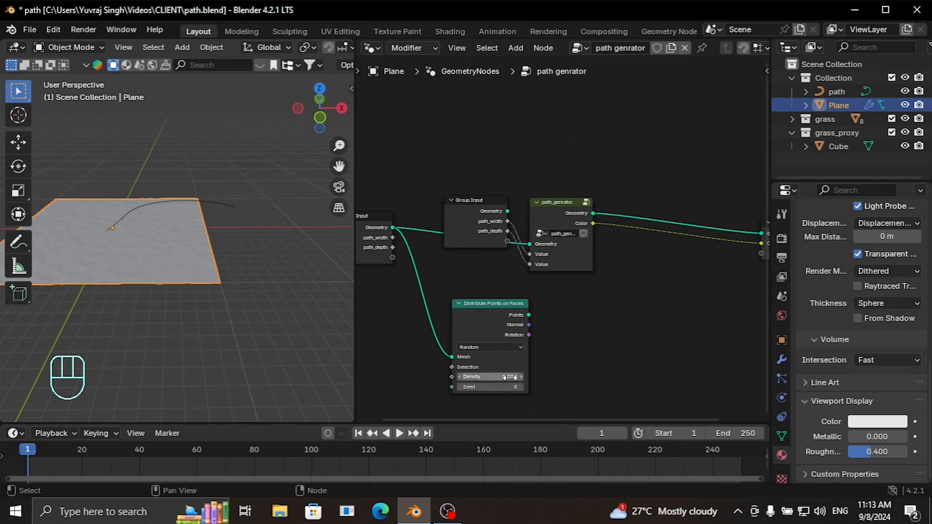
key("Return")
scroll(596, 360, "up", 1)
left_click_drag(523, 328, 638, 233)
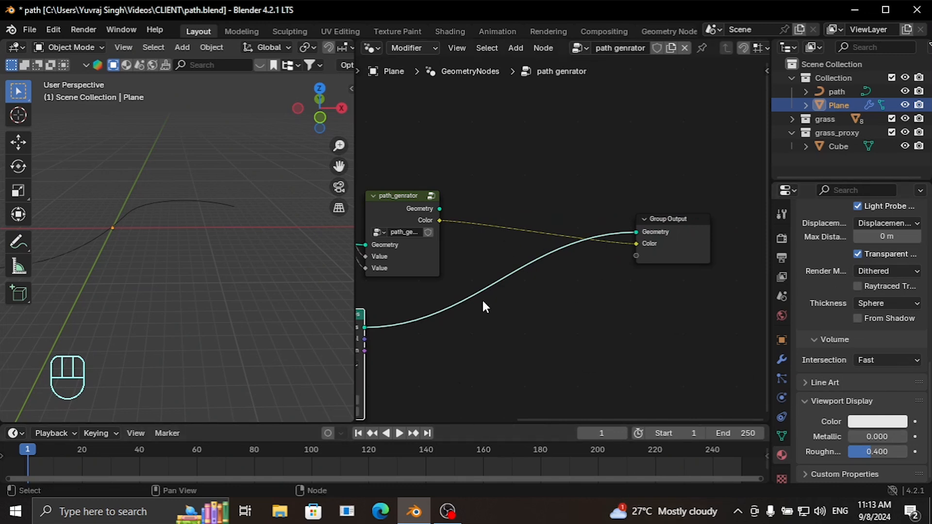
left_click_drag(439, 209, 637, 233)
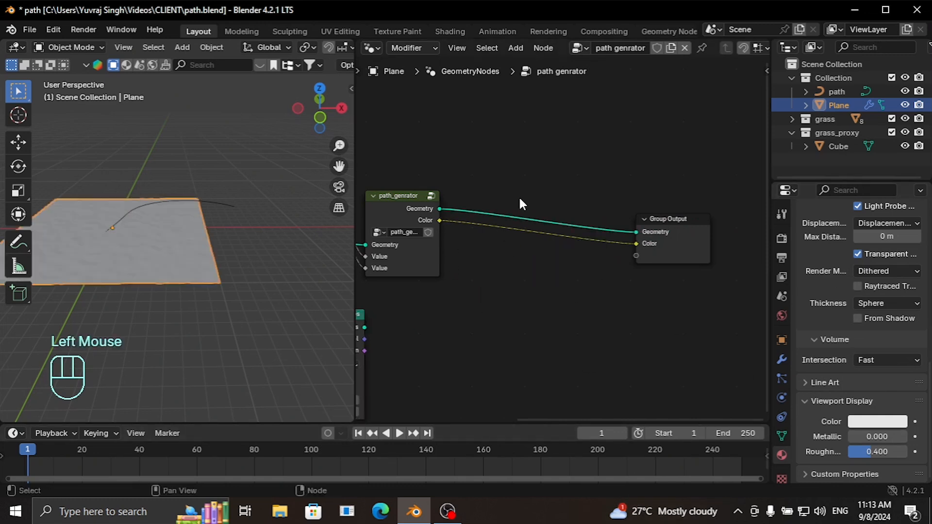
Step: Insert a Join Geometry node between path_genrator and Group Output, and connect the distributed Points to it
key("shift+a")
left_click(493, 160)
type("joi")
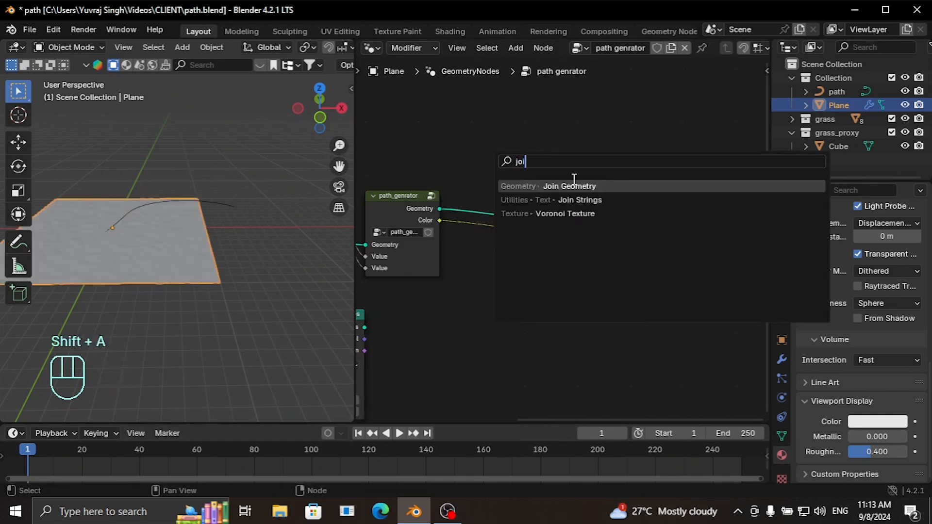
key("Return")
left_click(519, 190)
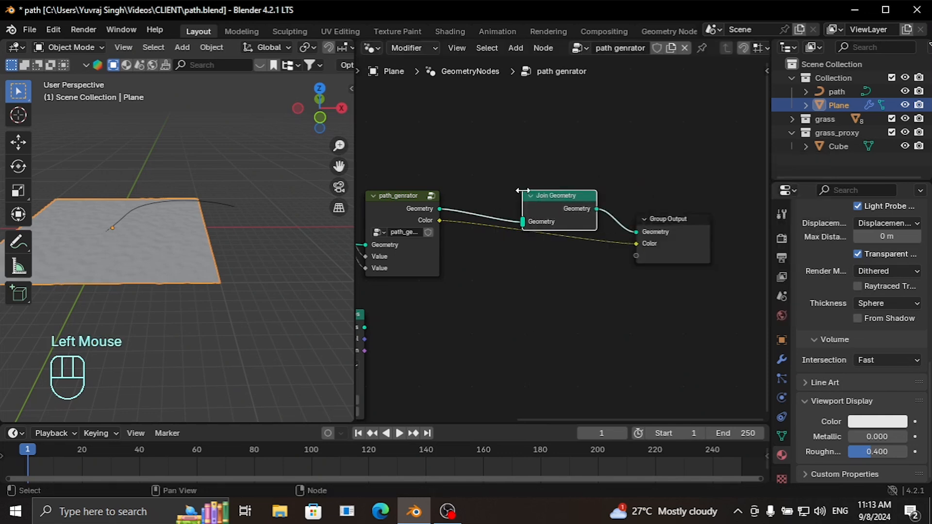
middle_click_drag(519, 190, 577, 298)
left_click_drag(426, 322, 585, 216)
middle_click_drag(522, 354, 583, 335)
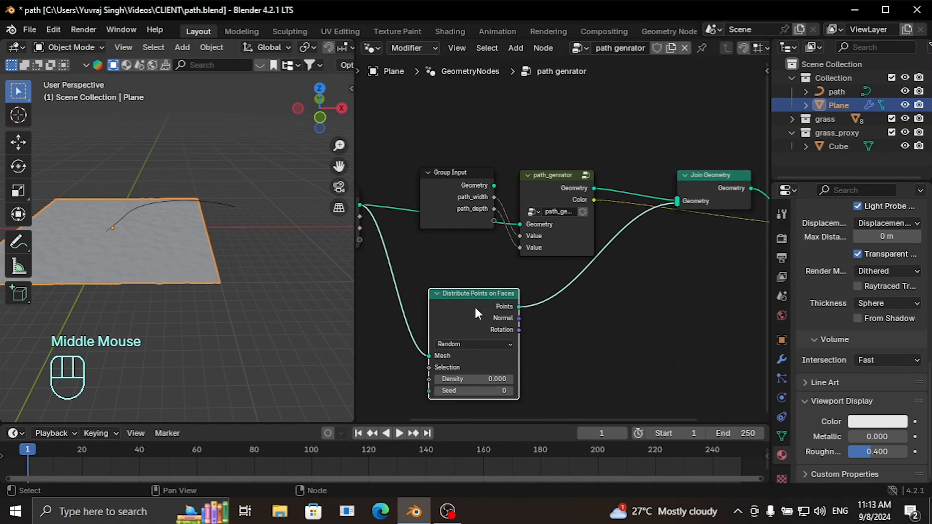
Step: Set the Distribute Points on Faces density to 2 and inspect the scattered points on the plane up close
left_click(473, 378)
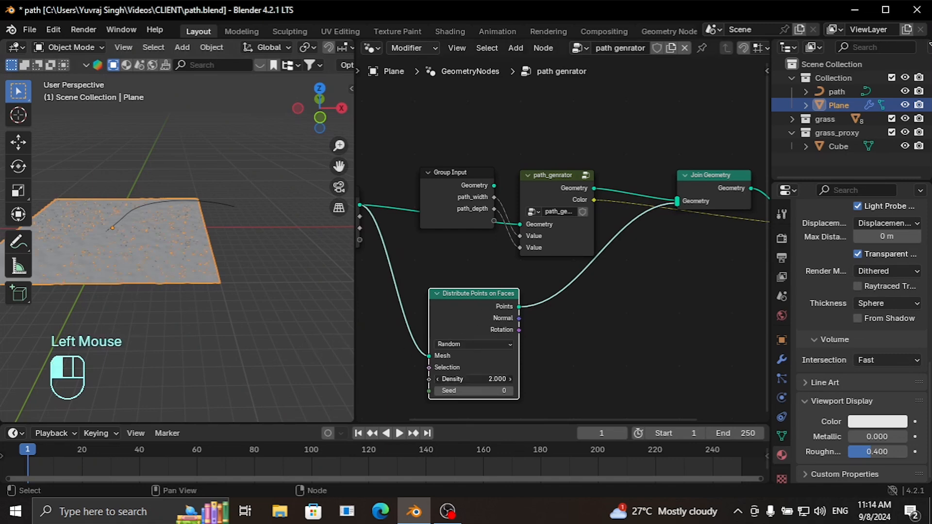
scroll(155, 279, "up", 3)
middle_click_drag(157, 281, 223, 241)
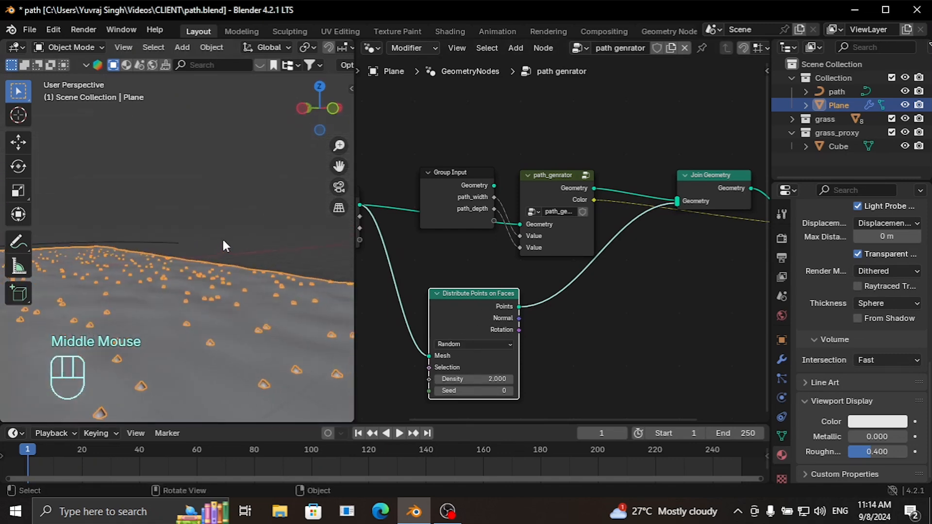
left_click(254, 215)
middle_click_drag(254, 214, 161, 302)
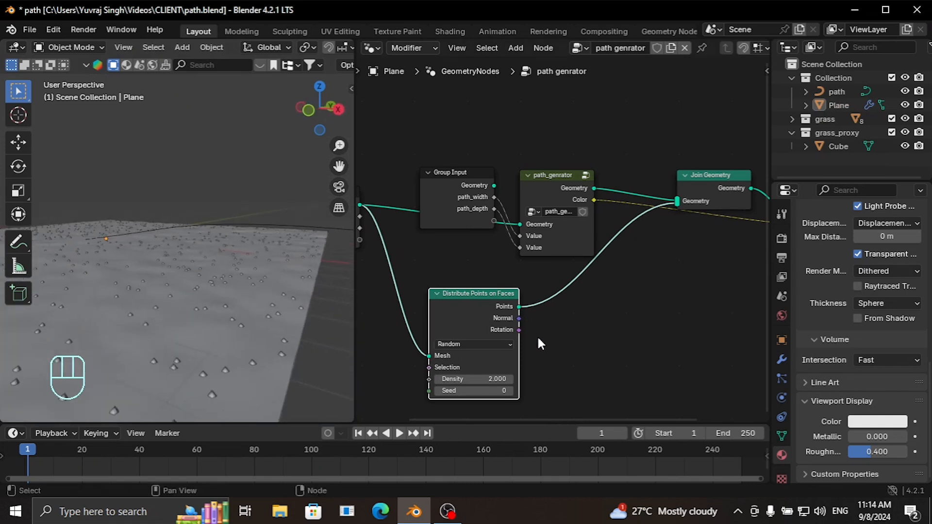
Step: Set the Distribute Points on Faces density to 1
left_click(493, 379)
type("1")
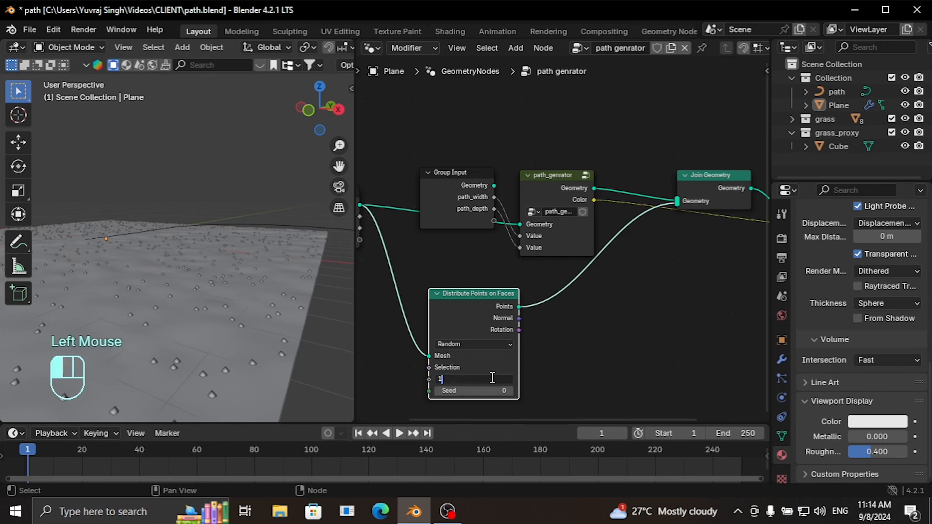
key("Return")
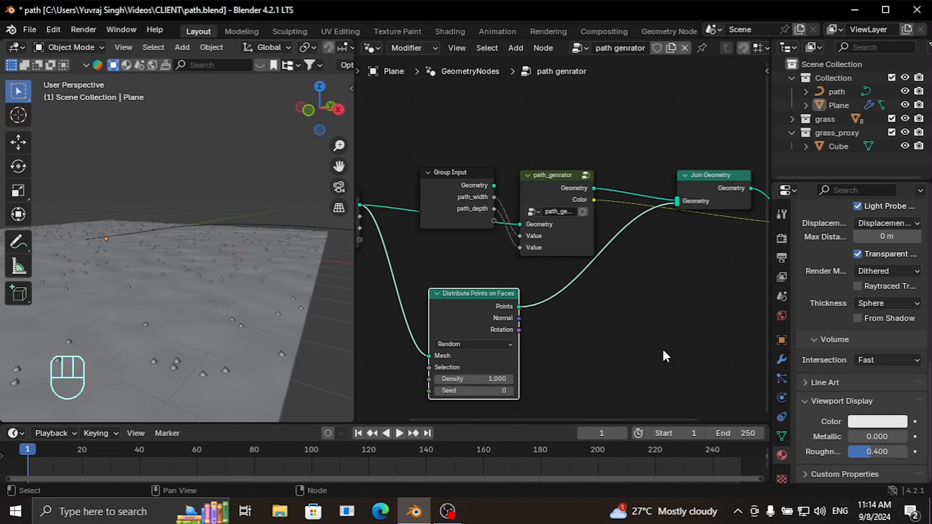
Step: Insert an Instance on Points node between Distribute Points on Faces and Join Geometry
key("shift+a")
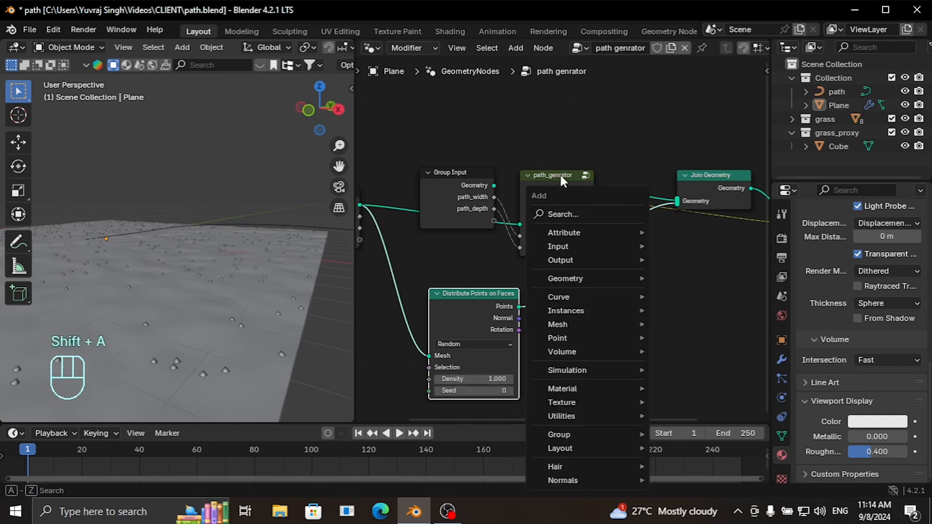
left_click(568, 215)
type("in")
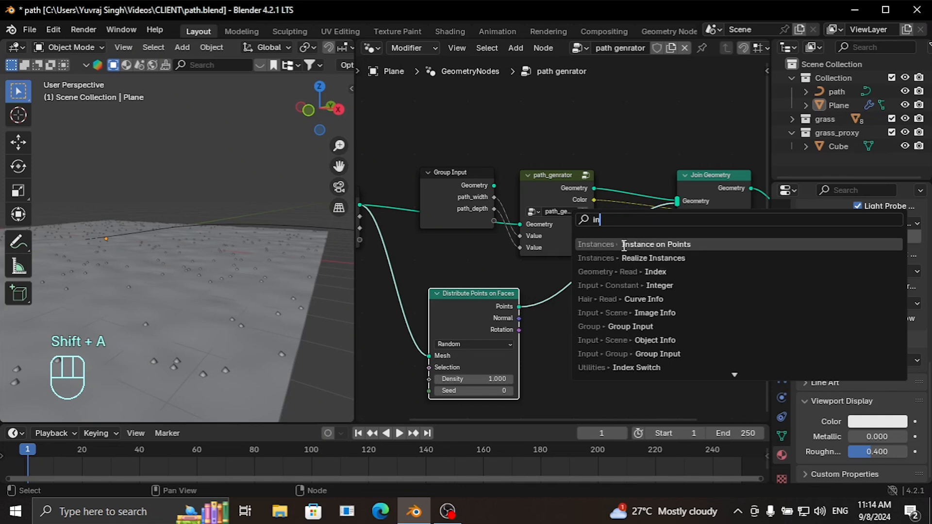
left_click(631, 244)
left_click(563, 273)
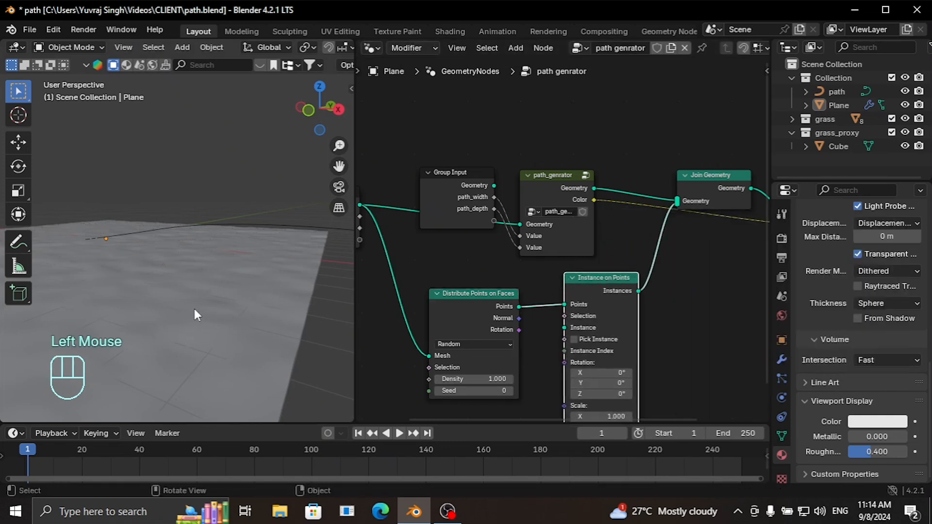
Step: Bring the grass and grass_proxy collections into the node tree as two Collection Info nodes below the point distribution
left_click(792, 132)
middle_click_drag(651, 276, 672, 171)
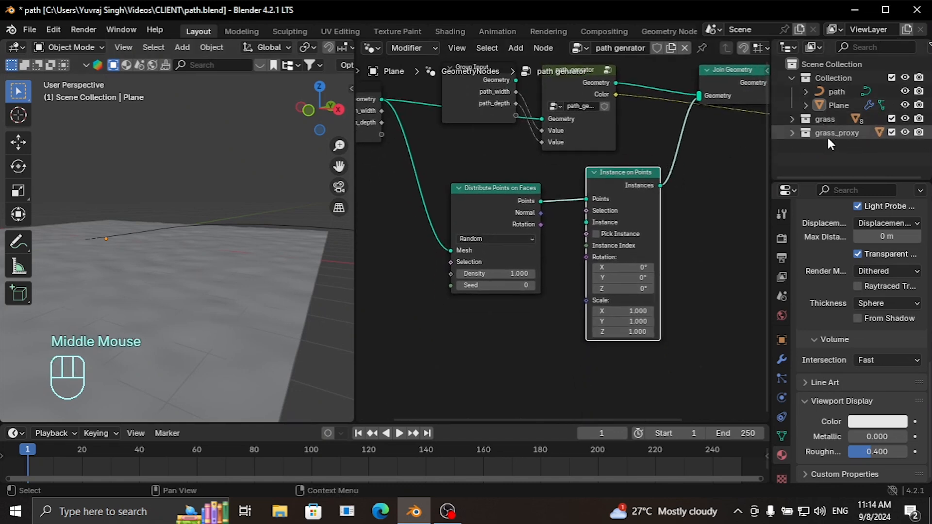
left_click_drag(825, 119, 419, 328)
left_click_drag(843, 138, 478, 383)
middle_click_drag(497, 336, 575, 175)
left_click_drag(564, 240, 464, 314)
Step: Add a Switch node beside the two Collection Info nodes
key("shift+a")
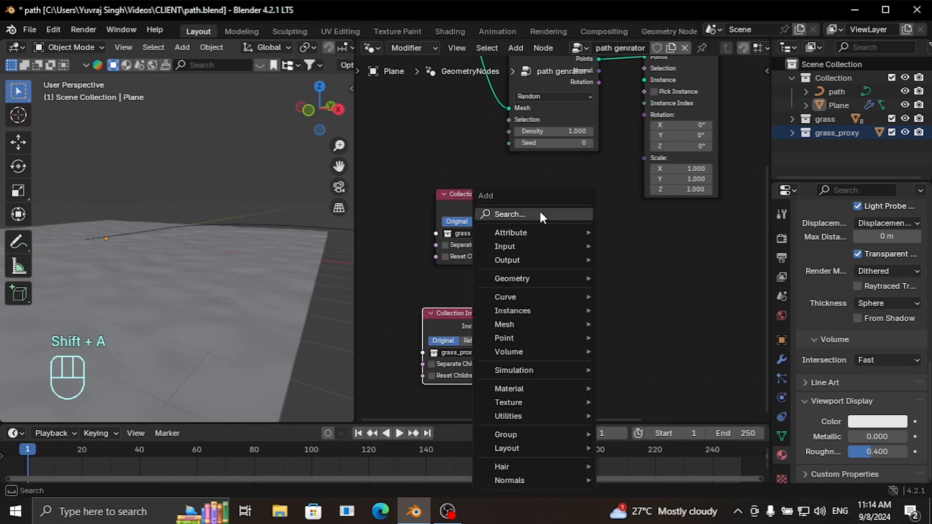
type("sw")
left_click(610, 236)
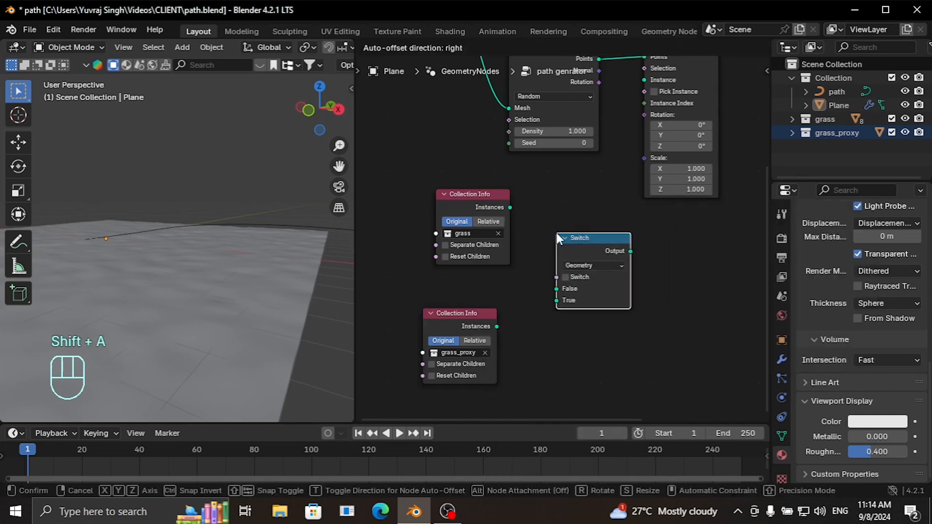
left_click(558, 231)
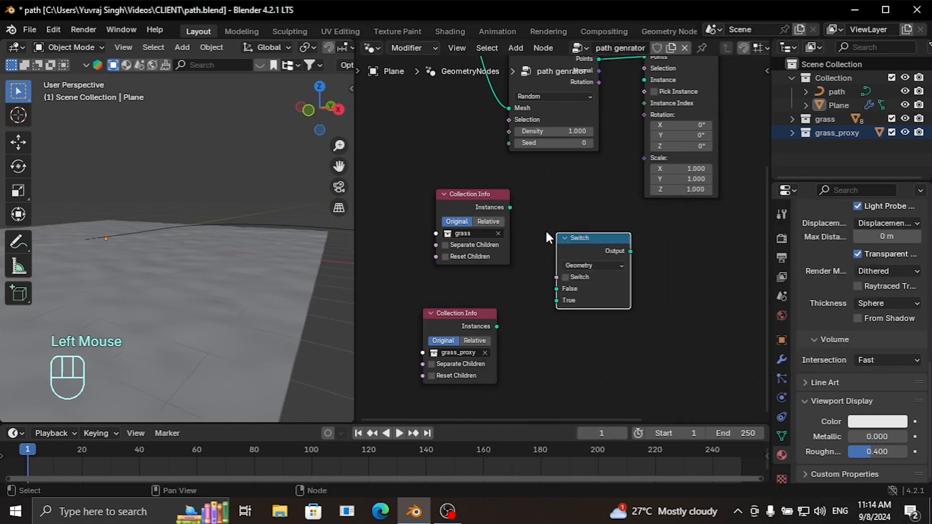
Step: Add an Is Viewport node and connect its output to the Switch node's Switch input
key("shift+a")
type("i")
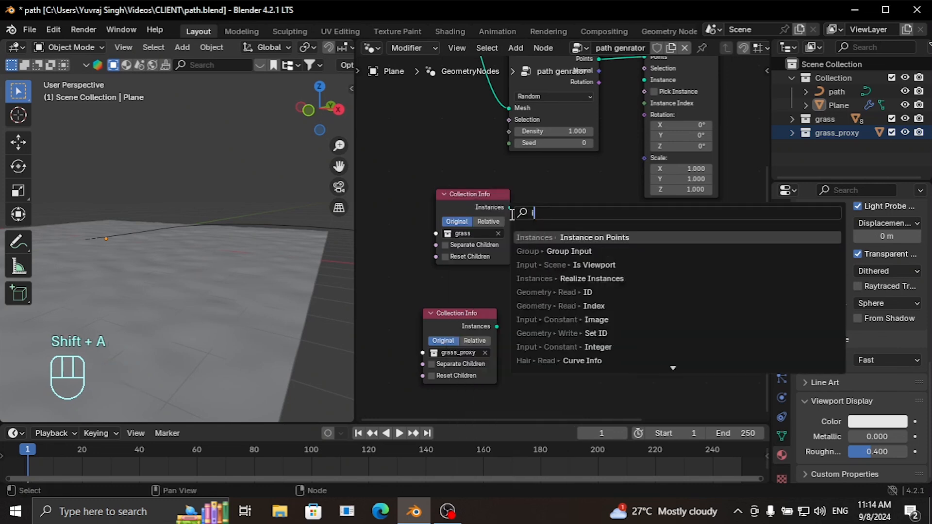
left_click(575, 265)
left_click(446, 276)
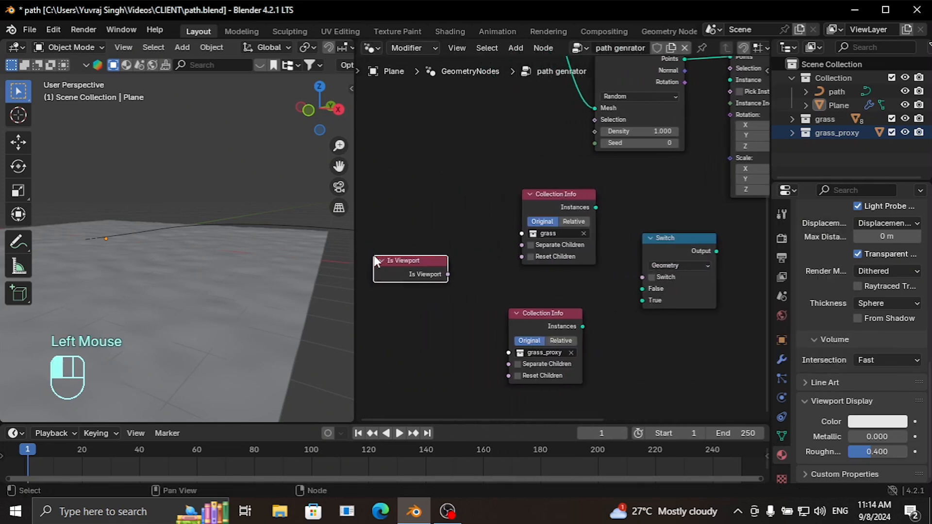
left_click_drag(448, 275, 643, 276)
Step: Connect the grass_proxy instances to the Switch node's True input and the grass instances to its False input
middle_click_drag(641, 355, 598, 353)
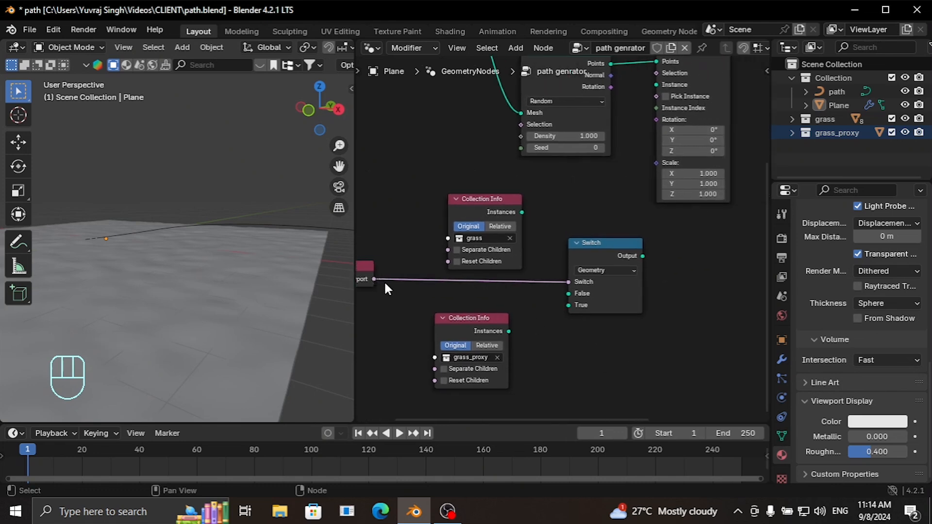
middle_click_drag(366, 248, 431, 253)
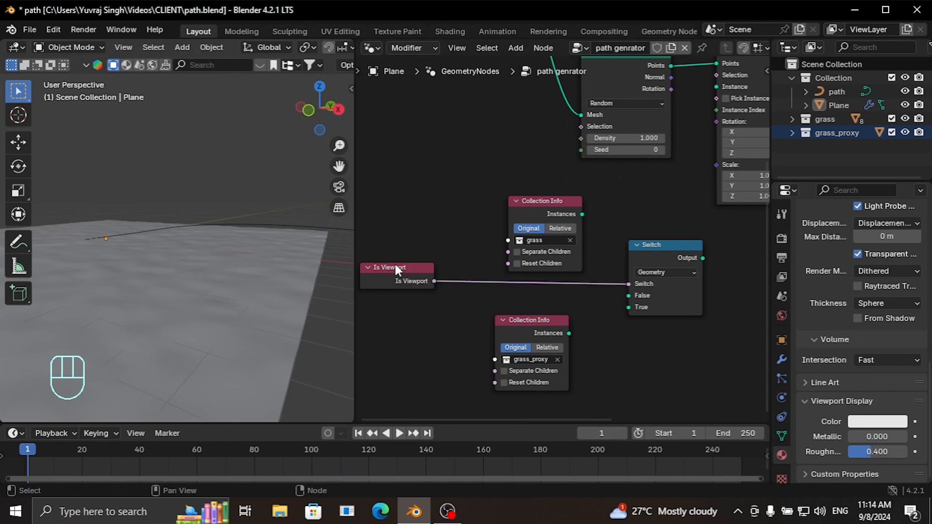
left_click(392, 285)
middle_click_drag(458, 286, 438, 284)
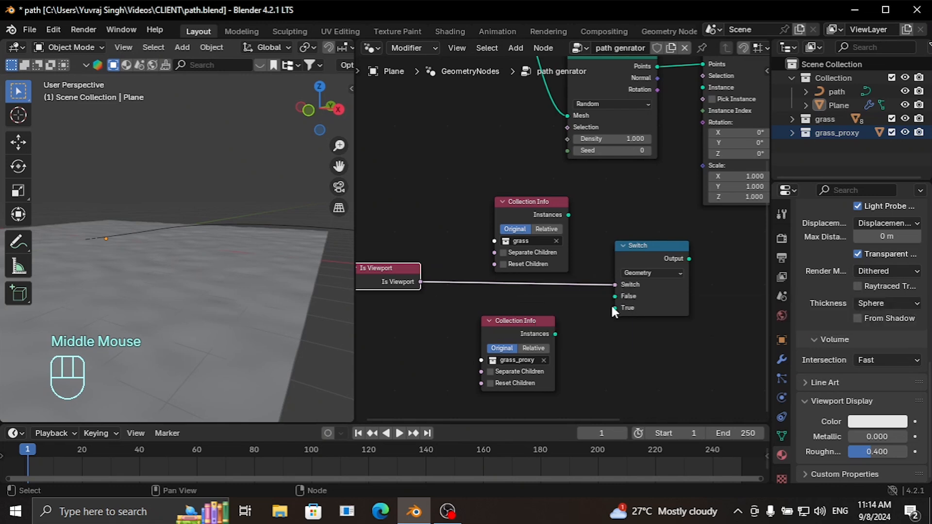
middle_click_drag(627, 297, 586, 313)
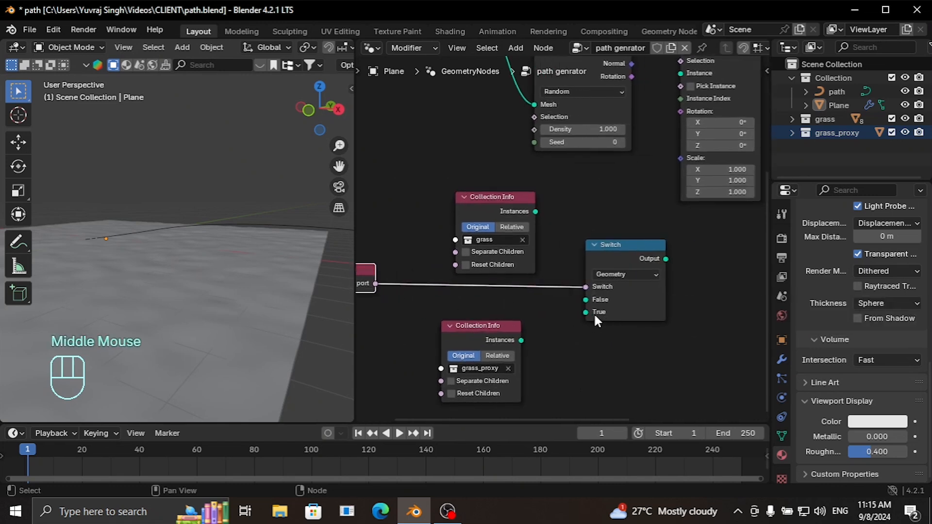
scroll(597, 320, "up", 2)
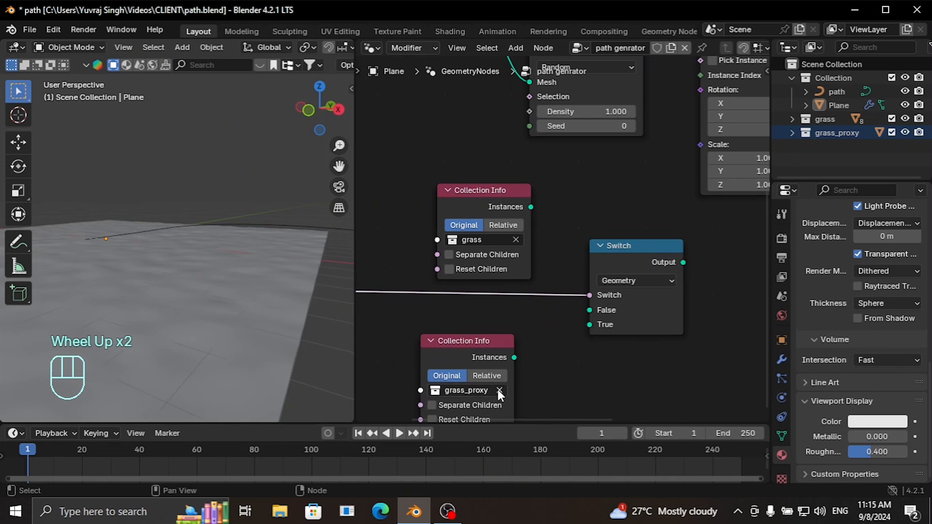
left_click_drag(515, 358, 582, 329)
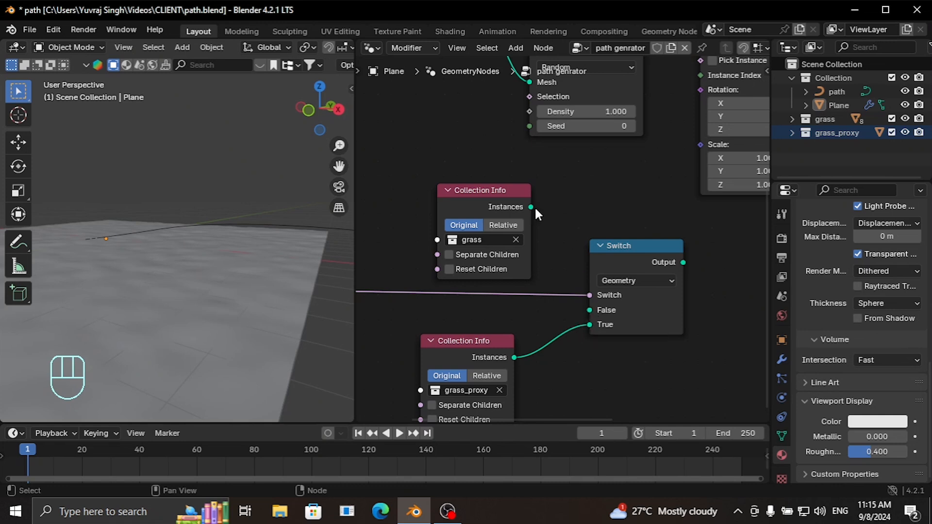
left_click_drag(534, 205, 597, 308)
middle_click_drag(482, 197, 443, 234)
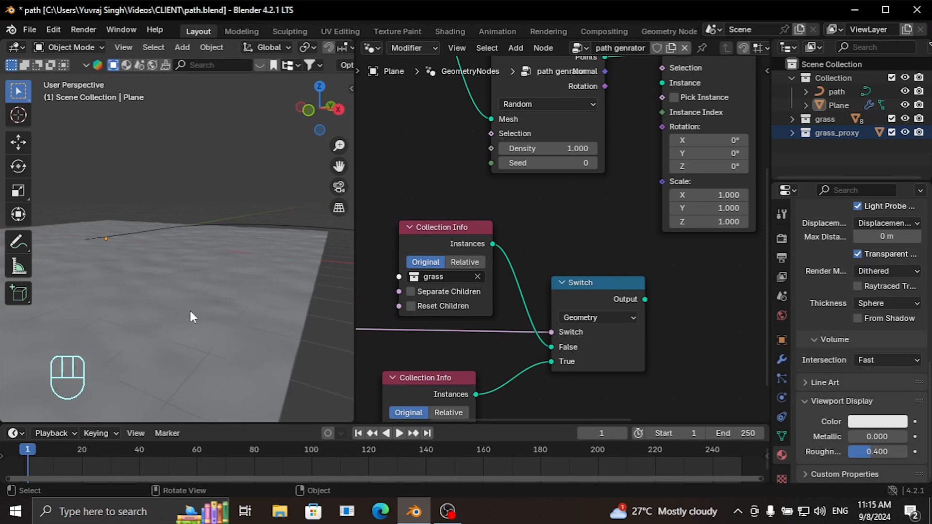
left_click(612, 287)
scroll(455, 346, "down", 2)
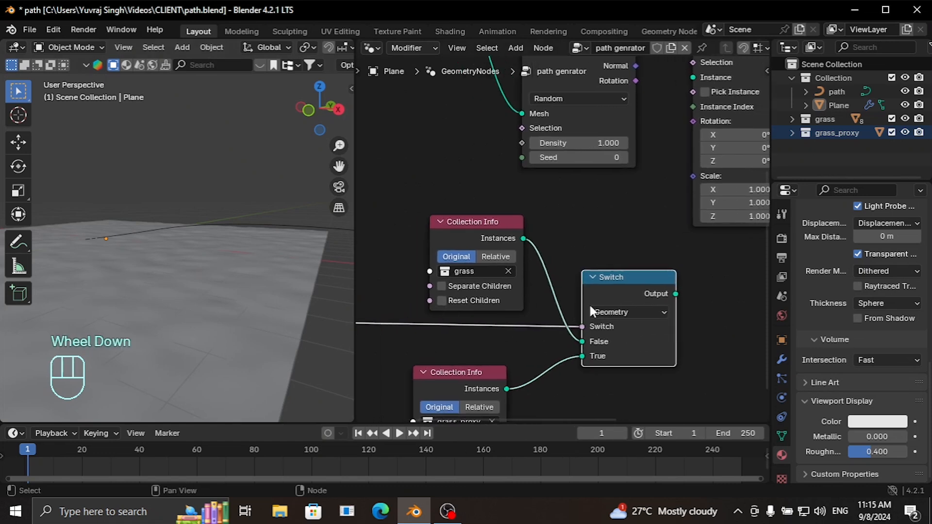
middle_click_drag(510, 392, 508, 367)
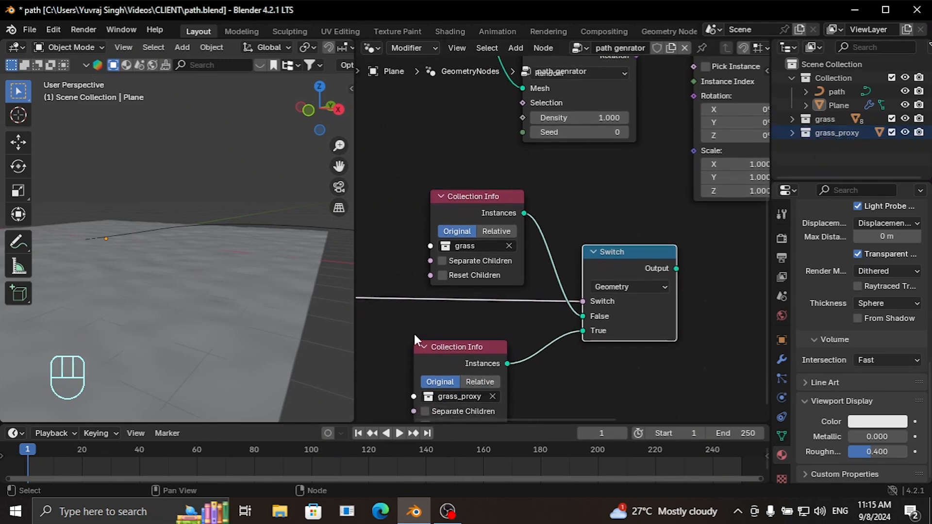
left_click(236, 330)
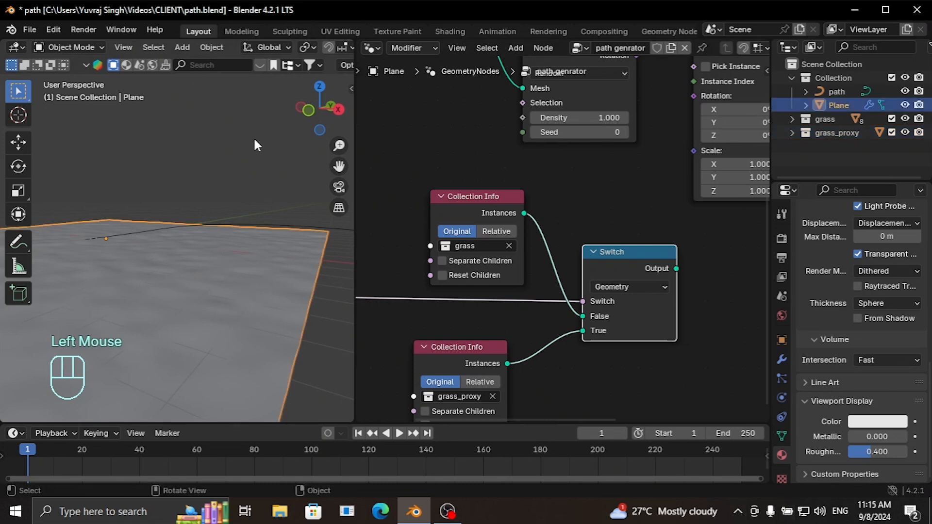
left_click(254, 141)
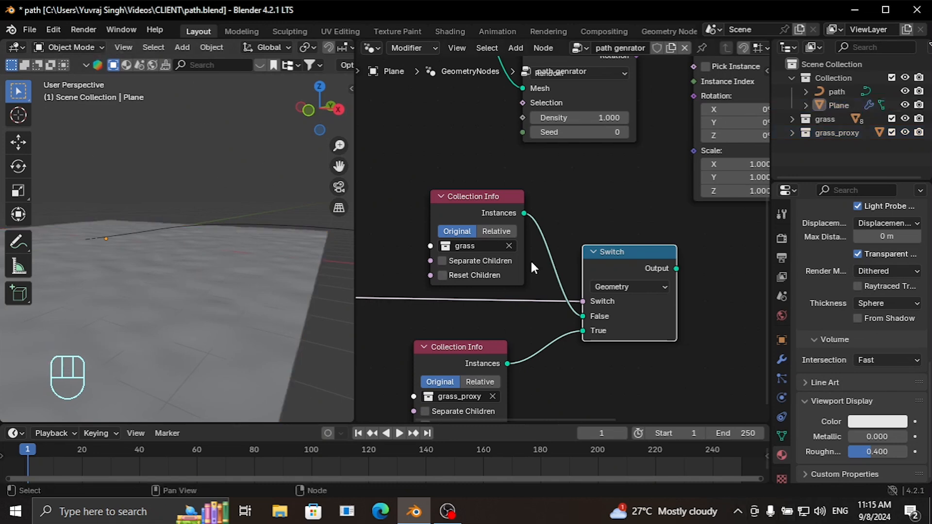
Step: Connect the Switch output to the Instance input of Instance on Points and enable Pick Instance
middle_click_drag(529, 260, 452, 308)
left_click_drag(602, 316, 617, 111)
left_click(629, 123)
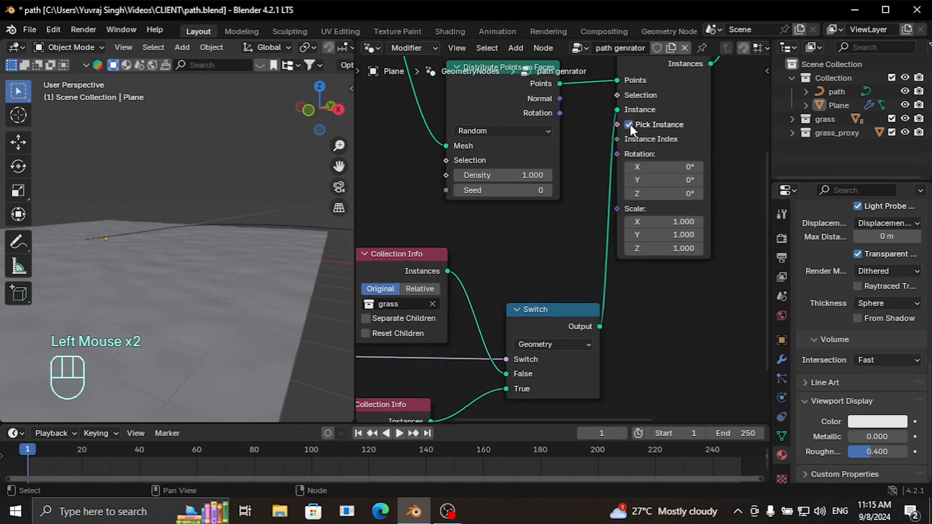
Step: Enable Separate Children and Reset Children on both the grass and grass_proxy Collection Info nodes
middle_click_drag(550, 237, 631, 154)
scroll(499, 189, "up", 2)
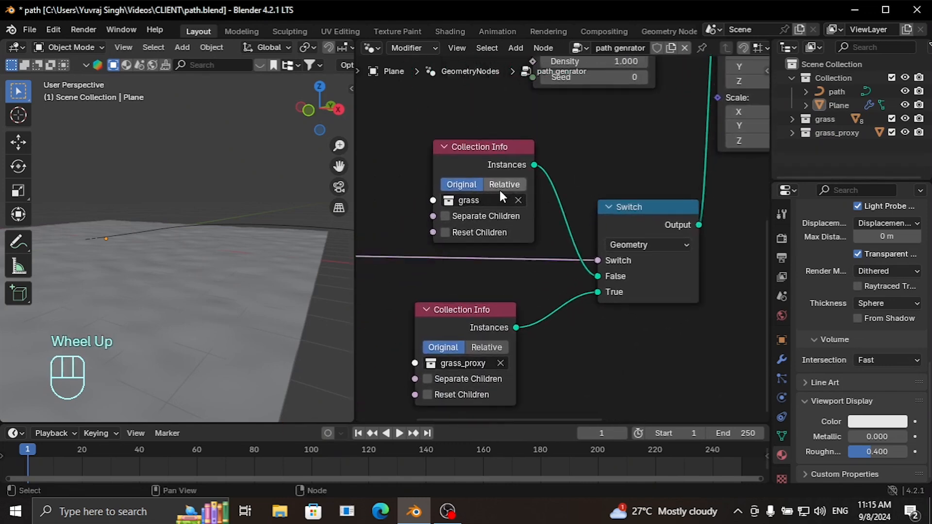
left_click(448, 216)
left_click(446, 233)
left_click(427, 379)
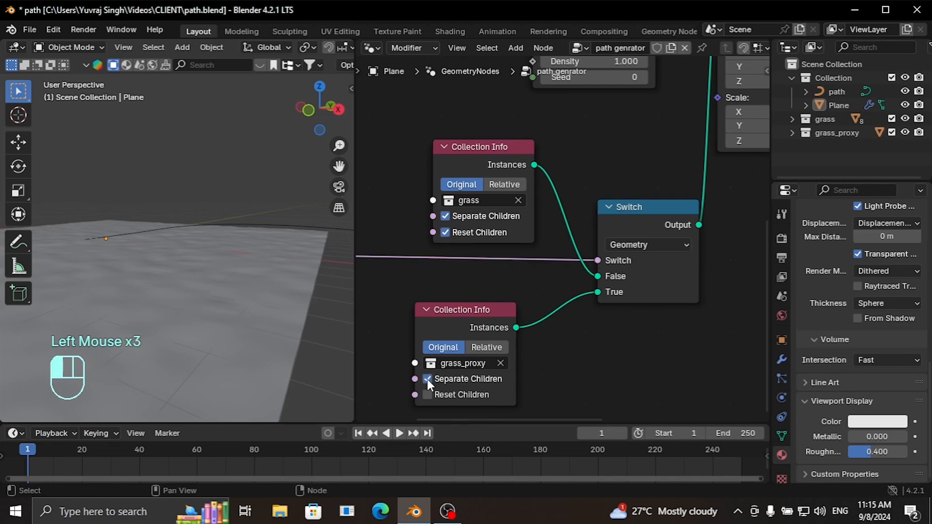
left_click(428, 393)
Step: Inspect the proxy instances scattered over the plane from a distance and up close
middle_click_drag(242, 340, 222, 342)
scroll(214, 290, "down", 3)
middle_click_drag(214, 290, 209, 258)
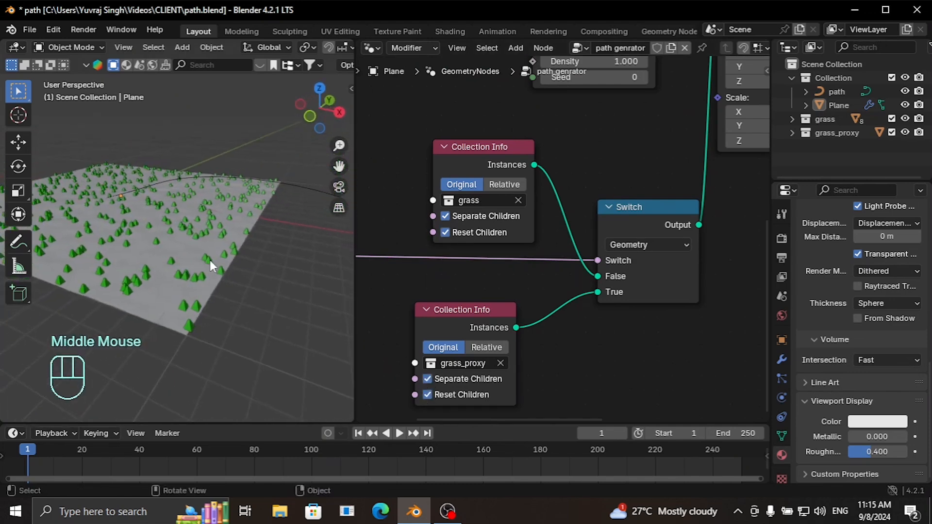
key("KP_0")
left_click_drag(338, 166, 109, 260)
scroll(109, 259, "up", 2)
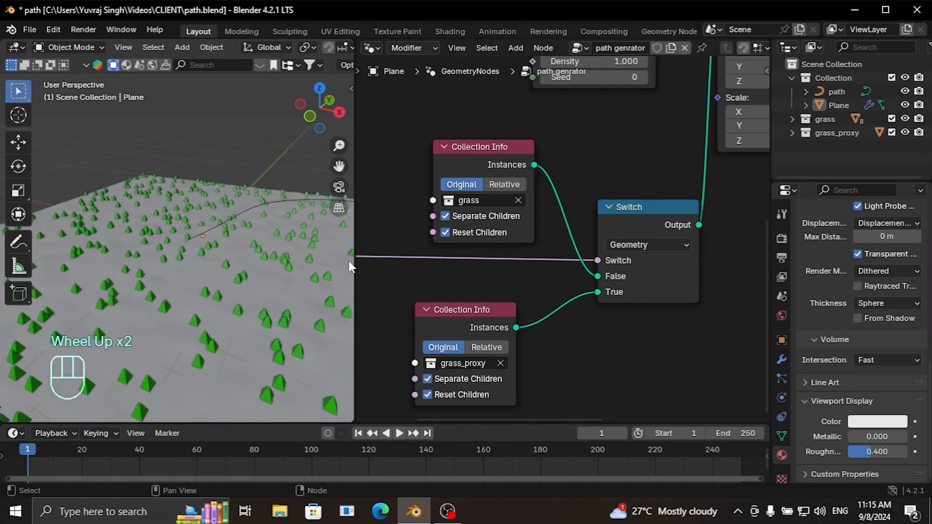
scroll(150, 278, "up", 1)
middle_click_drag(149, 278, 165, 240)
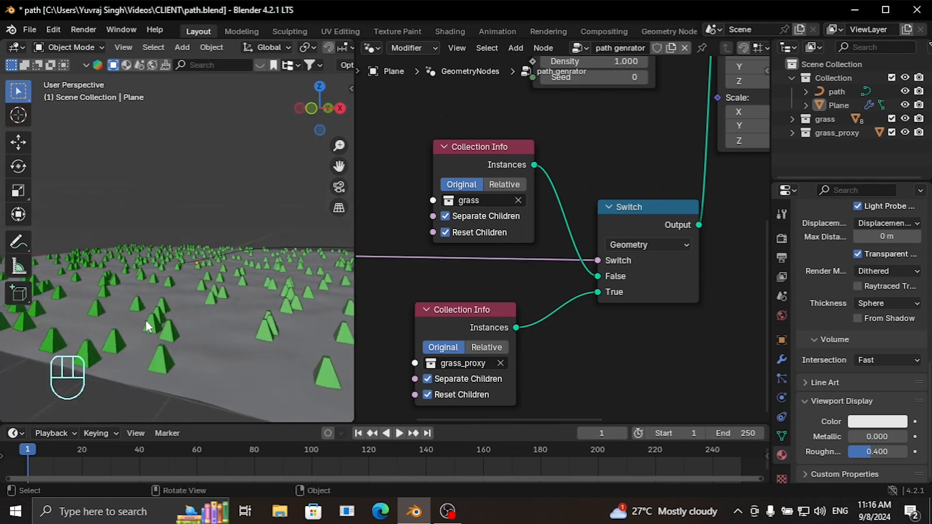
Step: Move the Instance on Points node farther from the Switch node to make room for another node
middle_click_drag(555, 306, 437, 322)
scroll(655, 244, "down", 3)
middle_click_drag(652, 238, 561, 210)
left_click_drag(546, 141, 639, 183)
Step: Add a Random Value node and connect its Value output to the Scale input of Instance on Points
scroll(575, 281, "up", 6)
middle_click_drag(551, 263, 539, 277)
scroll(535, 276, "up", 2)
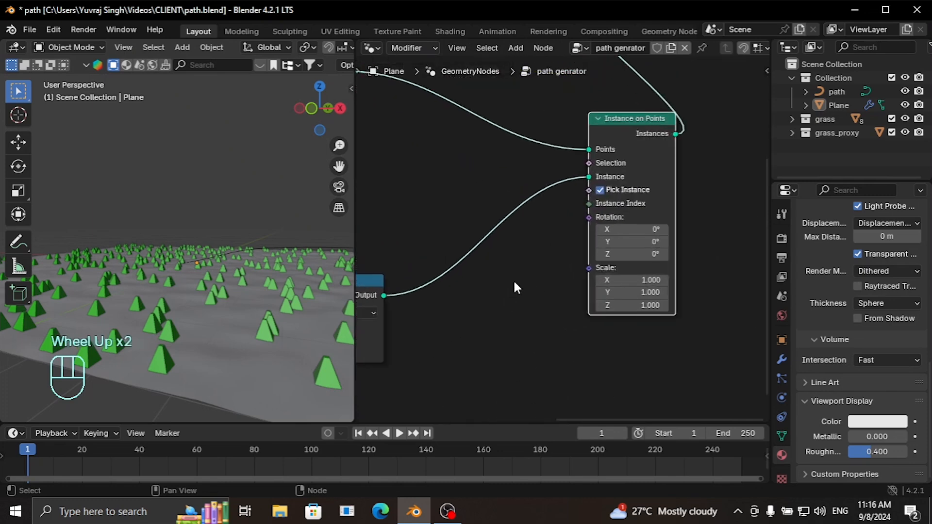
key("shift+a")
left_click(473, 214)
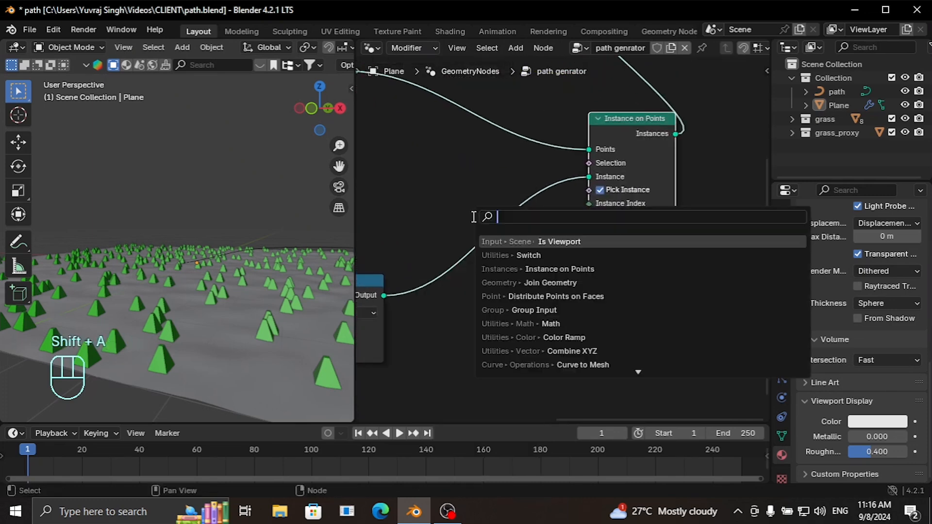
type("r")
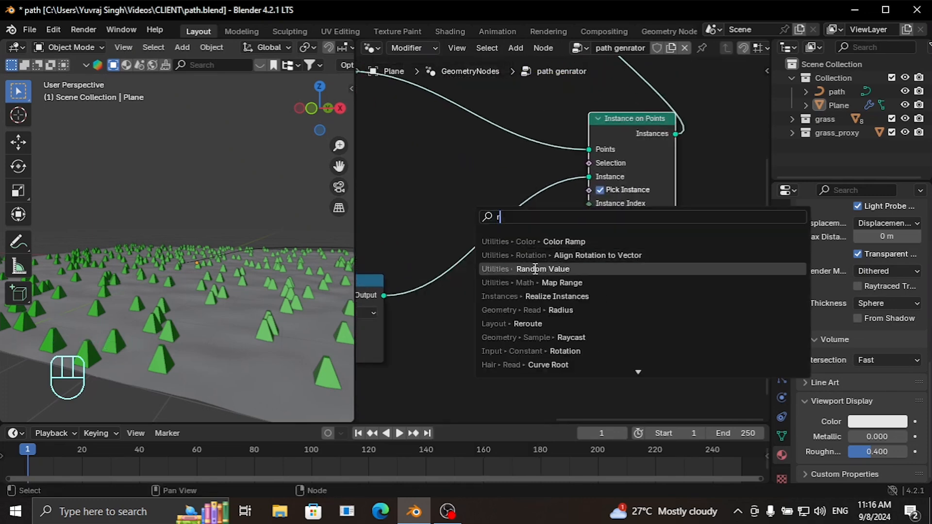
type("a")
left_click(572, 297)
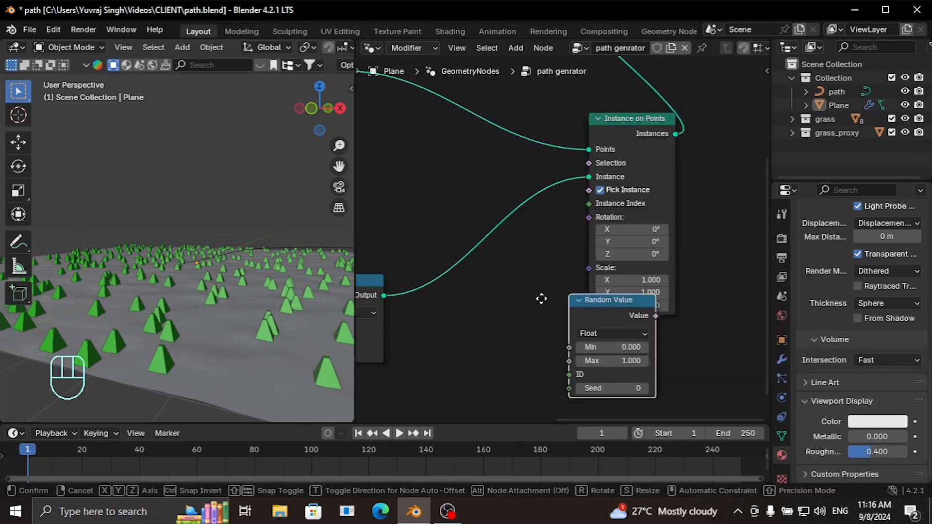
left_click(519, 312)
left_click_drag(527, 311, 581, 279)
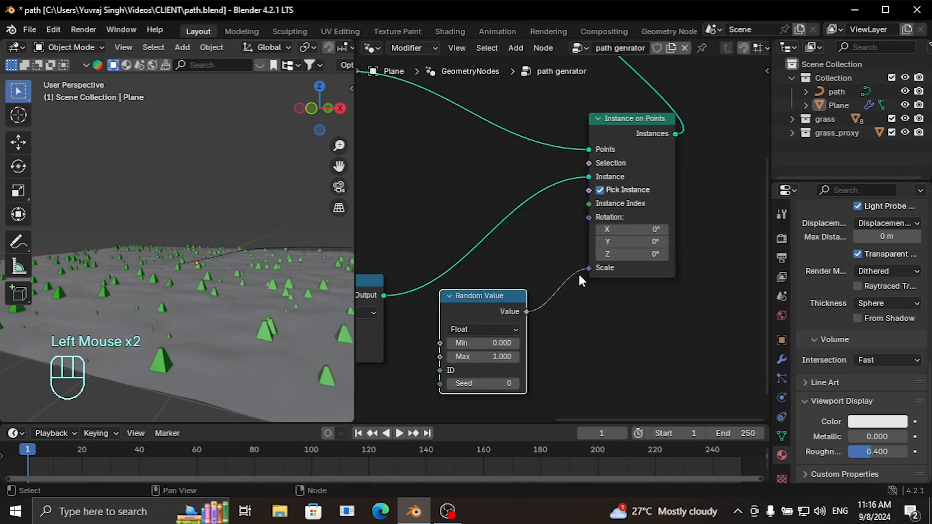
Step: Set the Random Value node's Min to 0.5 and Max to 0.7
left_click(516, 343)
left_click(516, 343)
left_click(516, 344)
left_click(516, 343)
left_click(516, 343)
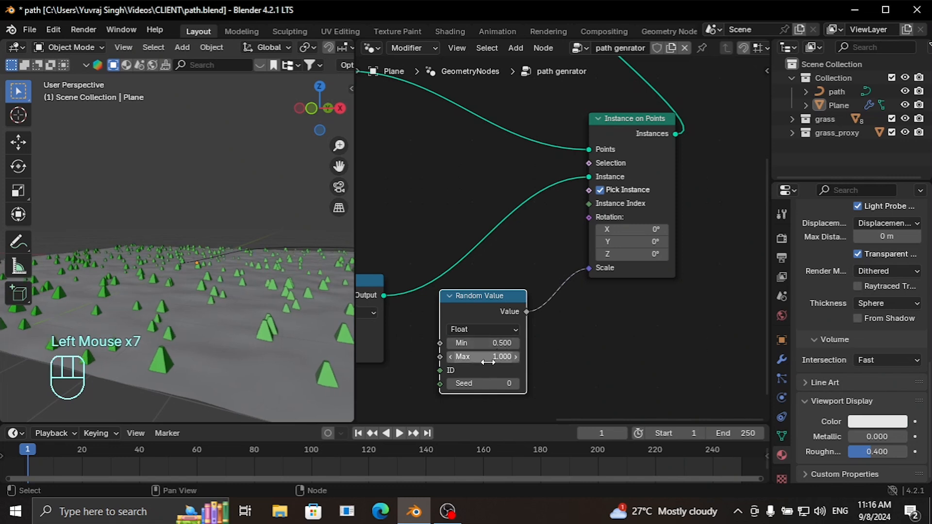
left_click(450, 356)
left_click(450, 357)
left_click(450, 356)
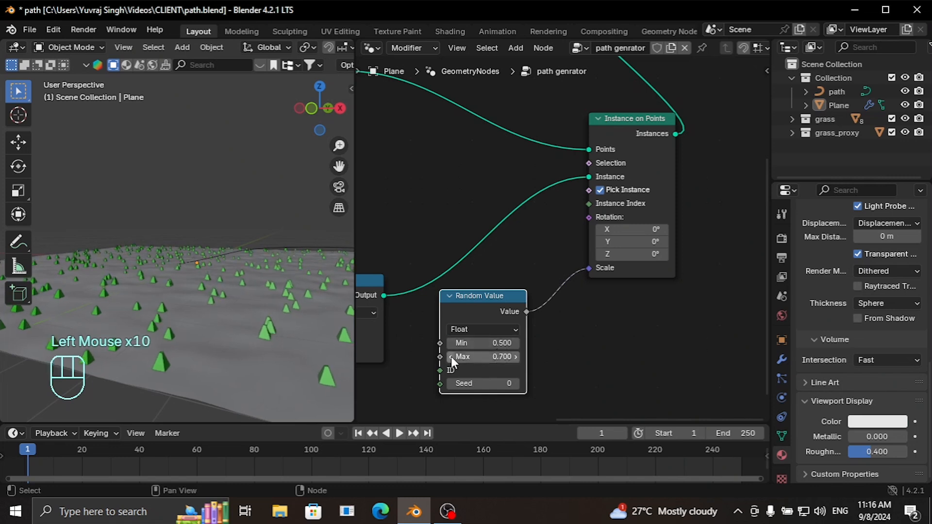
Step: Set the Random Value node's Min to 0.3 and Max to 0.4, and check the smaller proxies on the plane
left_click(452, 345)
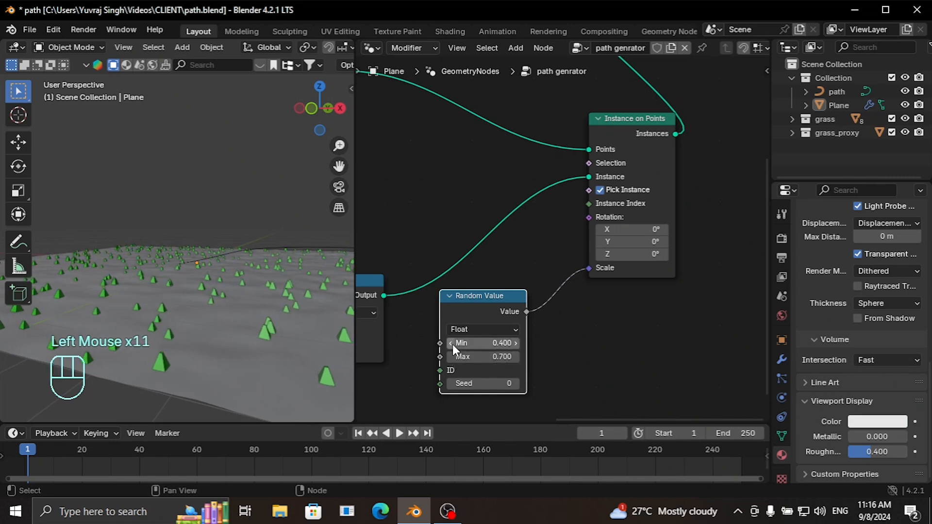
left_click(453, 345)
left_click(450, 357)
left_click(450, 357)
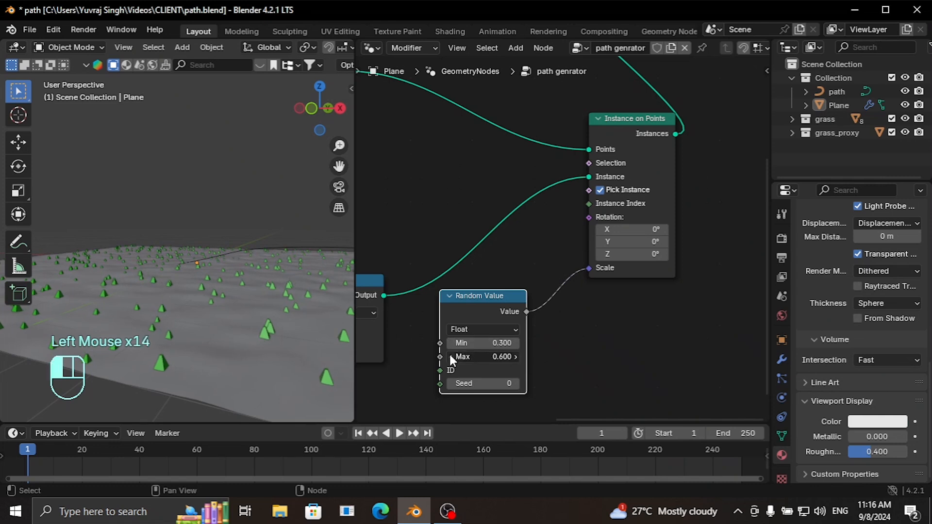
left_click(450, 356)
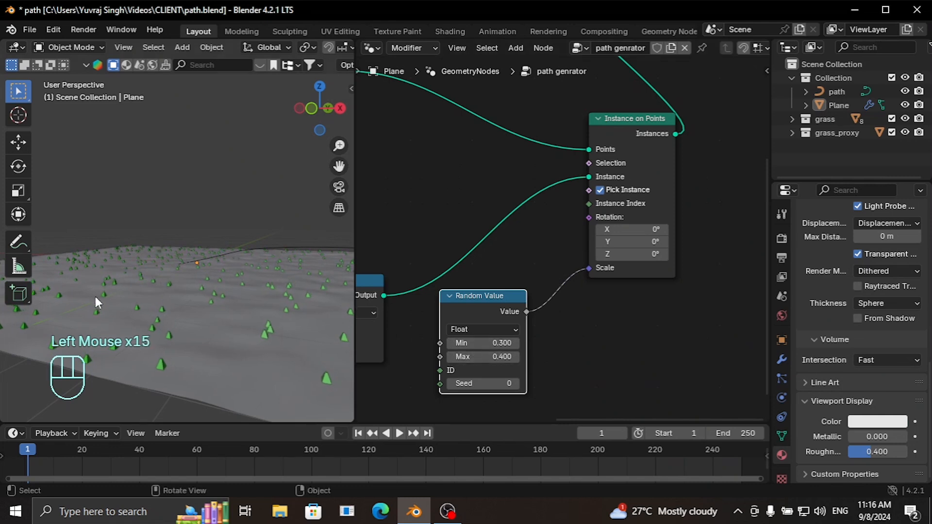
middle_click_drag(94, 294, 133, 286)
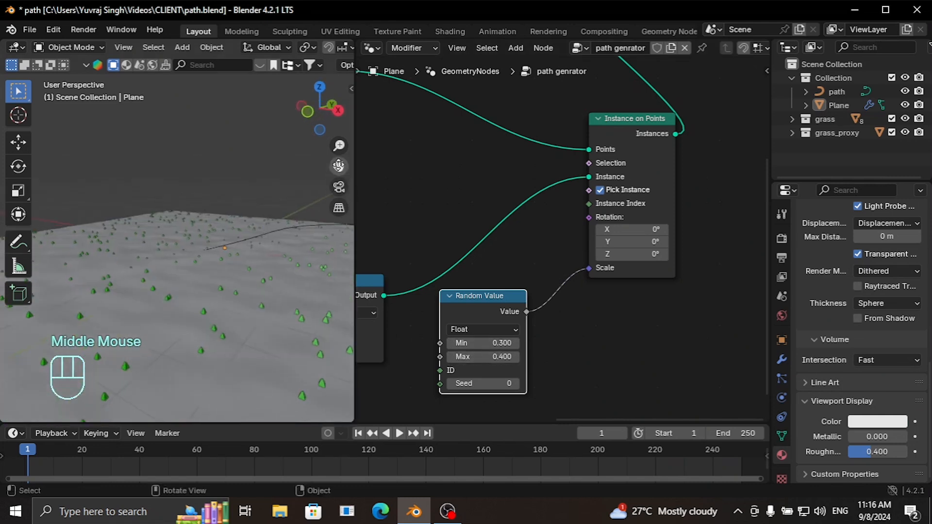
left_click_drag(338, 166, 286, 128)
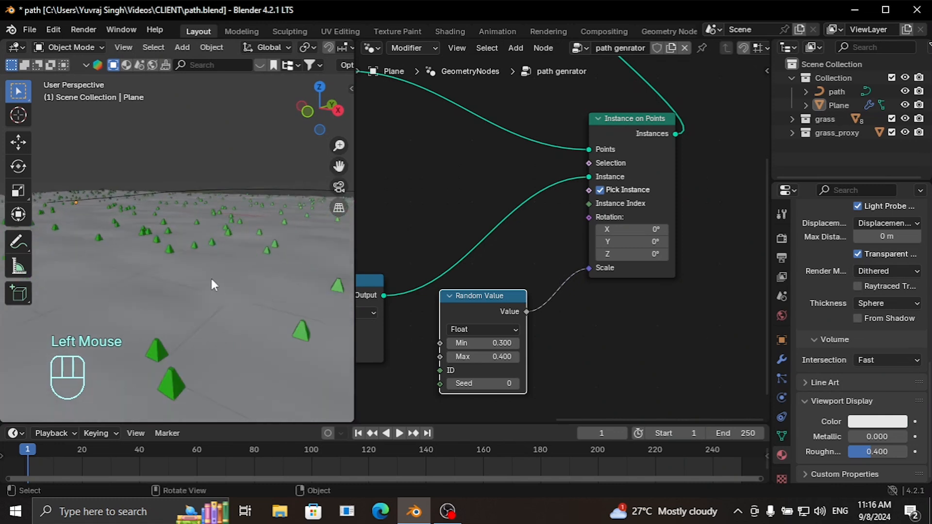
middle_click_drag(212, 280, 235, 268)
scroll(235, 265, "down", 2)
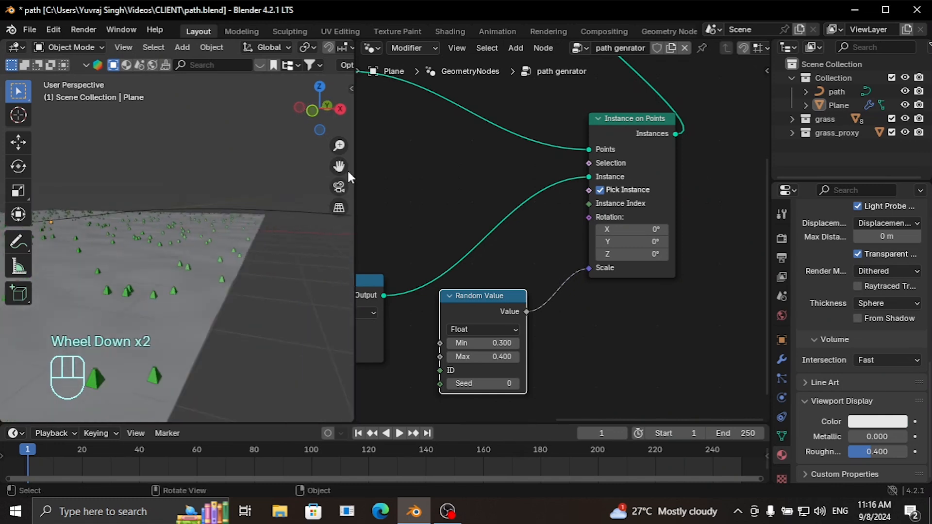
left_click_drag(340, 167, 381, 164)
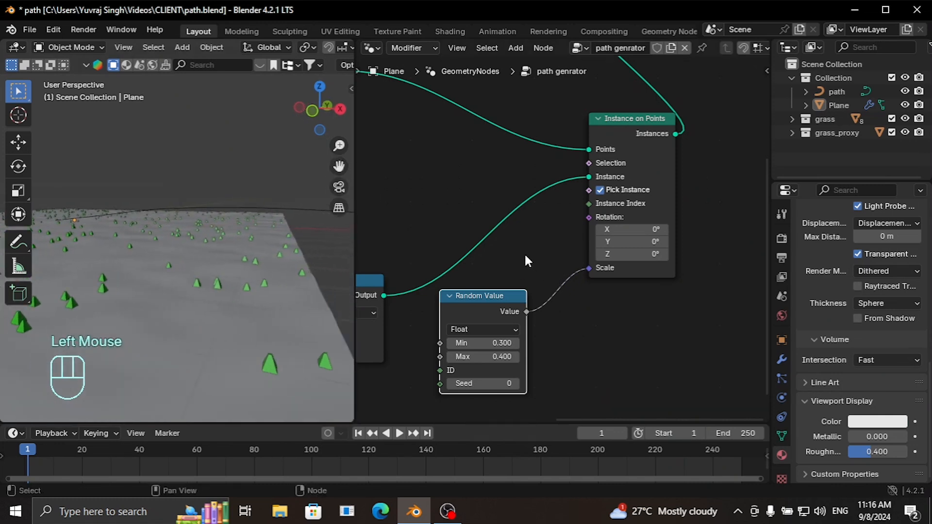
Step: Add an Align Rotation to Vector node and place it beside the Instance on Points node
middle_click_drag(525, 257, 529, 234)
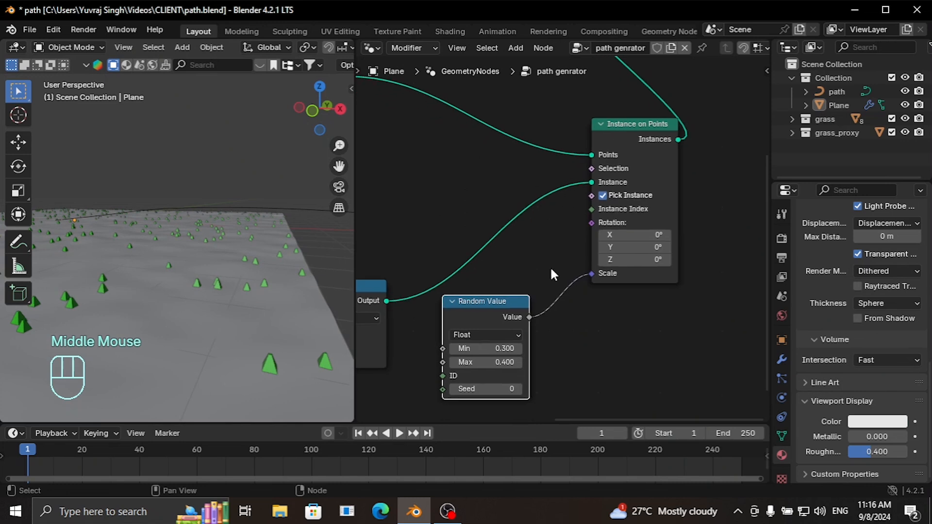
key("shift+a")
left_click(490, 215)
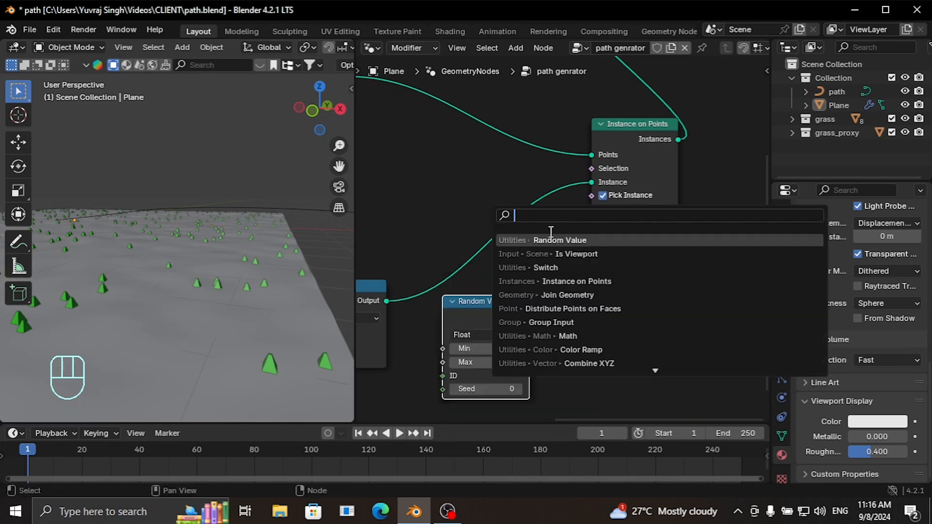
type("align")
key("Return")
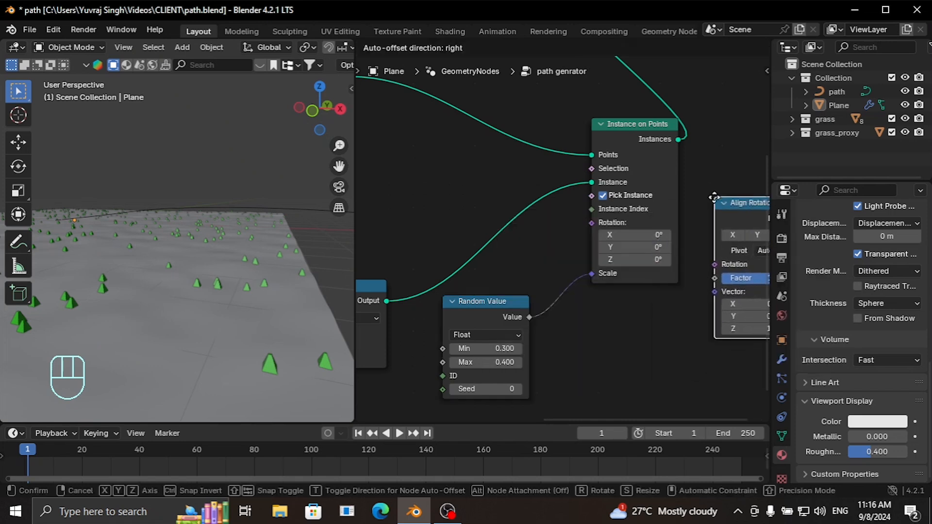
left_click(709, 182)
middle_click_drag(709, 183, 620, 211)
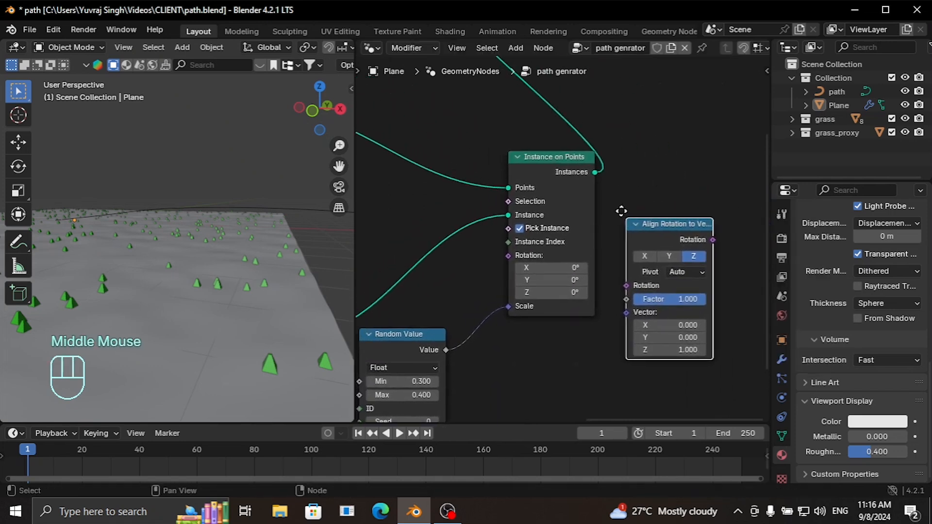
Step: Wire Distribute Points on Faces' Normal through Align Rotation to Vector's Vector input into Instance on Points' Rotation, placing the align node between them
middle_click_drag(317, 235, 146, 272)
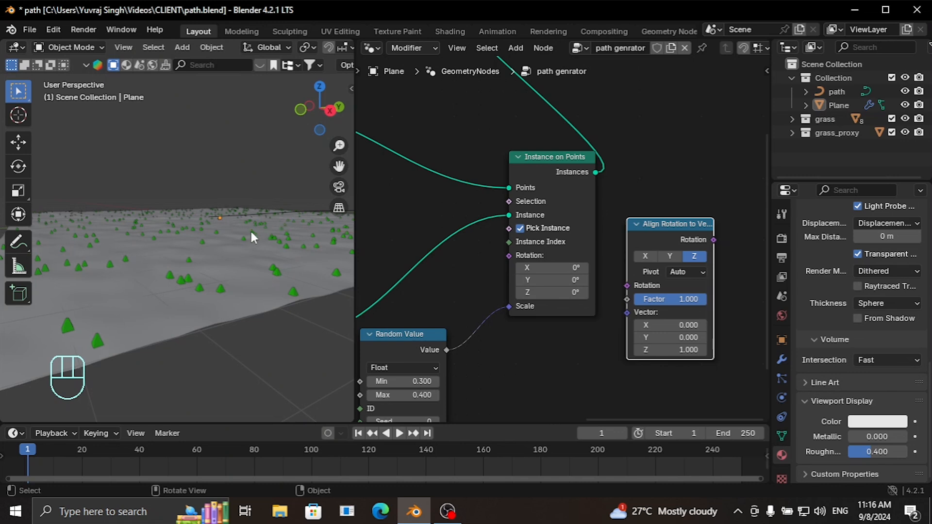
middle_click_drag(638, 181, 706, 202)
scroll(707, 204, "down", 2)
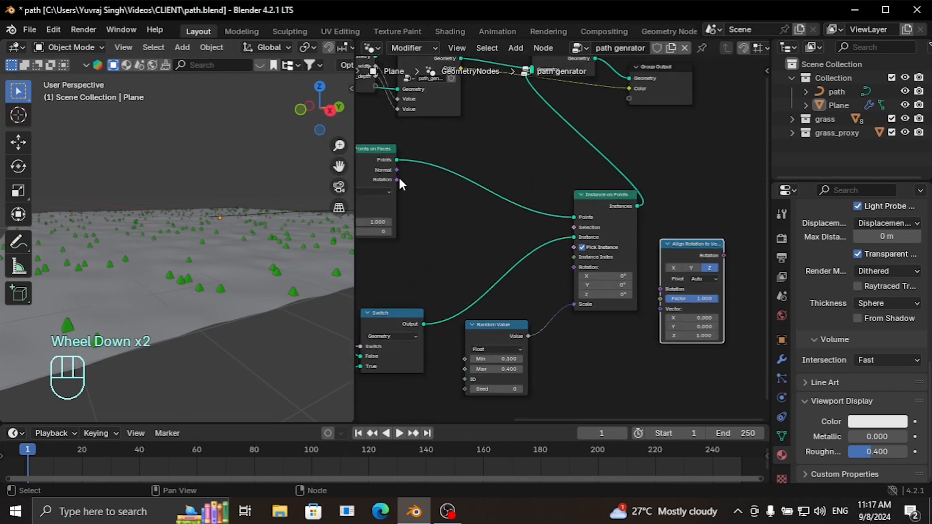
left_click_drag(398, 170, 661, 309)
left_click(724, 256)
left_click_drag(724, 256, 574, 267)
left_click_drag(694, 246, 470, 222)
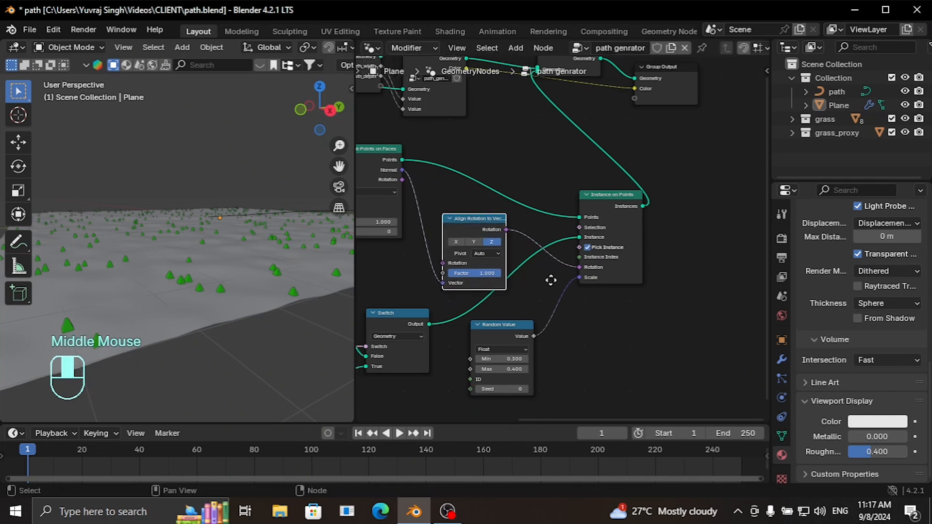
middle_click_drag(509, 259, 543, 253)
scroll(521, 235, "up", 1)
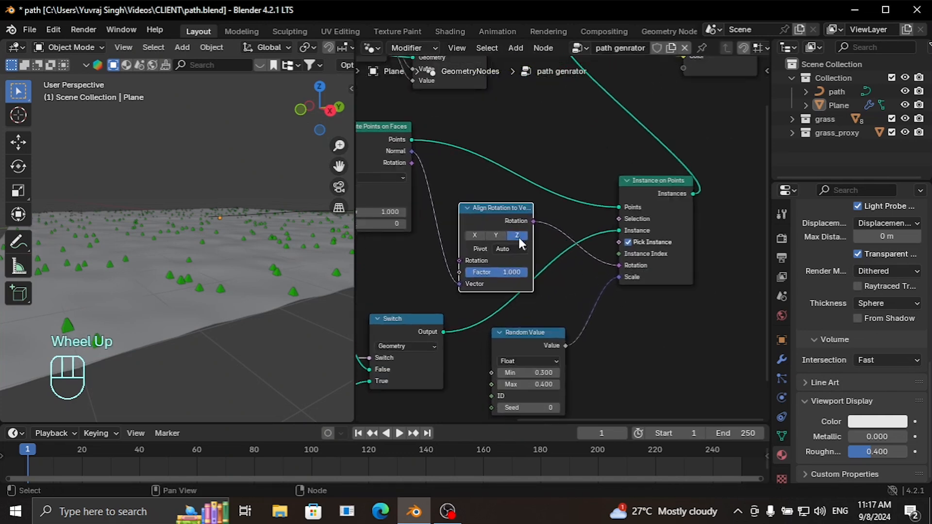
Step: In Edit Mode, select one face near the plane's front edge and raise it into a broad hill with proportional editing
scroll(226, 279, "up", 2)
middle_click_drag(226, 279, 223, 281)
scroll(223, 277, "down", 3)
left_click(223, 274)
key("Tab")
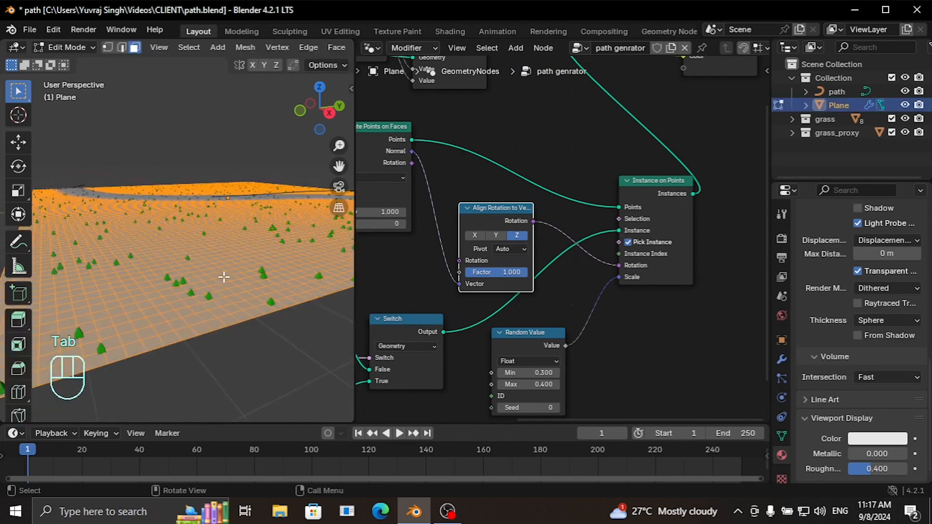
left_click(223, 256)
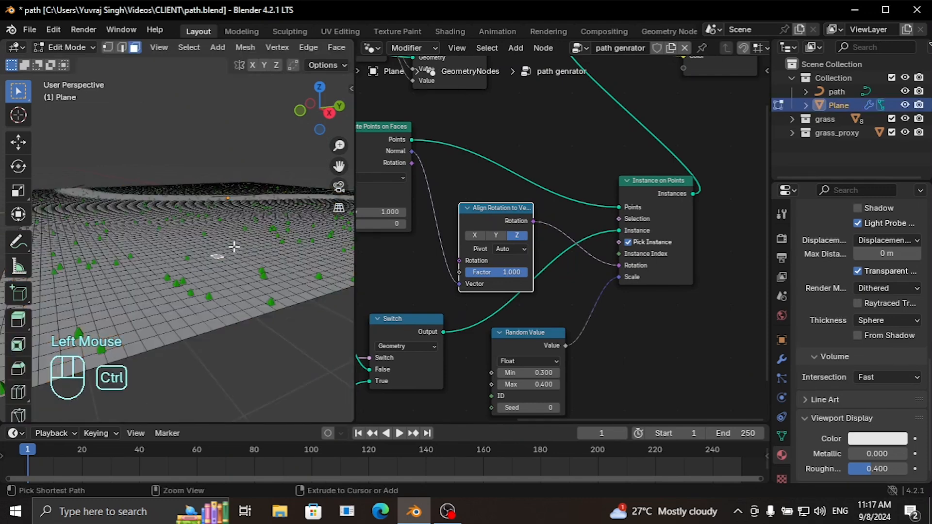
key("ctrl+space")
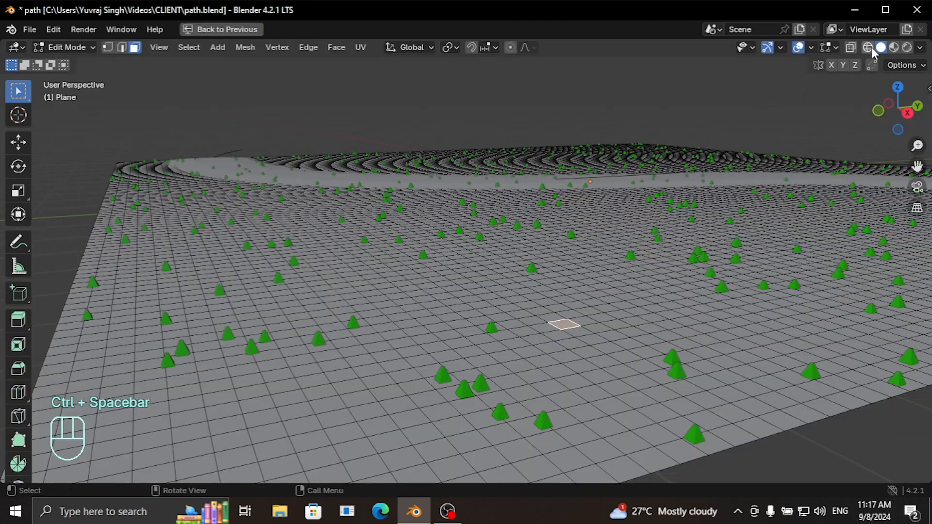
left_click(510, 47)
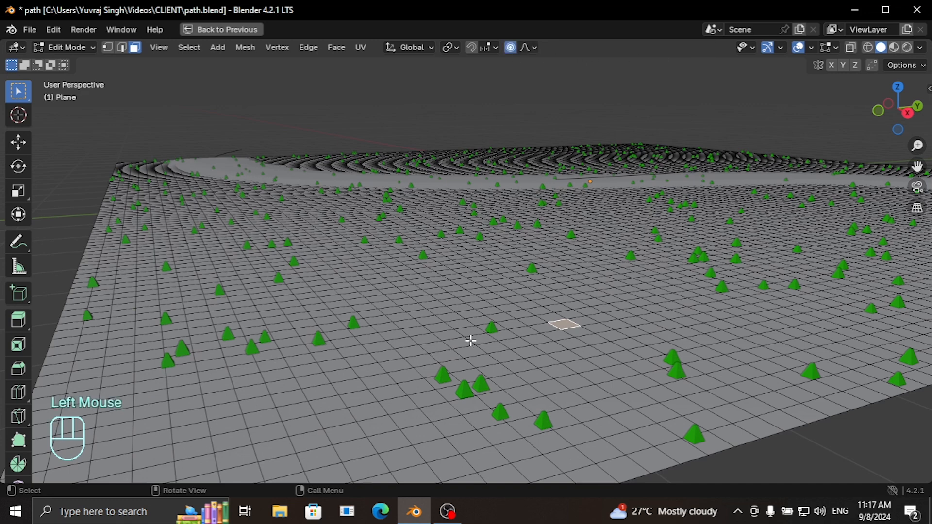
key("g")
scroll(636, 274, "down", 3)
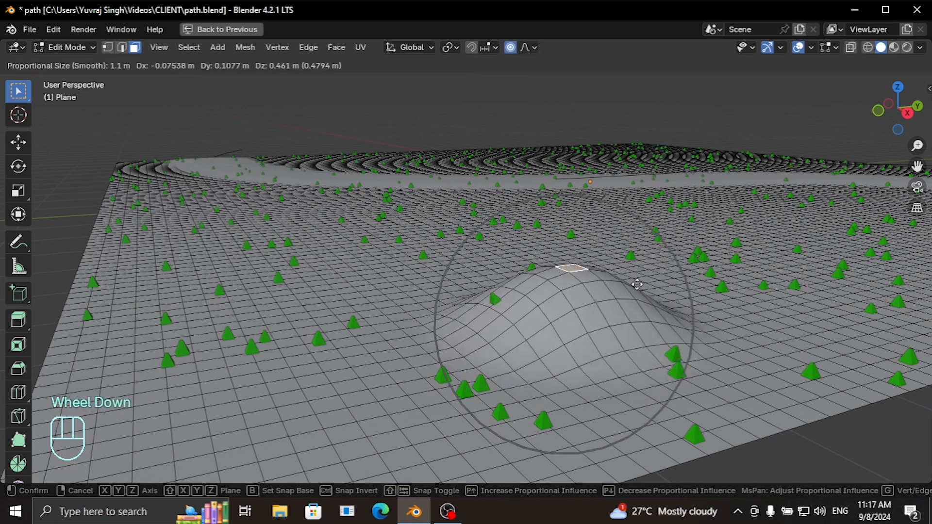
left_click(622, 220)
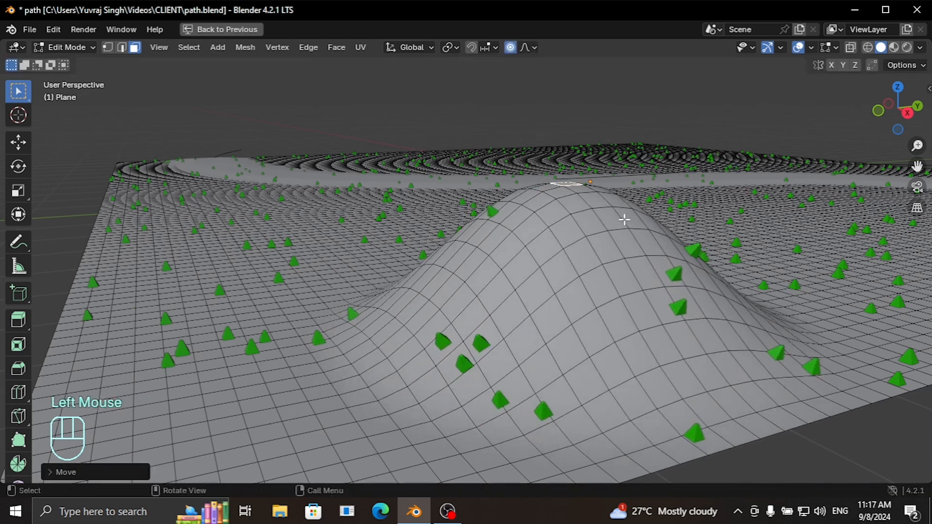
Step: Mute and unmute the Align Rotation to Vector node to compare the proxies' tilt on the hill slope
middle_click_drag(622, 220, 485, 358)
scroll(486, 368, "up", 3)
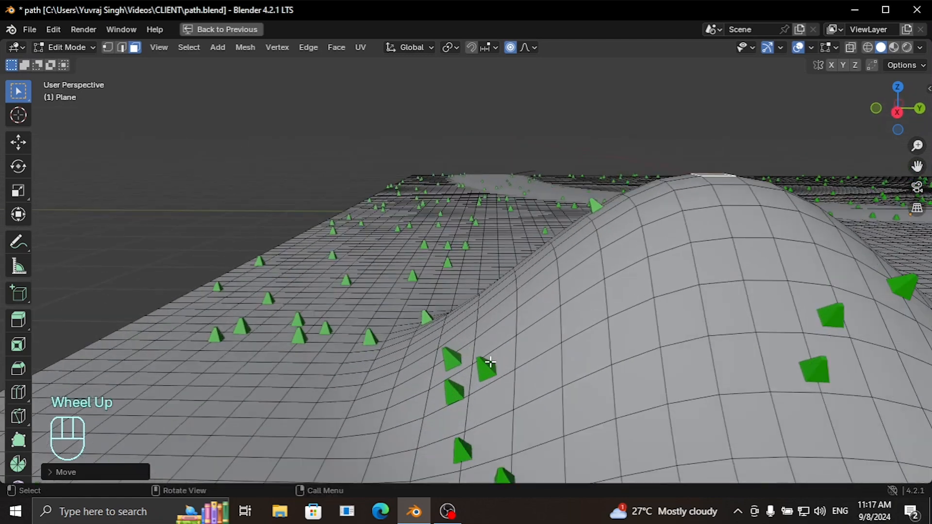
middle_click_drag(490, 364, 624, 355)
left_click(240, 30)
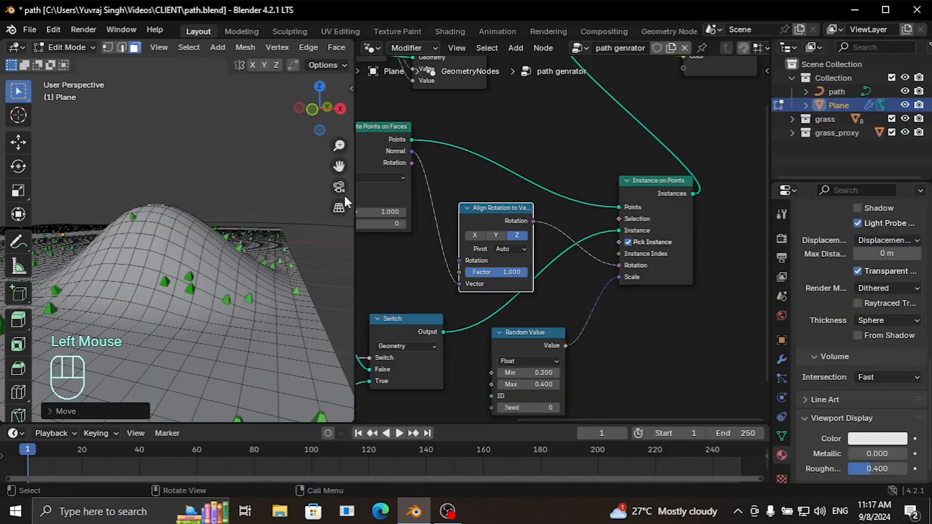
double_click(474, 208)
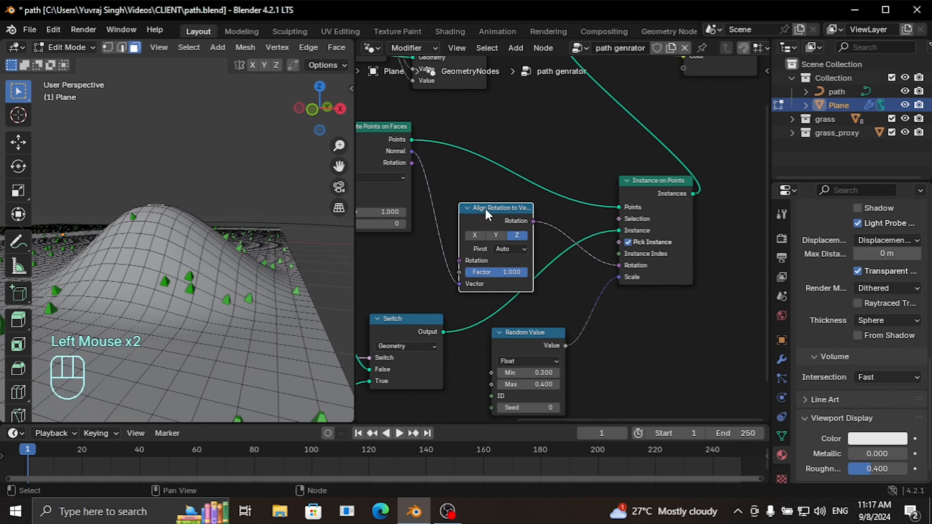
key("m")
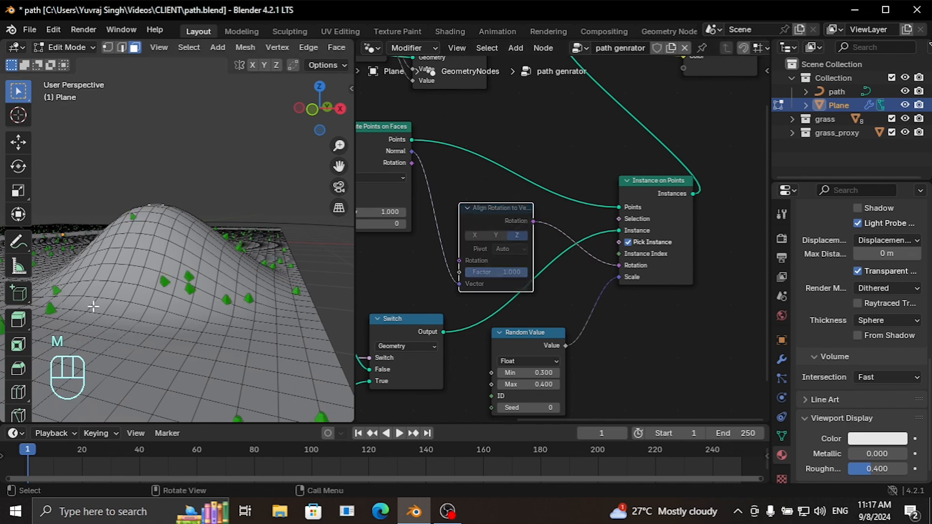
scroll(167, 323, "up", 3)
middle_click_drag(167, 323, 38, 310)
left_click(250, 320)
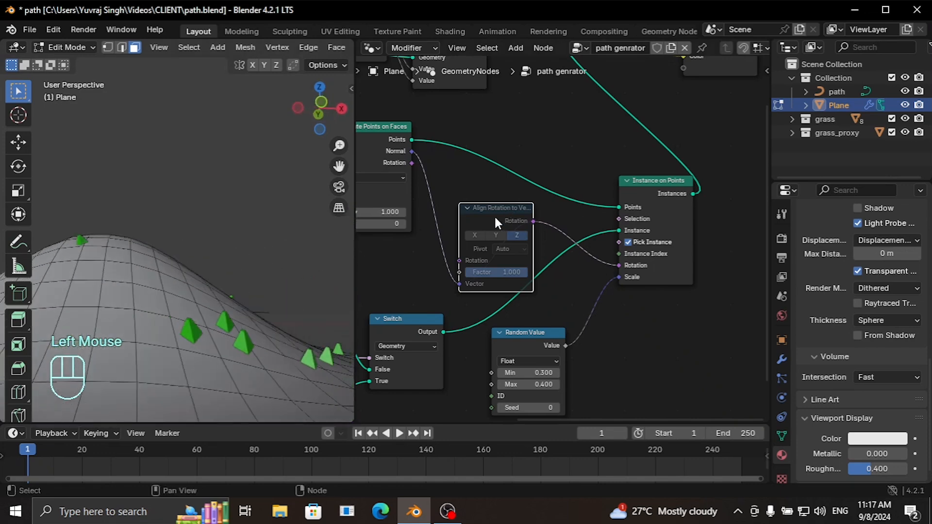
key("m")
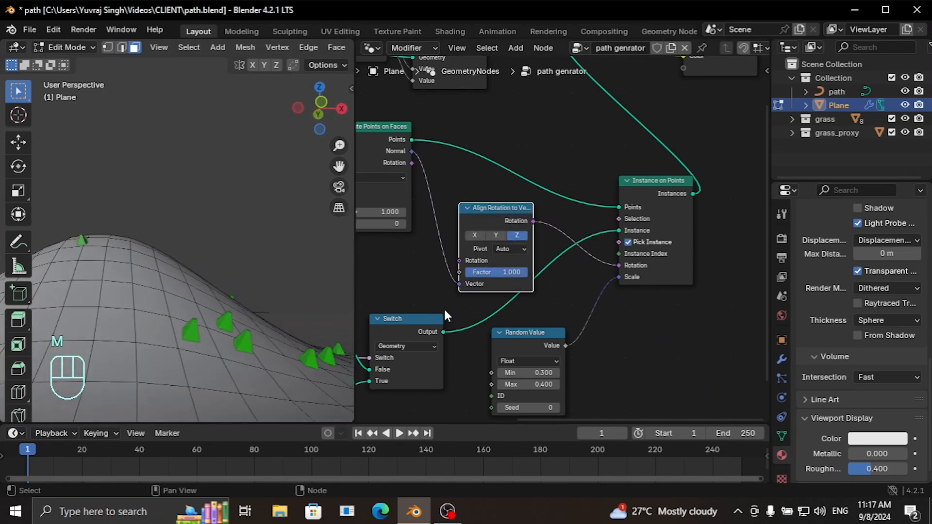
middle_click_drag(216, 329, 134, 275)
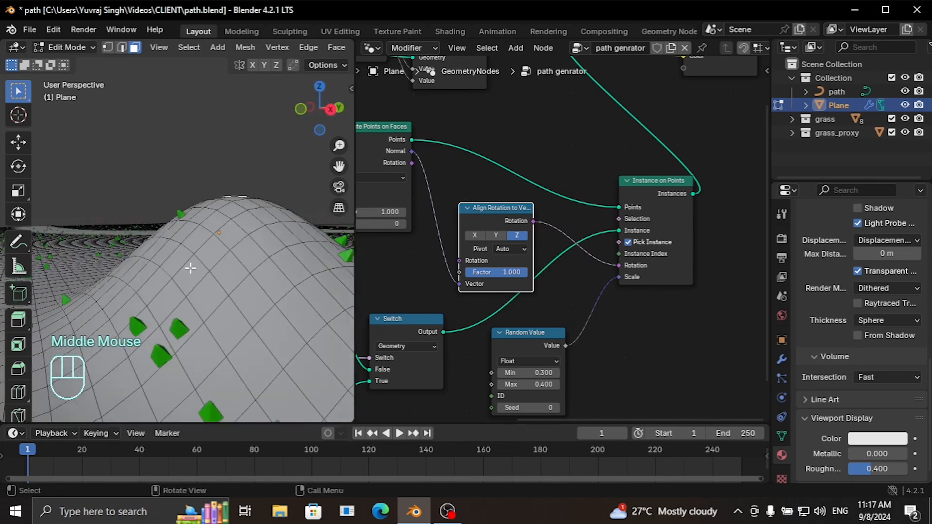
Step: Undo the hill and face selection on the plane, and return to Object Mode
key("ctrl+z")
key("ctrl+z")
key("ctrl+z")
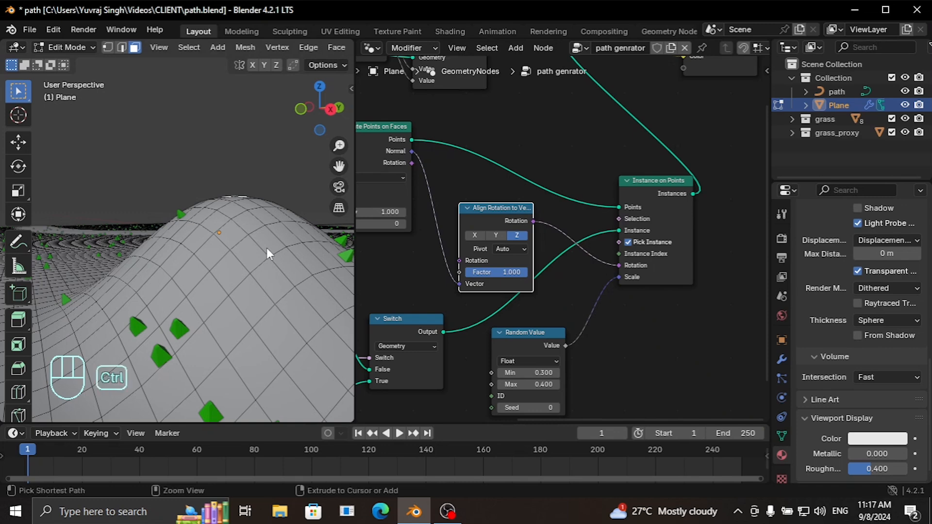
key("ctrl+z")
key("ctrl+z")
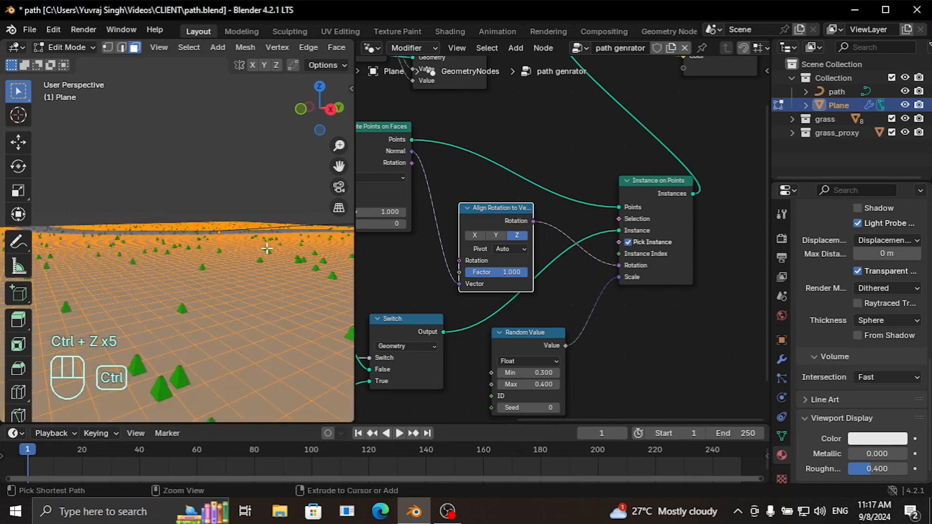
middle_click_drag(267, 248, 214, 291)
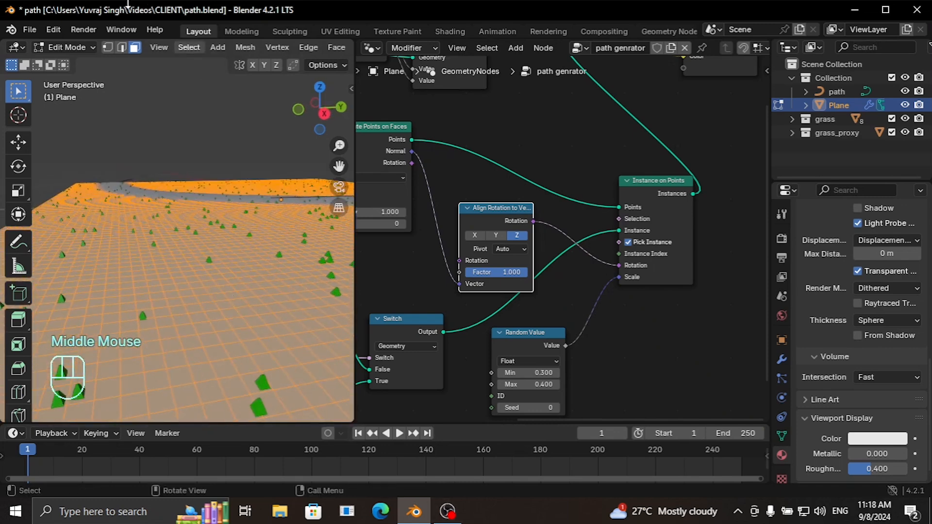
left_click(89, 47)
left_click(74, 62)
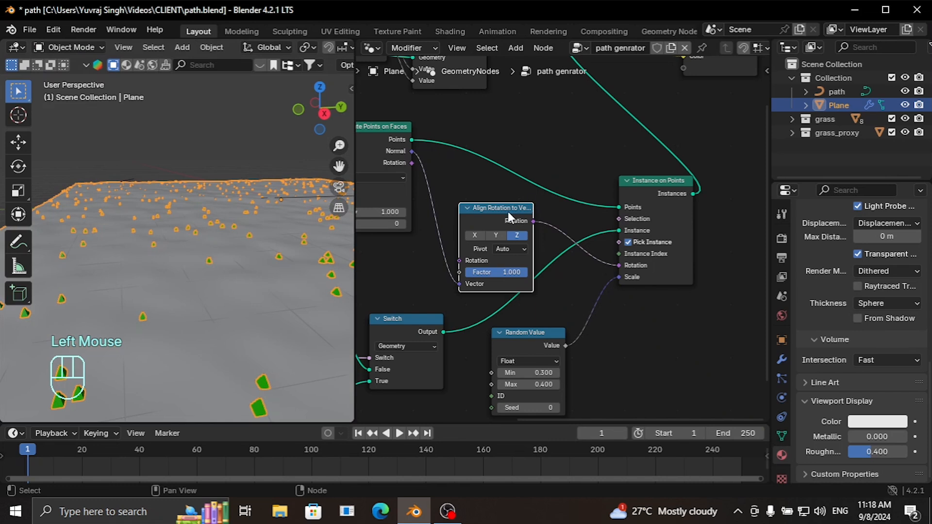
Step: Duplicate the Random Value node, switch the copy to Vector, and wire its Value into Align Rotation to Vector's Rotation input
left_click_drag(508, 212, 491, 201)
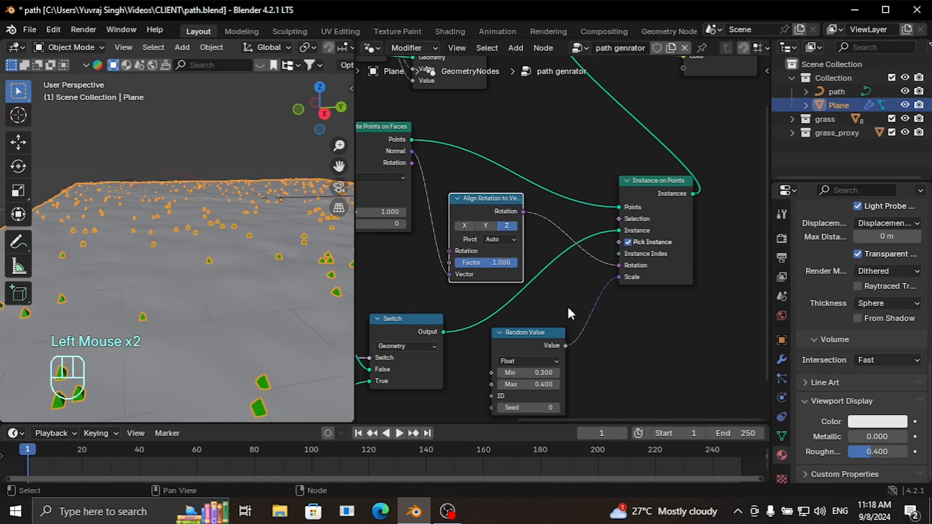
middle_click_drag(567, 308, 547, 288)
left_click(523, 319)
key("shift+d")
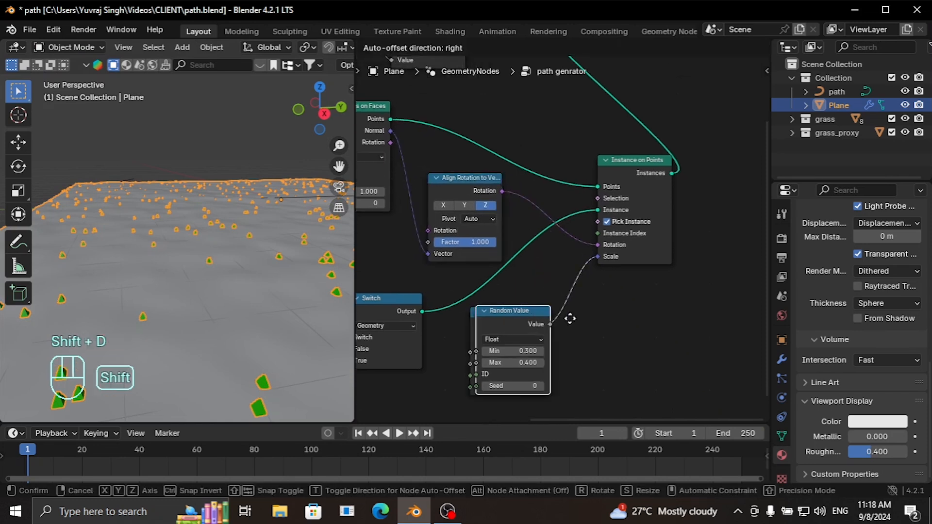
left_click(668, 326)
left_click(653, 351)
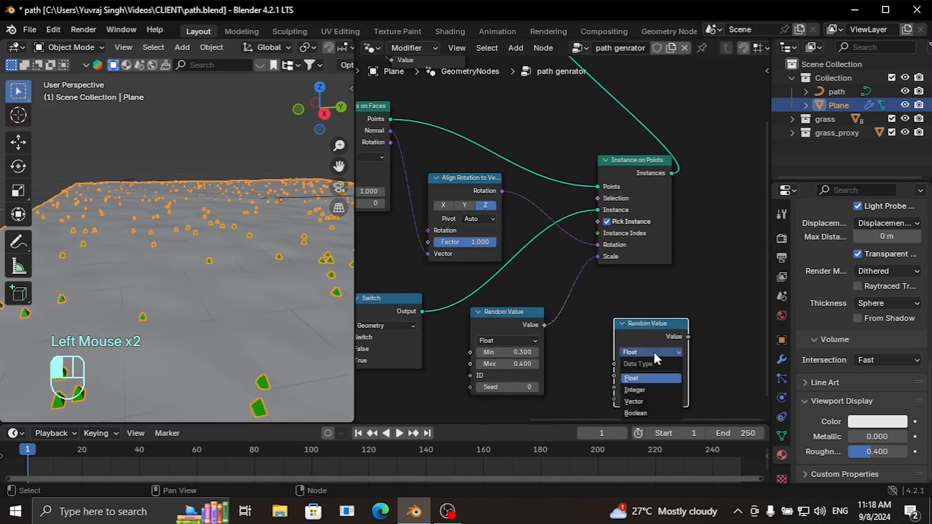
left_click(640, 401)
left_click_drag(689, 336, 438, 225)
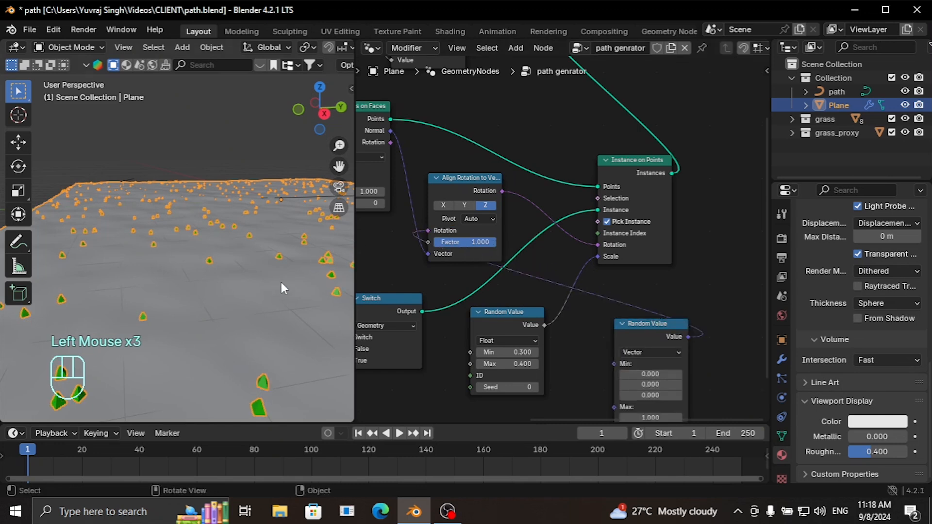
Step: In the vector Random Value node, set Min Z to 3 and Max X and Y to 0, then raise Max Z to about 74
left_click_drag(341, 165, 339, 190)
left_click(257, 340)
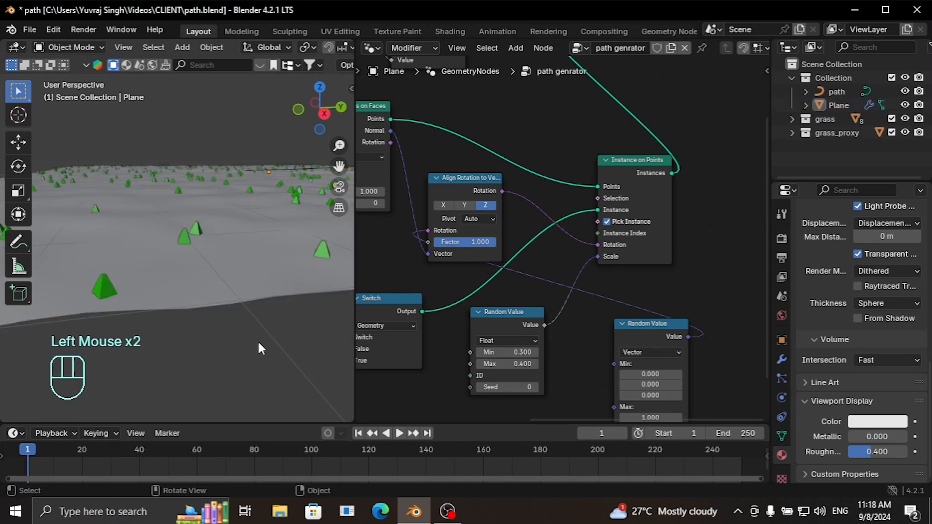
middle_click_drag(725, 361, 714, 279)
left_click_drag(638, 348, 677, 311)
type("0")
key("Return")
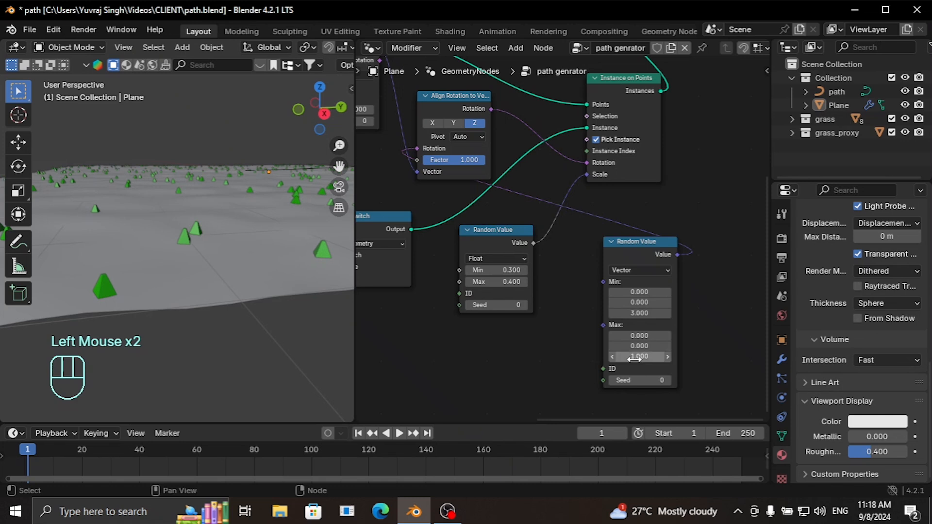
left_click_drag(639, 356, 758, 356)
left_click_drag(640, 357, 699, 356)
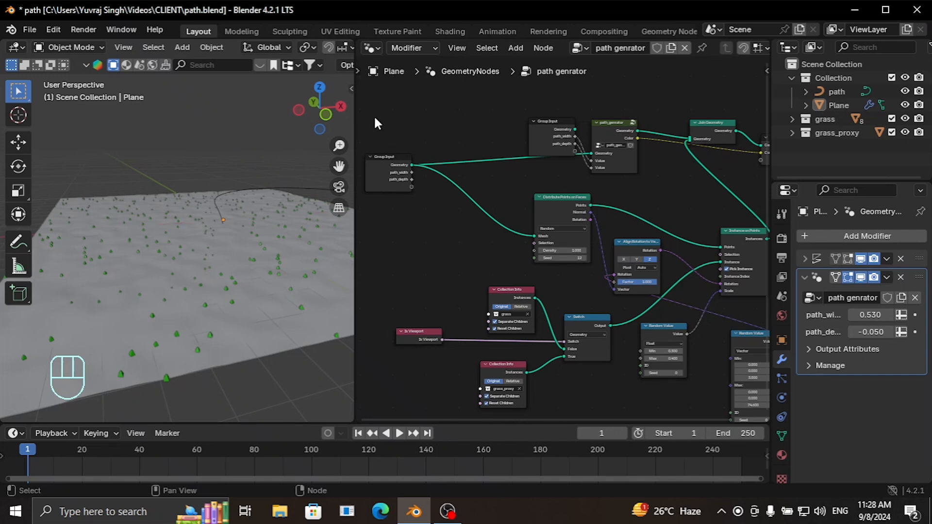
Step: Connect path_genrator's Color output to Distribute Points on Faces' Selection input and inspect where the proxies are scattered
left_click_drag(376, 123, 402, 136)
middle_click_drag(477, 174, 521, 172)
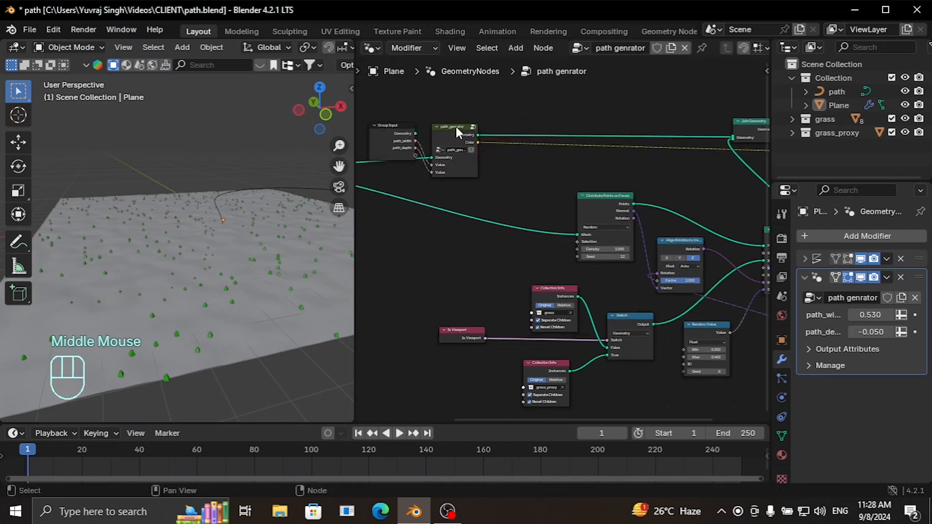
scroll(455, 127, "up", 3)
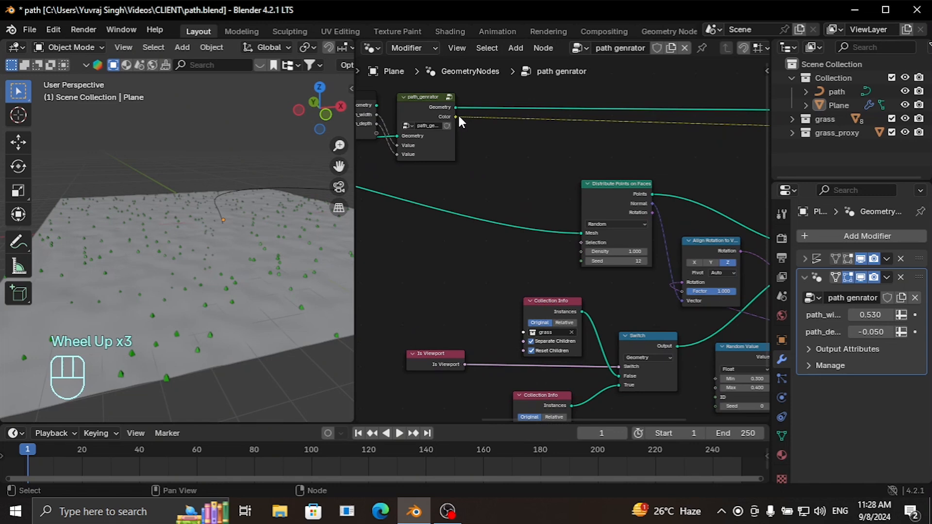
mouse_move(457, 117)
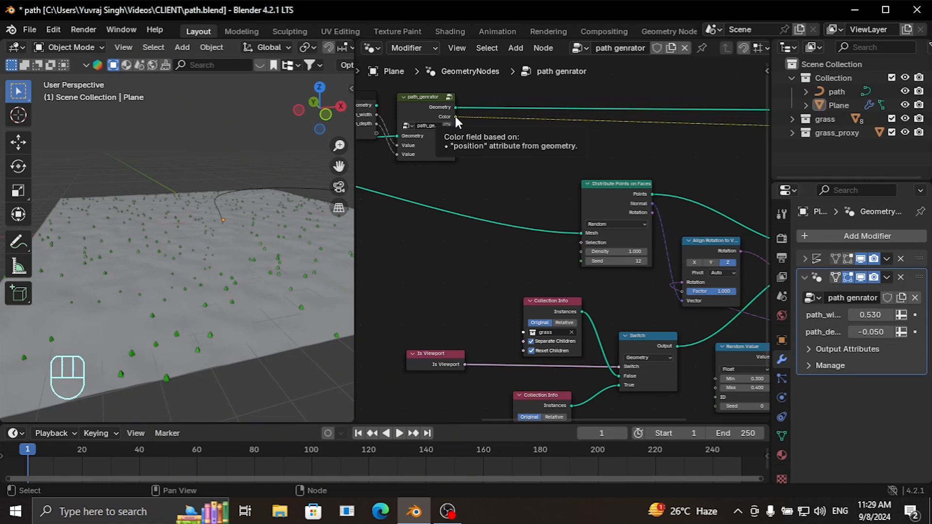
left_click_drag(456, 116, 566, 245)
middle_click_drag(216, 261, 188, 220)
scroll(198, 314, "down", 2)
scroll(178, 259, "down", 2)
scroll(188, 221, "down", 2)
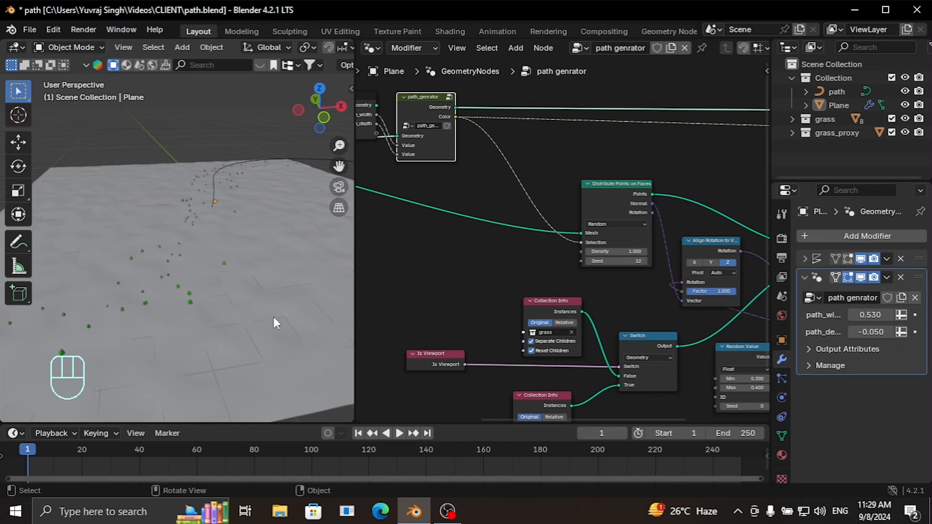
mouse_move(217, 304)
middle_mouse_down()
mouse_move(245, 296)
mouse_move(214, 299)
middle_mouse_up()
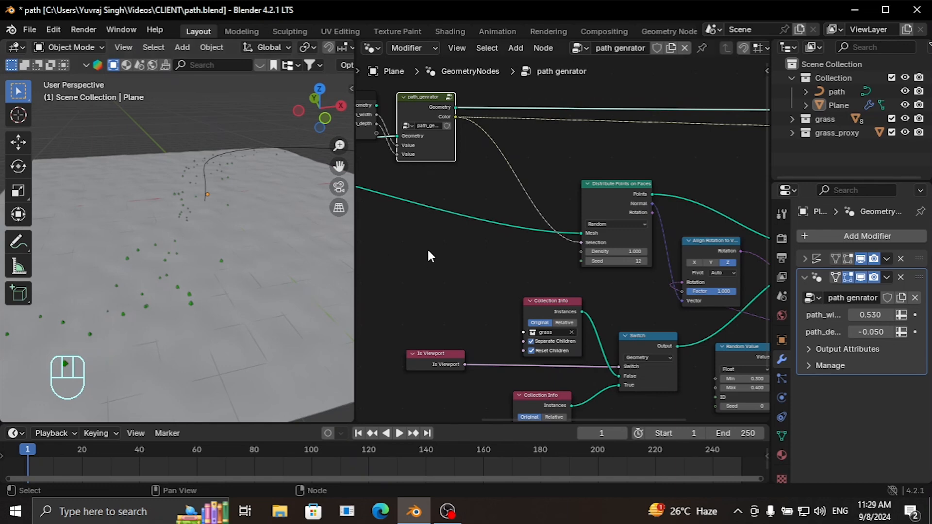
Step: Insert a Color Ramp between path_genrator's Color output and Distribute Points on Faces' Selection, and flip its gradient
key("shift+a")
left_click(382, 216)
type("c")
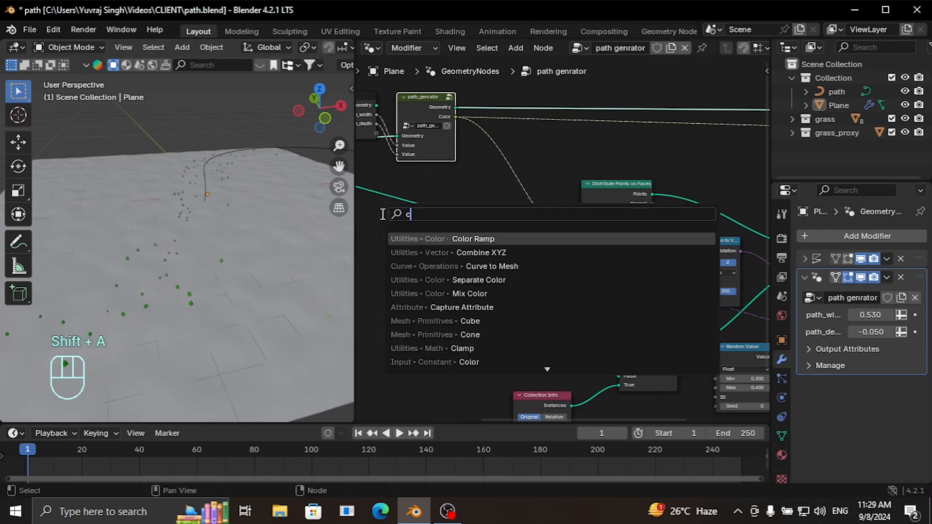
left_click(471, 236)
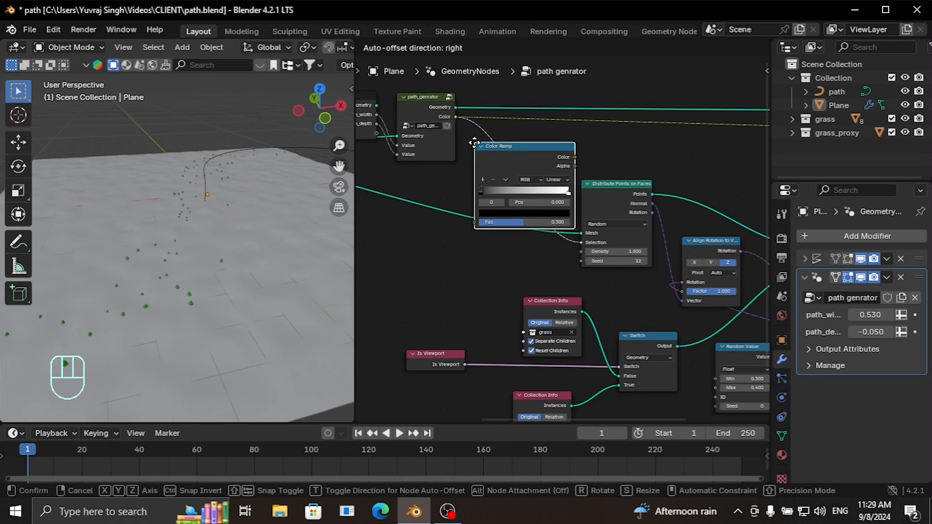
left_click(474, 143)
left_click_drag(501, 174, 438, 254)
left_click(440, 258)
left_click(458, 266)
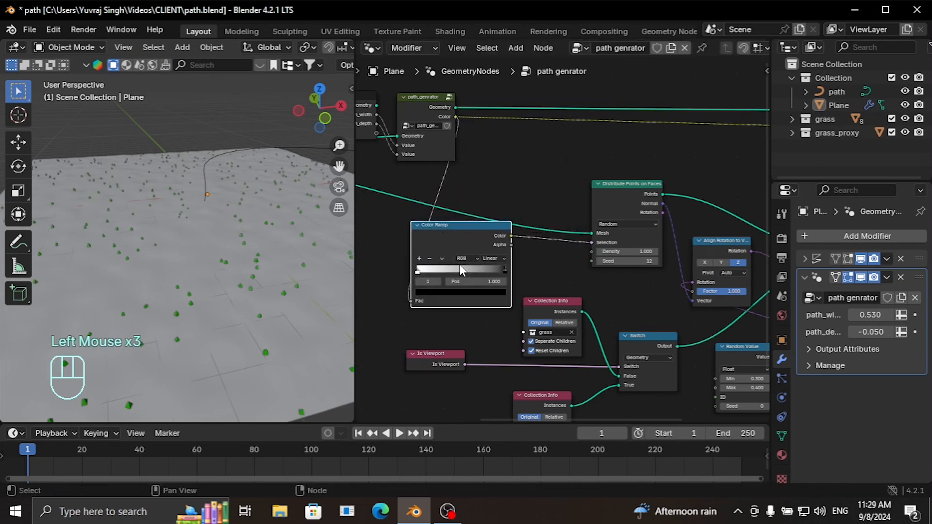
Step: Raise the Distribute Points on Faces density to 10
mouse_move(224, 263)
middle_mouse_down()
mouse_move(176, 266)
mouse_move(222, 275)
mouse_move(177, 256)
mouse_move(202, 284)
mouse_move(220, 281)
middle_mouse_up()
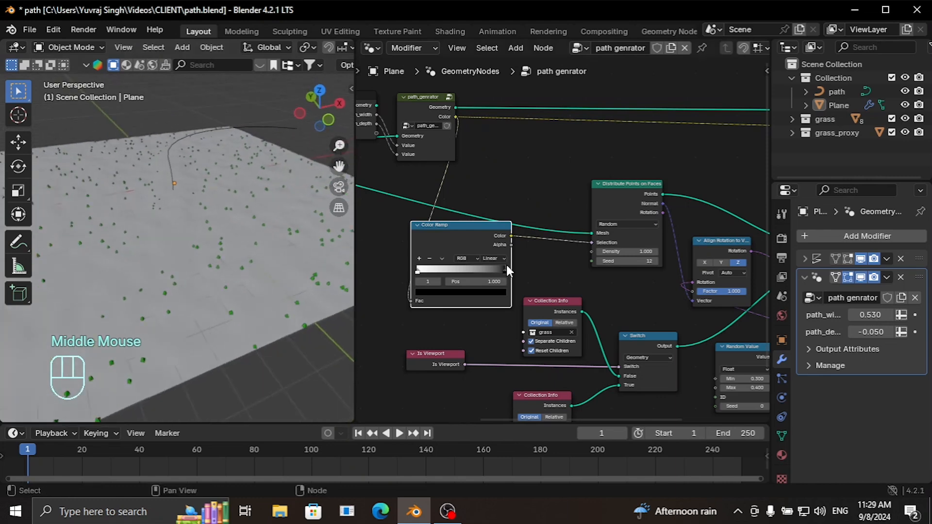
scroll(570, 279, "up", 1)
left_click_drag(626, 253, 658, 253)
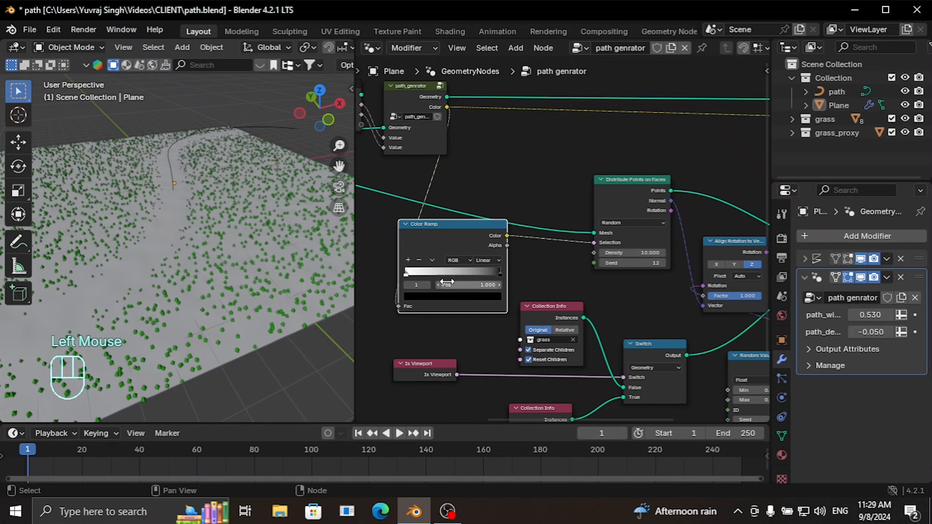
Step: Move the Color Ramp's black stop to position 0.282 to sharpen the grass mask along the path
mouse_move(405, 272)
left_mouse_down()
mouse_move(461, 275)
mouse_move(401, 275)
left_mouse_up()
middle_click_drag(193, 244, 250, 210)
mouse_move(499, 271)
left_mouse_down()
mouse_move(410, 279)
mouse_move(508, 274)
left_mouse_up()
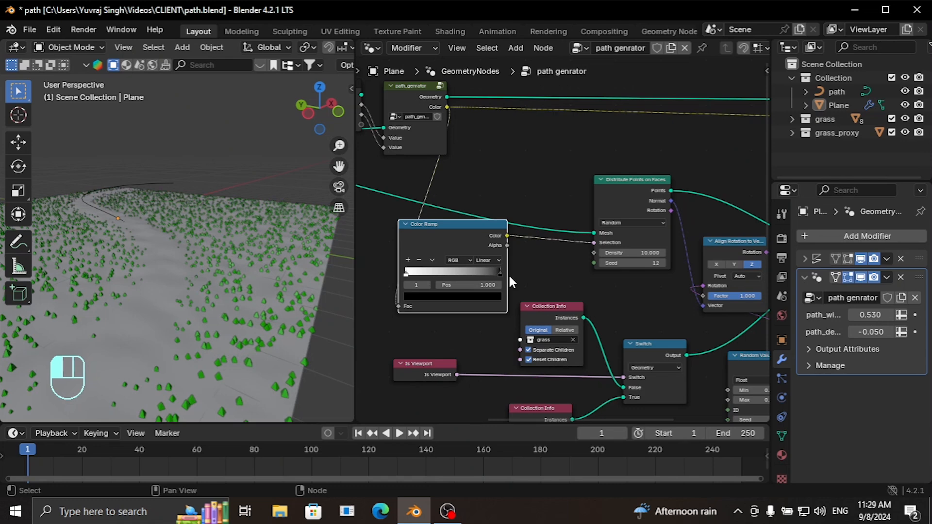
left_click_drag(508, 273, 438, 273)
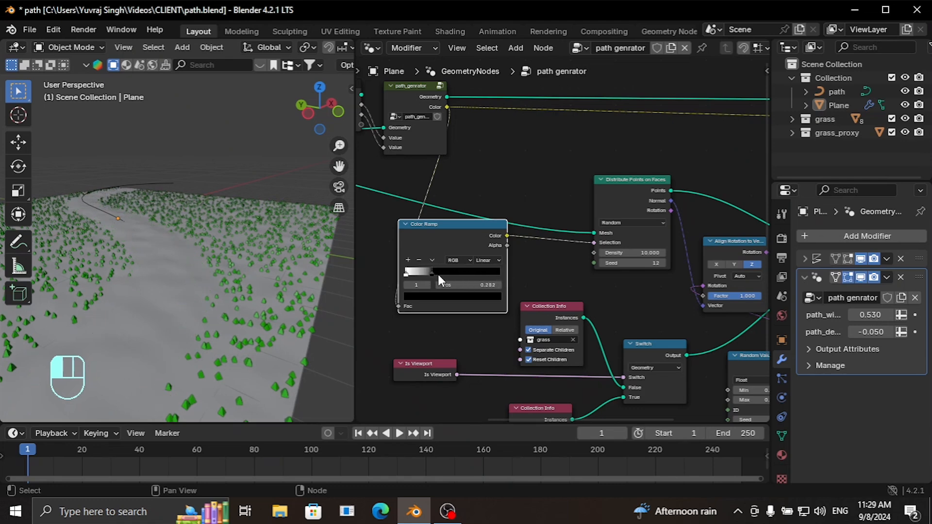
middle_click_drag(194, 308, 173, 283)
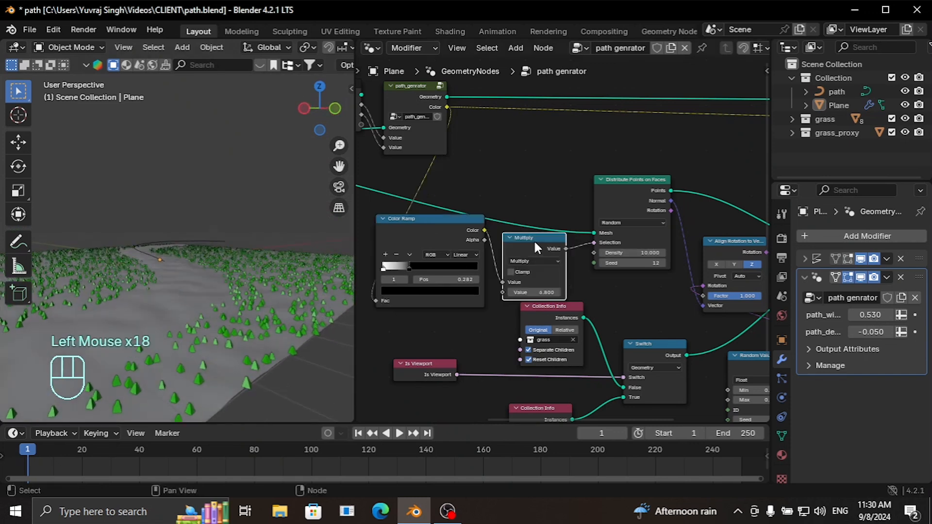
Step: Delete the Multiply node while keeping its connection, and set Distribute Points on Faces to density 22.5 and seed 19
left_click(534, 243)
key("ctrl+Delete")
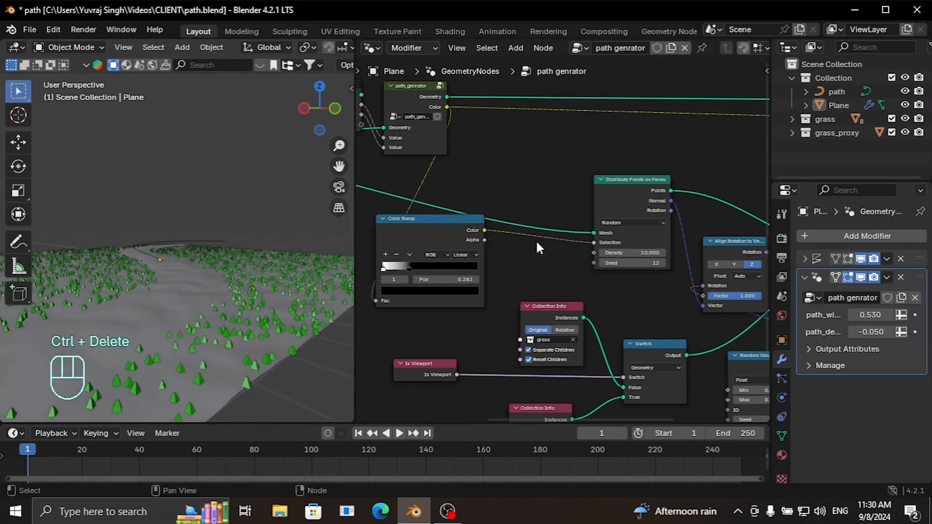
left_click_drag(636, 253, 655, 263)
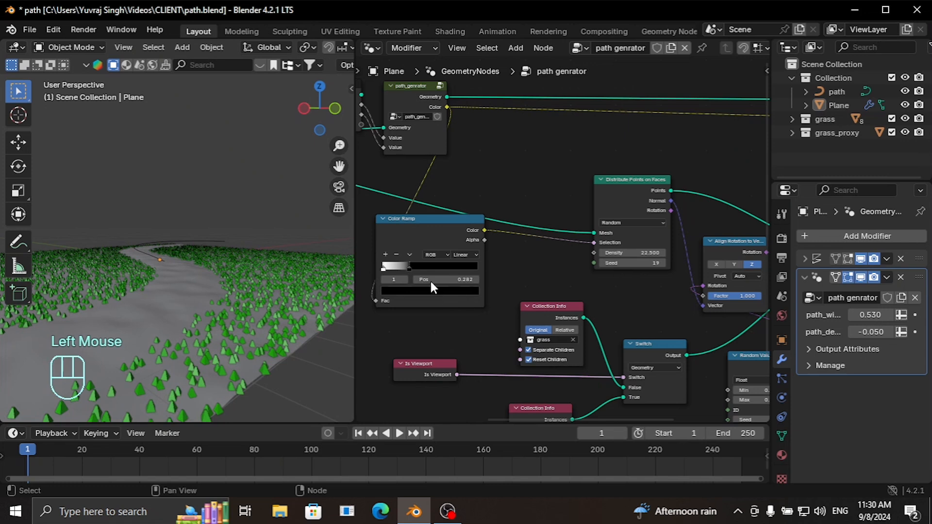
Step: Try wider positions for the Color Ramp's black stop, settling on 0.332
left_click_drag(410, 267, 454, 270)
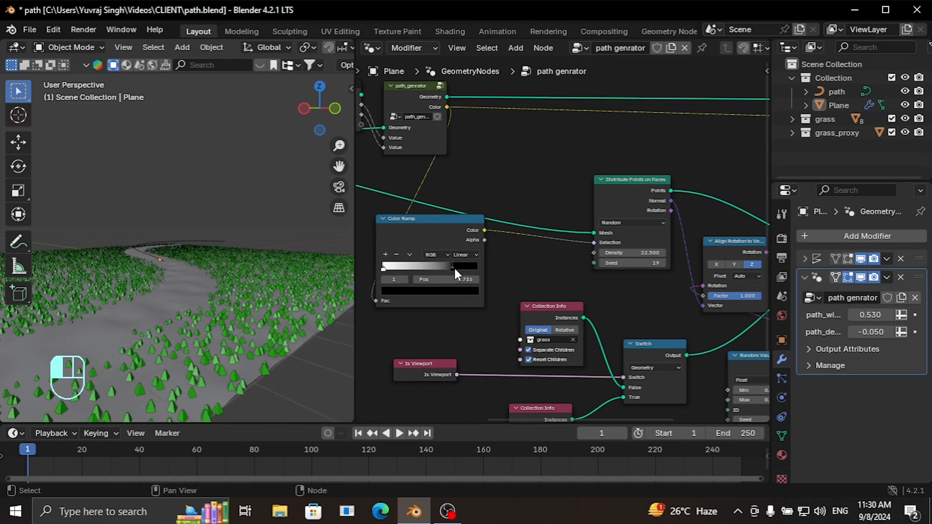
left_click_drag(454, 268, 414, 267)
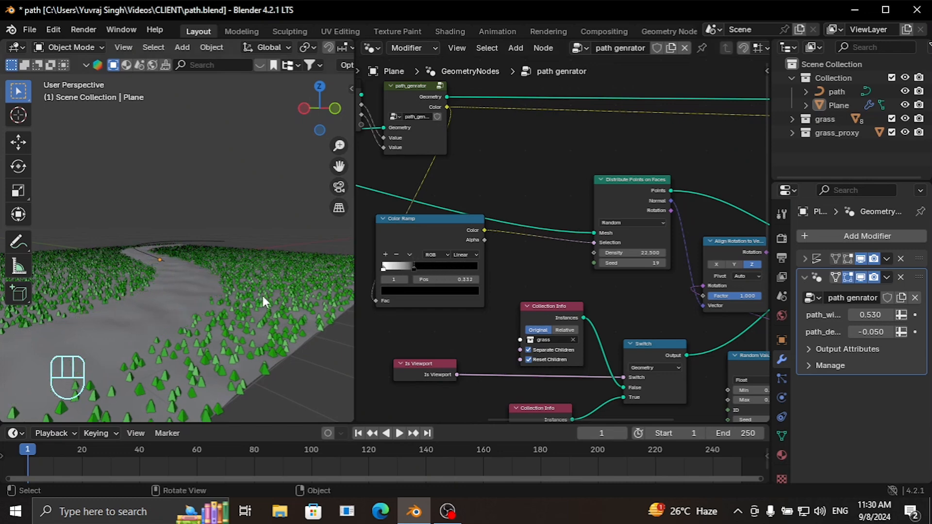
middle_click_drag(265, 302, 204, 352)
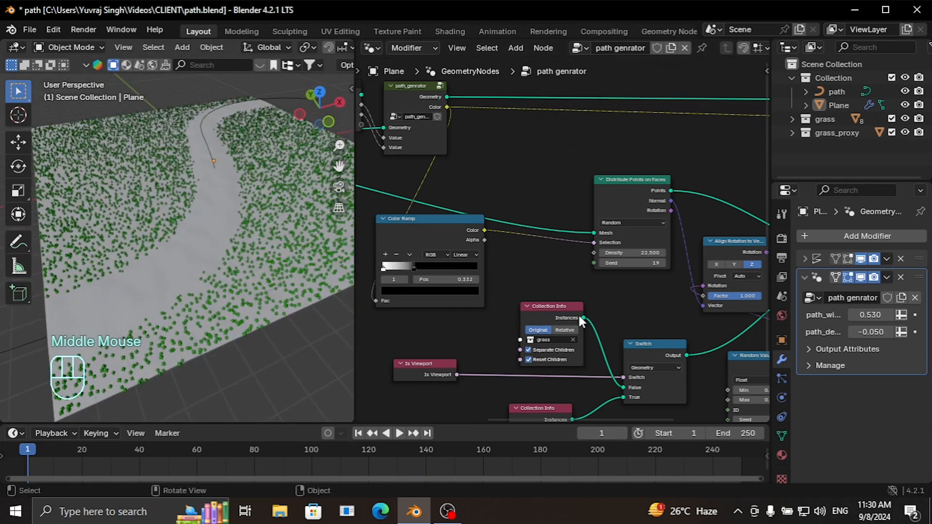
Step: Set the modifier's path_width to 0.440 and inspect the grass along the path edges up close
mouse_move(870, 315)
left_mouse_down()
mouse_move(903, 314)
mouse_move(848, 315)
mouse_move(898, 314)
mouse_move(870, 315)
left_mouse_up()
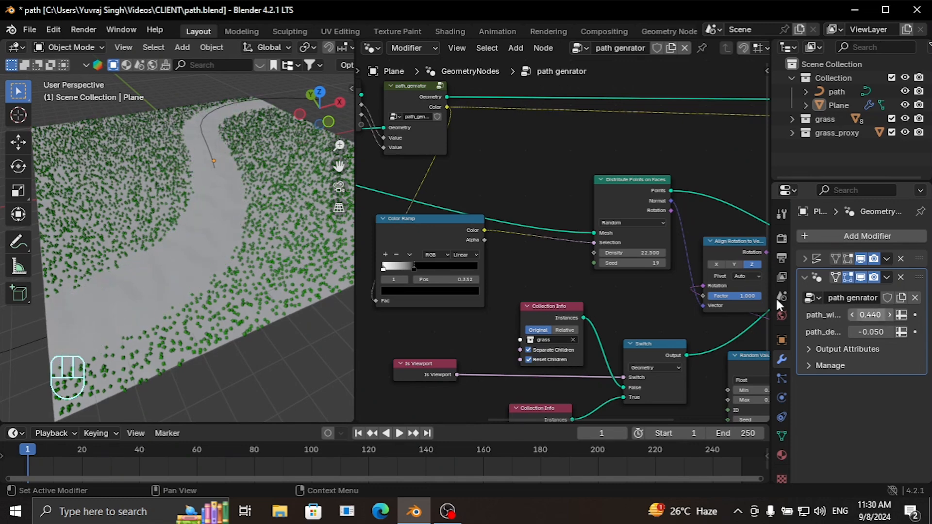
middle_click_drag(256, 309, 318, 229)
scroll(319, 228, "up", 5)
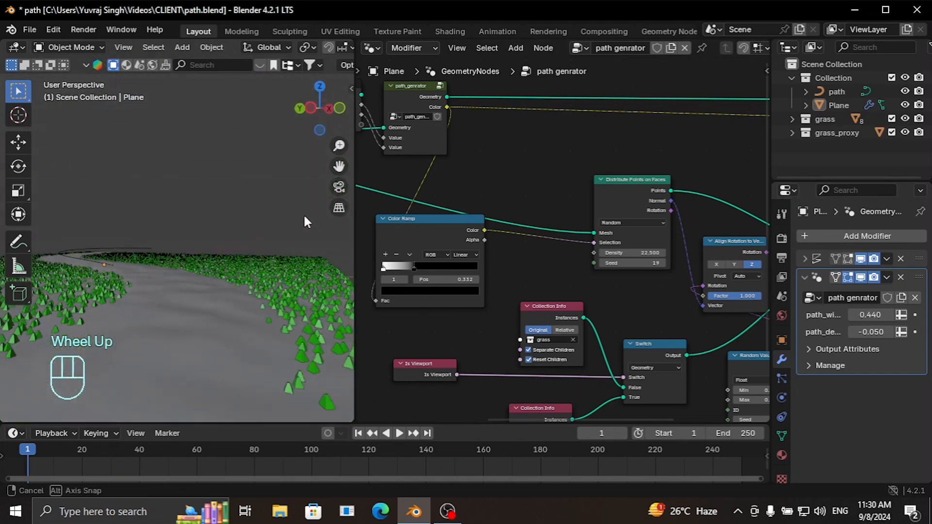
middle_click_drag(250, 248, 261, 249)
scroll(238, 259, "up", 5)
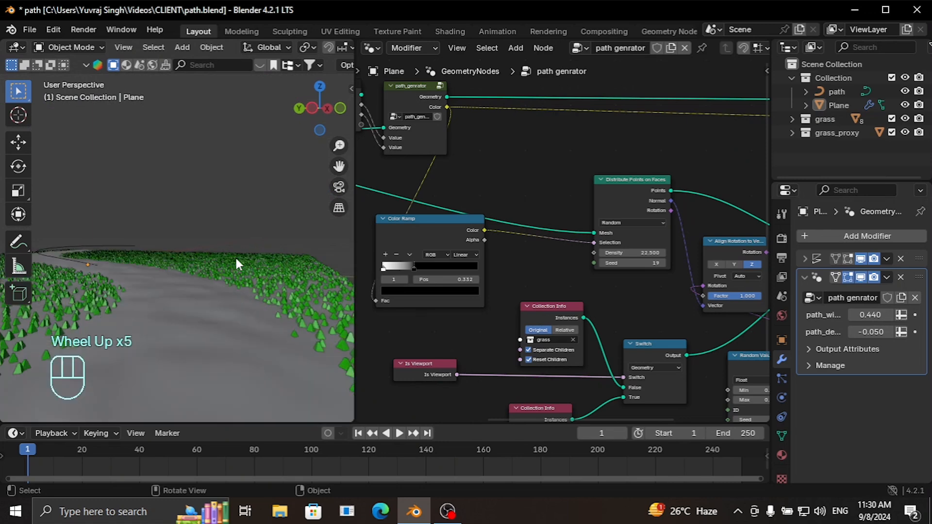
scroll(238, 263, "down", 1)
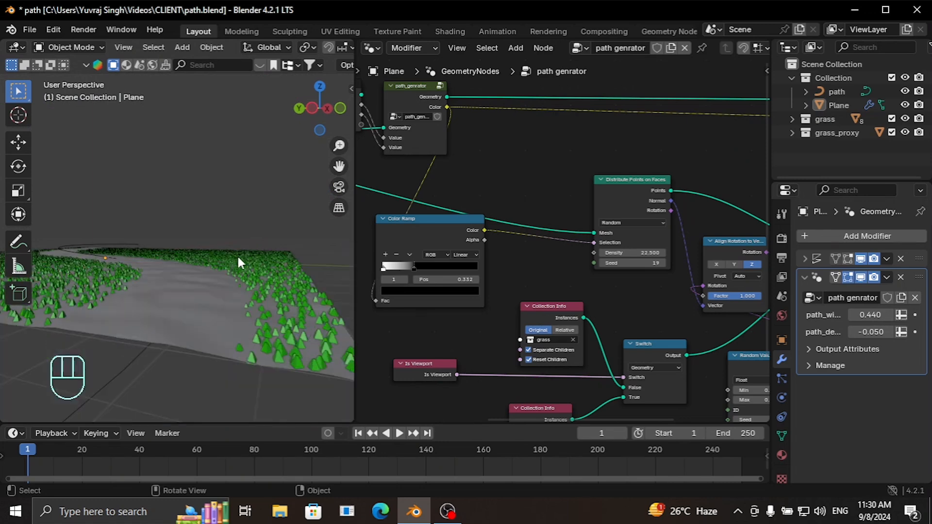
Step: Set the modifier's path_width to 0.560 and path_depth to -1.000
left_click_drag(869, 314, 825, 333)
middle_click_drag(318, 351, 176, 339)
middle_click_drag(202, 265, 218, 281)
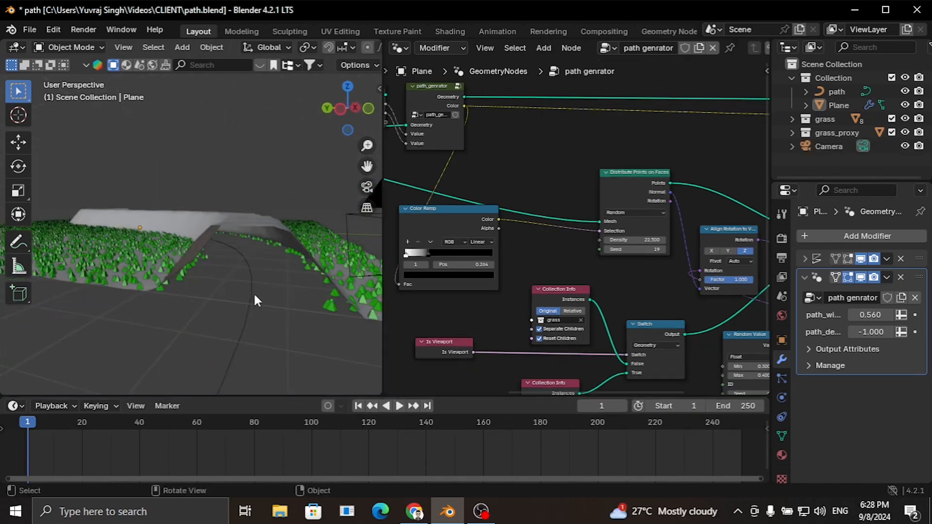
Step: Examine the node links from Group Input through path_genrator and the Color Ramp to Distribute Points on Faces
scroll(529, 169, "down", 3)
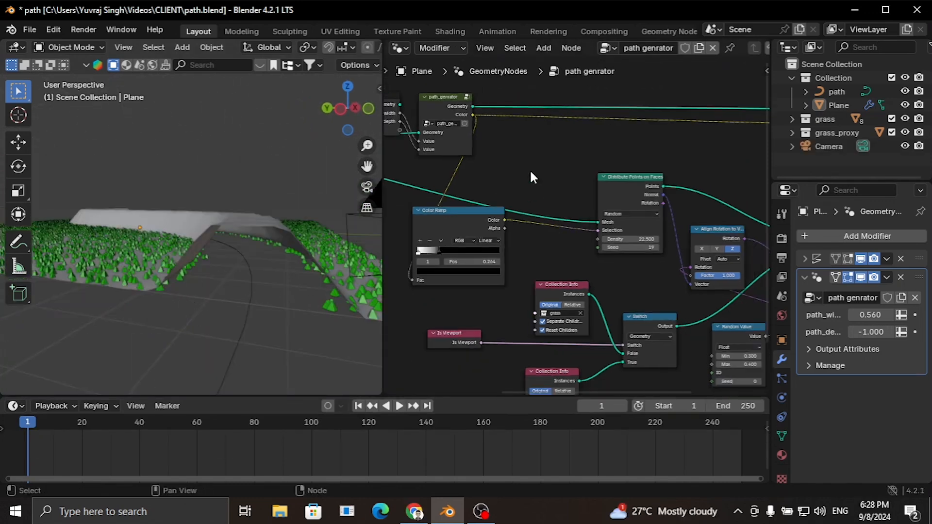
middle_click_drag(547, 188, 532, 216)
scroll(607, 221, "up", 2)
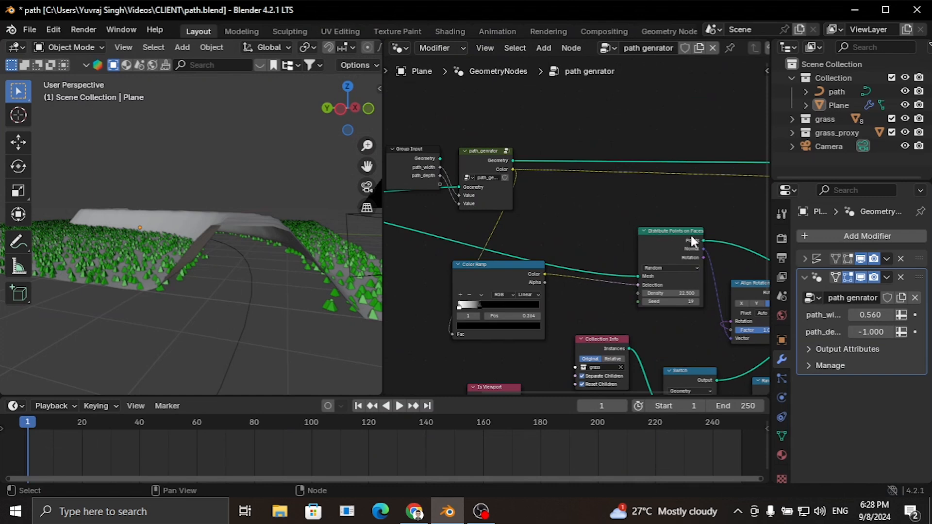
scroll(689, 240, "up", 2)
middle_click_drag(635, 227, 449, 226)
scroll(541, 214, "down", 1)
middle_click_drag(538, 217, 611, 202)
middle_click_drag(523, 199, 560, 213)
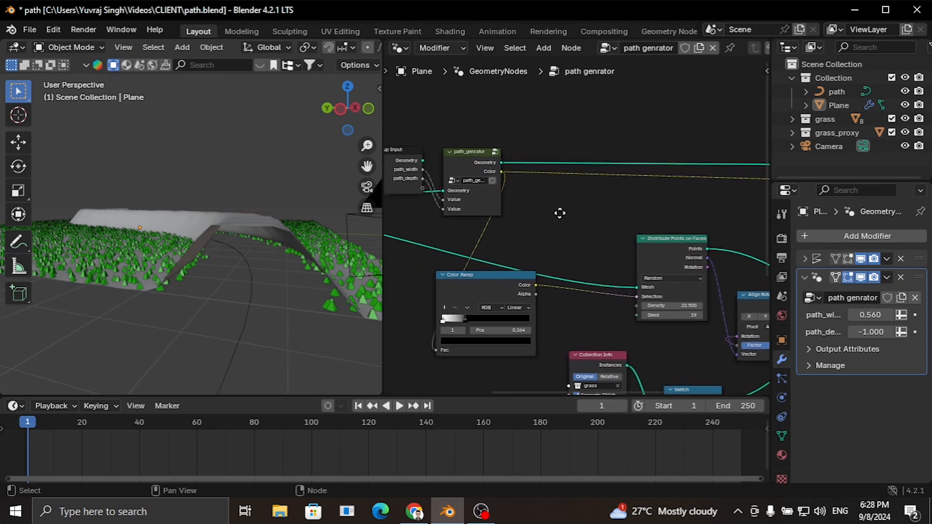
left_click(460, 167)
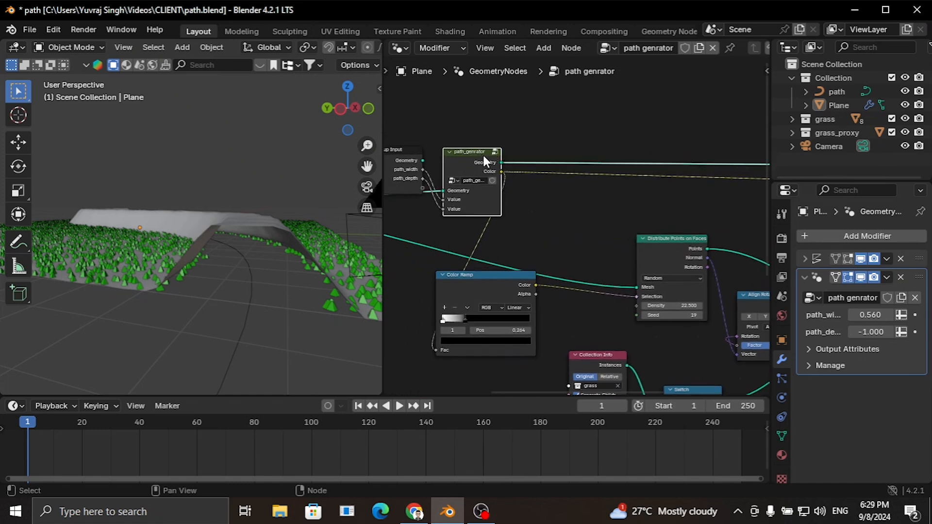
middle_click_drag(529, 216, 666, 242)
scroll(485, 236, "down", 1)
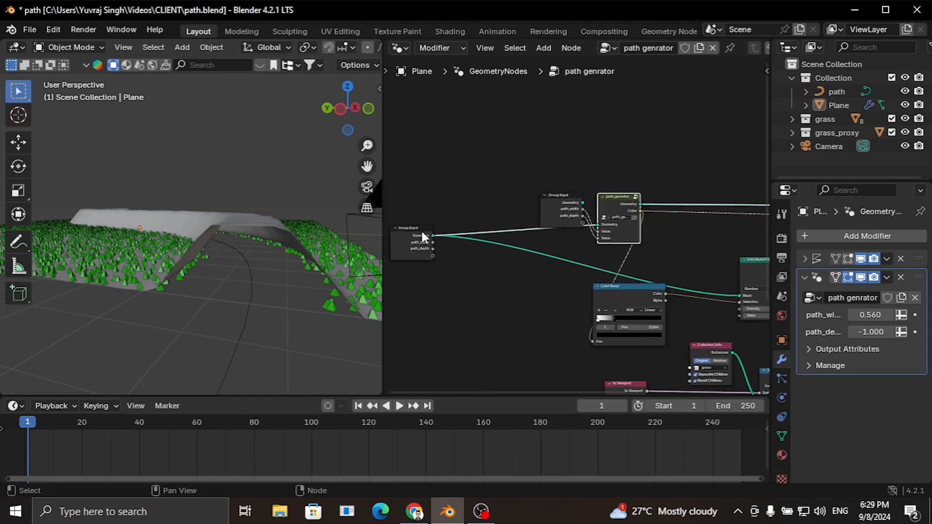
Step: Connect path_genrator's Geometry output to the Mesh input of Distribute Points on Faces so the grass follows the deformed path
middle_click_drag(488, 237, 388, 234)
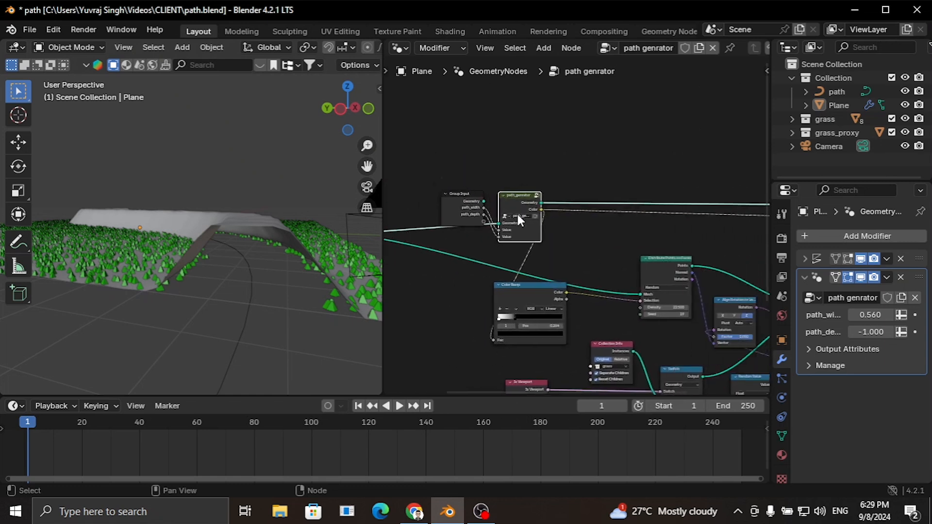
scroll(519, 221, "up", 2)
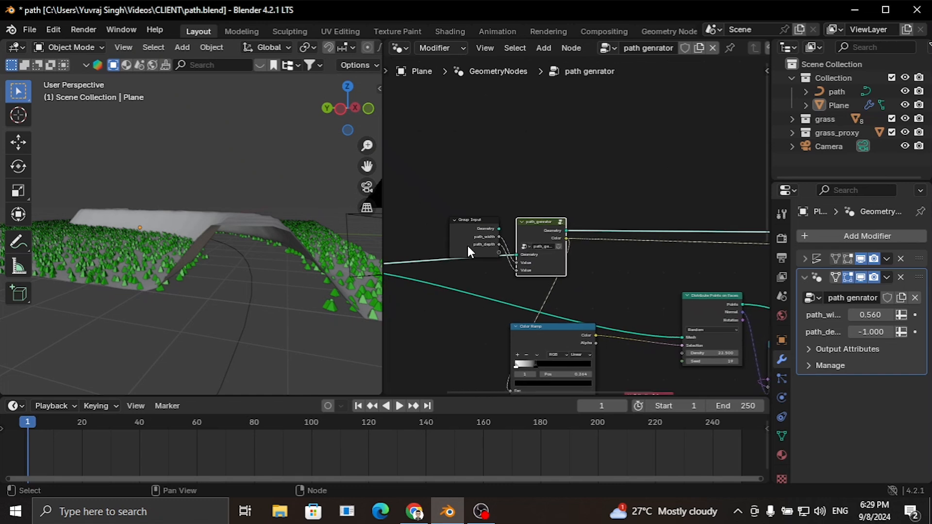
middle_click_drag(458, 262, 543, 269)
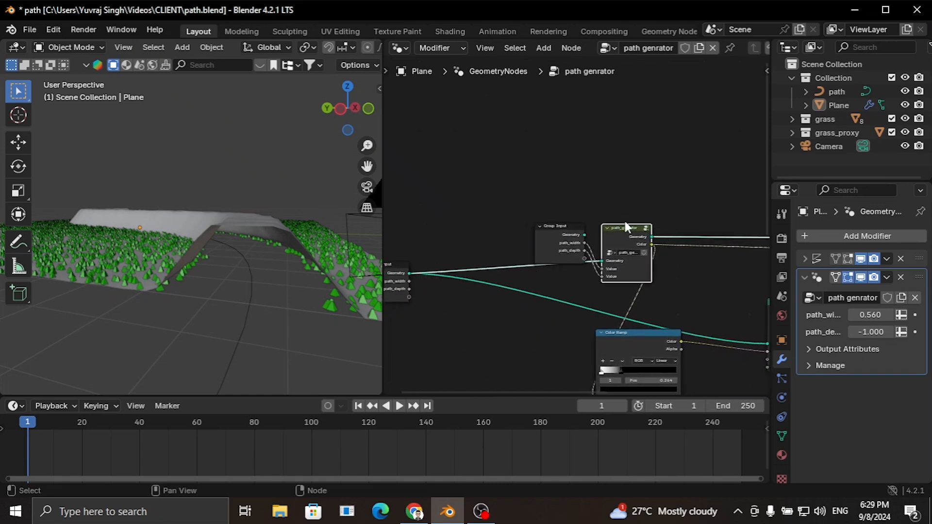
middle_click_drag(651, 219, 541, 201)
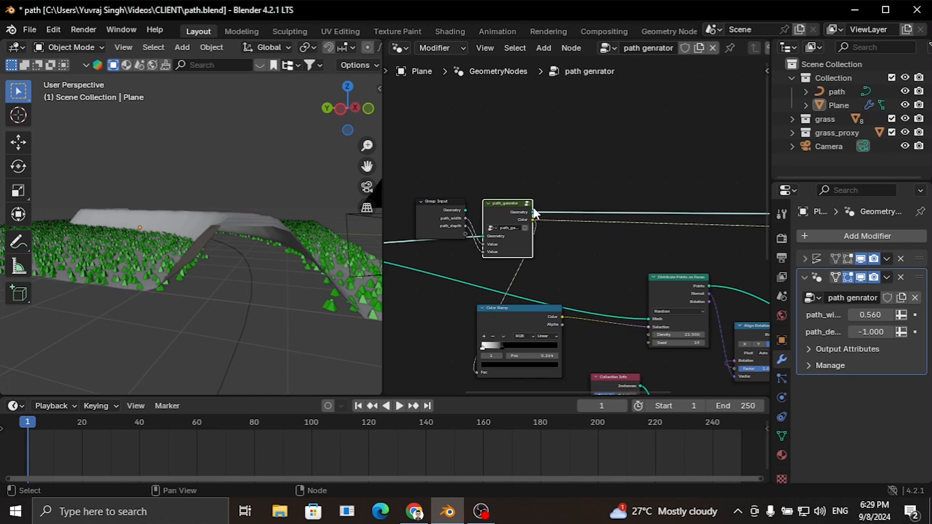
middle_click_drag(471, 264, 382, 244)
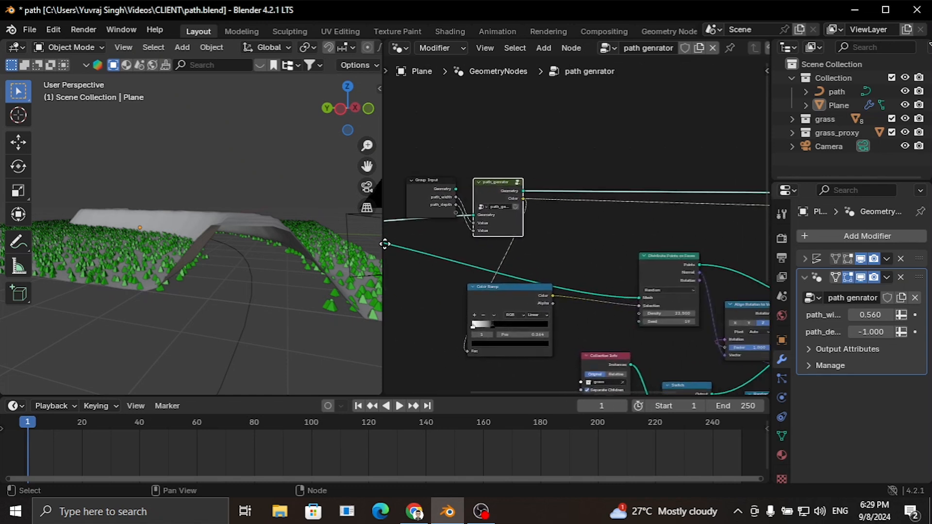
left_click_drag(526, 193, 637, 298)
Step: Set the modifier's path_depth to -0.05 and inspect the grass along the path
middle_click_drag(288, 220, 299, 242)
left_click_drag(369, 169, 320, 206)
middle_click_drag(233, 254, 226, 223)
left_click(865, 332)
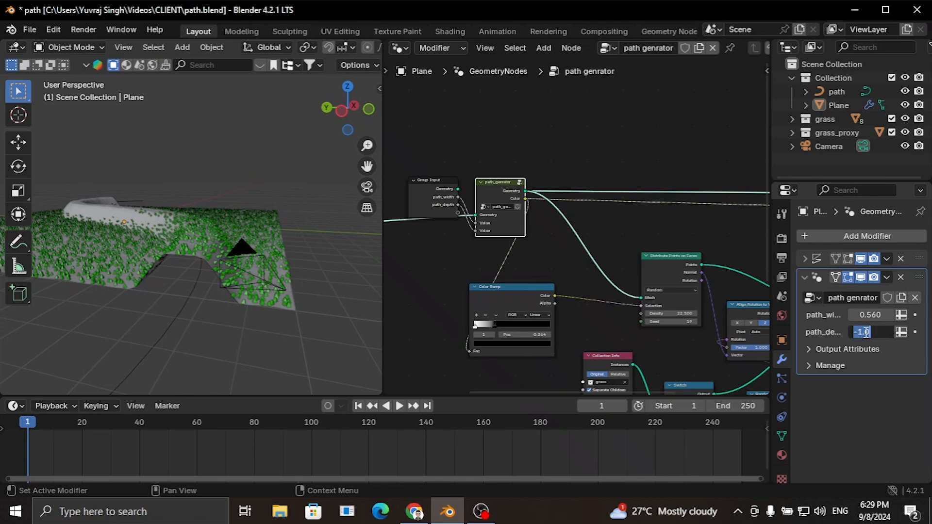
type("-0.05")
key("Return")
scroll(228, 318, "up", 3)
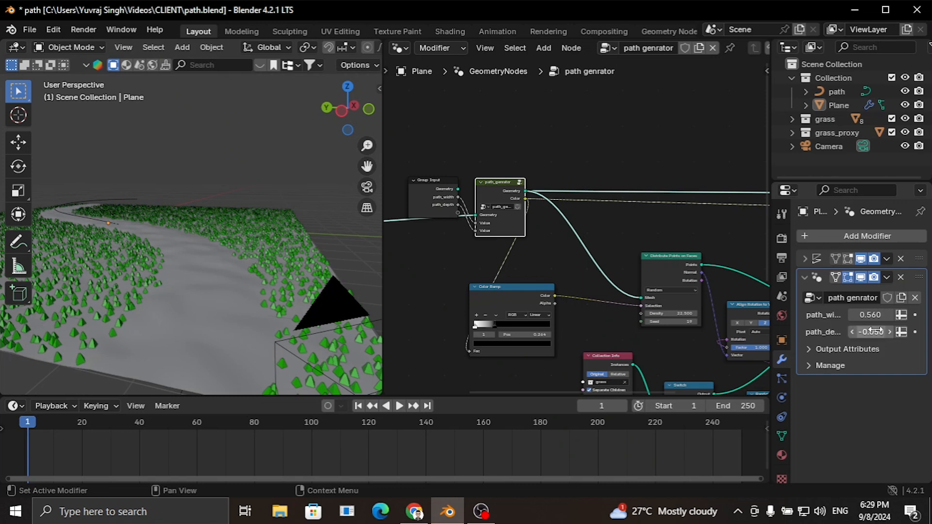
Step: Try a path_depth of -0.680 to test the grass on the displaced ground, and bring the depth back toward zero
left_click_drag(875, 331, 806, 331)
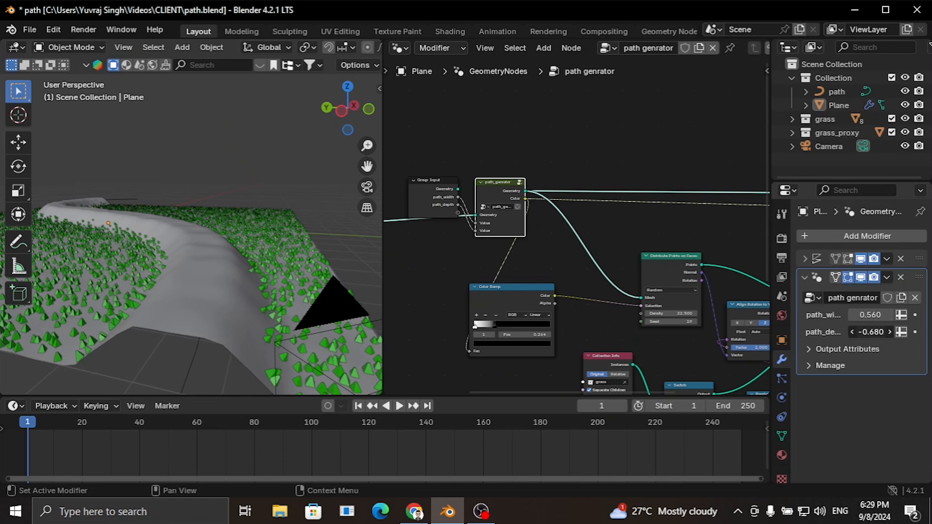
middle_click_drag(261, 335, 170, 339)
left_click_drag(864, 332, 903, 332)
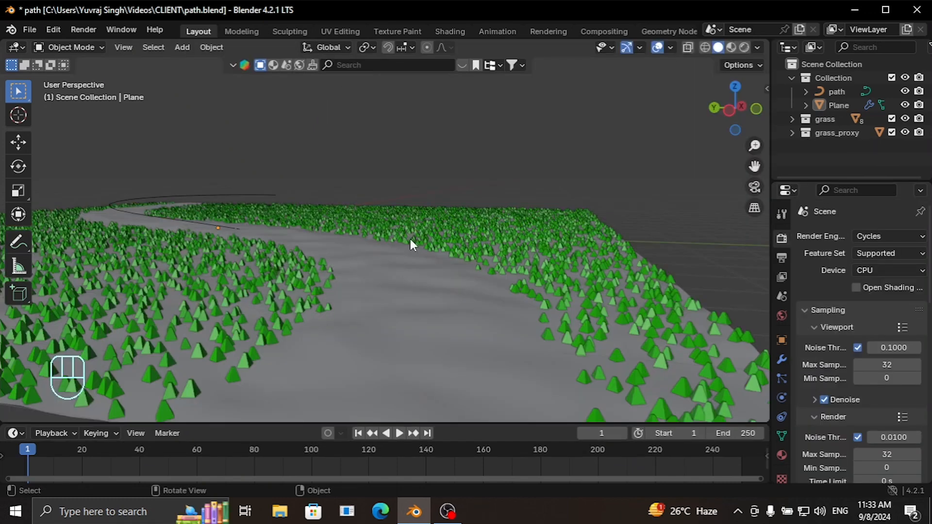
Step: Add a camera to the scene and align it to the current view of the path
key("shift+a")
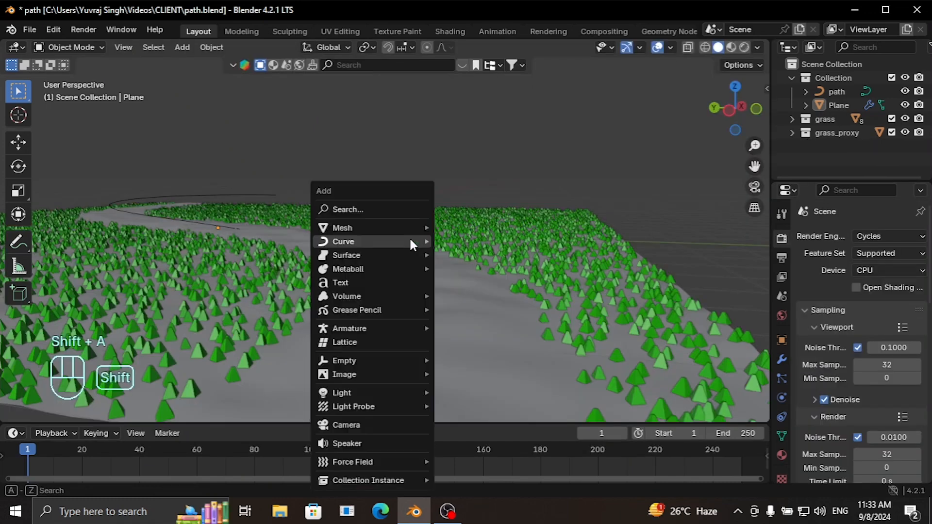
left_click(355, 426)
key("ctrl+alt+KP_0")
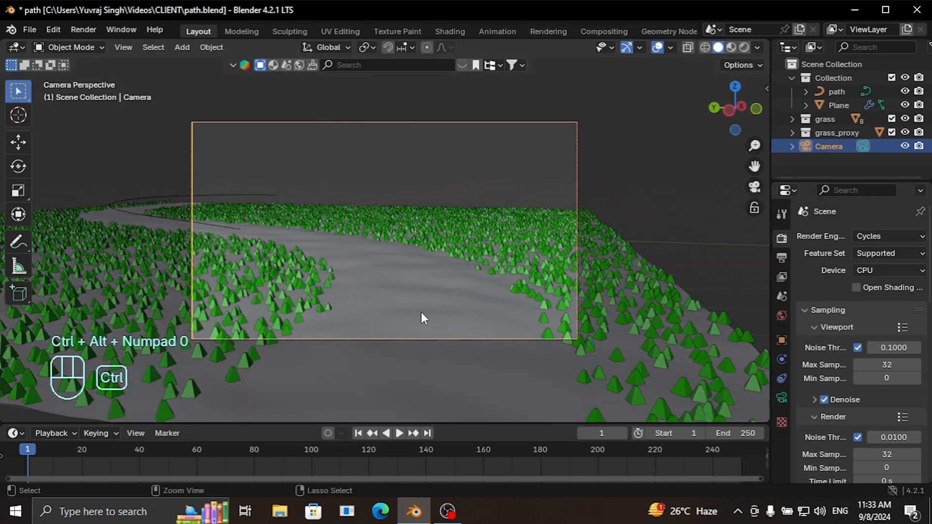
Step: Lower the camera about 0.26 m and slide it sideways to adjust the path's framing
key("g")
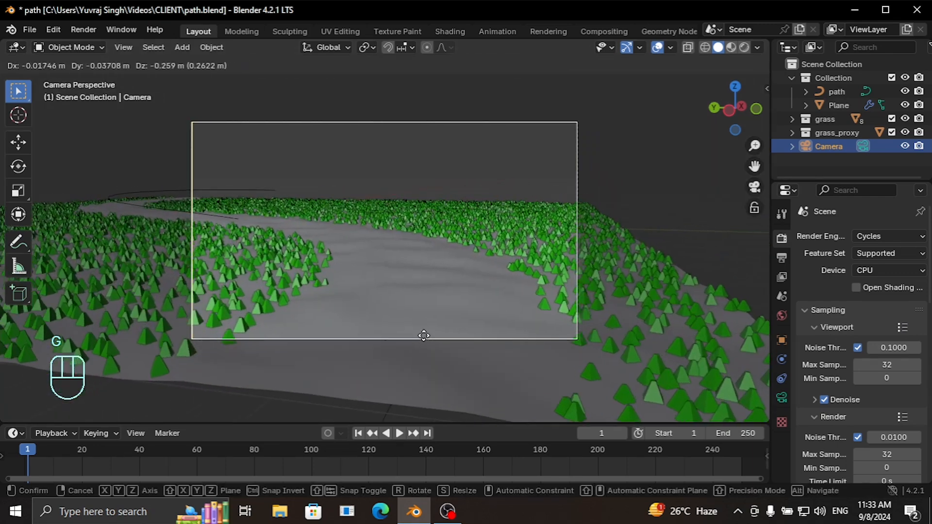
left_click(437, 333)
key("g")
key("z")
key("z")
key("z")
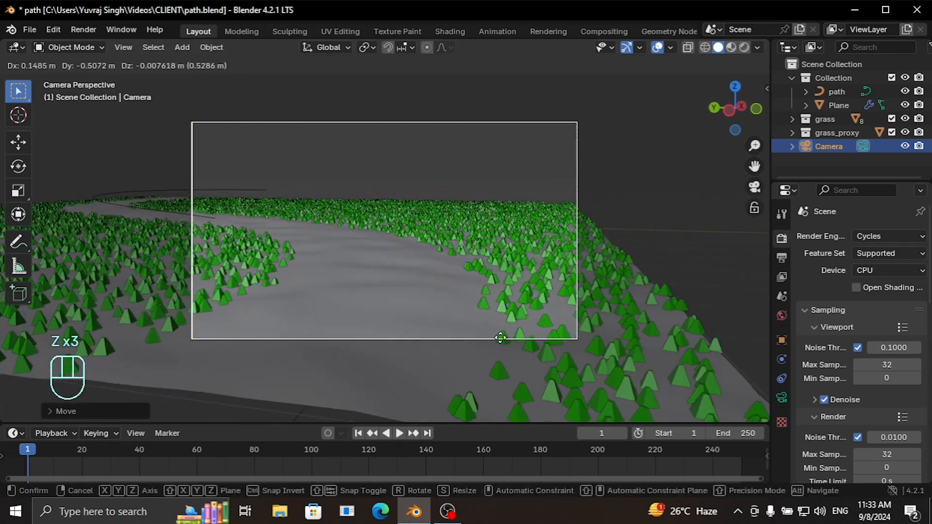
left_click(487, 338)
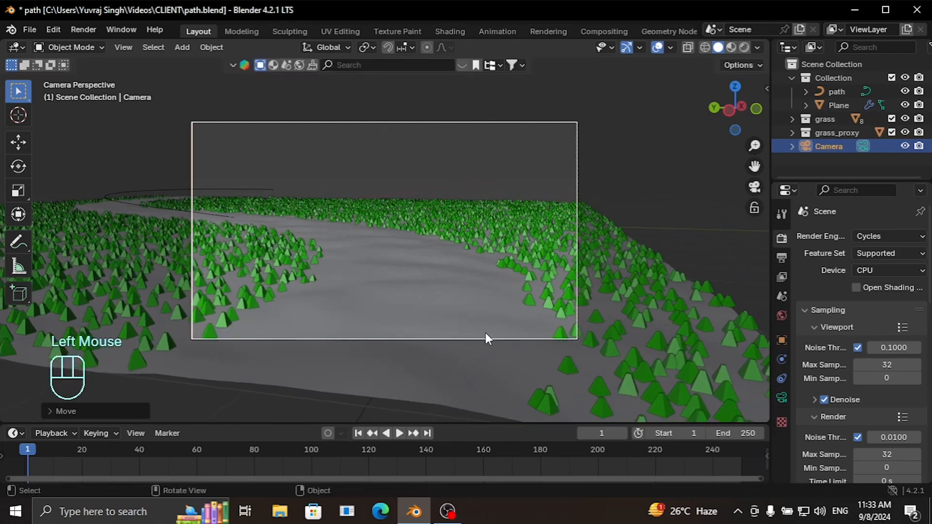
Step: Rotate the camera about the Z axis and shift it about 1.5 m sideways to frame the path winding into the distance
key("r")
key("z")
left_click(439, 335)
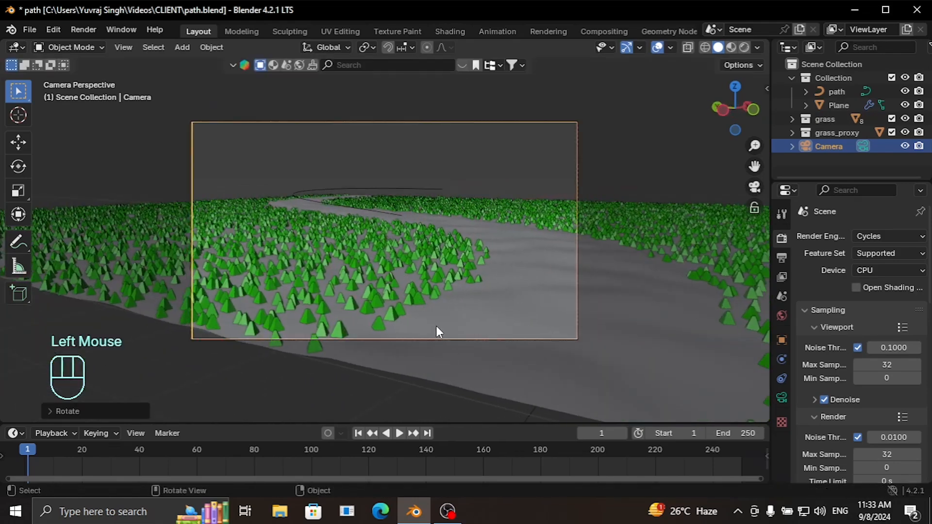
key("g")
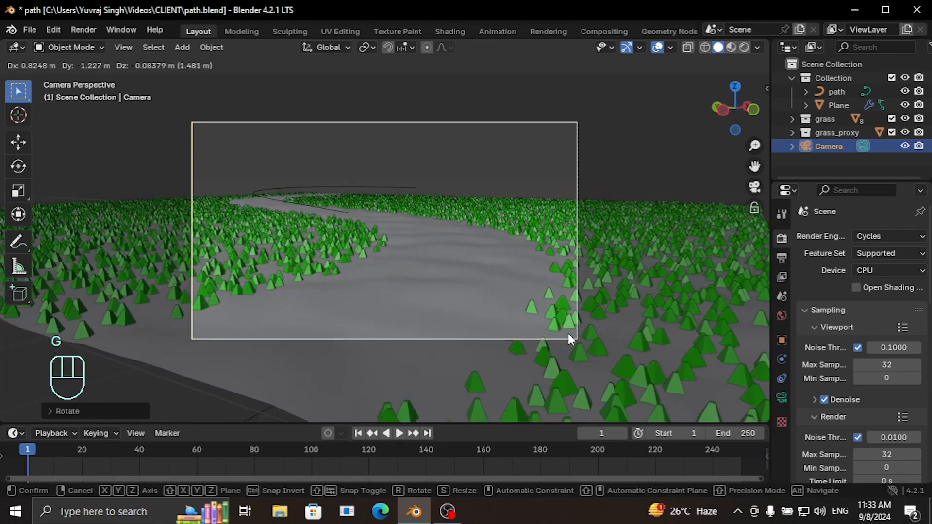
left_click(568, 335)
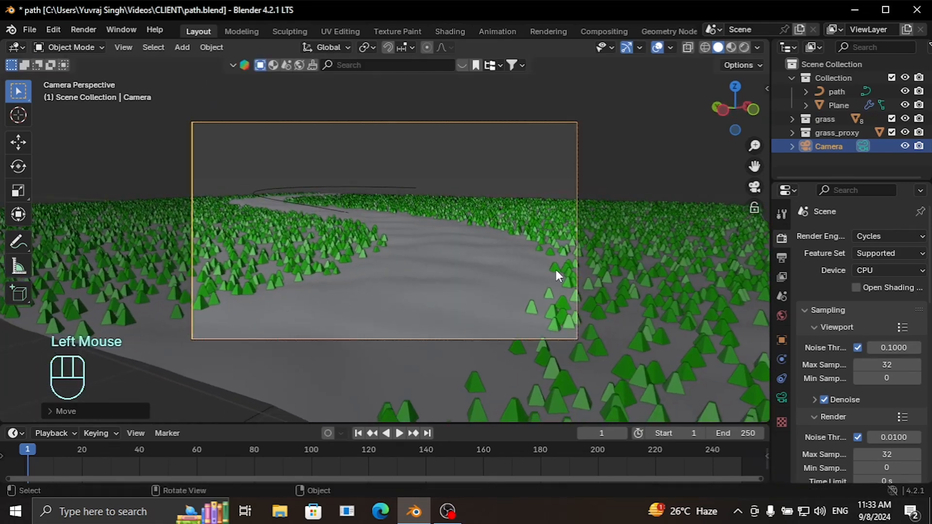
Step: Render the scene as a still image from the camera
left_click(89, 27)
left_click(104, 42)
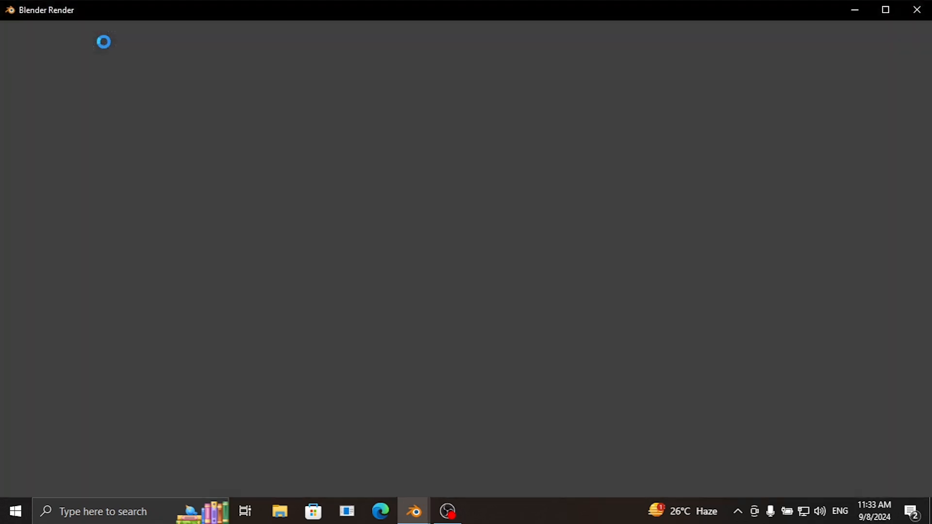